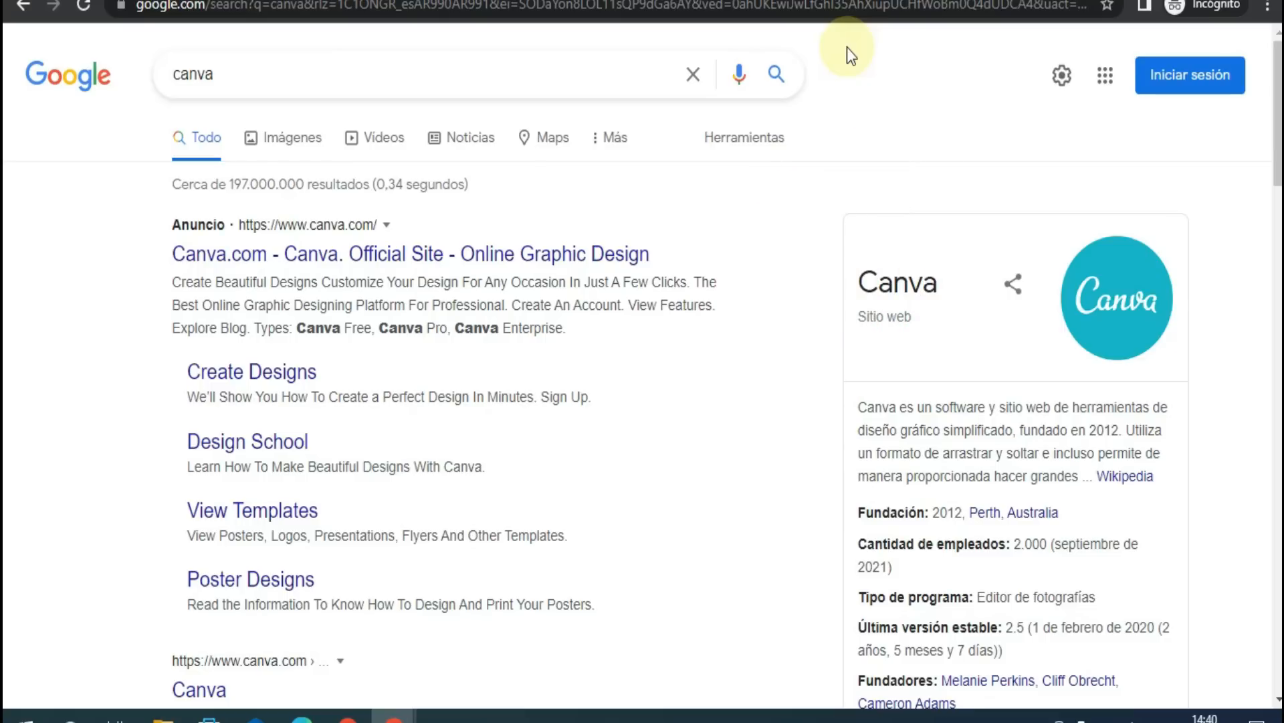
- Open the Canva website from the search results and sign in with the Google account
{"action": "scroll", "coordinate": [368, 372], "scroll_direction": "down", "scroll_amount": 5}
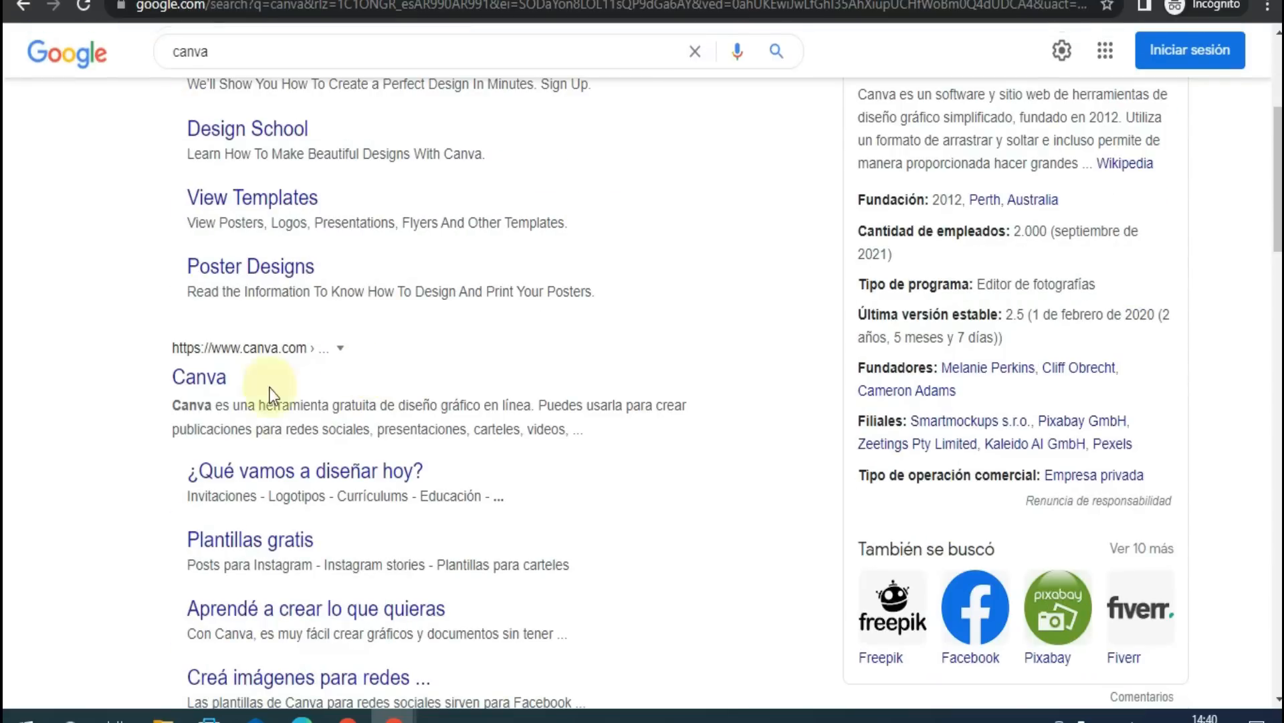
{"action": "left_click", "coordinate": [209, 371]}
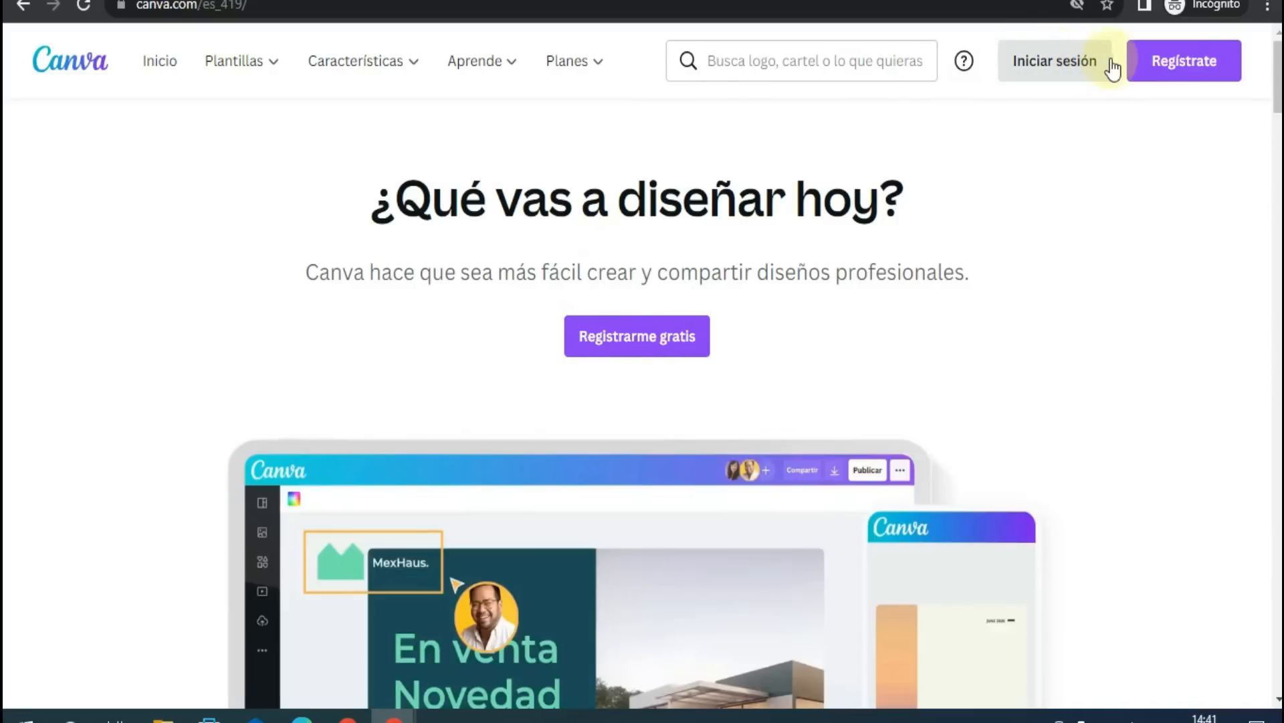
{"action": "left_click", "coordinate": [1081, 58]}
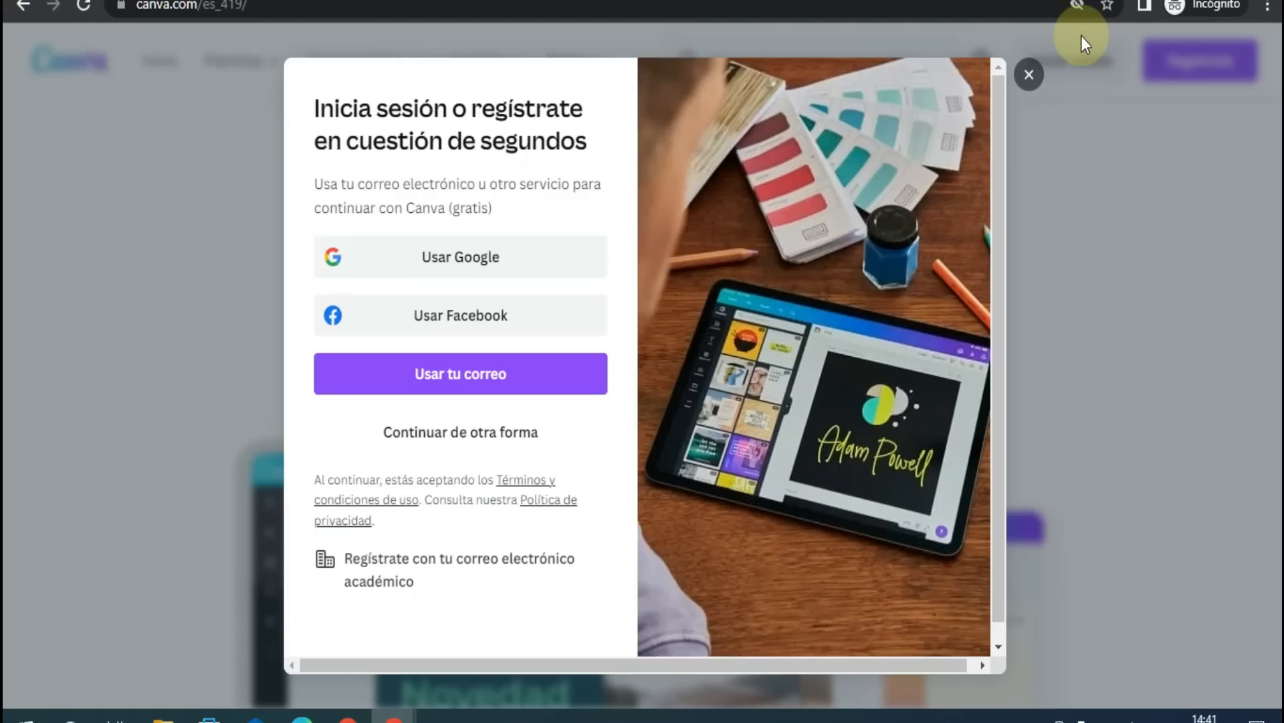
{"action": "left_click", "coordinate": [476, 258]}
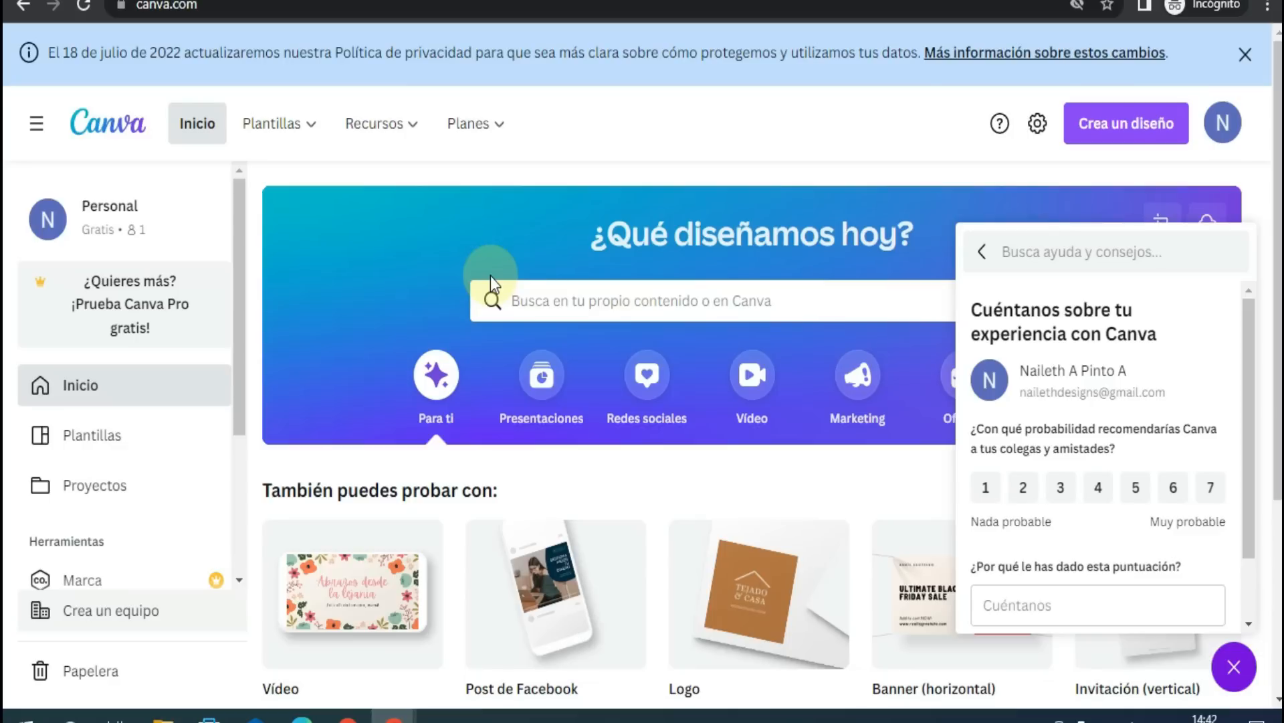
- Create a blank Instagram Story design from the Instagram stories template category
{"action": "mouse_move", "coordinate": [303, 123]}
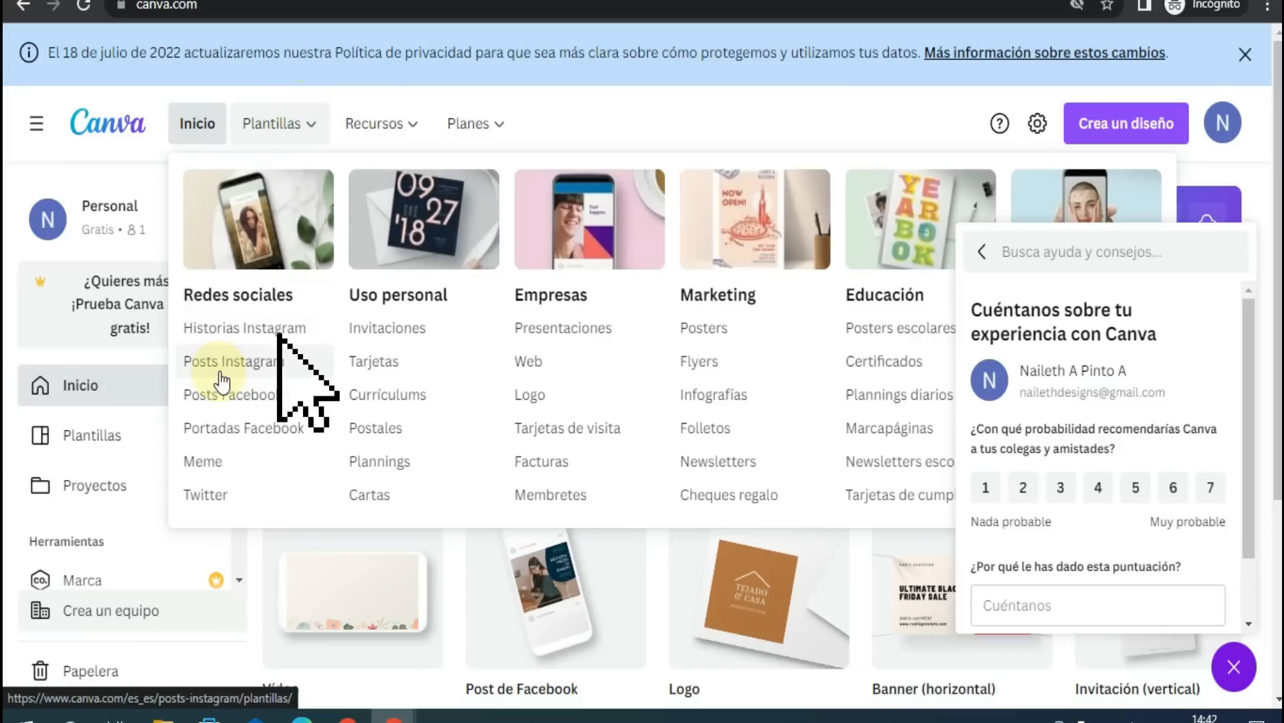
{"action": "left_click", "coordinate": [244, 330]}
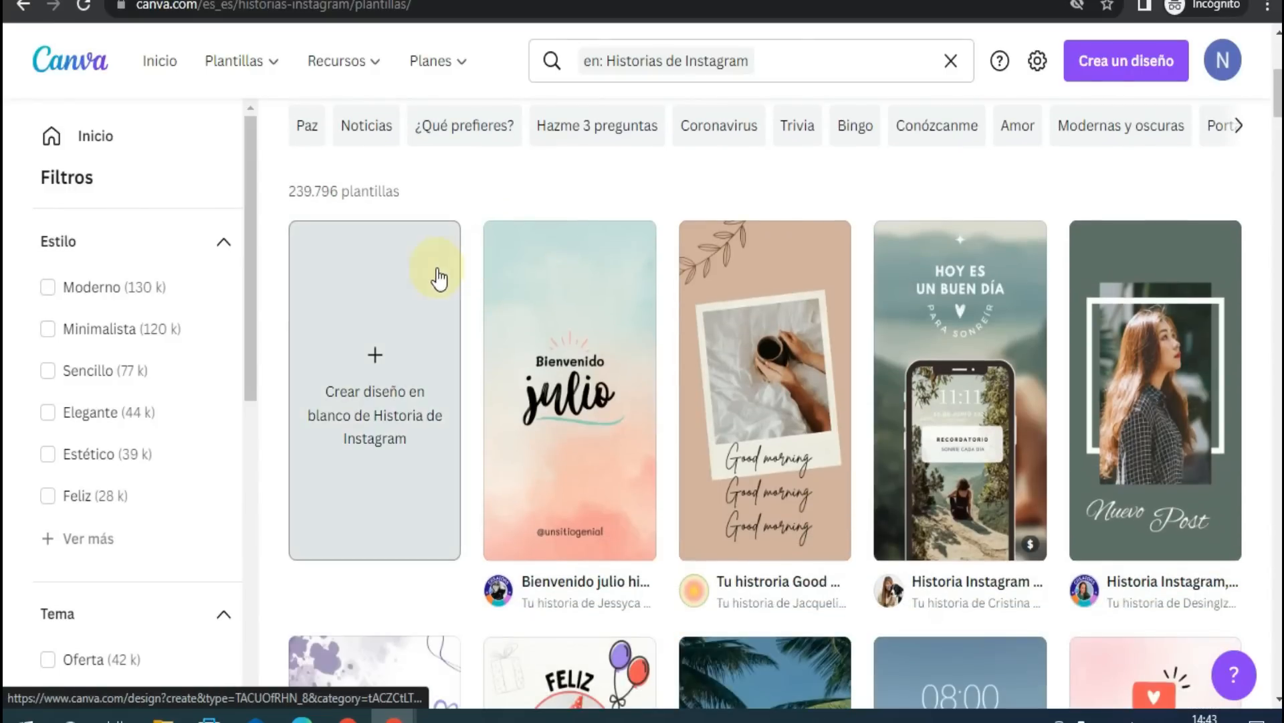
{"action": "left_click", "coordinate": [373, 354]}
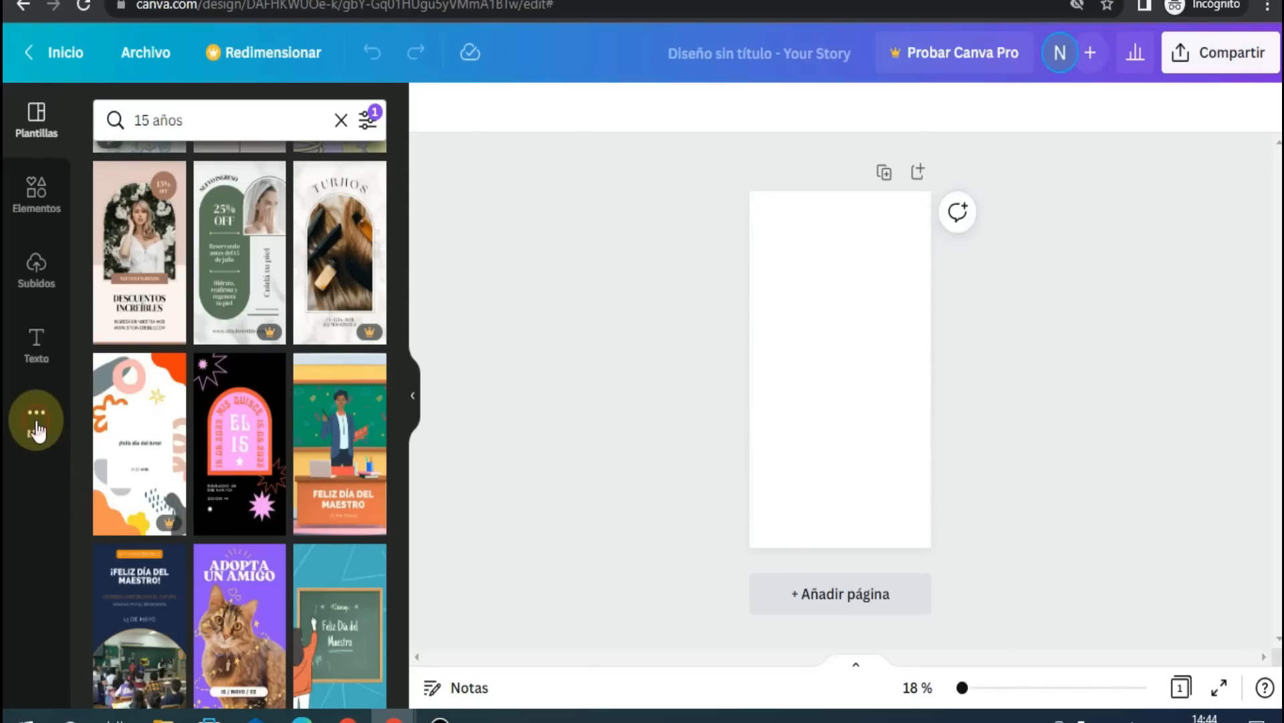
{"action": "left_click", "coordinate": [37, 428]}
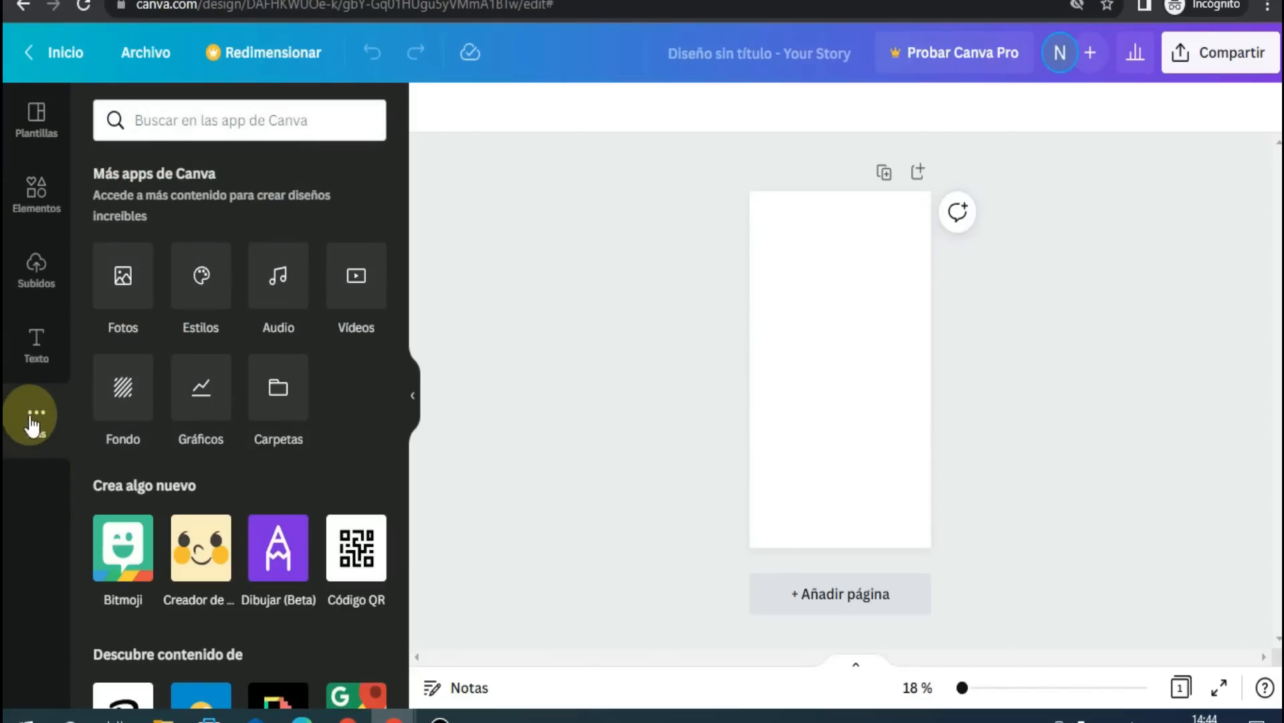
{"action": "left_click", "coordinate": [37, 280]}
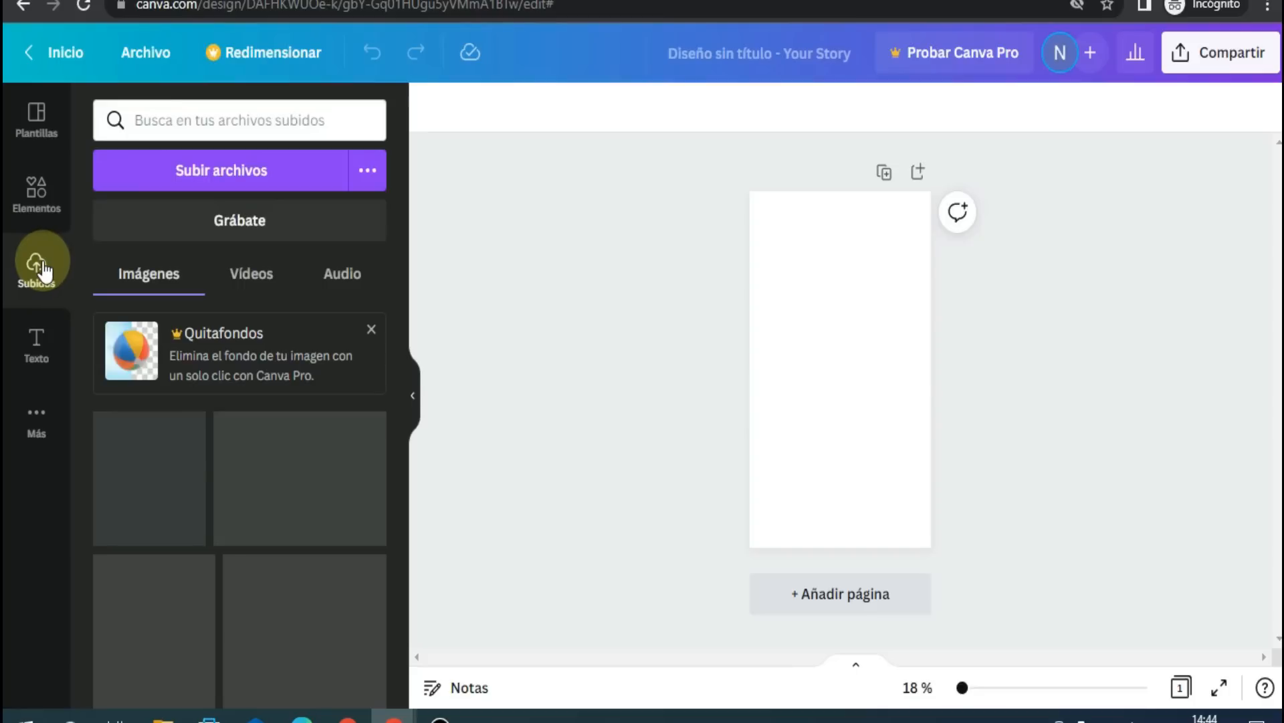
{"action": "left_click", "coordinate": [251, 171]}
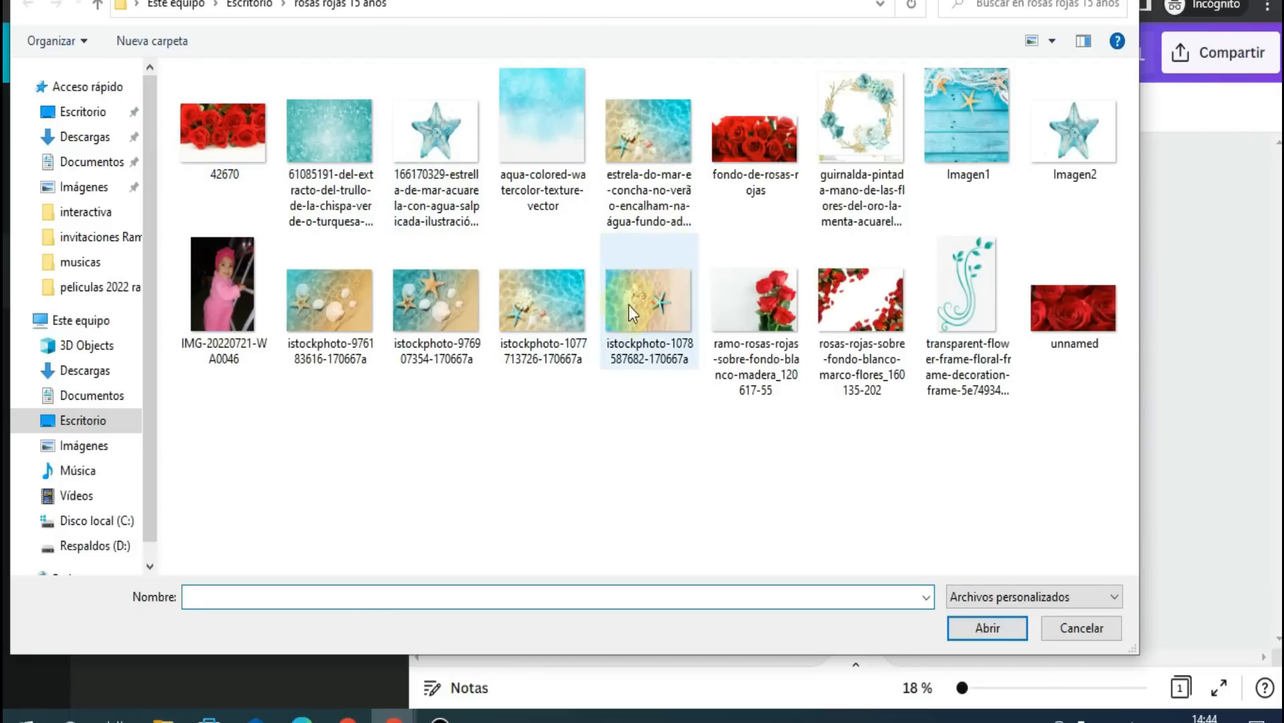
{"action": "left_click", "coordinate": [645, 300]}
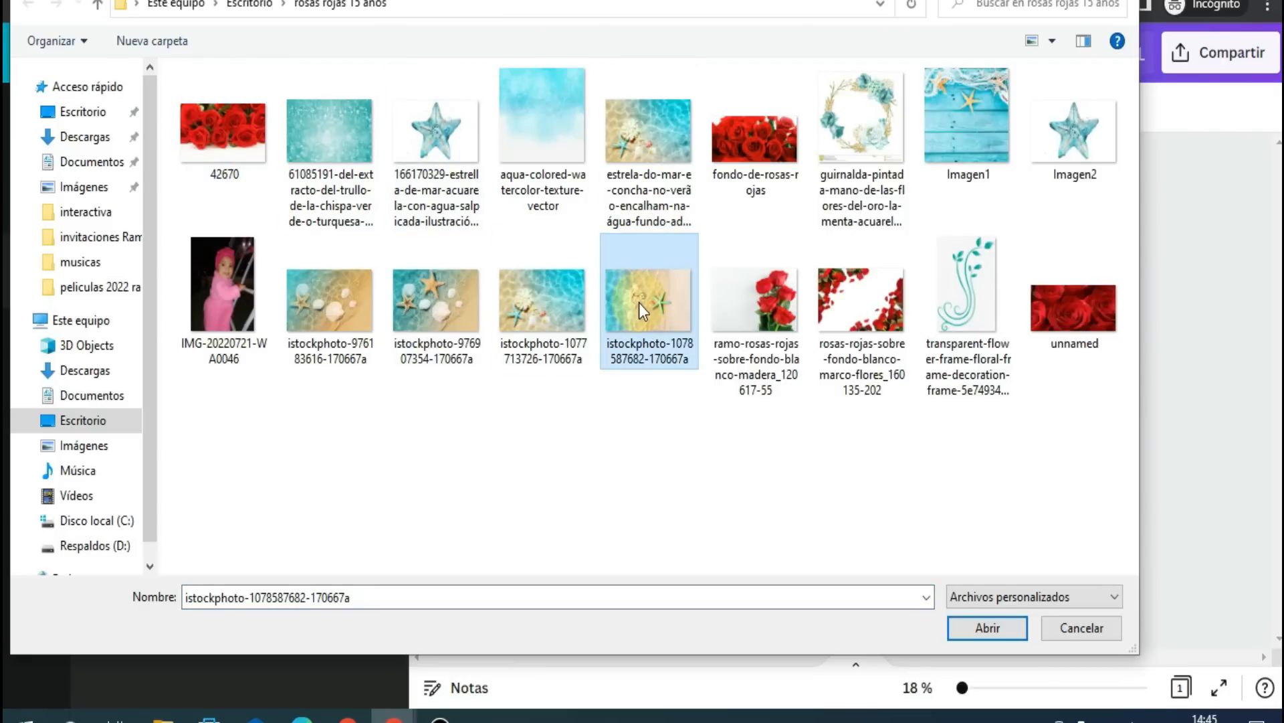
{"action": "left_click", "coordinate": [973, 632]}
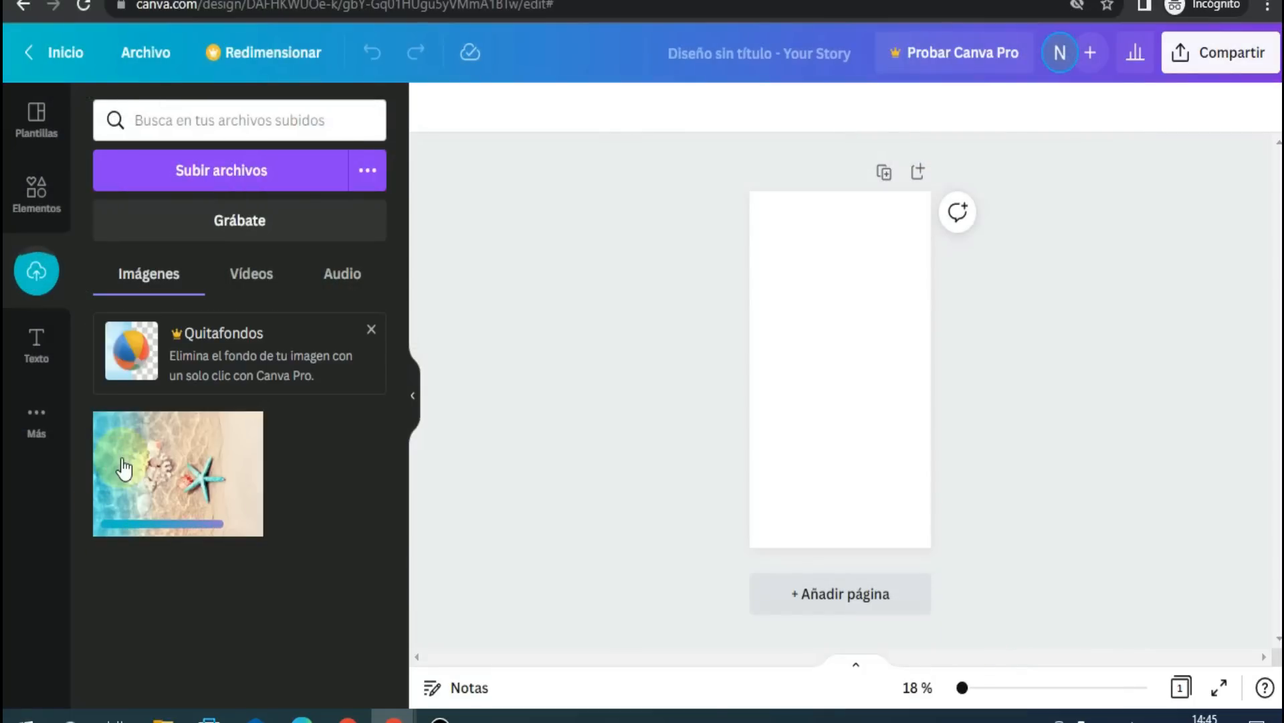
- Set the uploaded beach photo as the page background and shift its crop to show the water along the left edge
{"action": "left_click_drag", "start_coordinate": [119, 462], "coordinate": [761, 341]}
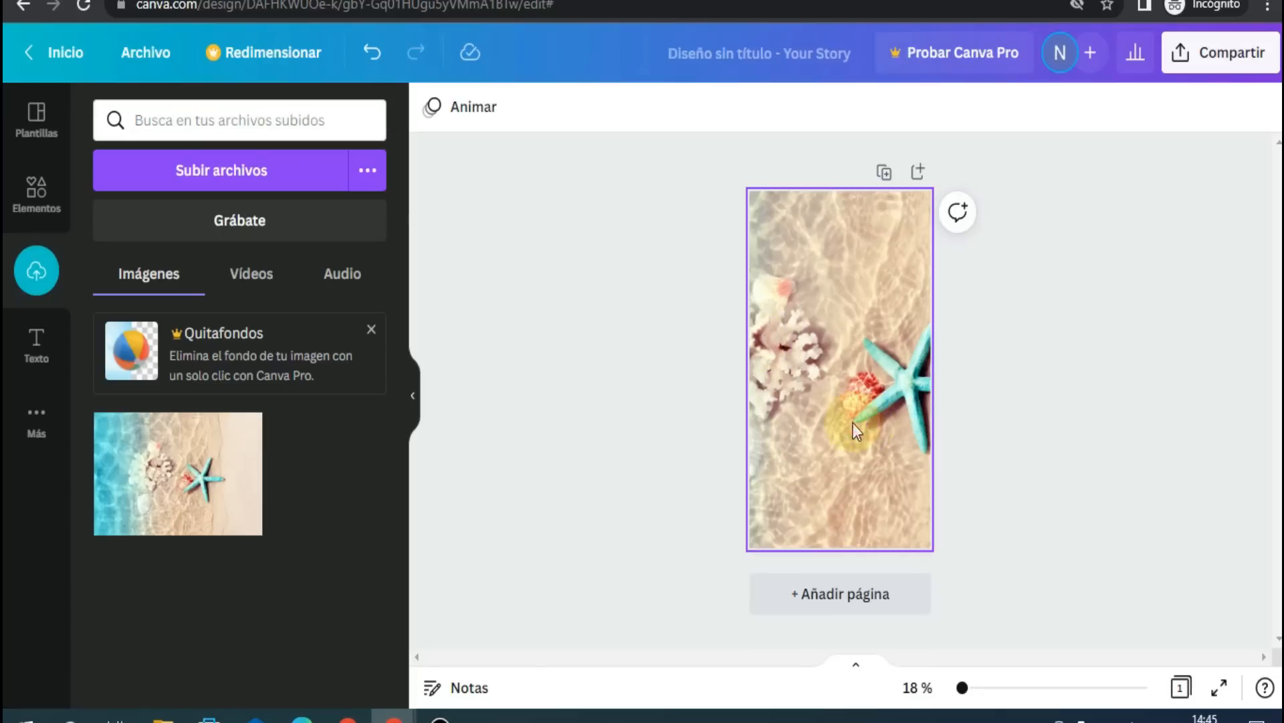
{"action": "double_click", "coordinate": [812, 419]}
{"action": "left_click_drag", "start_coordinate": [816, 421], "coordinate": [870, 415]}
{"action": "left_click", "coordinate": [545, 373]}
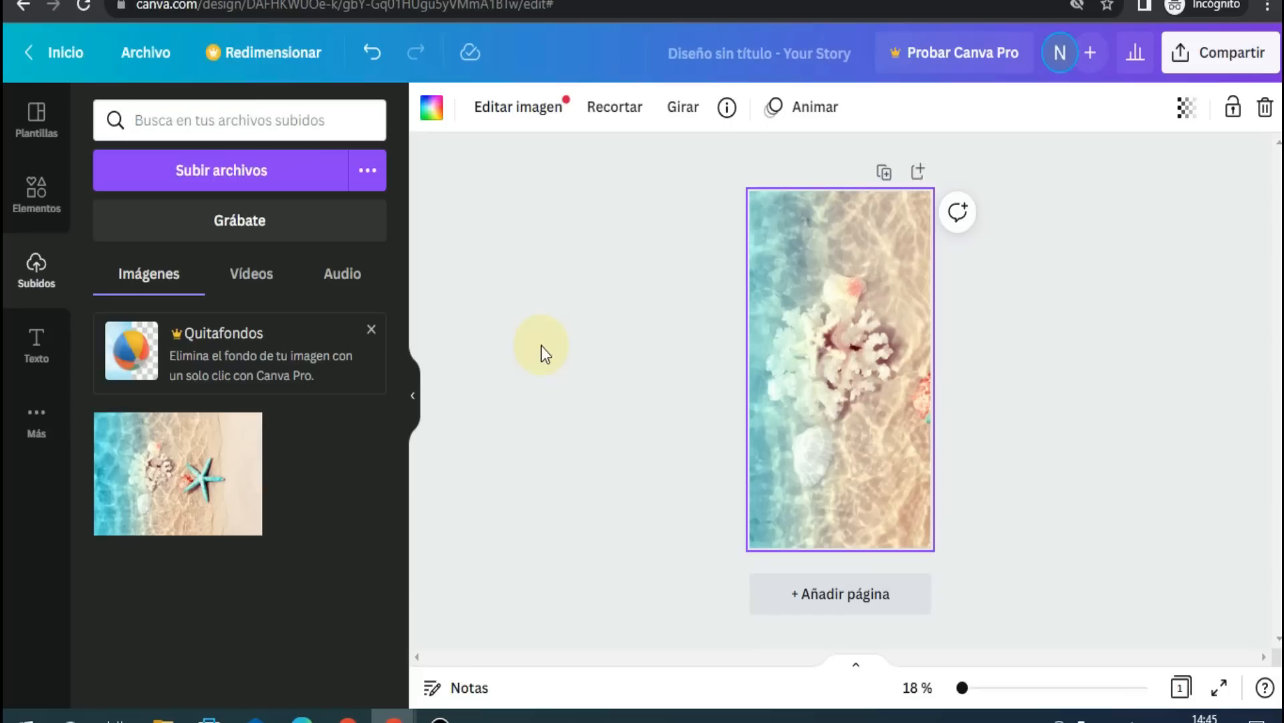
- Add a square shape and enlarge it to cover the whole page
{"action": "left_click", "coordinate": [34, 197]}
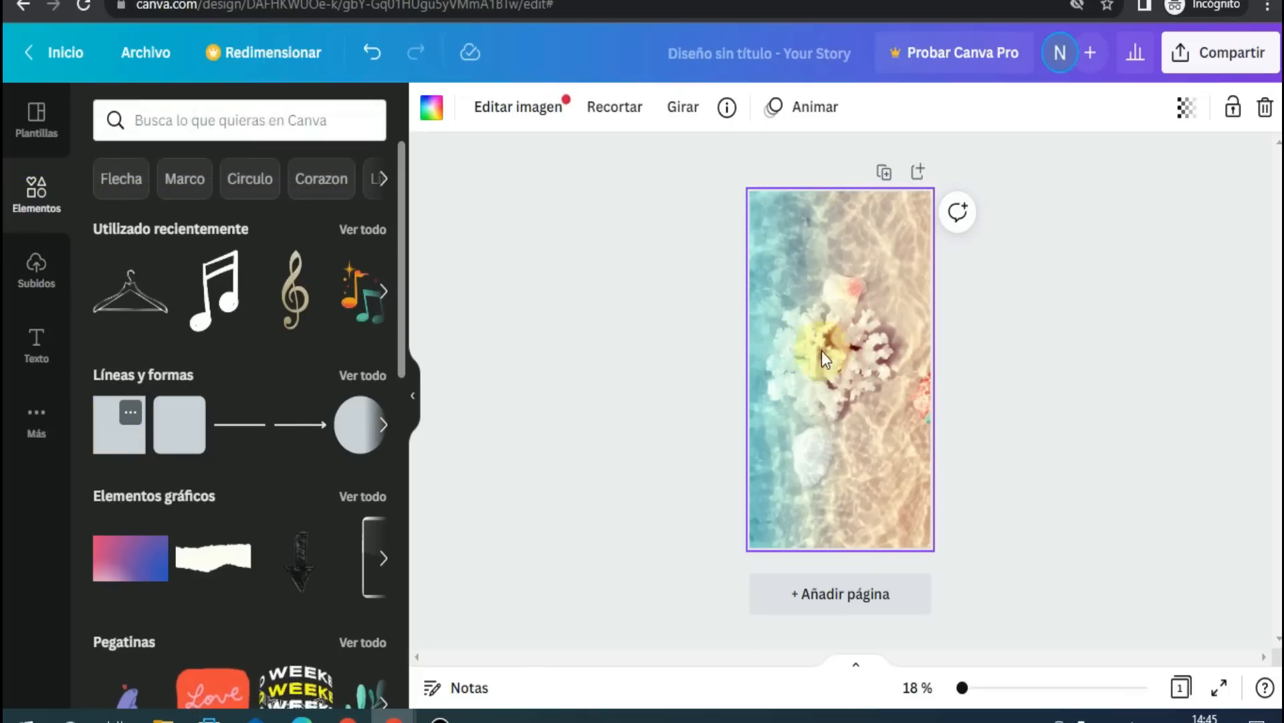
{"action": "left_click", "coordinate": [119, 431]}
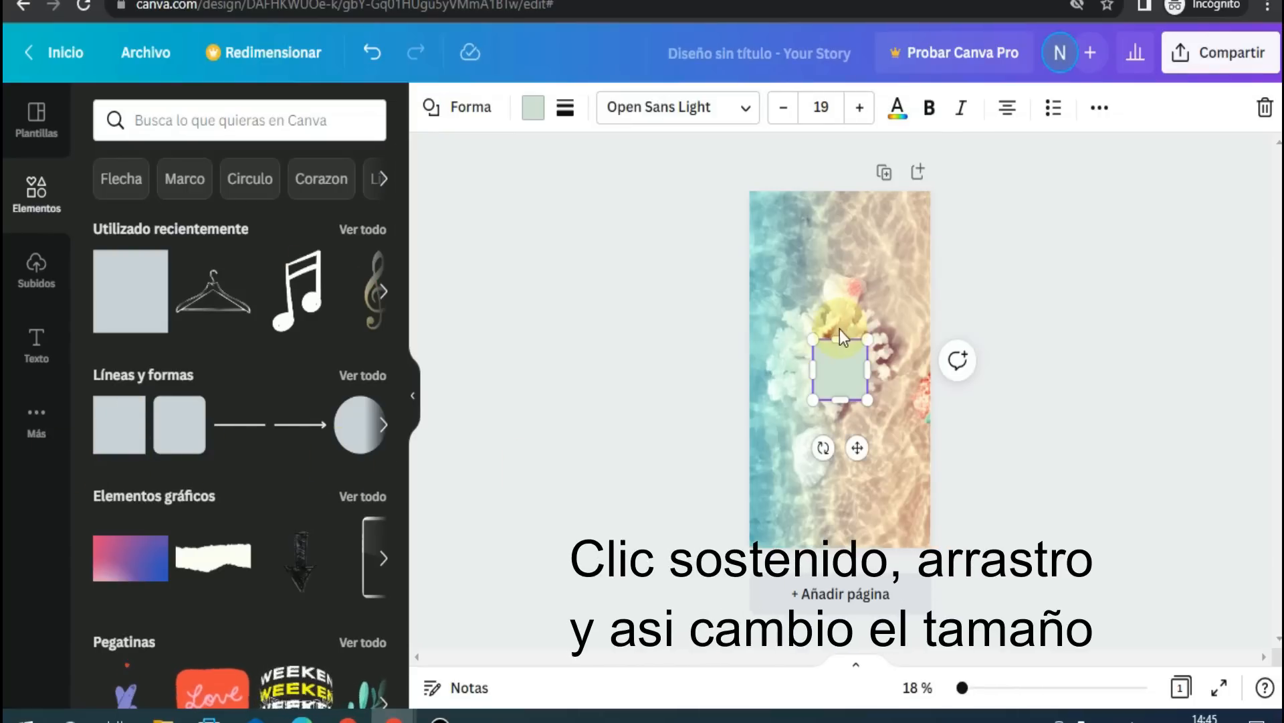
{"action": "left_click_drag", "start_coordinate": [812, 338], "coordinate": [751, 275]}
{"action": "left_click_drag", "start_coordinate": [865, 274], "coordinate": [954, 209]}
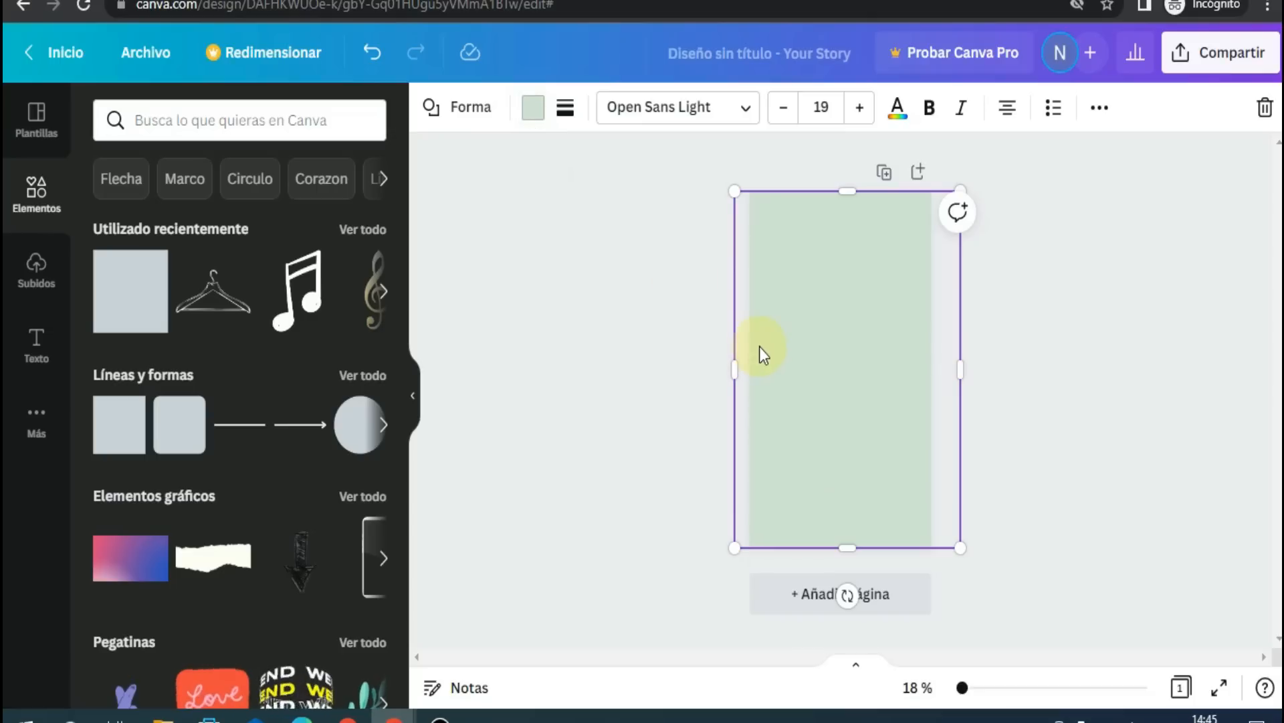
- Colour the square covering the page white and set its transparency to 56
{"action": "left_click", "coordinate": [534, 110]}
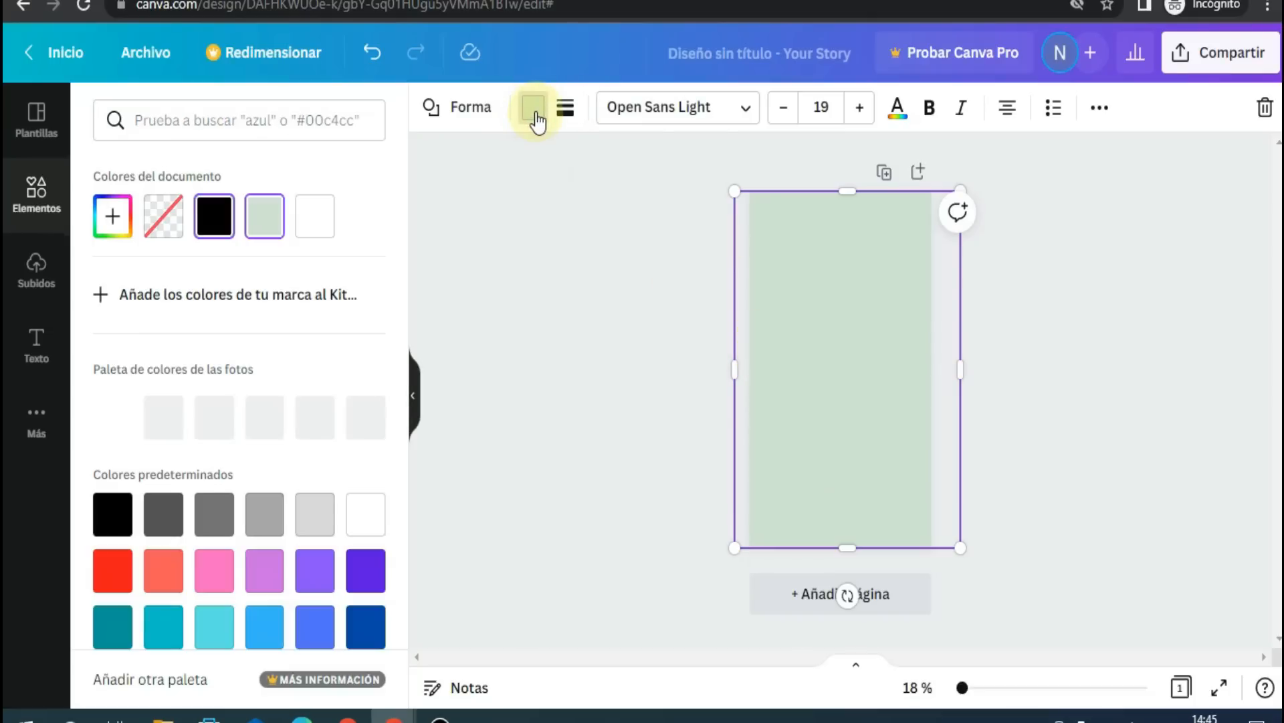
{"action": "left_click", "coordinate": [315, 217]}
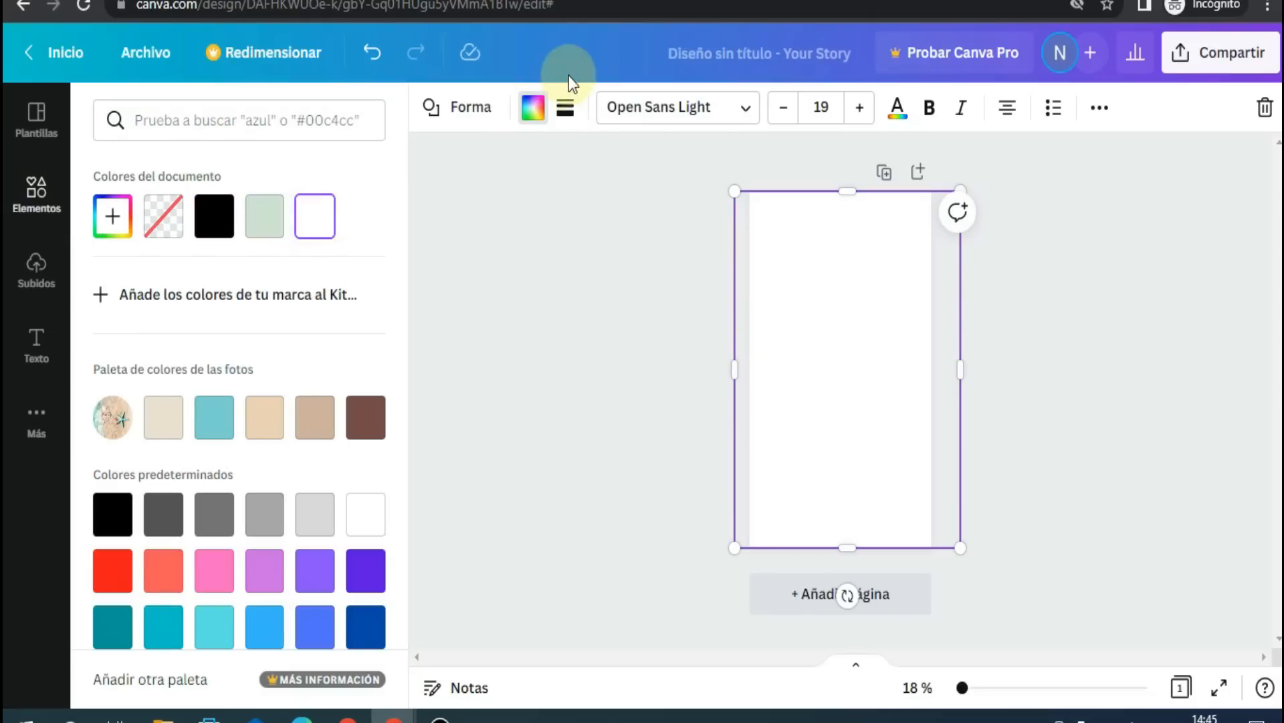
{"action": "left_click", "coordinate": [1099, 114]}
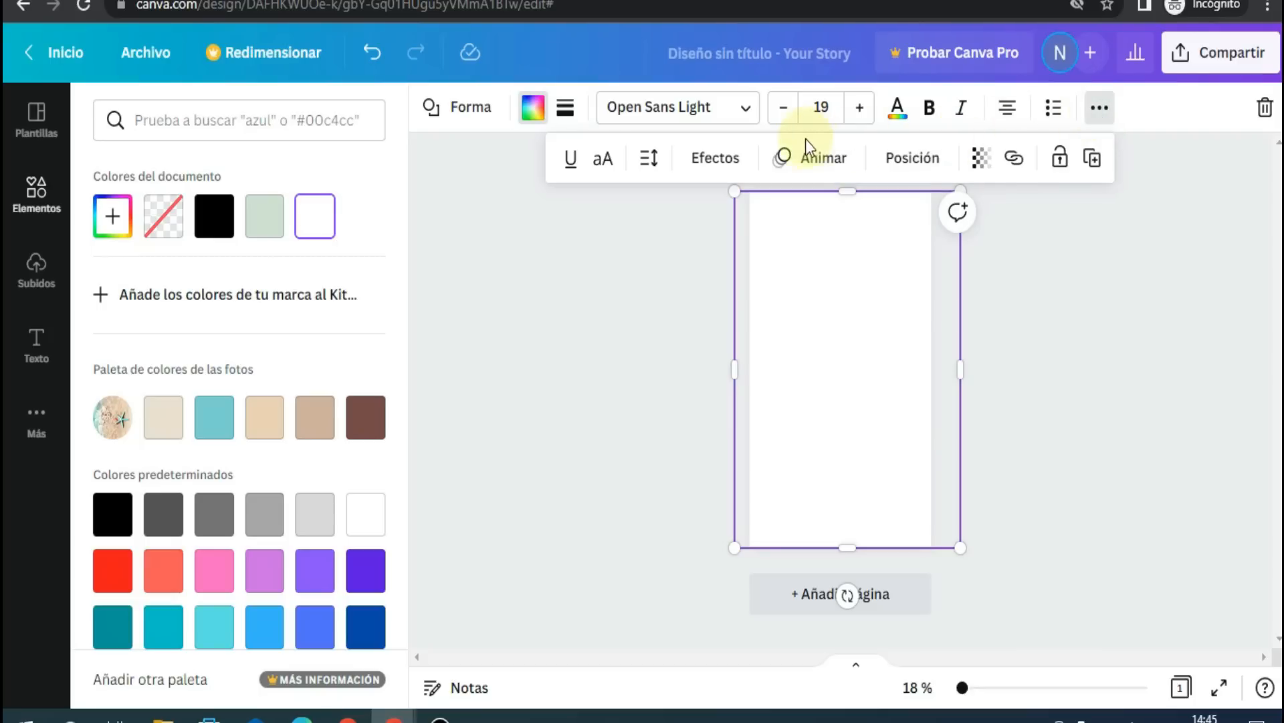
{"action": "left_click", "coordinate": [984, 160]}
{"action": "left_click_drag", "start_coordinate": [975, 250], "coordinate": [890, 284]}
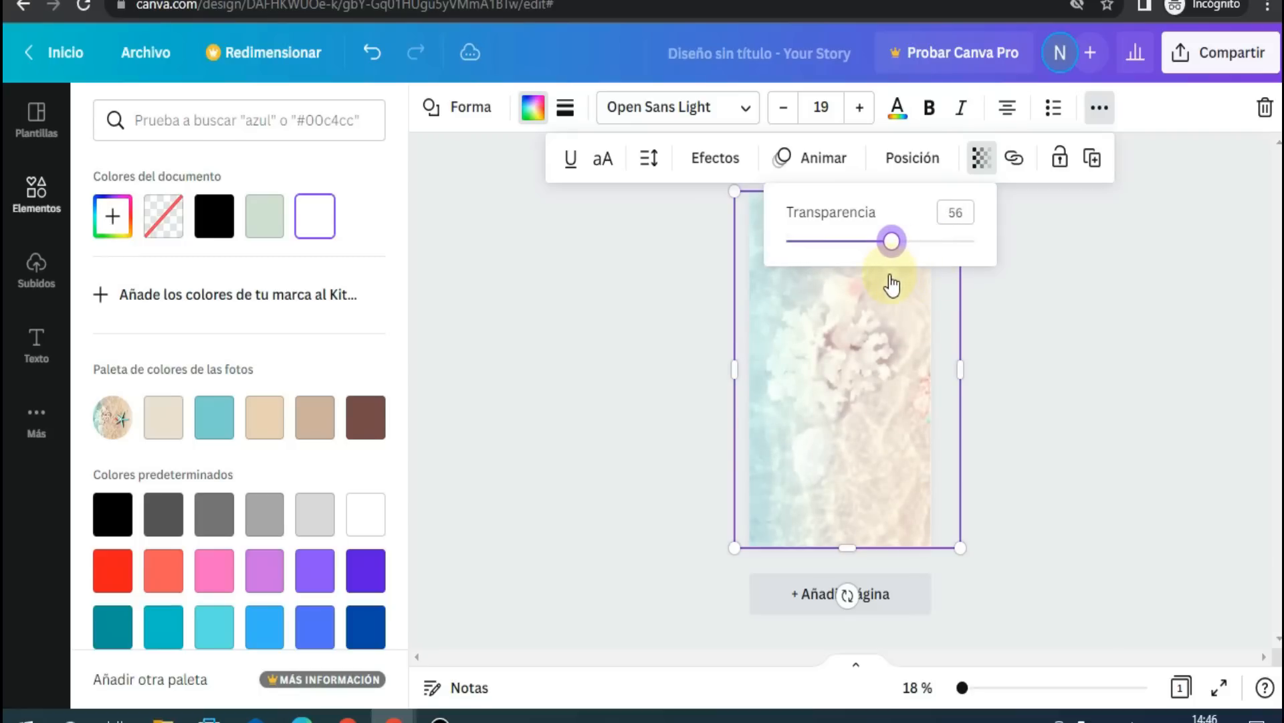
{"action": "left_click", "coordinate": [1021, 306]}
{"action": "left_click", "coordinate": [1070, 328]}
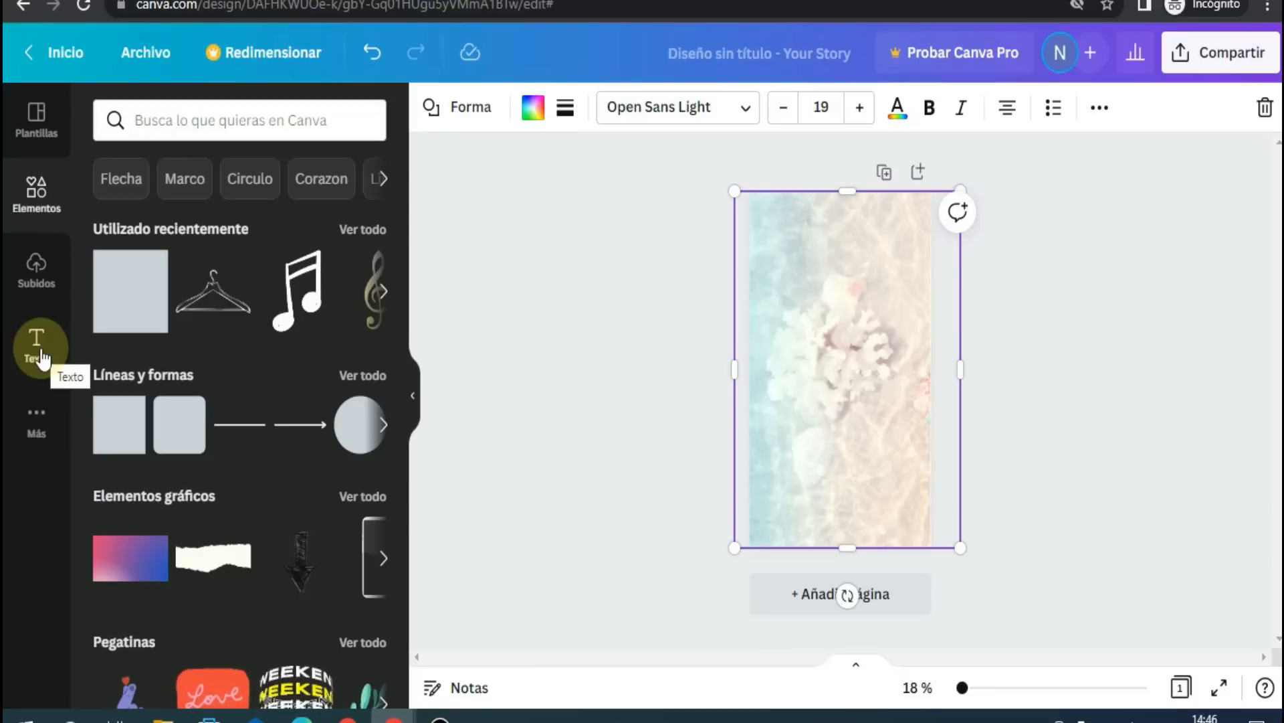
- Add a subtitle reading "15-10-2022" at about size 68 near the top of the page
{"action": "left_click", "coordinate": [41, 354]}
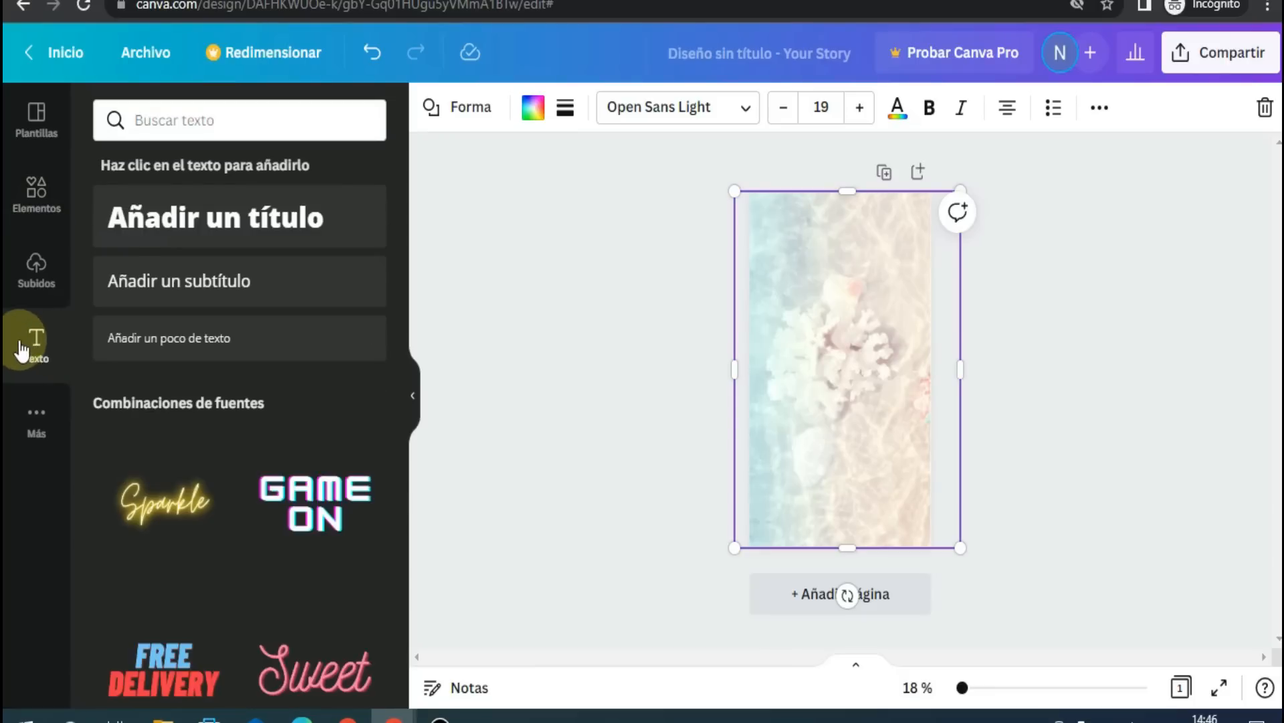
{"action": "left_click", "coordinate": [188, 277]}
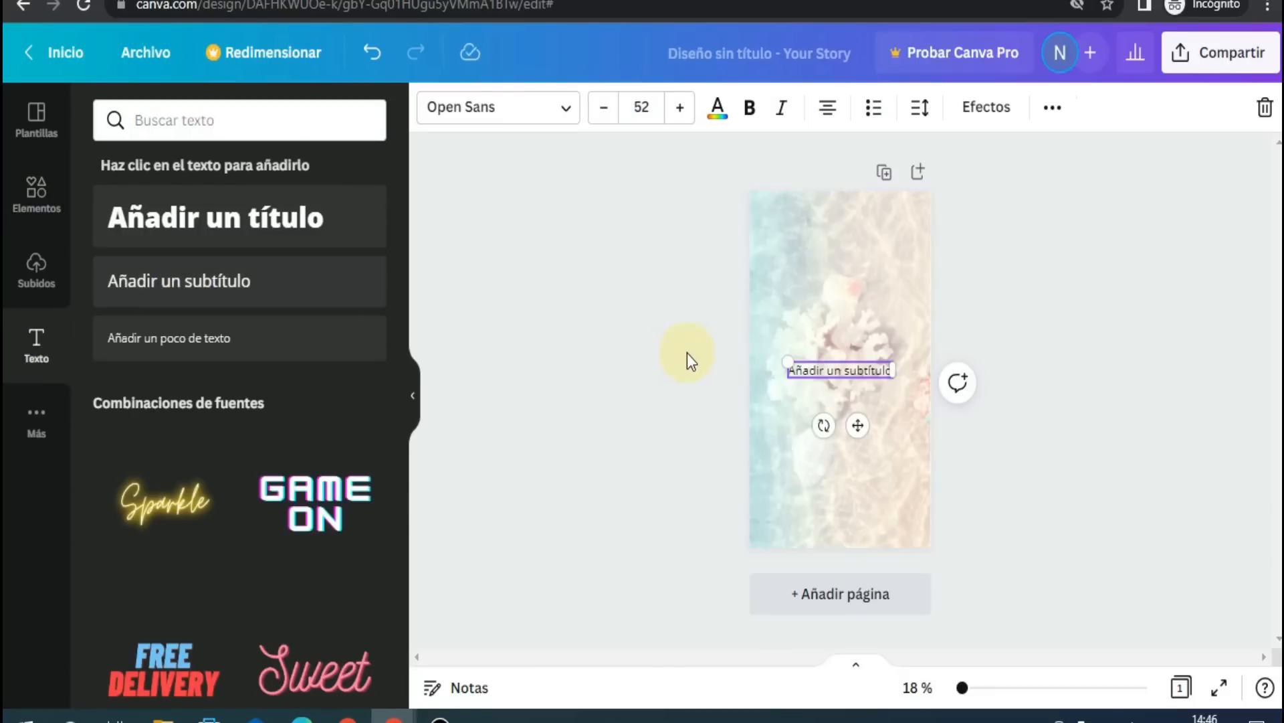
{"action": "double_click", "coordinate": [813, 371]}
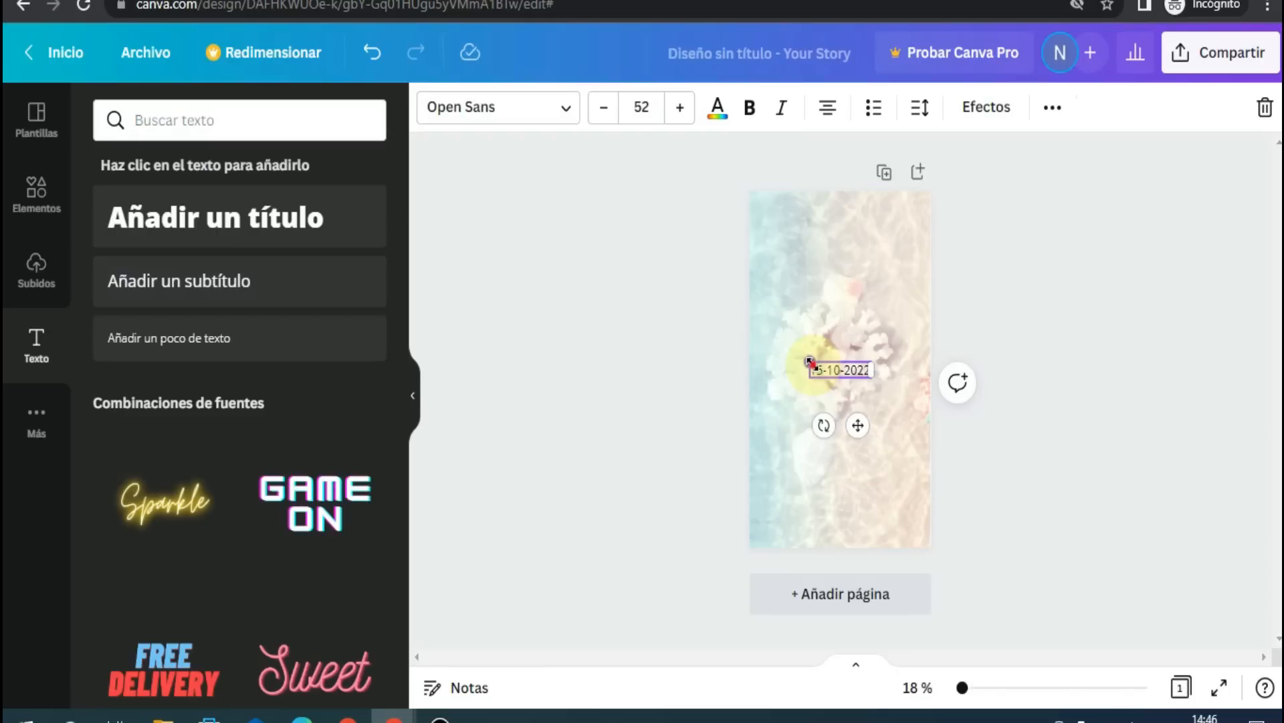
{"action": "left_click_drag", "start_coordinate": [809, 363], "coordinate": [791, 356]}
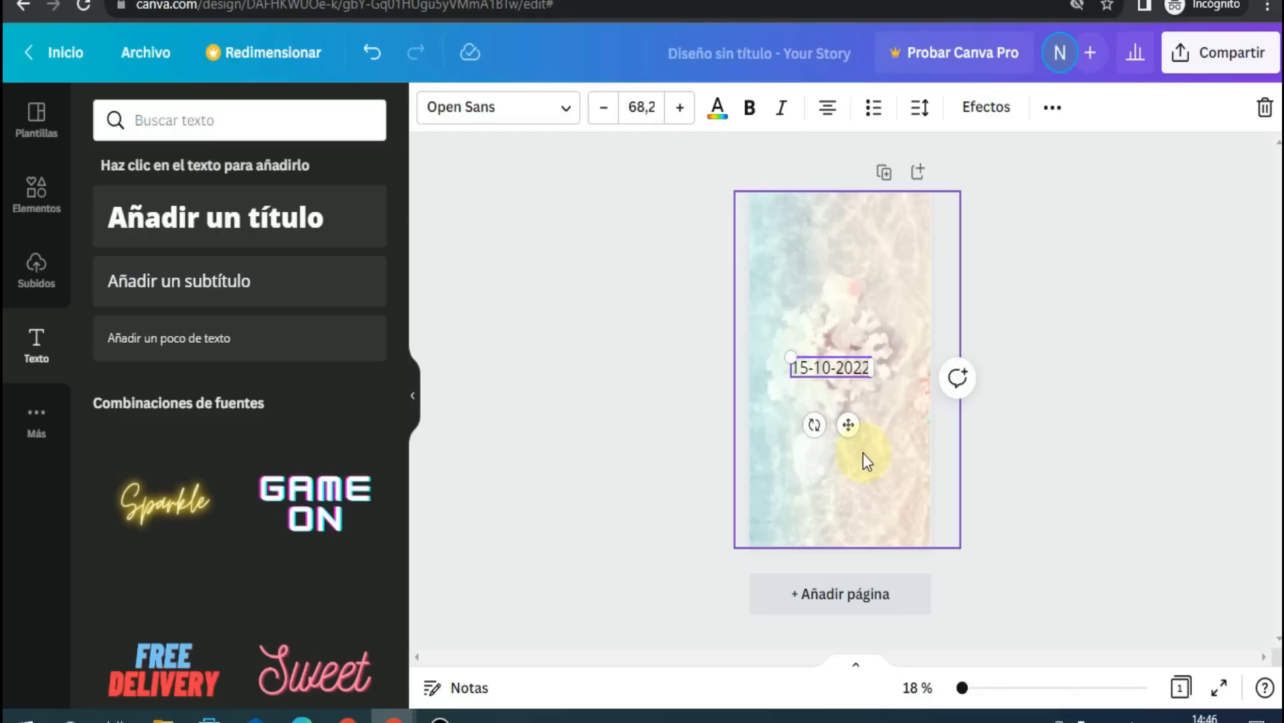
{"action": "left_click_drag", "start_coordinate": [848, 424], "coordinate": [868, 299]}
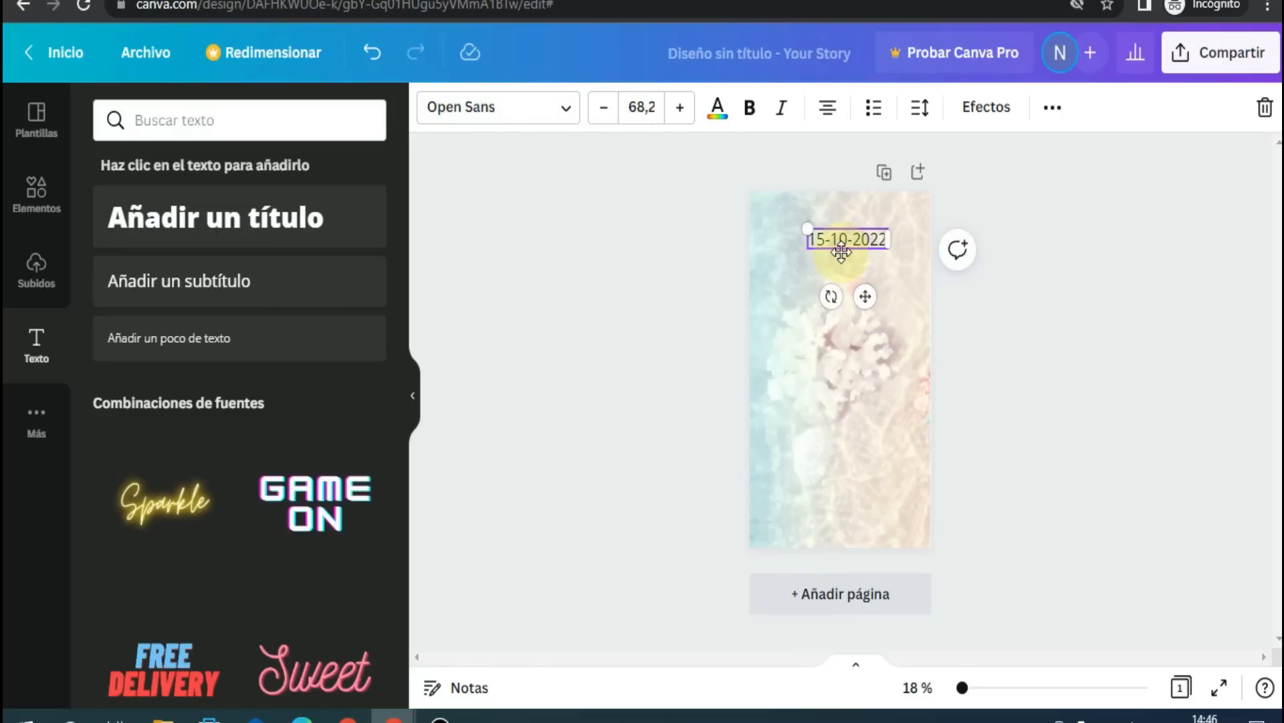
- Set the date text's font to Malibu and colour it with the dark brown from the photo palette
{"action": "left_click", "coordinate": [486, 108]}
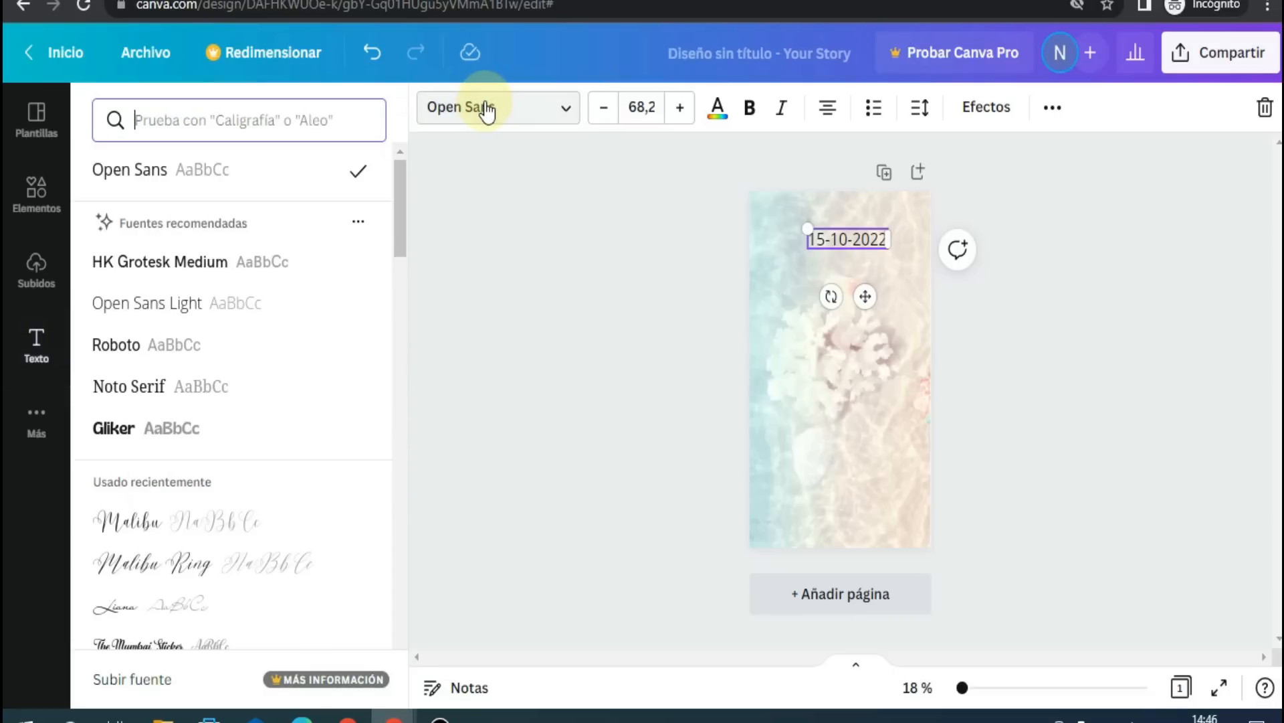
{"action": "left_click", "coordinate": [205, 526]}
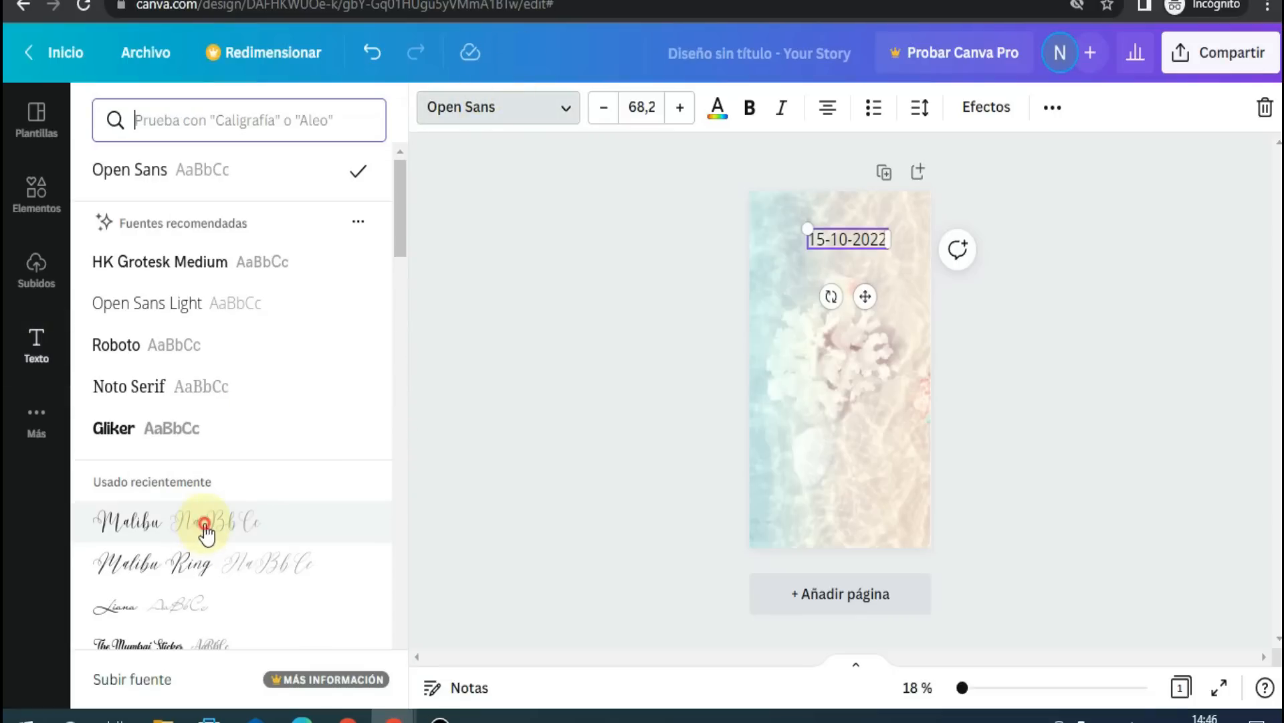
{"action": "left_click", "coordinate": [718, 110]}
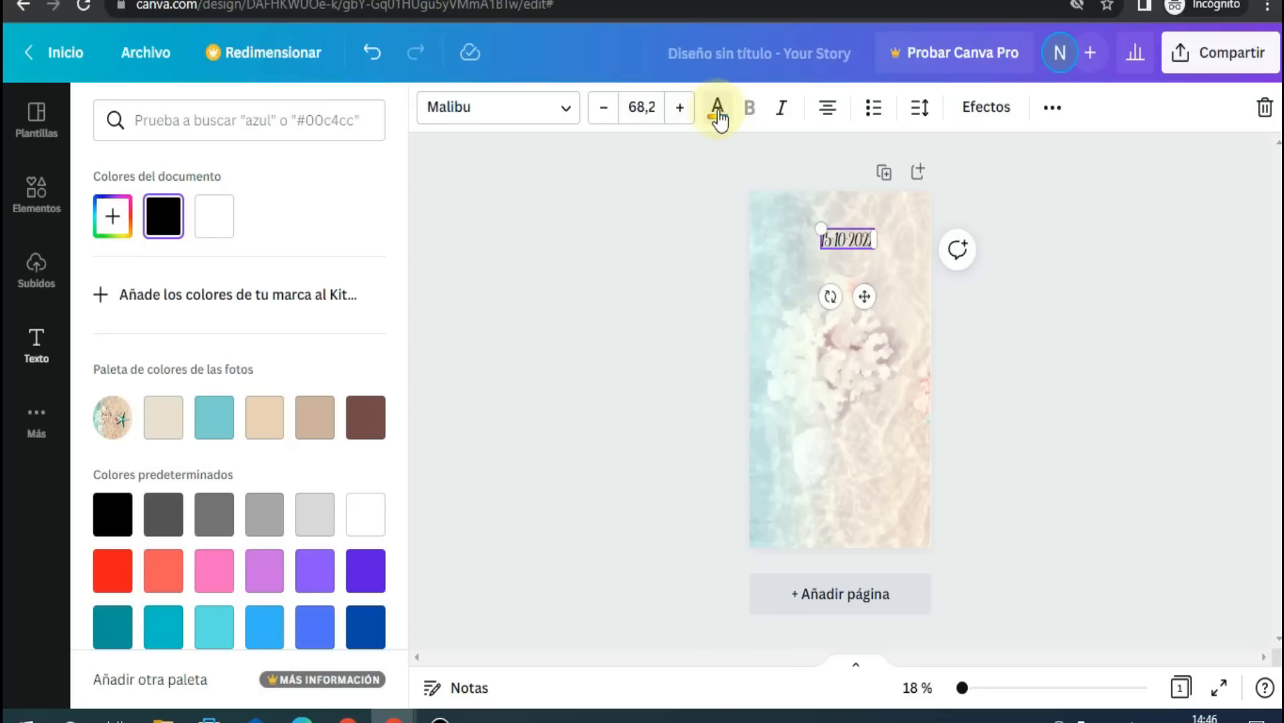
{"action": "left_click", "coordinate": [367, 421]}
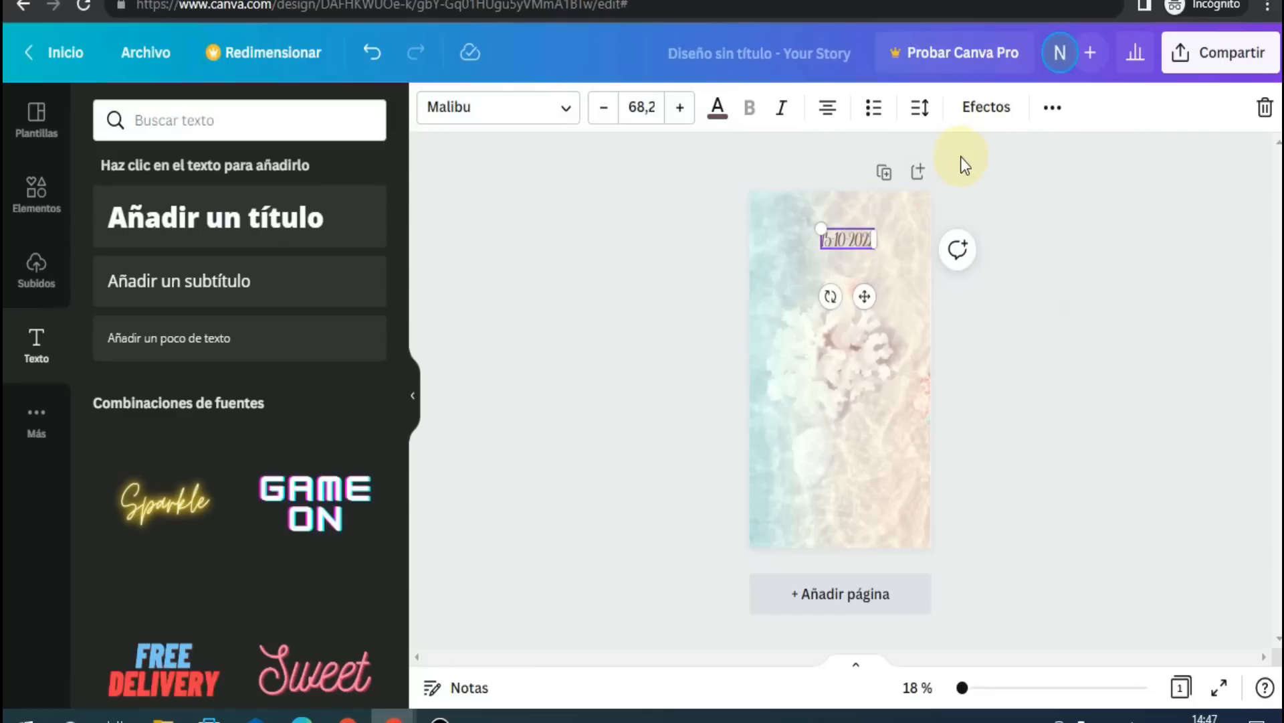
- Duplicate the date text, place the copy below the original and replace its wording with the celebrant's first name
{"action": "left_click", "coordinate": [1052, 109]}
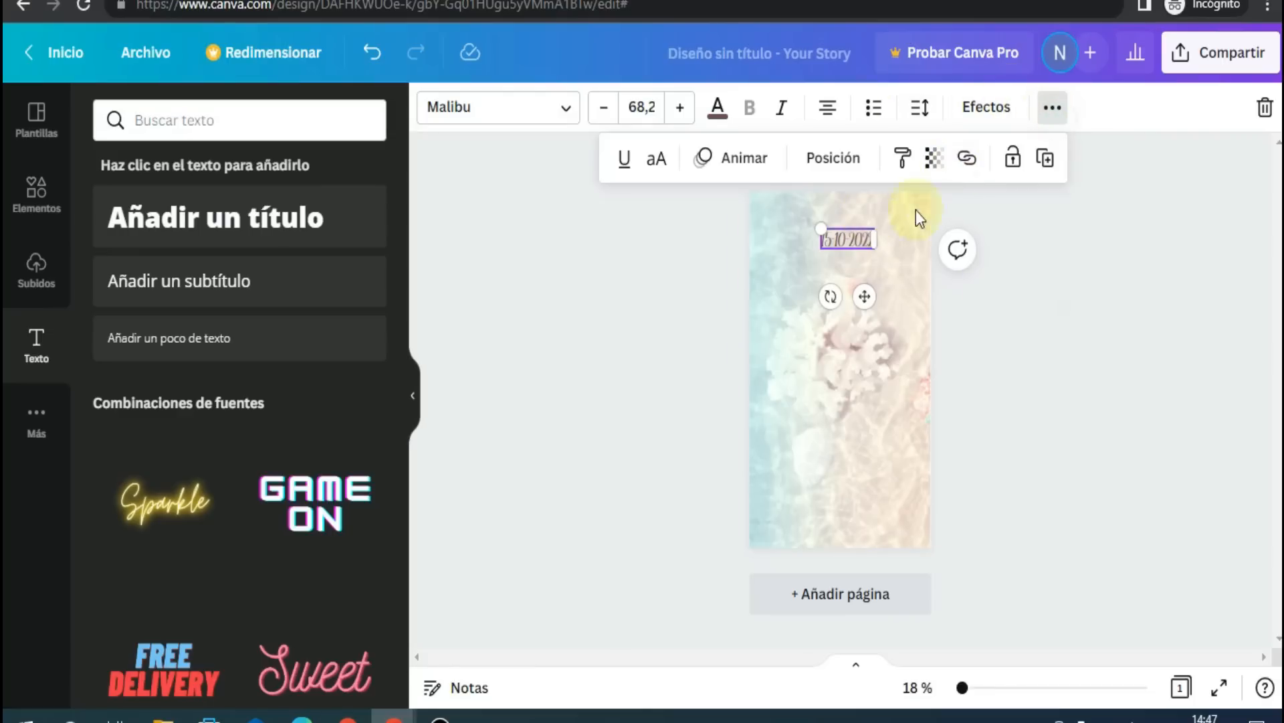
{"action": "left_click", "coordinate": [1045, 158]}
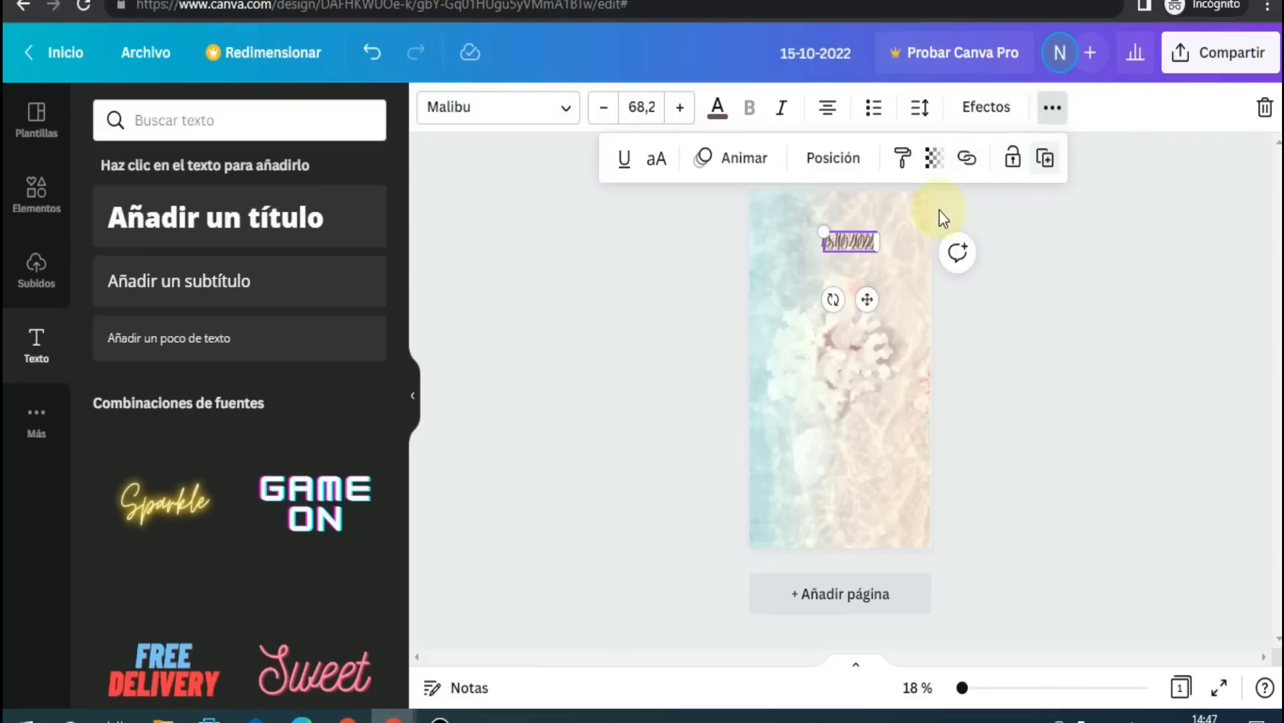
{"action": "left_click_drag", "start_coordinate": [866, 299], "coordinate": [856, 347]}
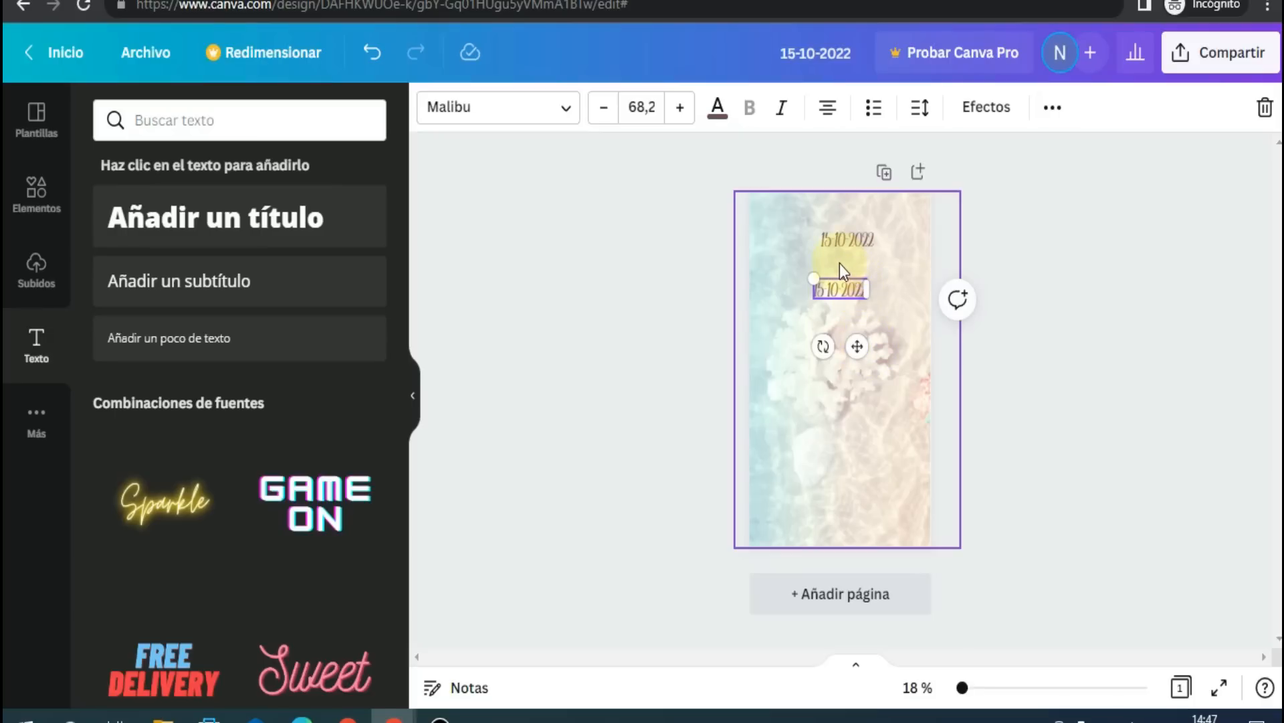
{"action": "double_click", "coordinate": [829, 283]}
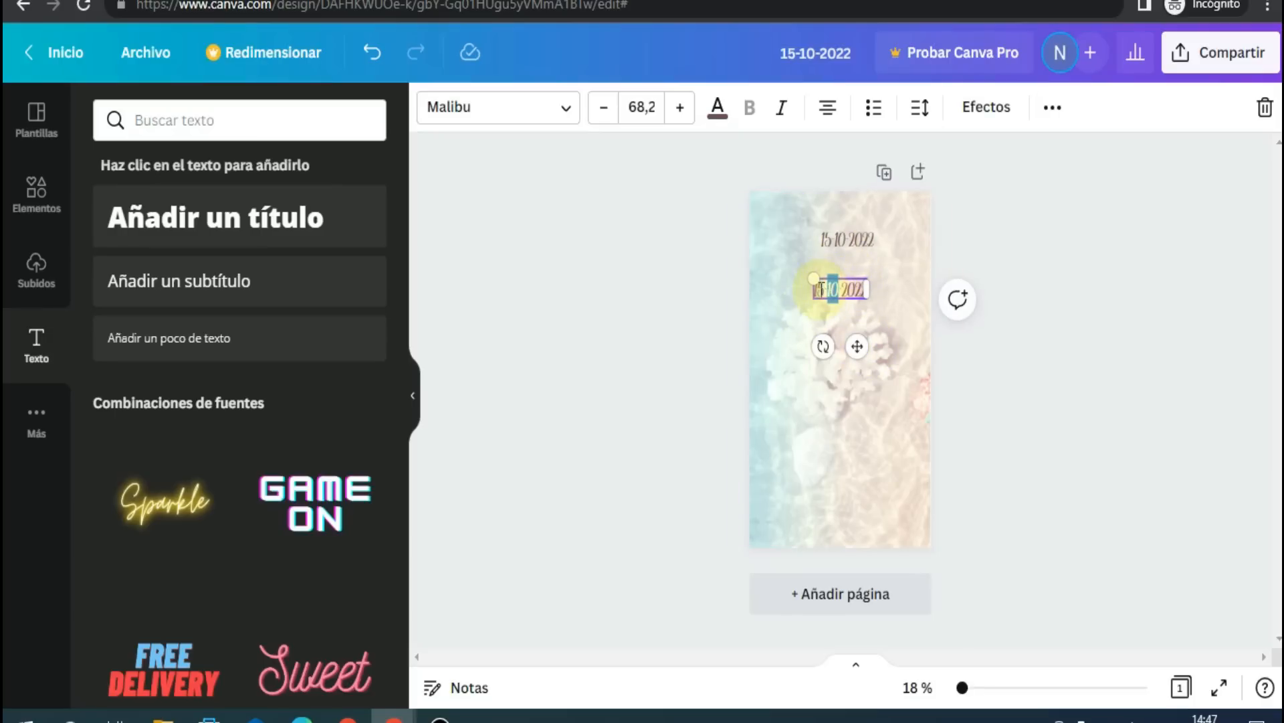
{"action": "left_click_drag", "start_coordinate": [816, 291], "coordinate": [741, 260]}
{"action": "type", "text": "Adriana"}
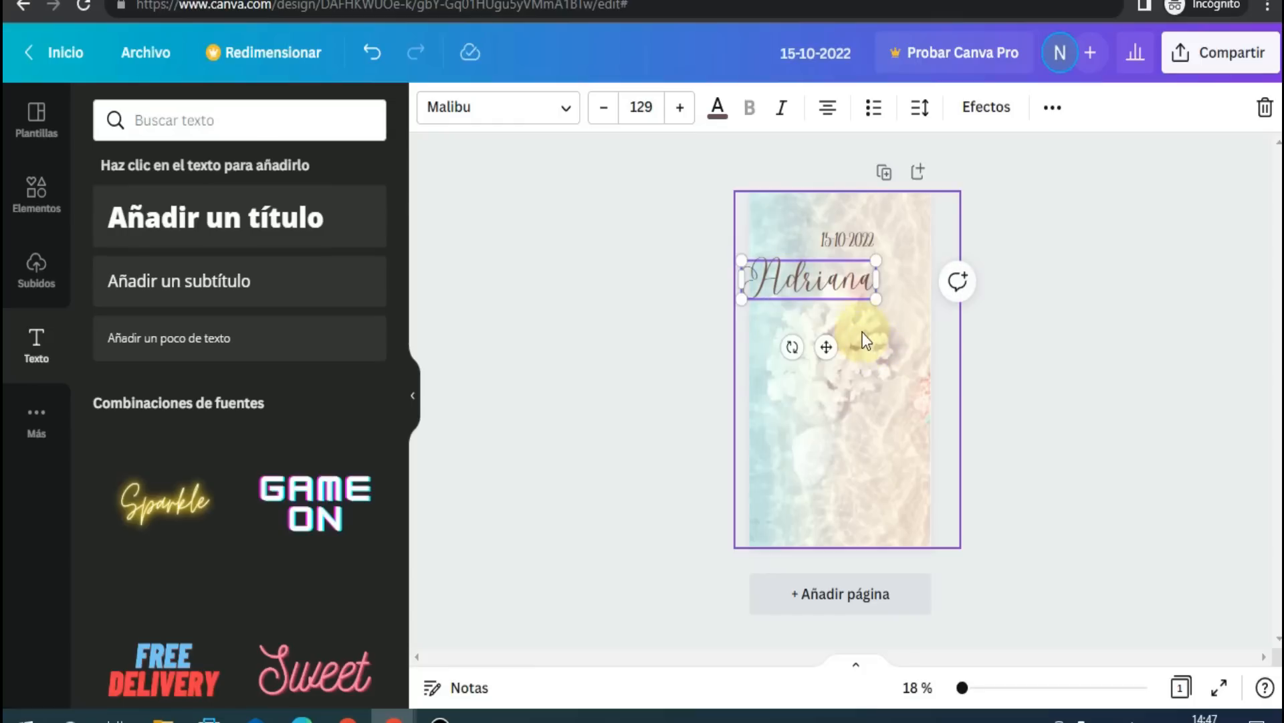
- Enlarge the name text to size 146, centre it lower beneath the date and colour it turquoise from the photo palette
{"action": "left_click_drag", "start_coordinate": [875, 299], "coordinate": [894, 303]}
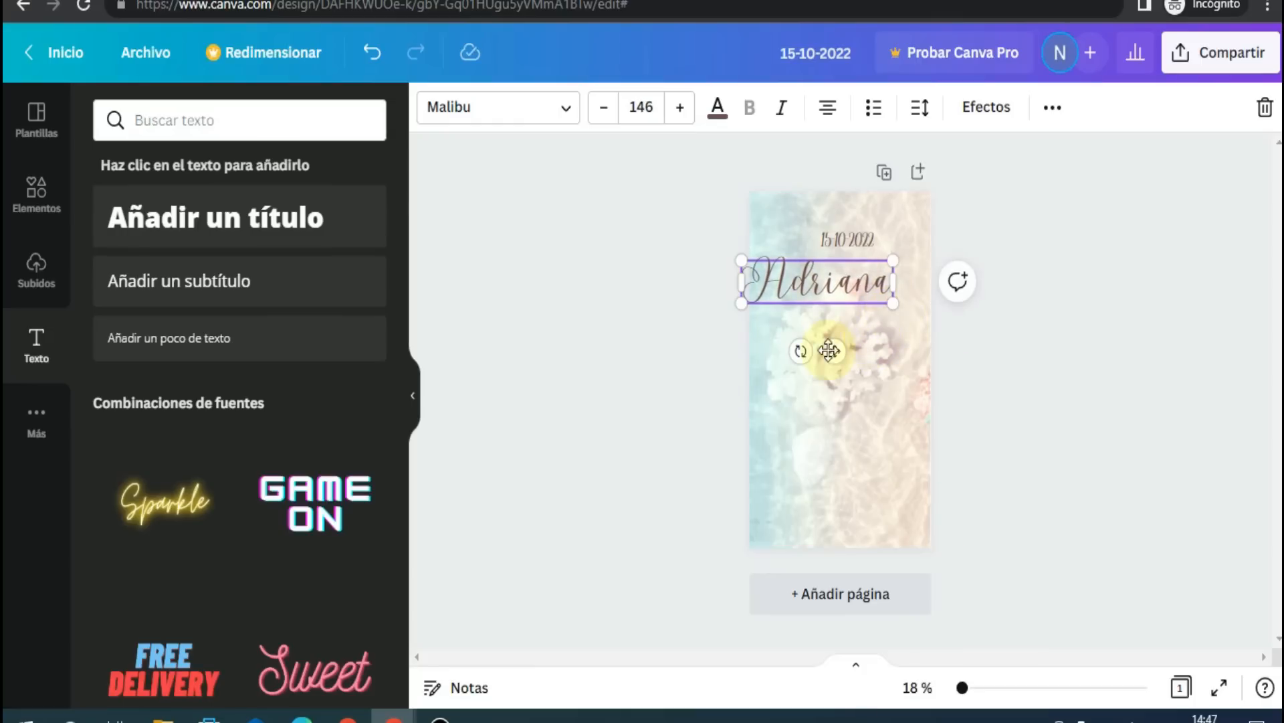
{"action": "left_click_drag", "start_coordinate": [834, 356], "coordinate": [858, 385]}
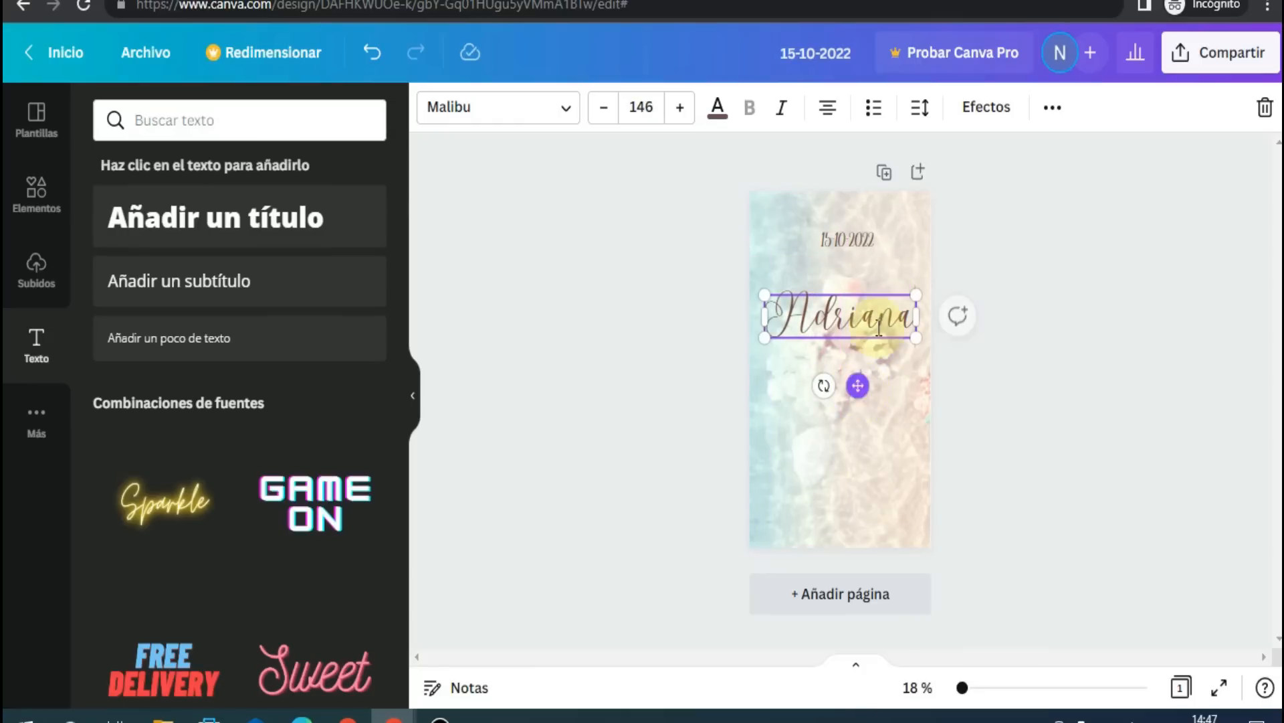
{"action": "left_click", "coordinate": [717, 108]}
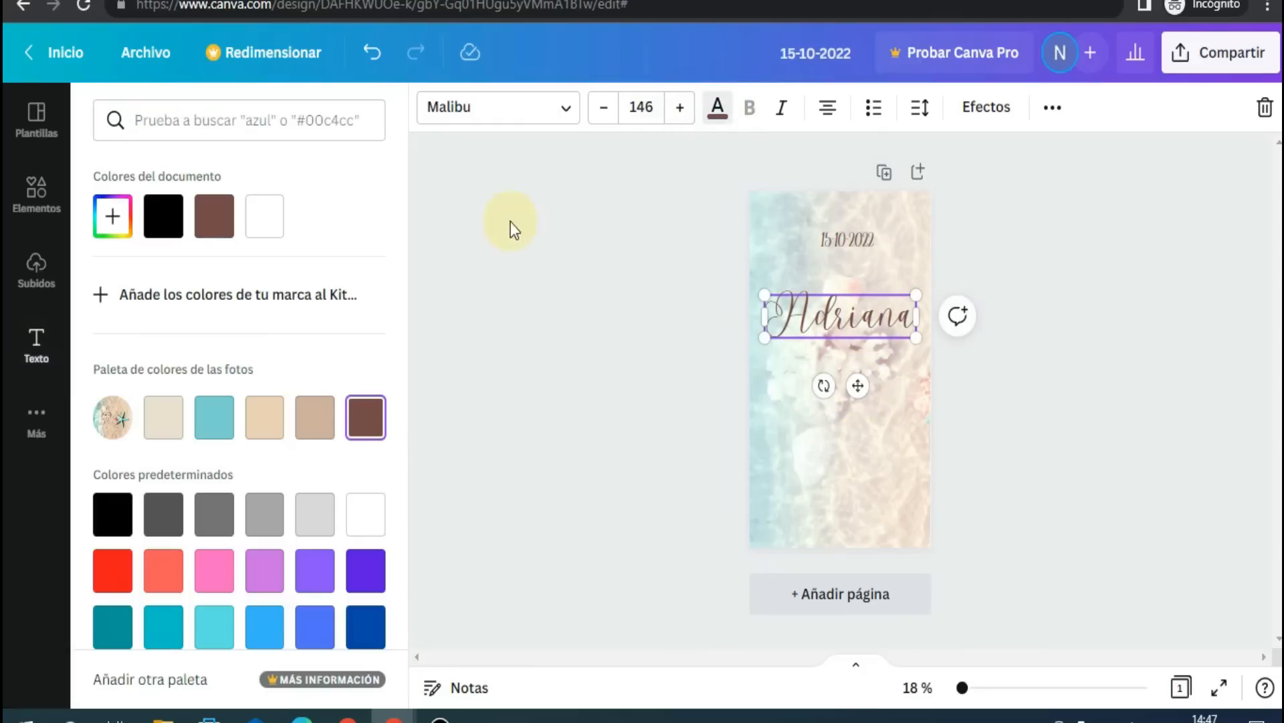
{"action": "left_click", "coordinate": [205, 419]}
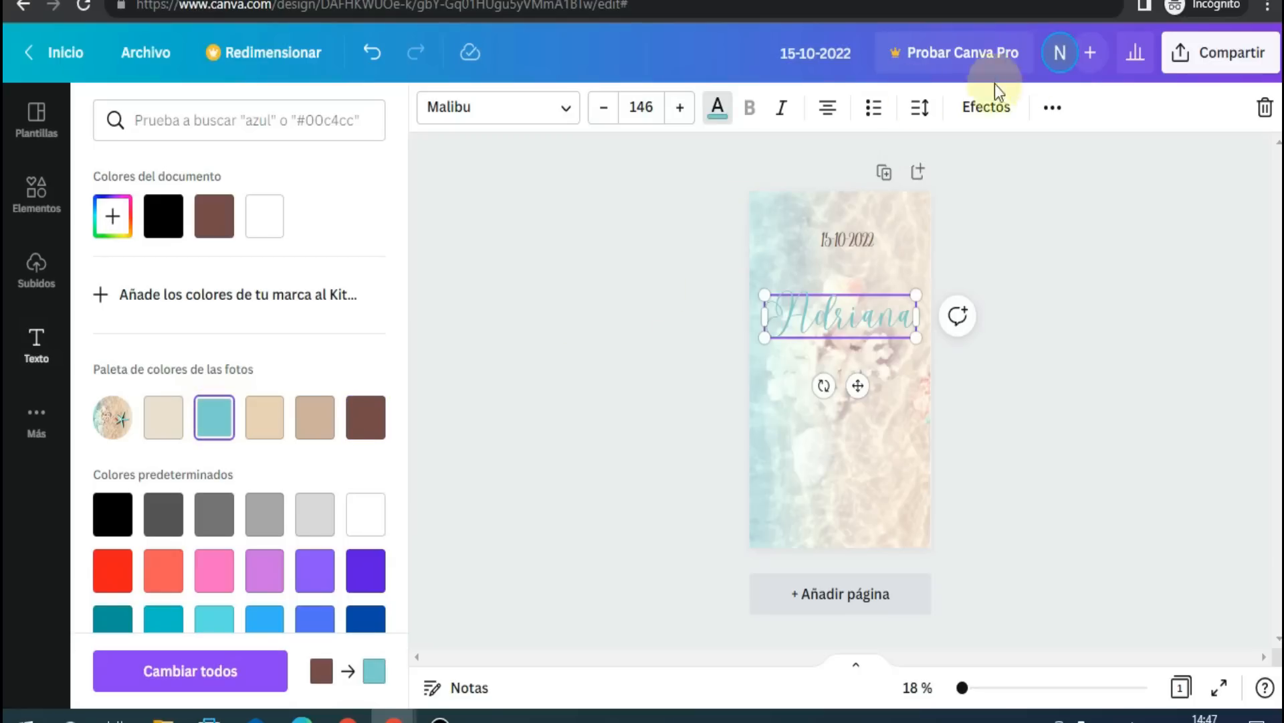
- Apply the Sombras effect to the name text and set the shadow colour to grey
{"action": "left_click", "coordinate": [989, 113]}
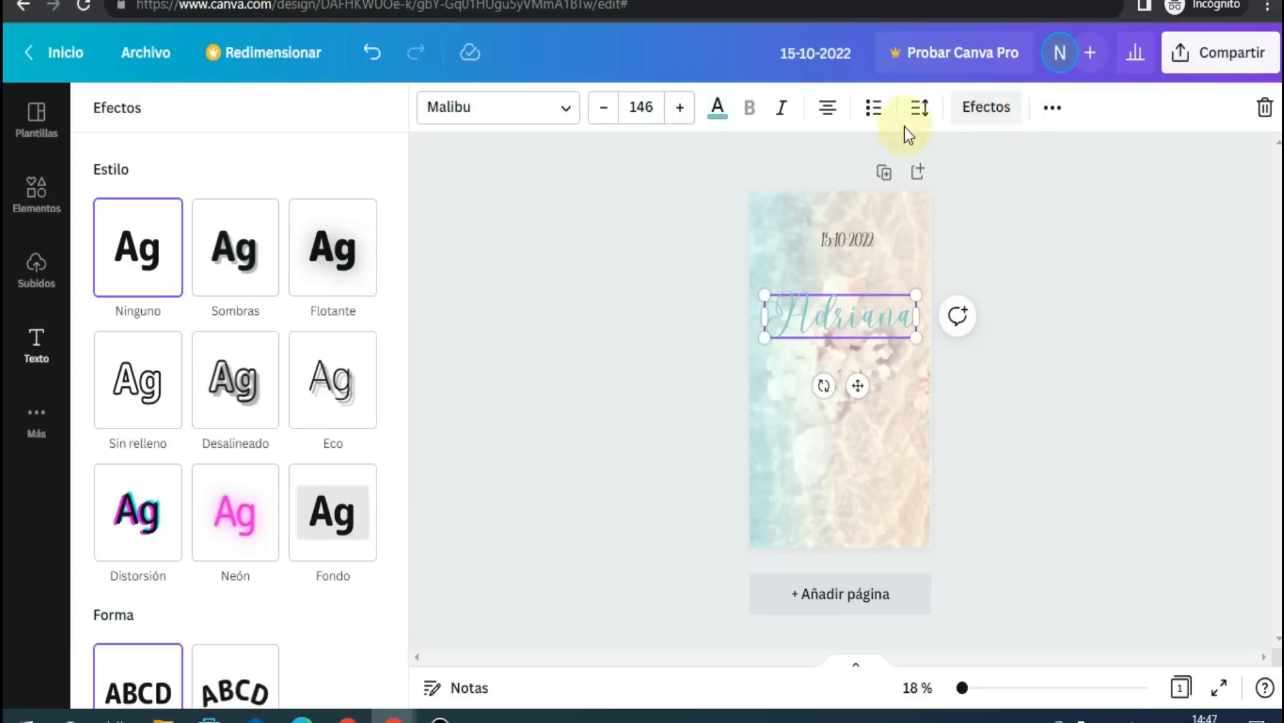
{"action": "left_click", "coordinate": [245, 257]}
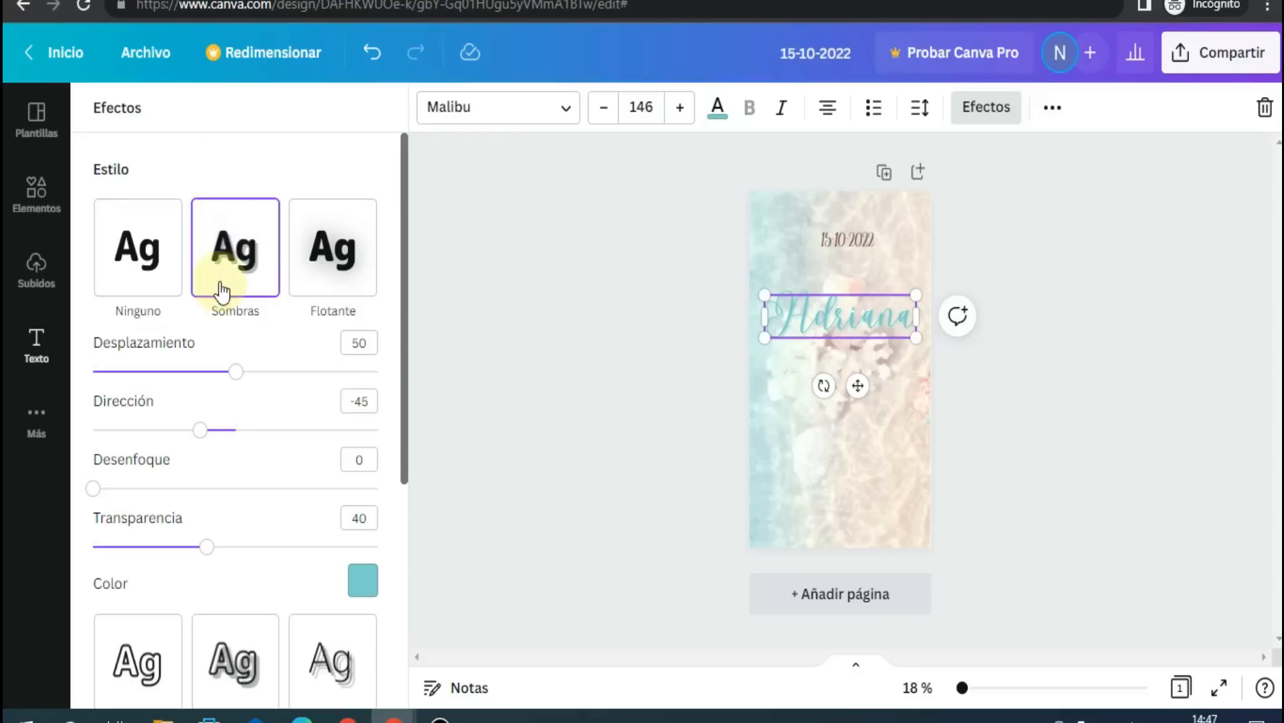
{"action": "left_click", "coordinate": [362, 580]}
{"action": "left_click", "coordinate": [160, 277]}
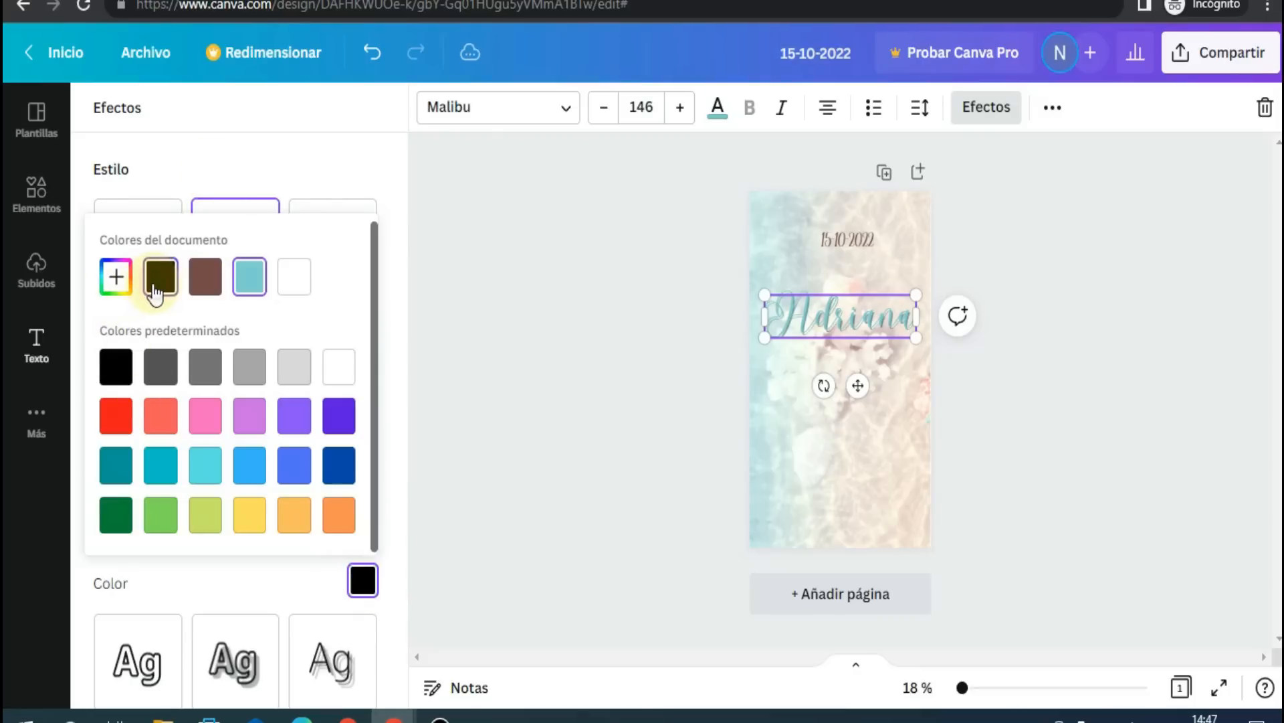
{"action": "left_click", "coordinate": [208, 291]}
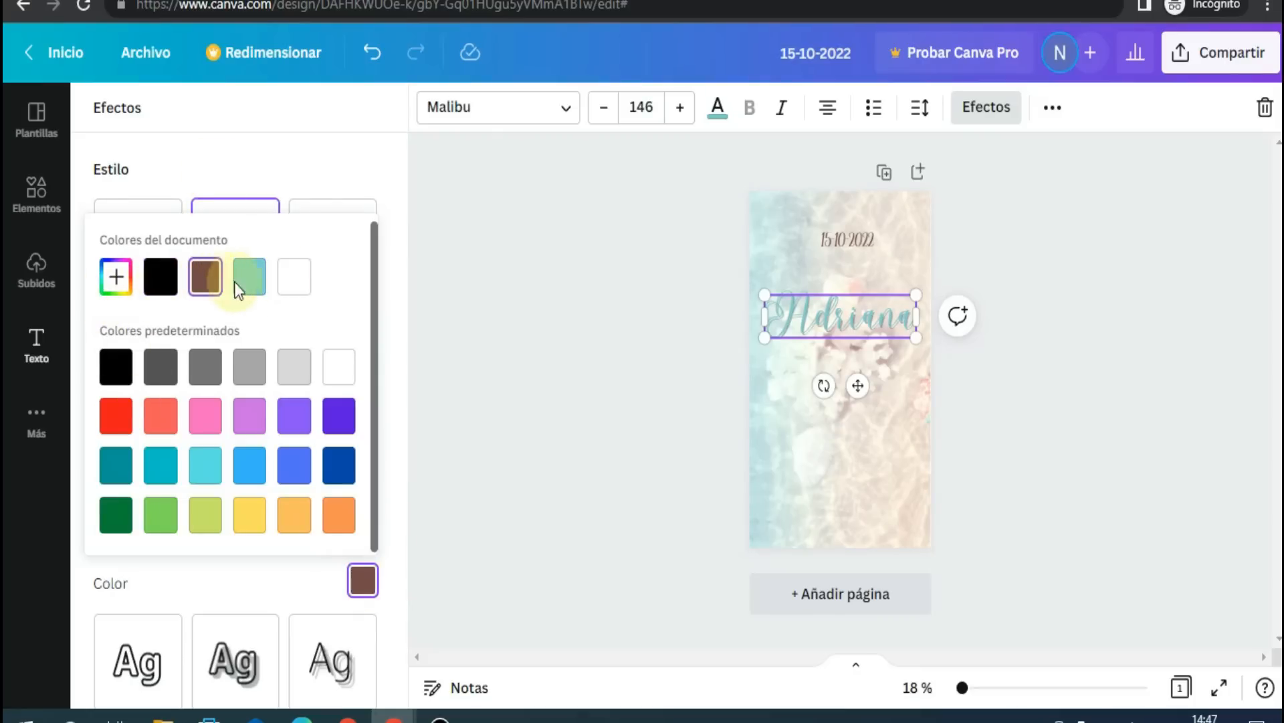
{"action": "left_click", "coordinate": [292, 281]}
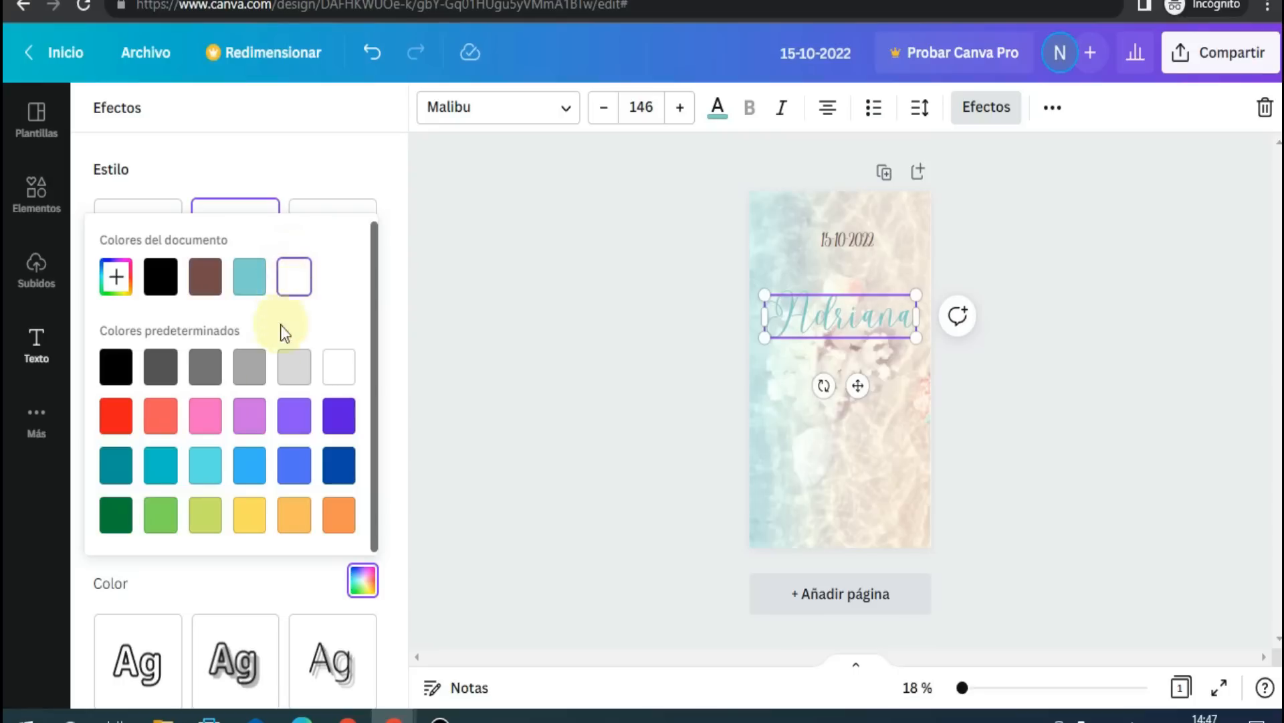
{"action": "left_click", "coordinate": [294, 367]}
{"action": "left_click", "coordinate": [250, 370]}
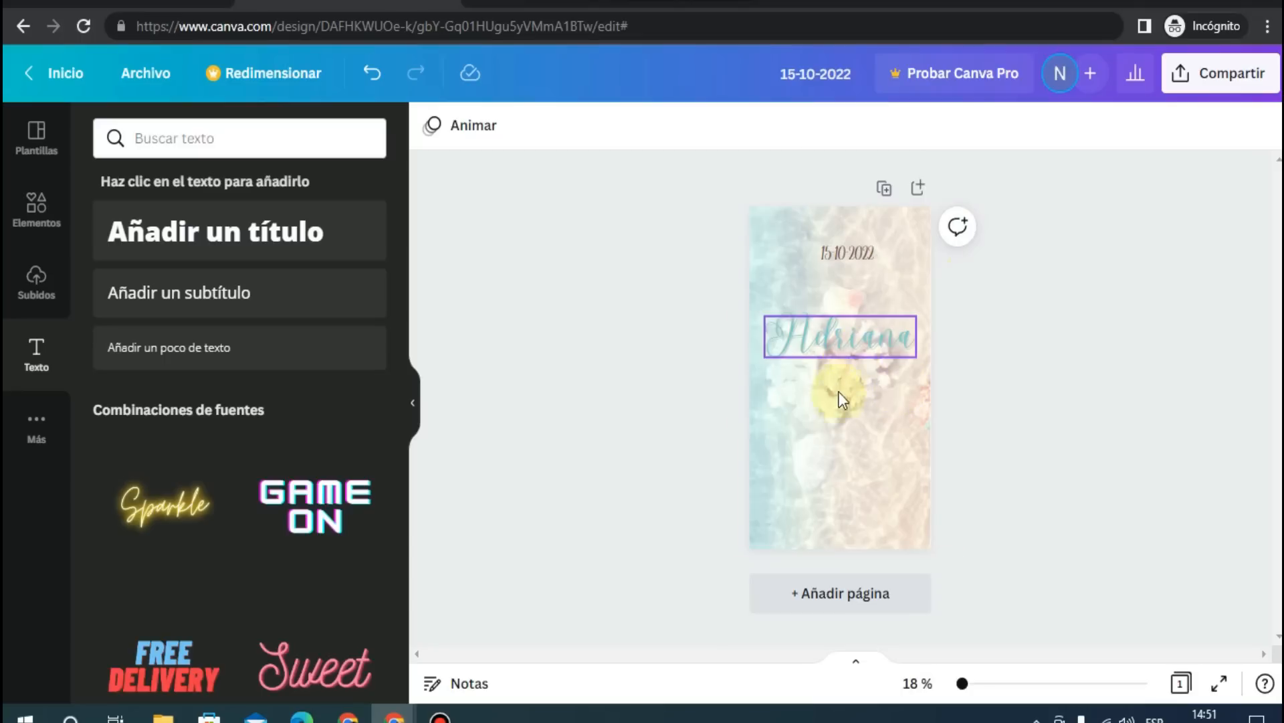
- Duplicate the date text, move the copy below the name and change its wording to "Mis 15 Años"
{"action": "left_click", "coordinate": [868, 259]}
{"action": "key", "text": "ctrl+d"}
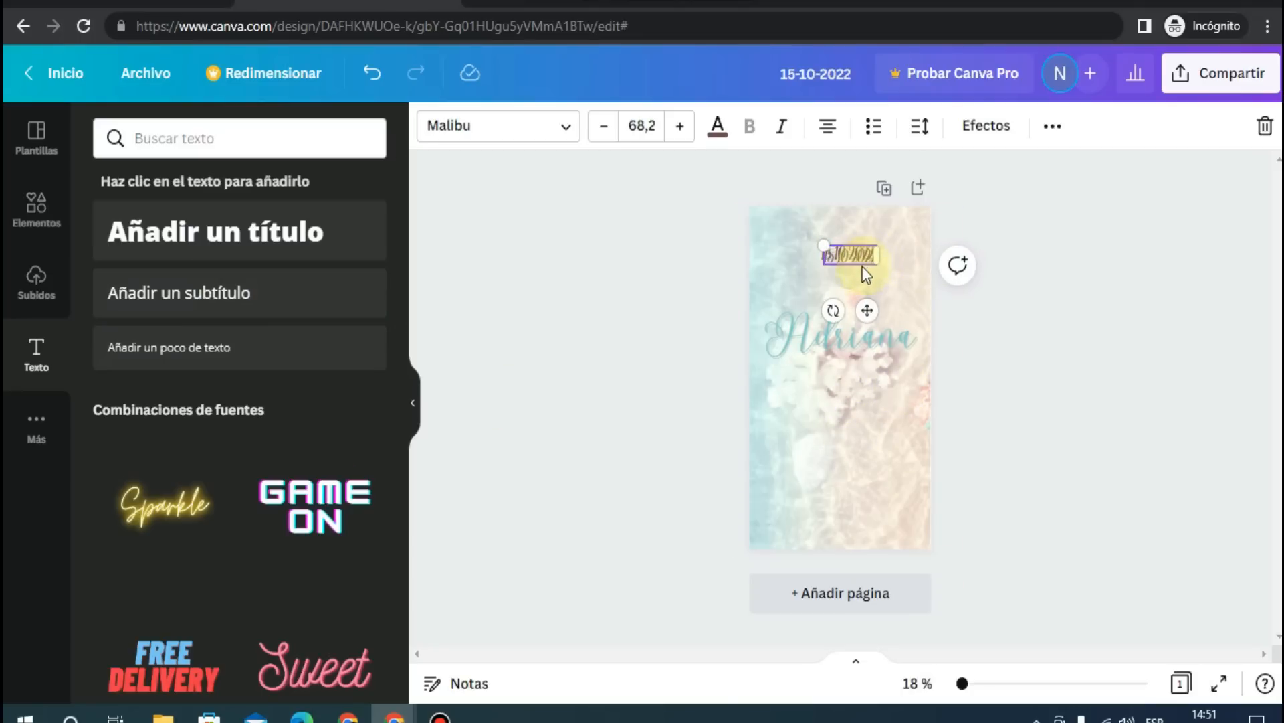
{"action": "left_click_drag", "start_coordinate": [872, 323], "coordinate": [862, 488]}
{"action": "key", "text": "BackSpace"}
{"action": "key", "text": "BackSpace"}
{"action": "key", "text": "BackSpace"}
{"action": "type", "text": "Mis "}
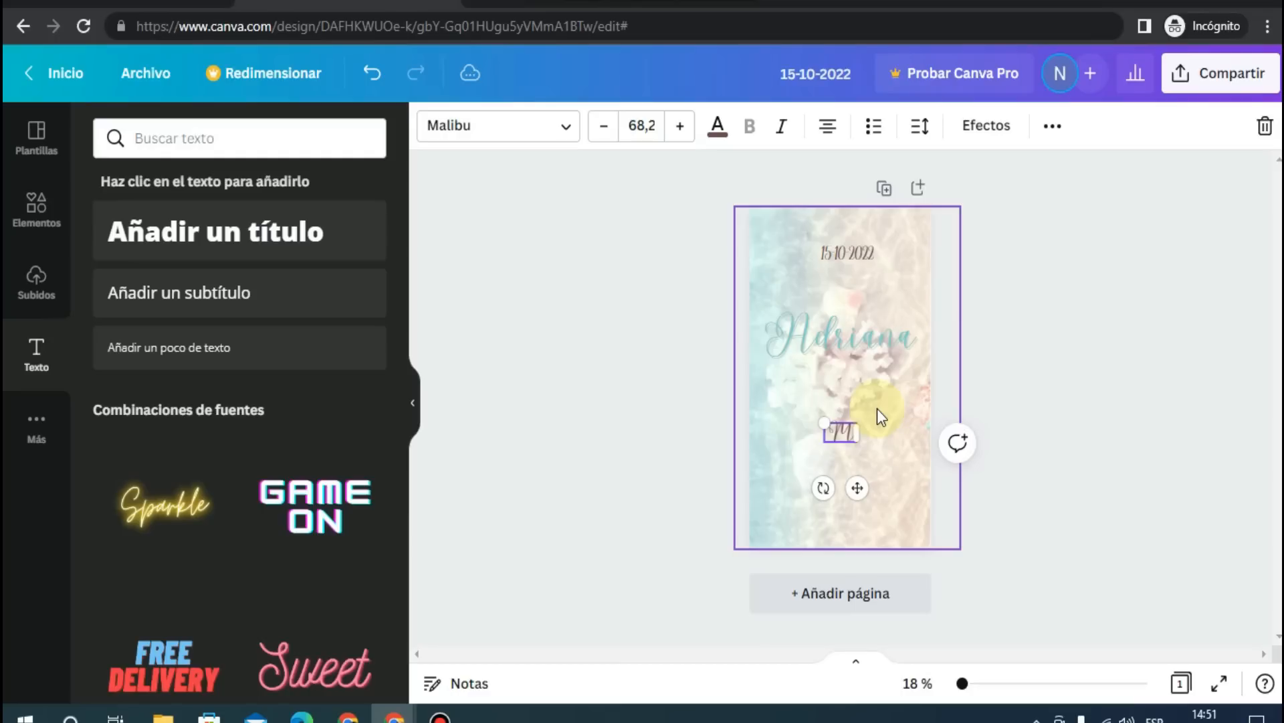
{"action": "type", "text": "15 Años"}
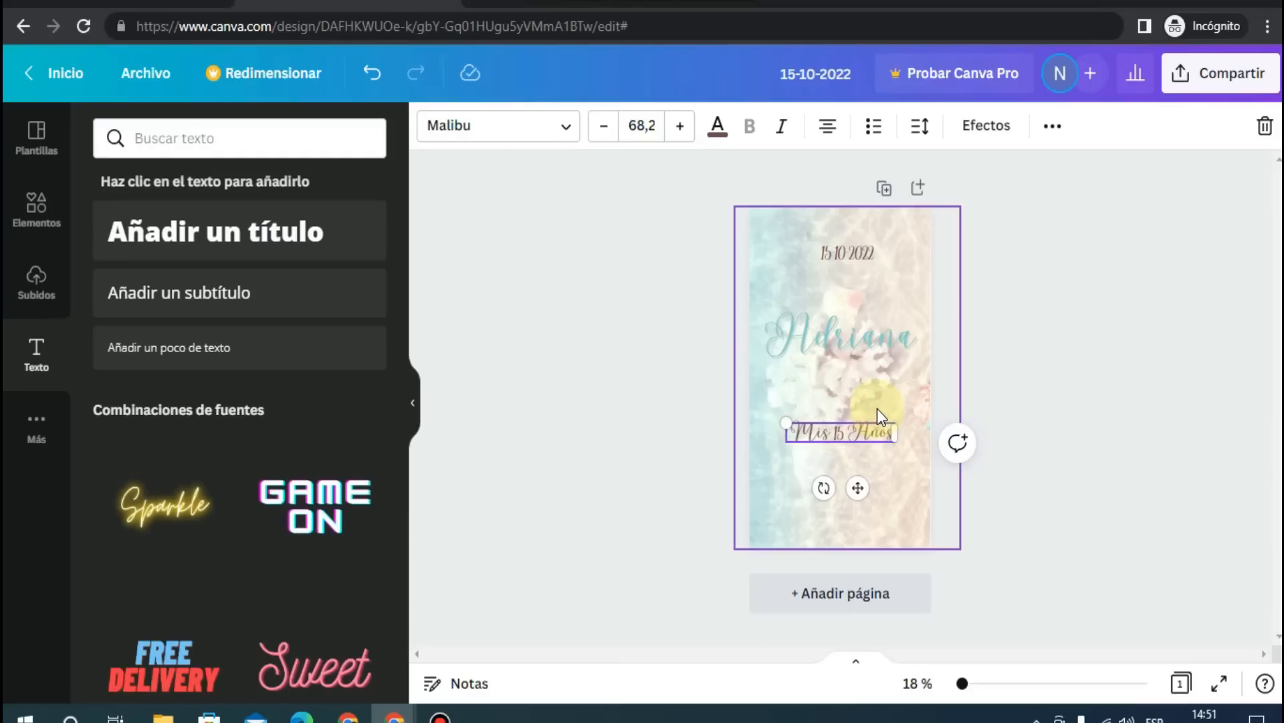
- Enlarge the "Mis 15 Años" text to about size 80 and move the date text down, centred above the name
{"action": "left_click_drag", "start_coordinate": [784, 422], "coordinate": [768, 419]}
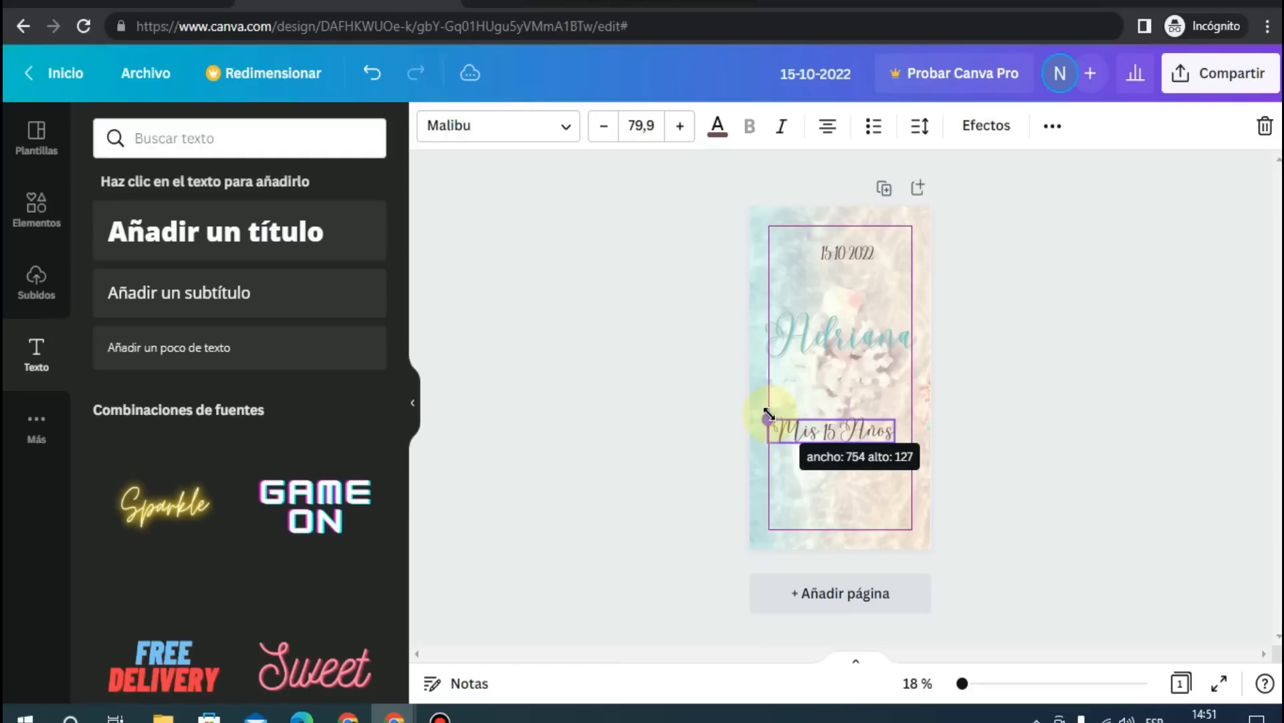
{"action": "mouse_move", "coordinate": [844, 489]}
{"action": "left_mouse_down"}
{"action": "mouse_move", "coordinate": [865, 474]}
{"action": "mouse_move", "coordinate": [862, 487]}
{"action": "left_mouse_up"}
{"action": "left_click_drag", "start_coordinate": [850, 251], "coordinate": [846, 271]}
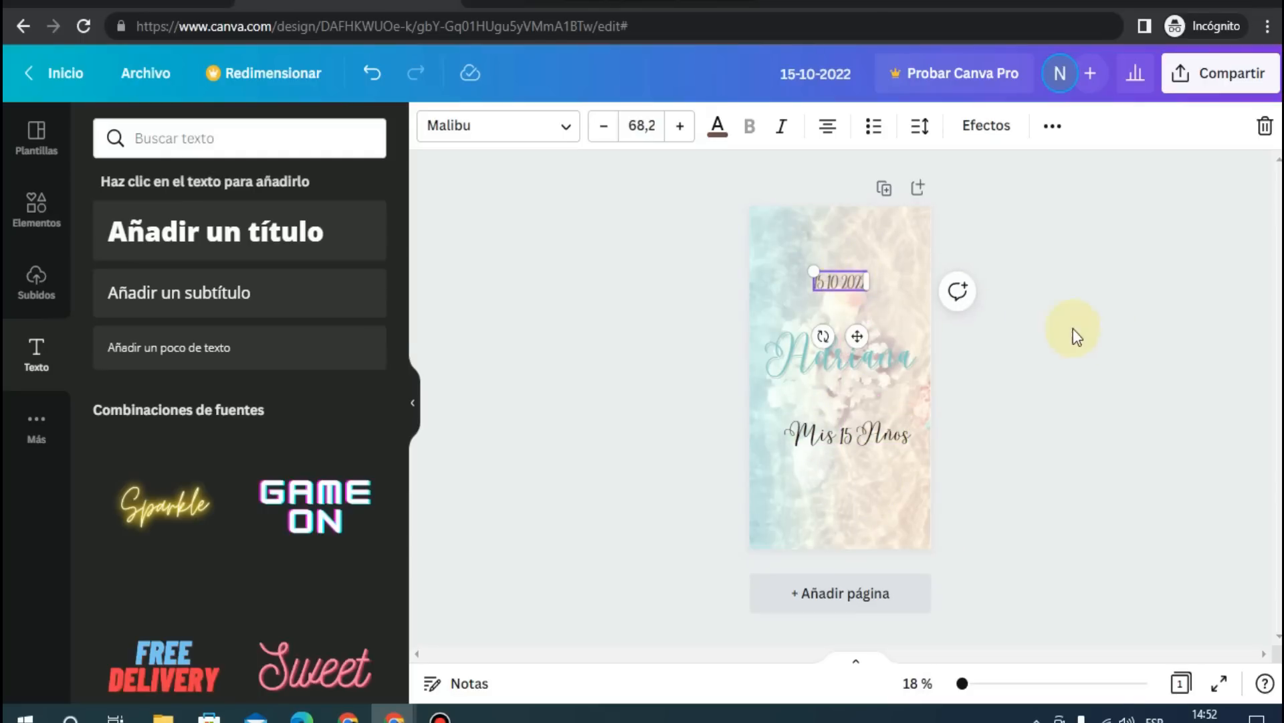
{"action": "left_click", "coordinate": [1118, 325]}
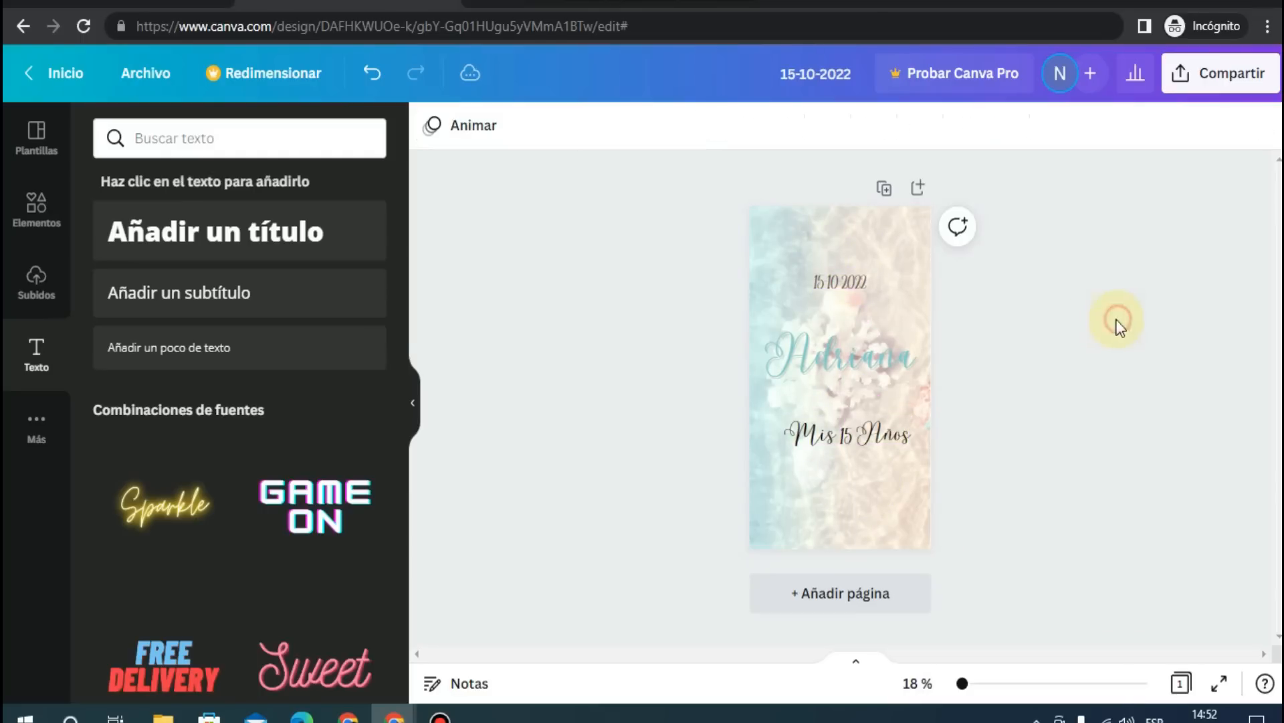
- Search the elements for "lineas verde" and place the leafy divider with the orange flower centred above the date
{"action": "left_click", "coordinate": [46, 214]}
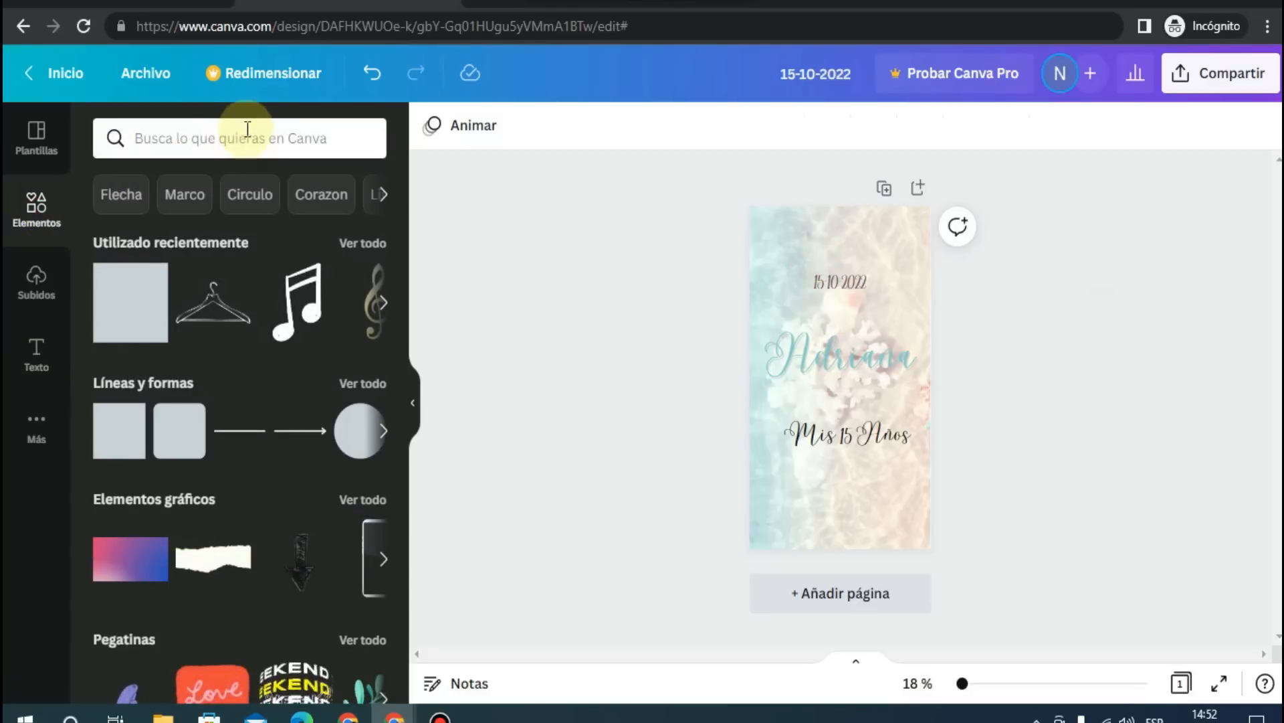
{"action": "left_click", "coordinate": [247, 134]}
{"action": "type", "text": "lineas verde"}
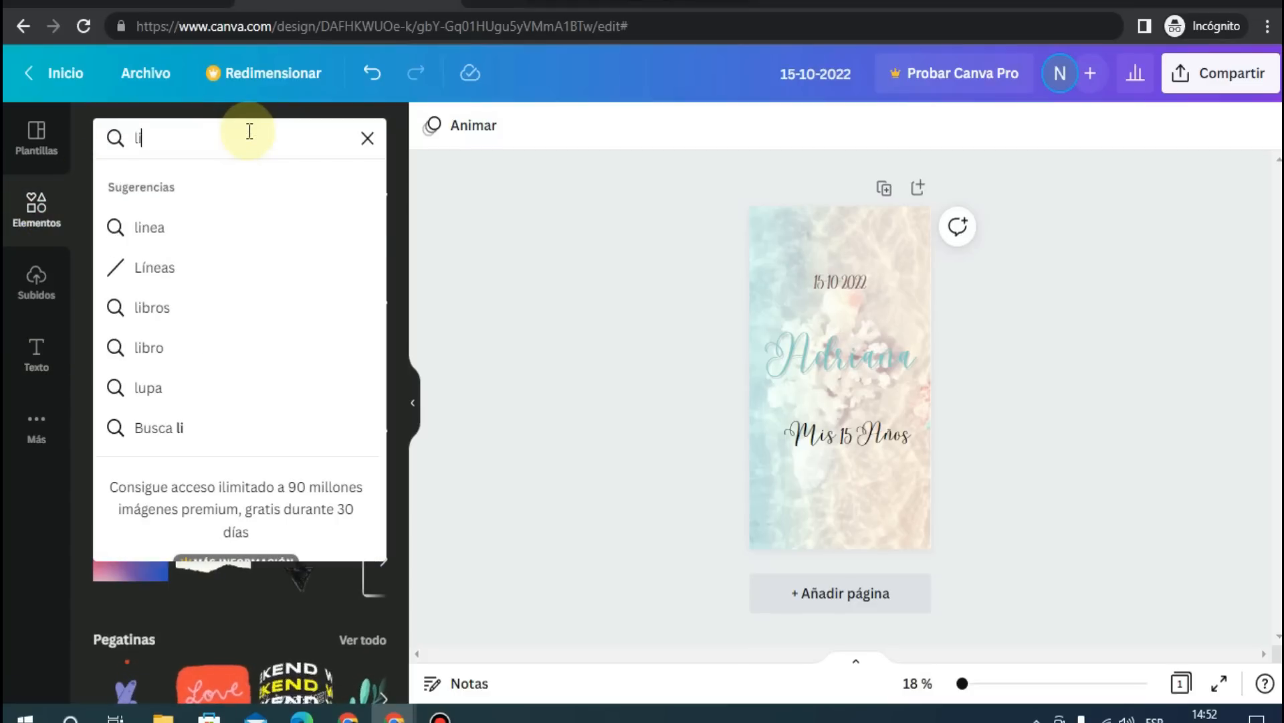
{"action": "key", "text": "Return"}
{"action": "left_click_drag", "start_coordinate": [143, 491], "coordinate": [840, 376]}
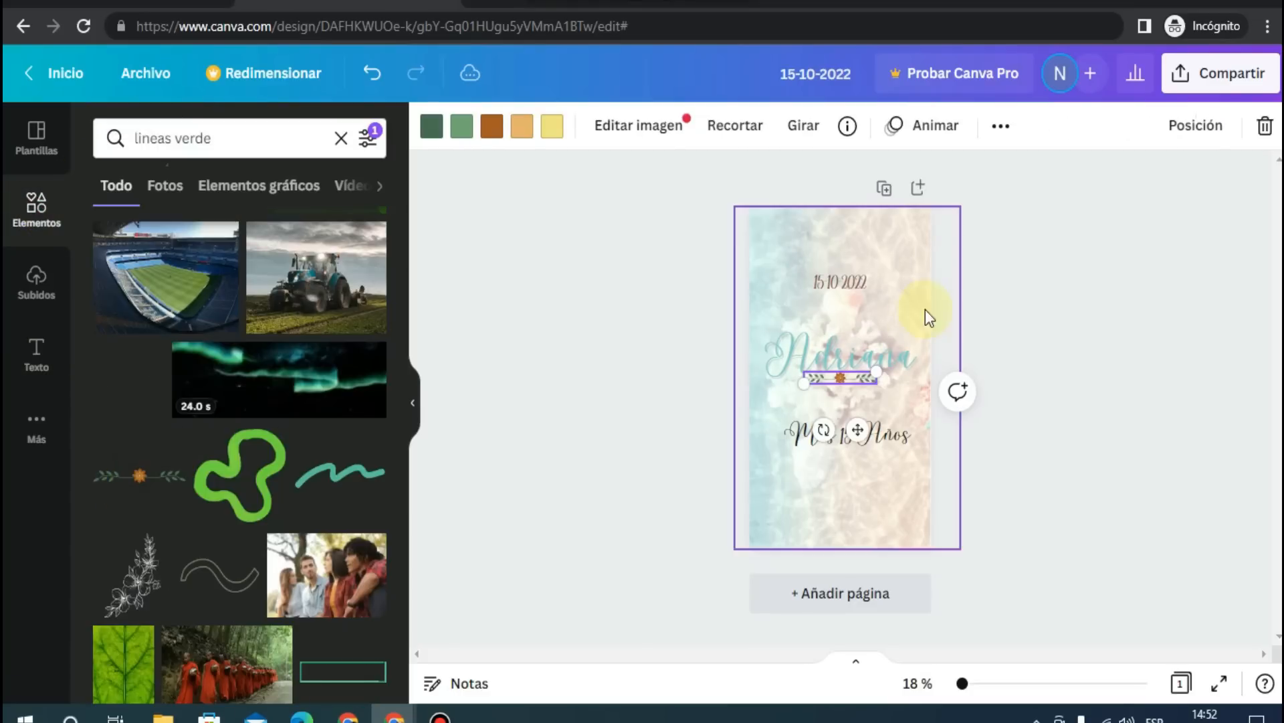
{"action": "left_click_drag", "start_coordinate": [854, 428], "coordinate": [854, 284]}
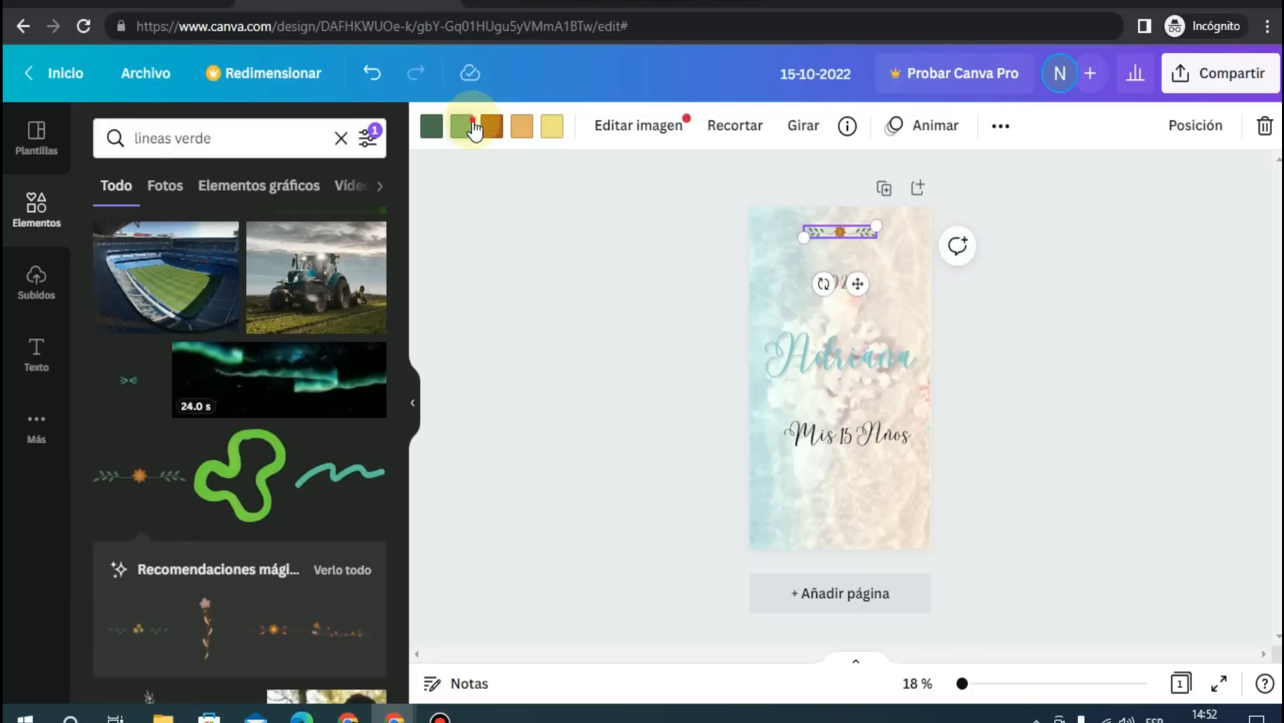
- Recolour the divider's light green to turquoise, its dark orange to dark brown and its dark green to tan
{"action": "left_click", "coordinate": [474, 130]}
{"action": "left_click", "coordinate": [378, 229]}
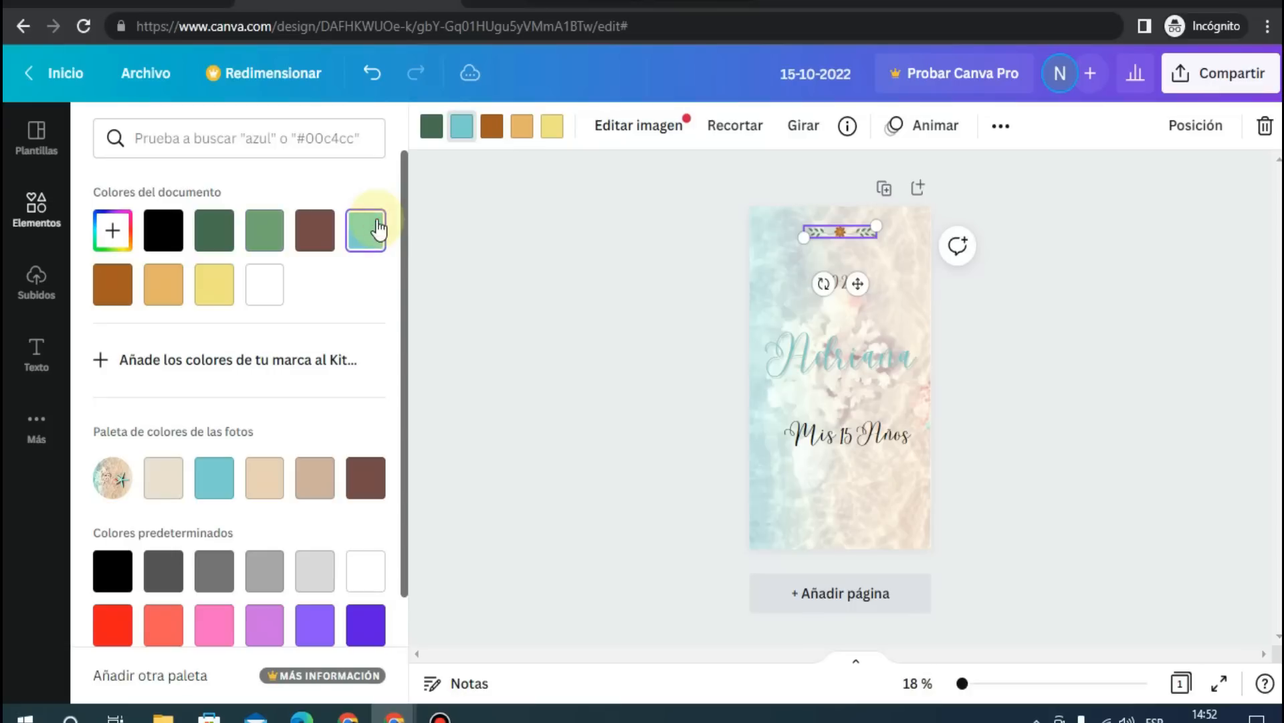
{"action": "left_click", "coordinate": [492, 128]}
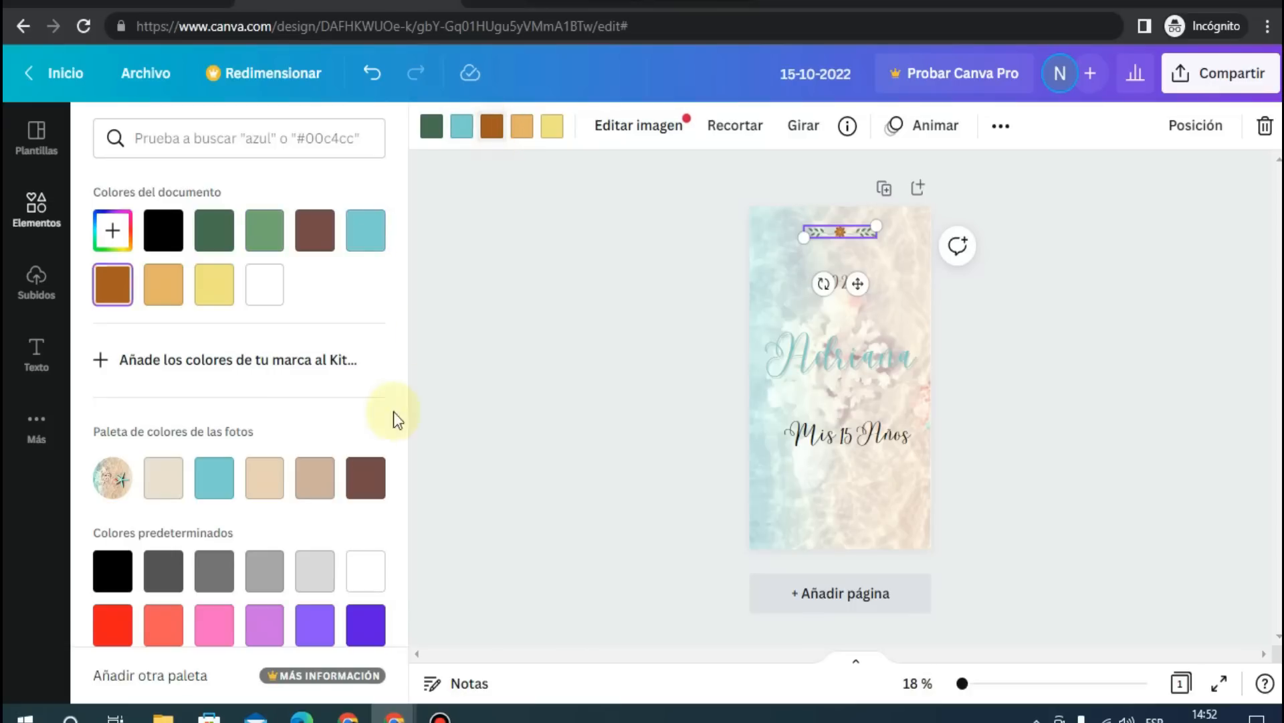
{"action": "left_click", "coordinate": [367, 479]}
{"action": "left_click", "coordinate": [429, 130]}
{"action": "left_click", "coordinate": [172, 478]}
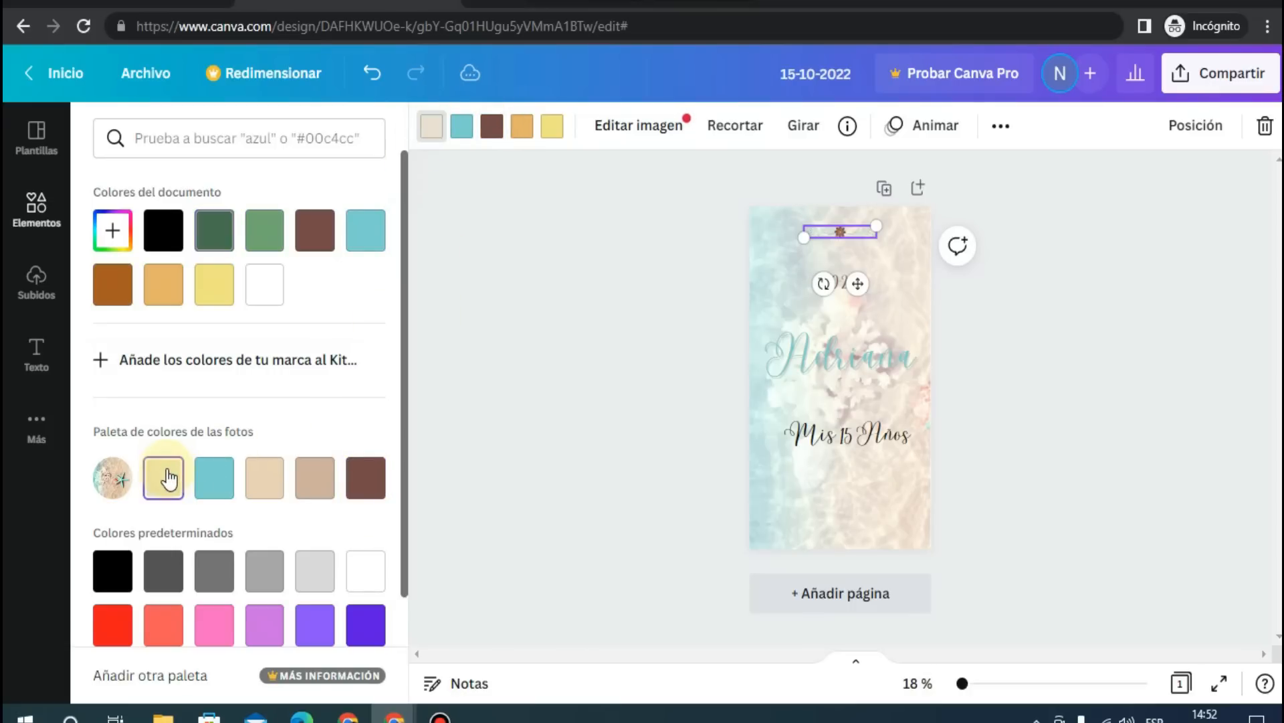
{"action": "left_click", "coordinate": [317, 478]}
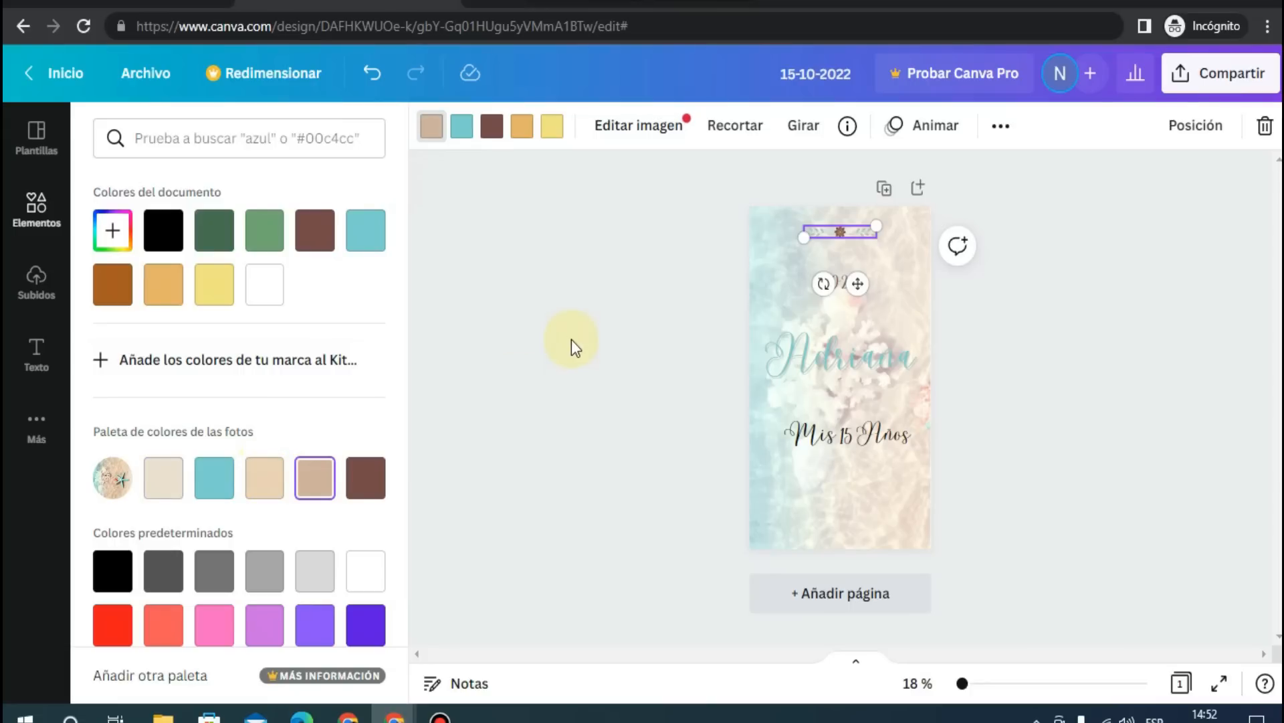
{"action": "left_click", "coordinate": [571, 339]}
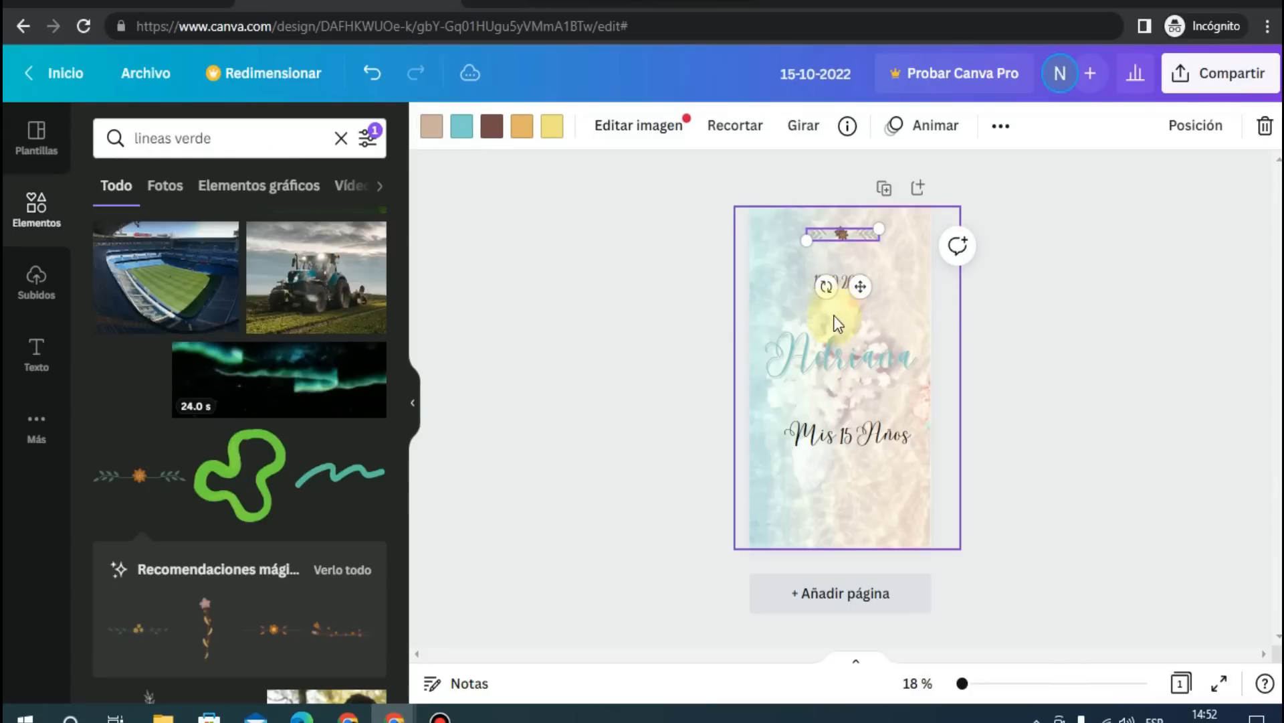
- Duplicate the recoloured divider and place the copy centred near the page's bottom edge
{"action": "left_click_drag", "start_coordinate": [858, 283], "coordinate": [850, 575]}
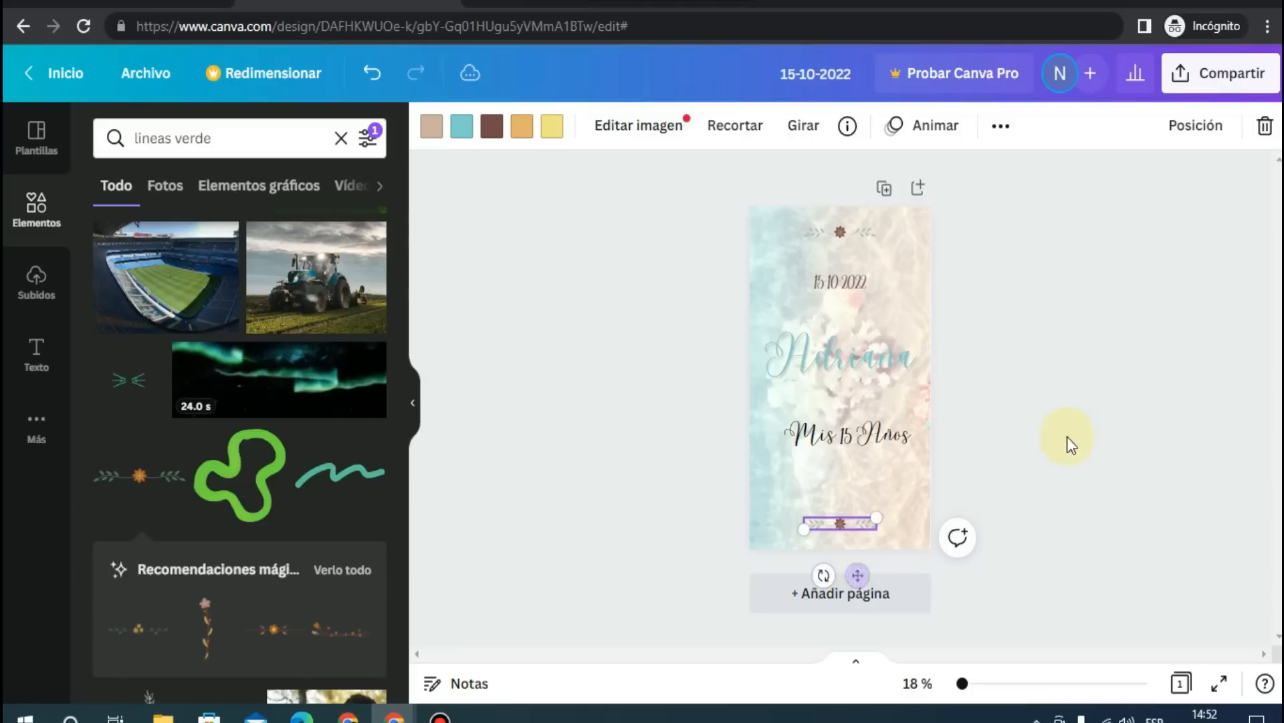
{"action": "left_click", "coordinate": [1122, 372]}
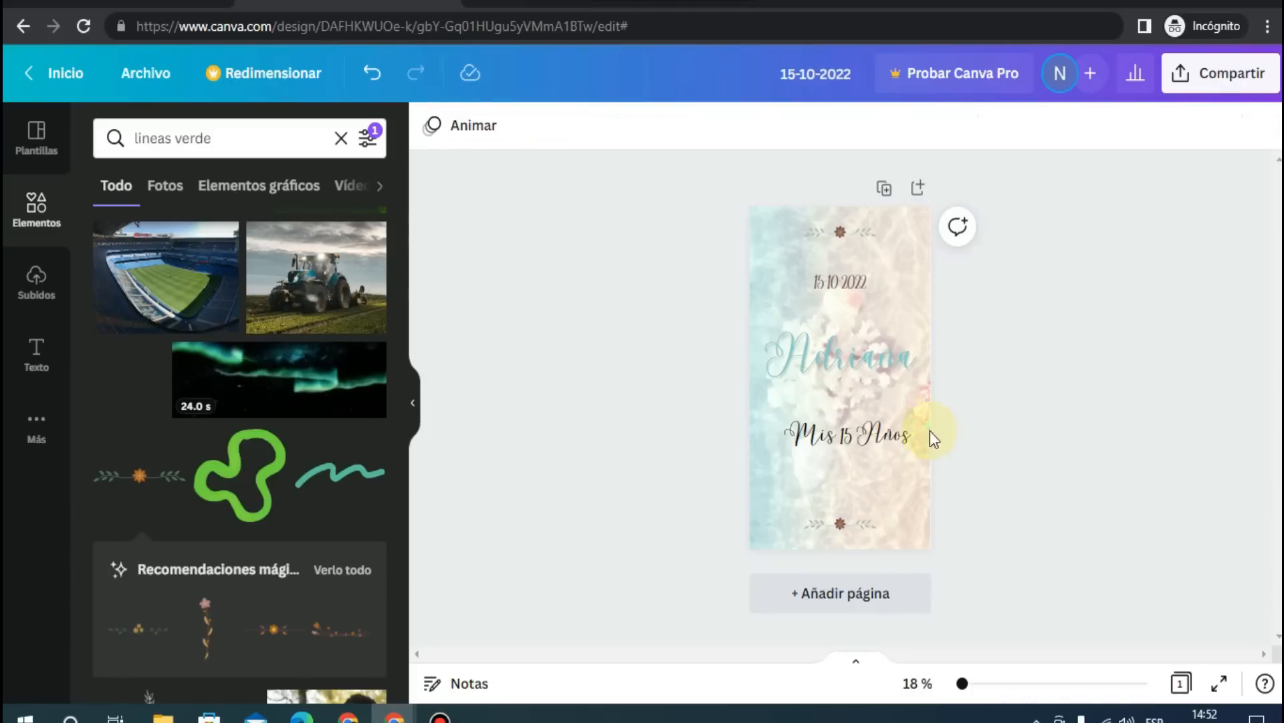
- Add a blank second page to the design
{"action": "left_click", "coordinate": [801, 602]}
{"action": "scroll", "coordinate": [840, 252], "scroll_direction": "up", "scroll_amount": 5}
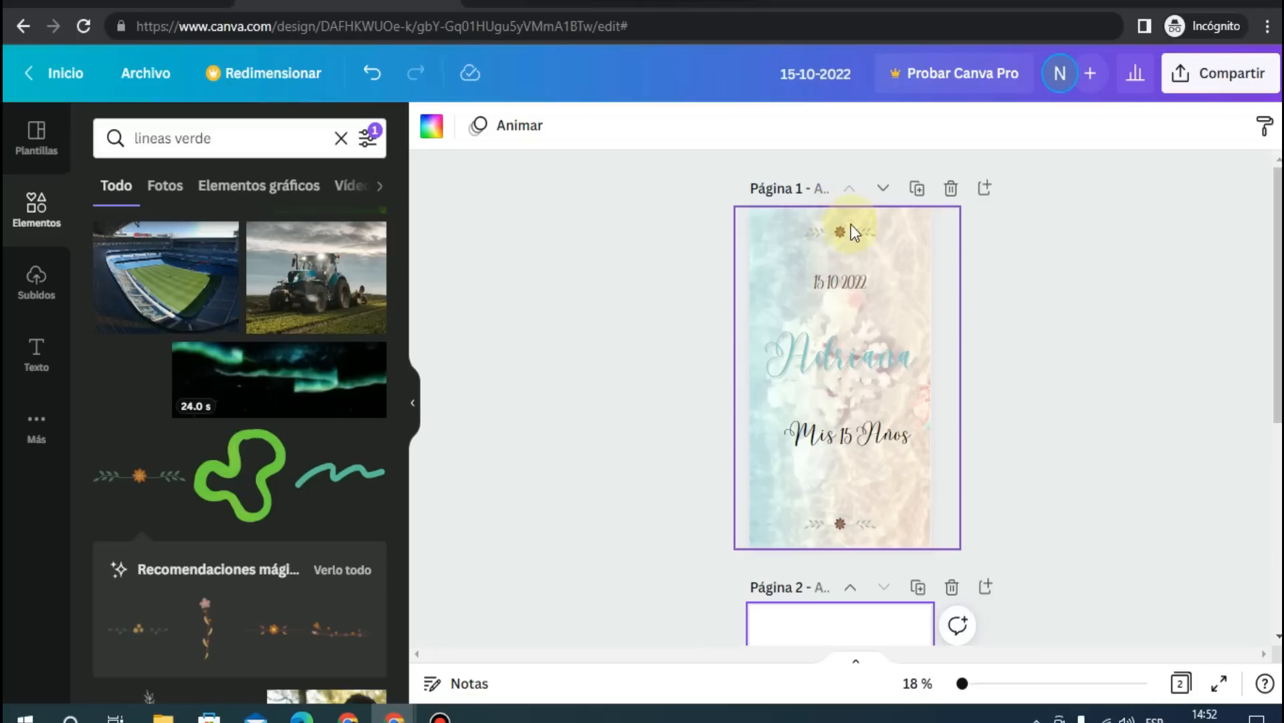
{"action": "scroll", "coordinate": [849, 234], "scroll_direction": "down", "scroll_amount": 3}
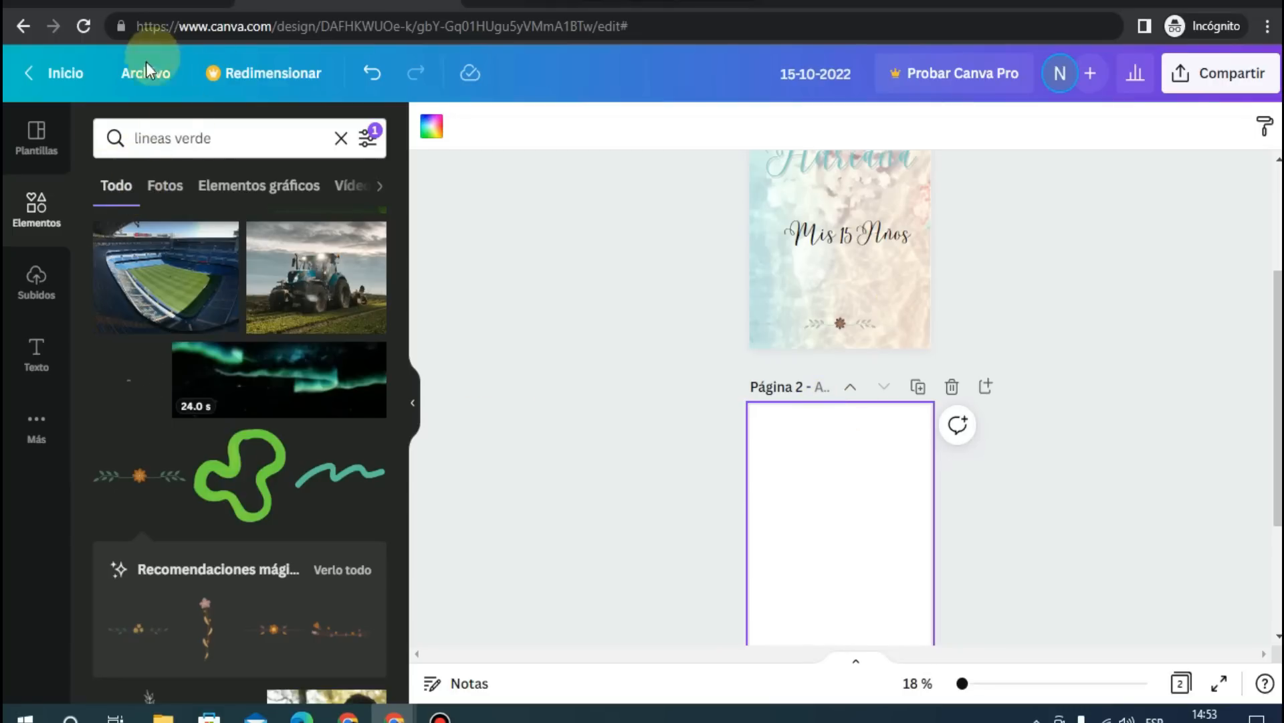
- Upload the floral wreath image "guirnalda-pintada-mano-de-las-flores-del-oro-la-menta-acuarela-116633661-removebg-preview" from the Descargas folder
{"action": "left_click", "coordinate": [38, 288]}
{"action": "left_click", "coordinate": [239, 172]}
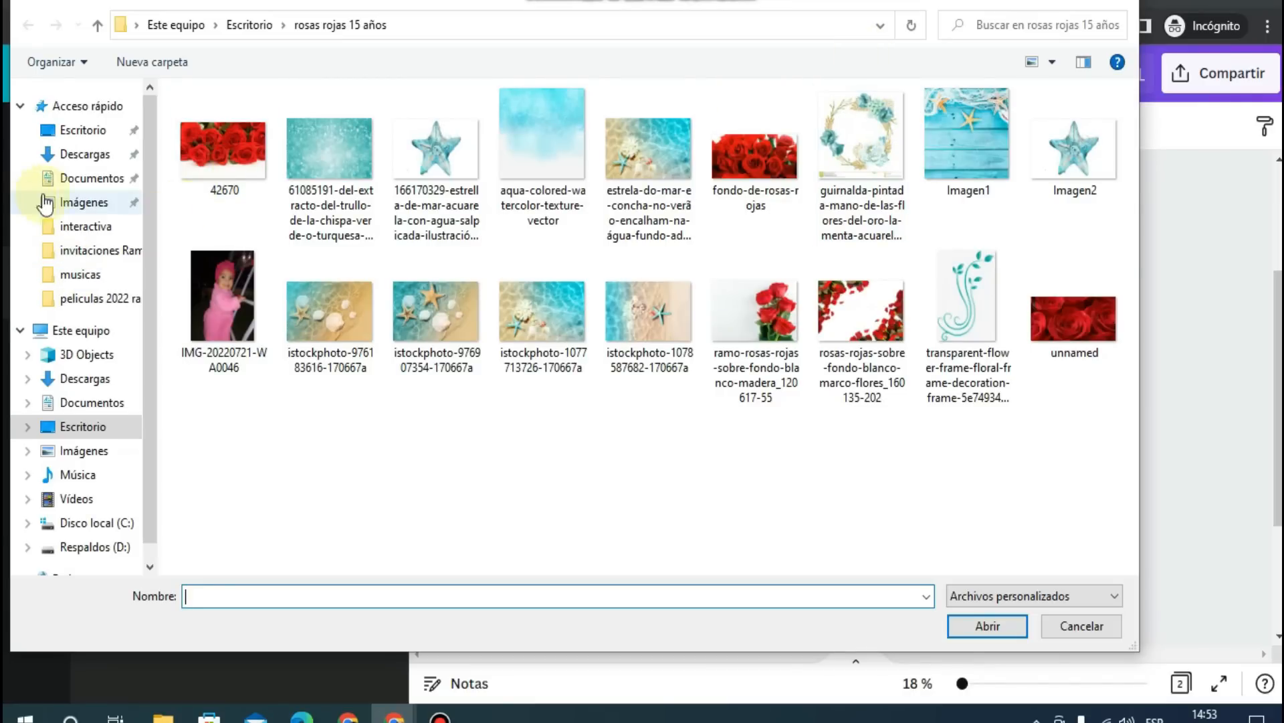
{"action": "left_click", "coordinate": [93, 157]}
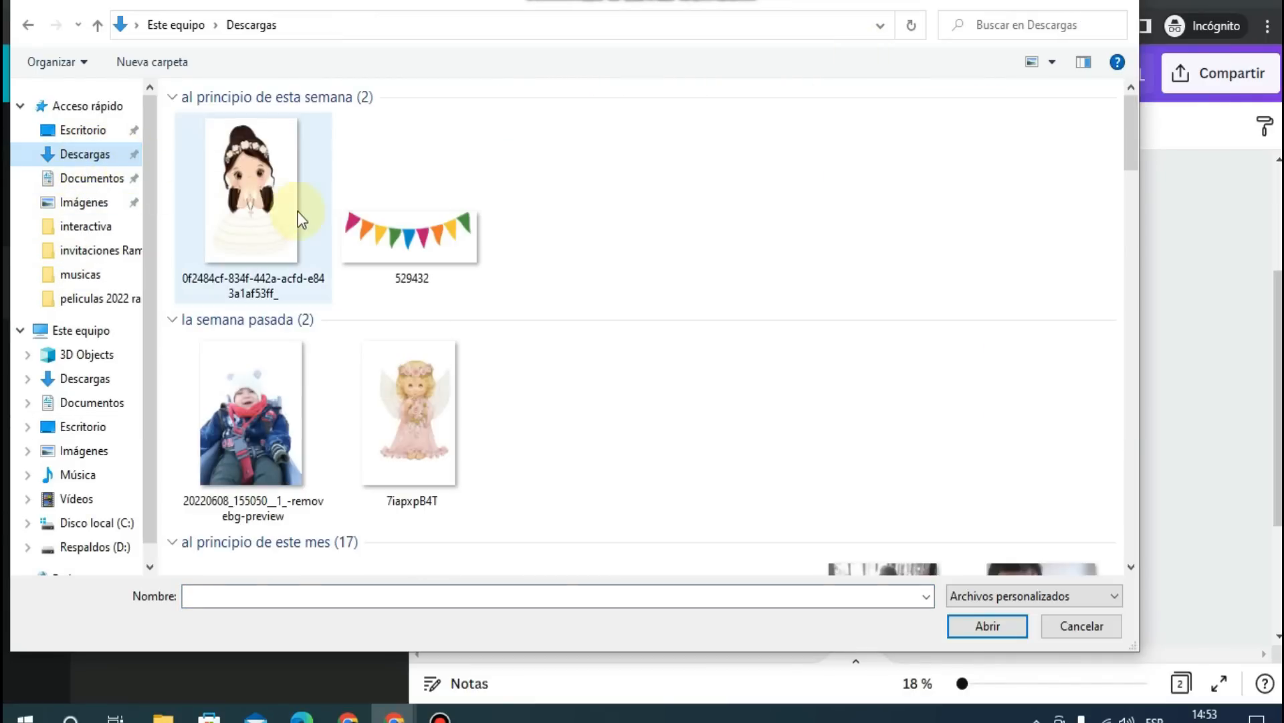
{"action": "left_click", "coordinate": [411, 194]}
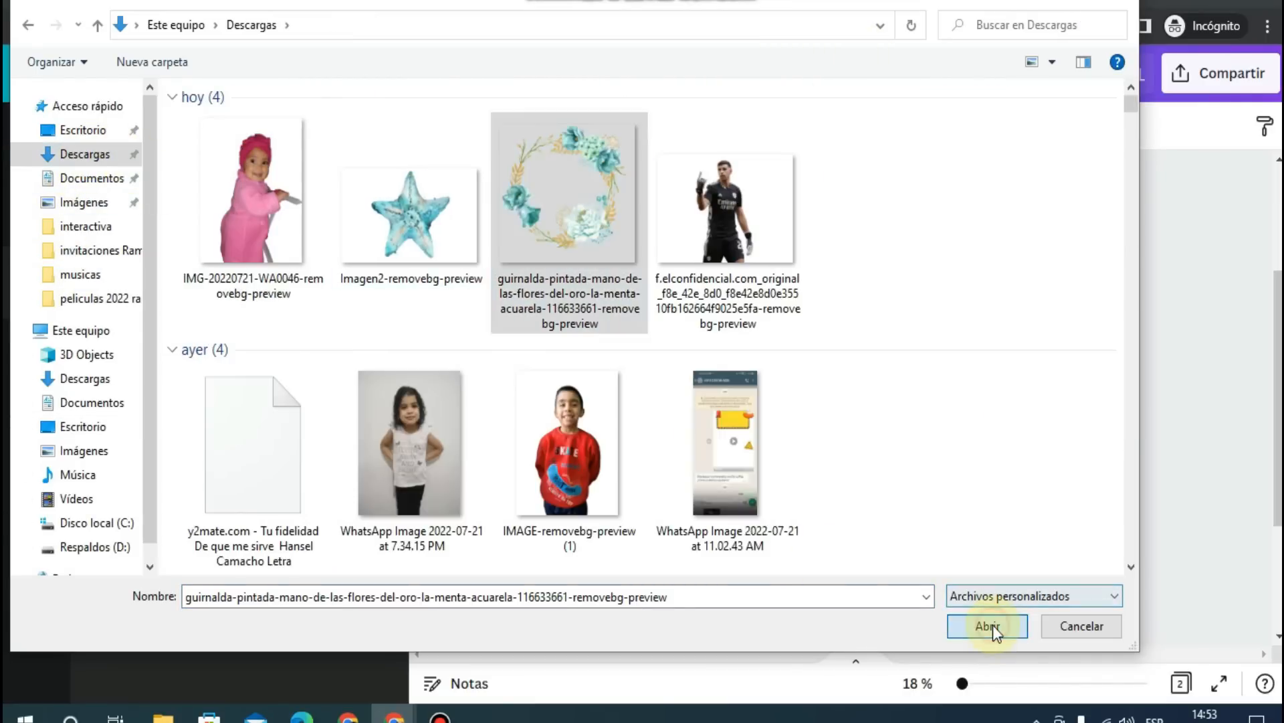
{"action": "left_click", "coordinate": [988, 626]}
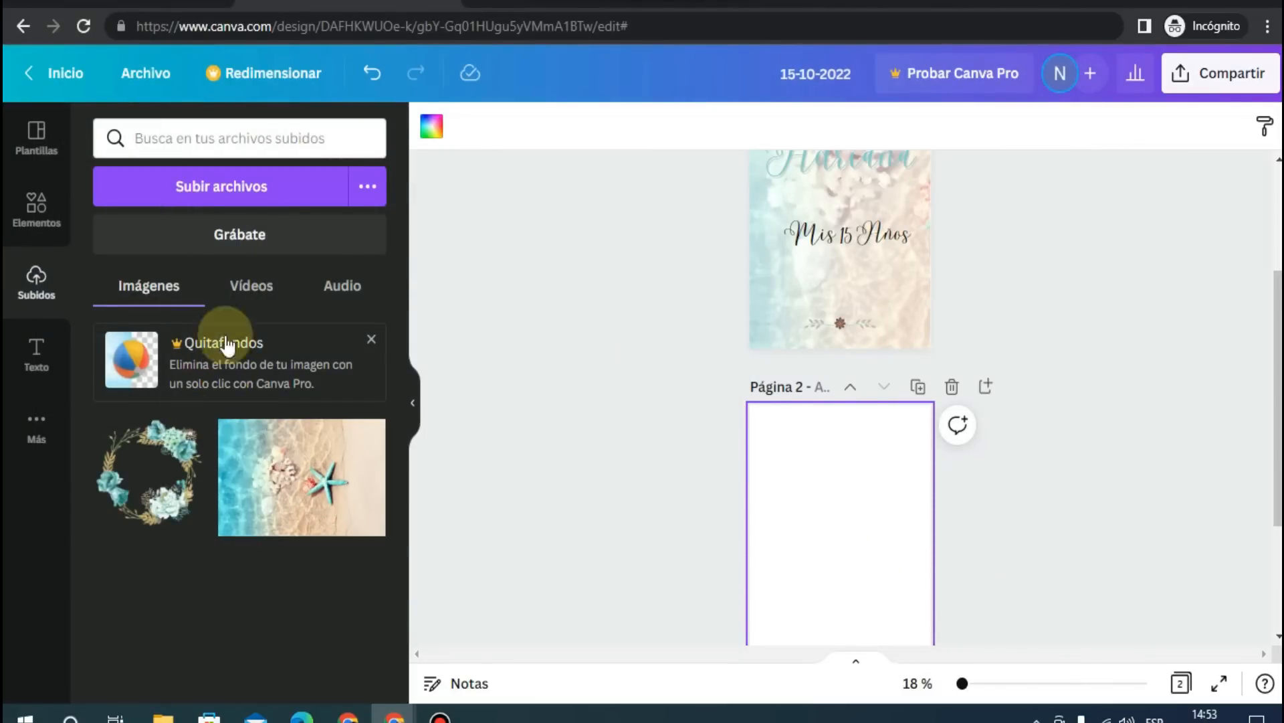
- Place the uploaded floral wreath on page 2, enlarge it to about the page's full width and centre it horizontally
{"action": "scroll", "coordinate": [908, 415], "scroll_direction": "down", "scroll_amount": 2}
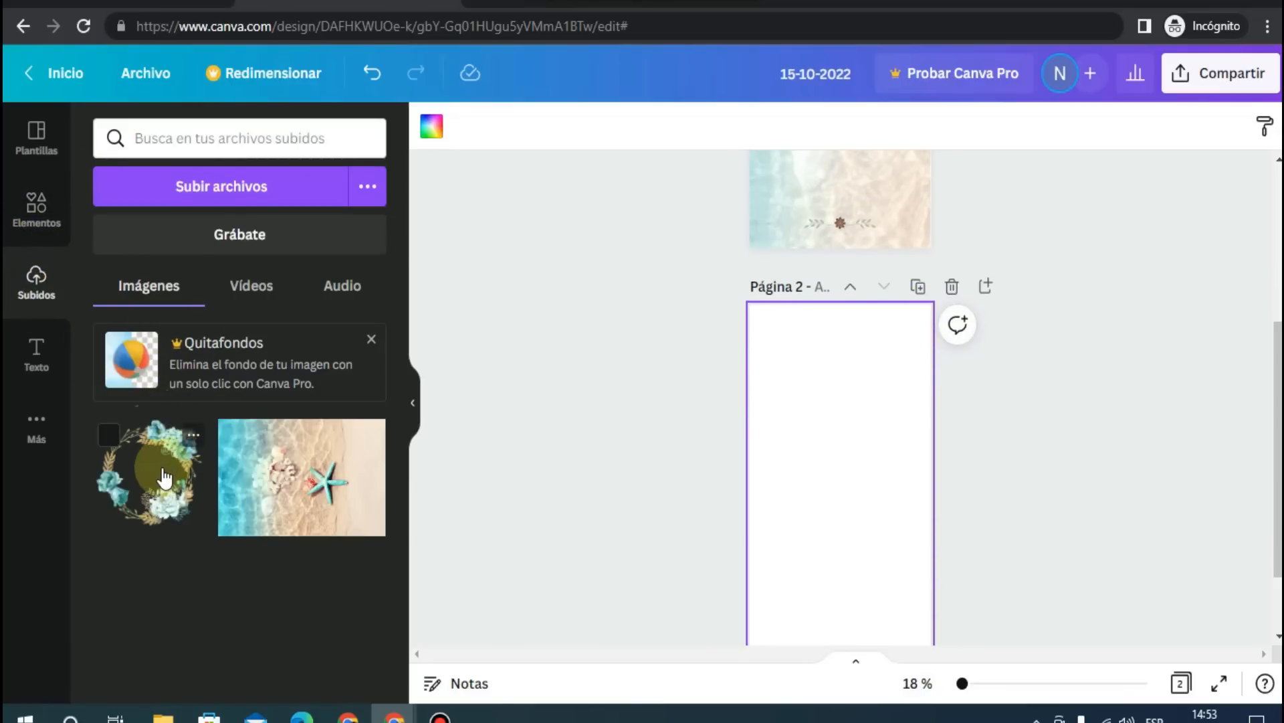
{"action": "left_click", "coordinate": [157, 476]}
{"action": "left_click_drag", "start_coordinate": [776, 416], "coordinate": [750, 383]}
{"action": "left_click_drag", "start_coordinate": [892, 527], "coordinate": [948, 586]}
{"action": "mouse_move", "coordinate": [876, 502]}
{"action": "left_mouse_down"}
{"action": "mouse_move", "coordinate": [876, 491]}
{"action": "mouse_move", "coordinate": [865, 516]}
{"action": "left_mouse_up"}
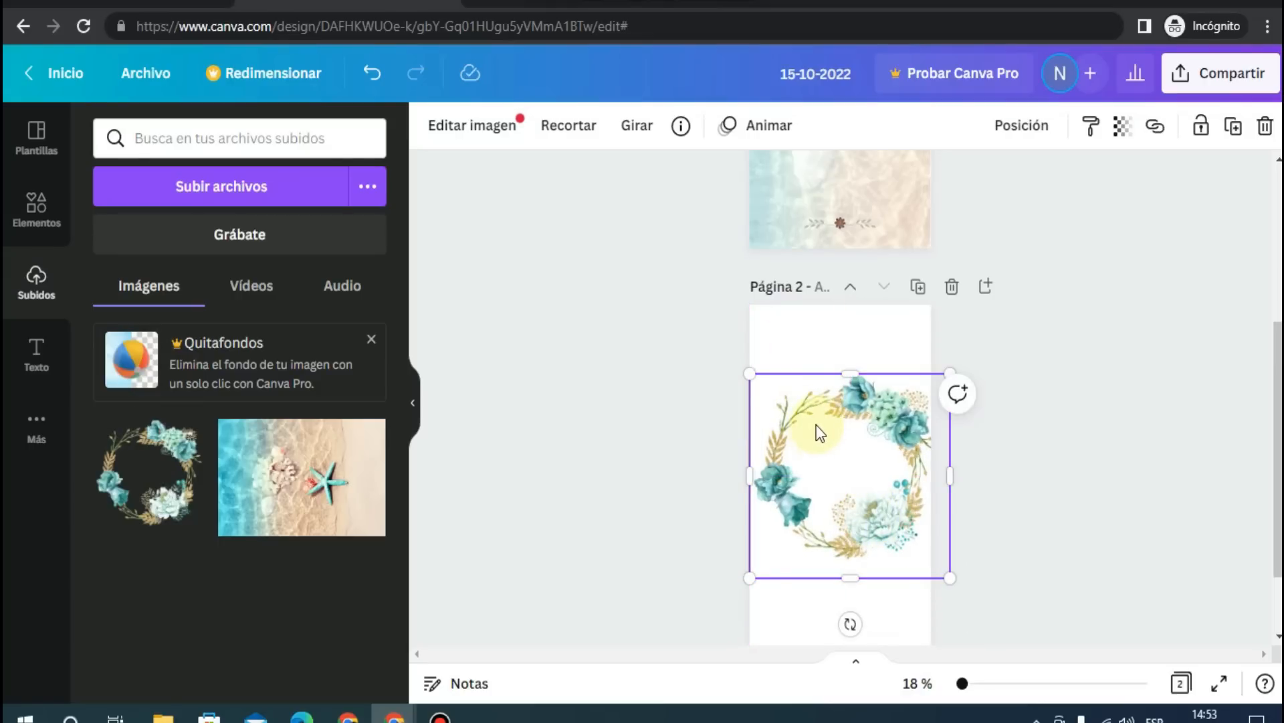
{"action": "mouse_move", "coordinate": [745, 372]}
{"action": "left_mouse_down"}
{"action": "mouse_move", "coordinate": [768, 391]}
{"action": "mouse_move", "coordinate": [740, 377]}
{"action": "left_mouse_up"}
{"action": "left_click_drag", "start_coordinate": [839, 401], "coordinate": [834, 375]}
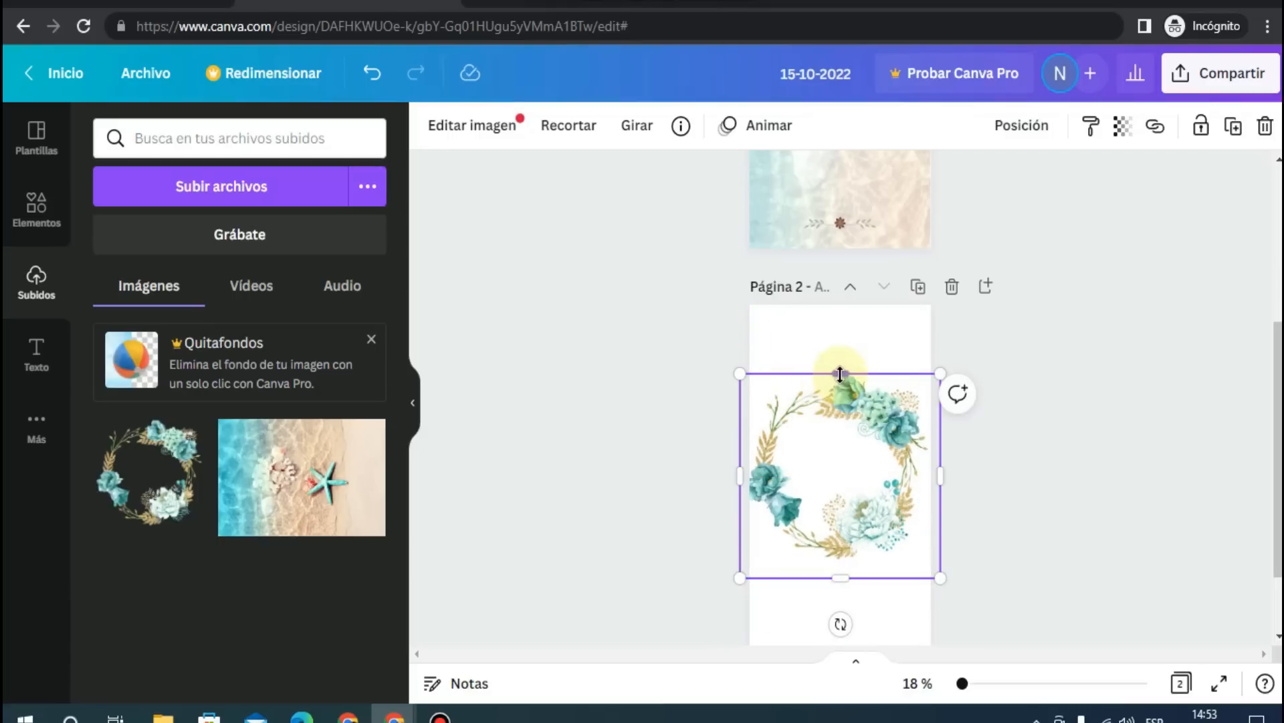
{"action": "mouse_move", "coordinate": [840, 381]}
{"action": "left_mouse_down"}
{"action": "mouse_move", "coordinate": [829, 428]}
{"action": "mouse_move", "coordinate": [845, 373]}
{"action": "left_mouse_up"}
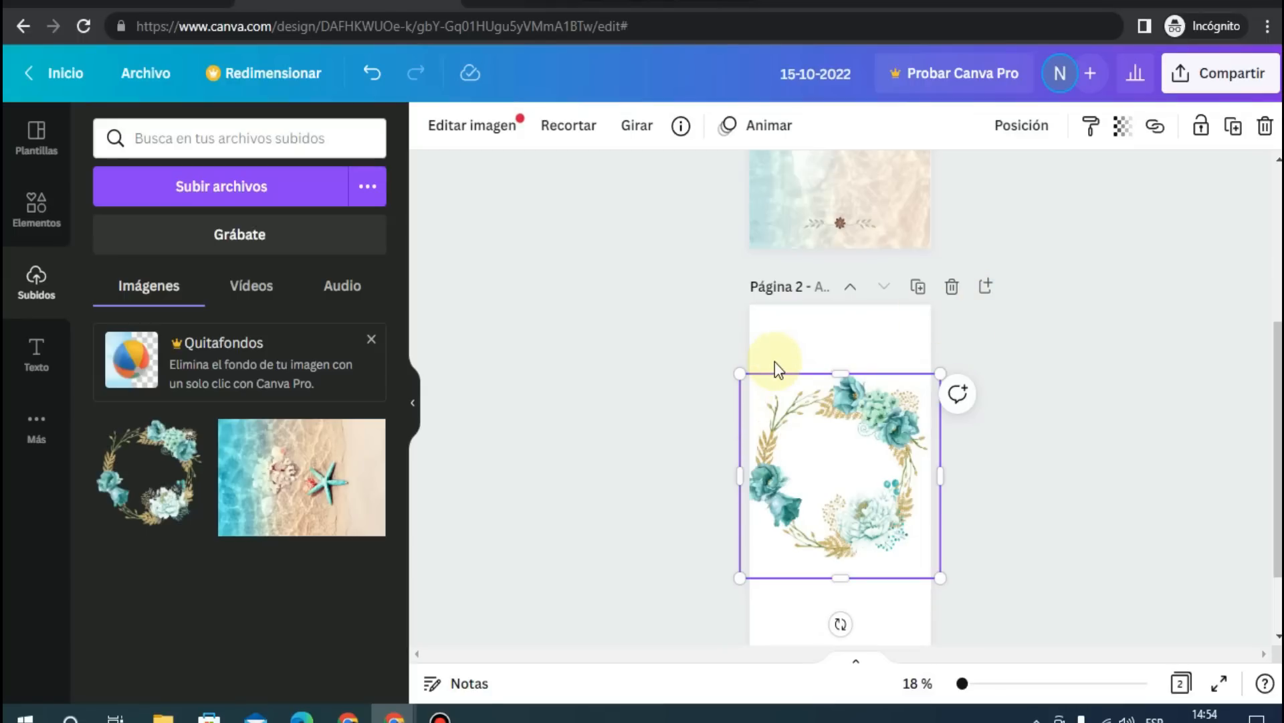
{"action": "left_click", "coordinate": [775, 361]}
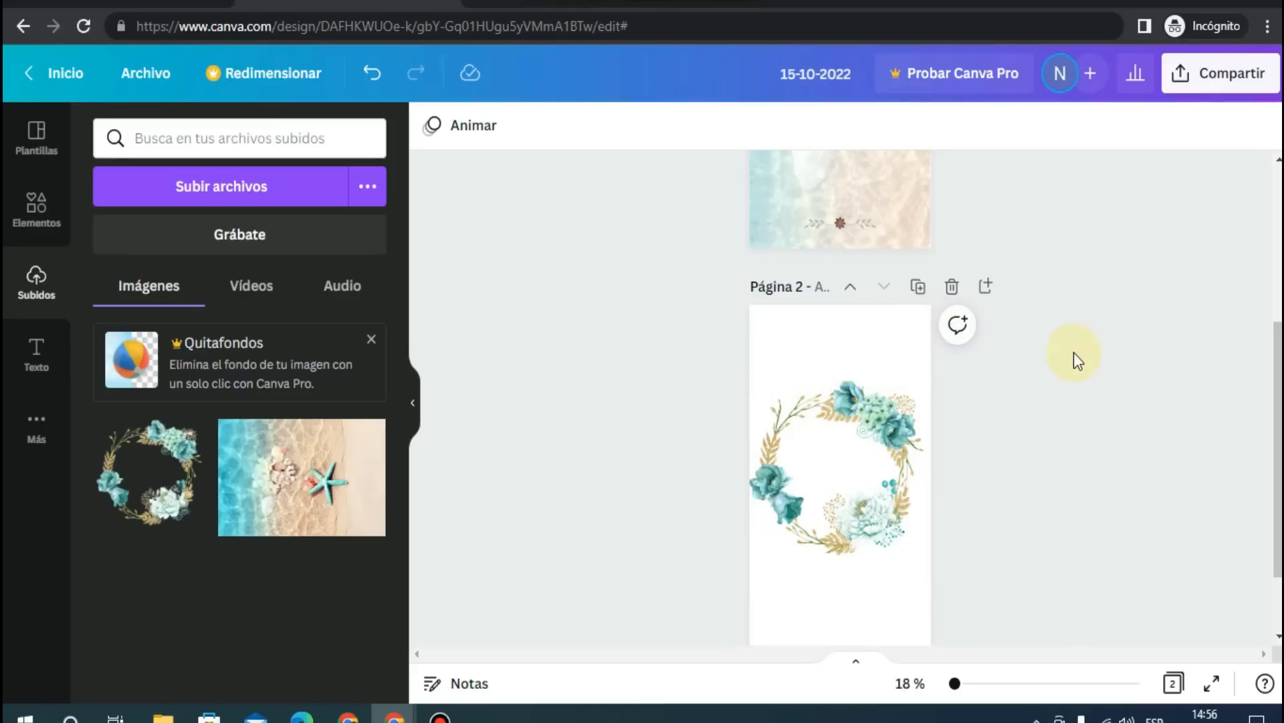
- Copy the date text from page 1 to page 2 and move it inside the wreath
{"action": "scroll", "coordinate": [1075, 352], "scroll_direction": "up", "scroll_amount": 3}
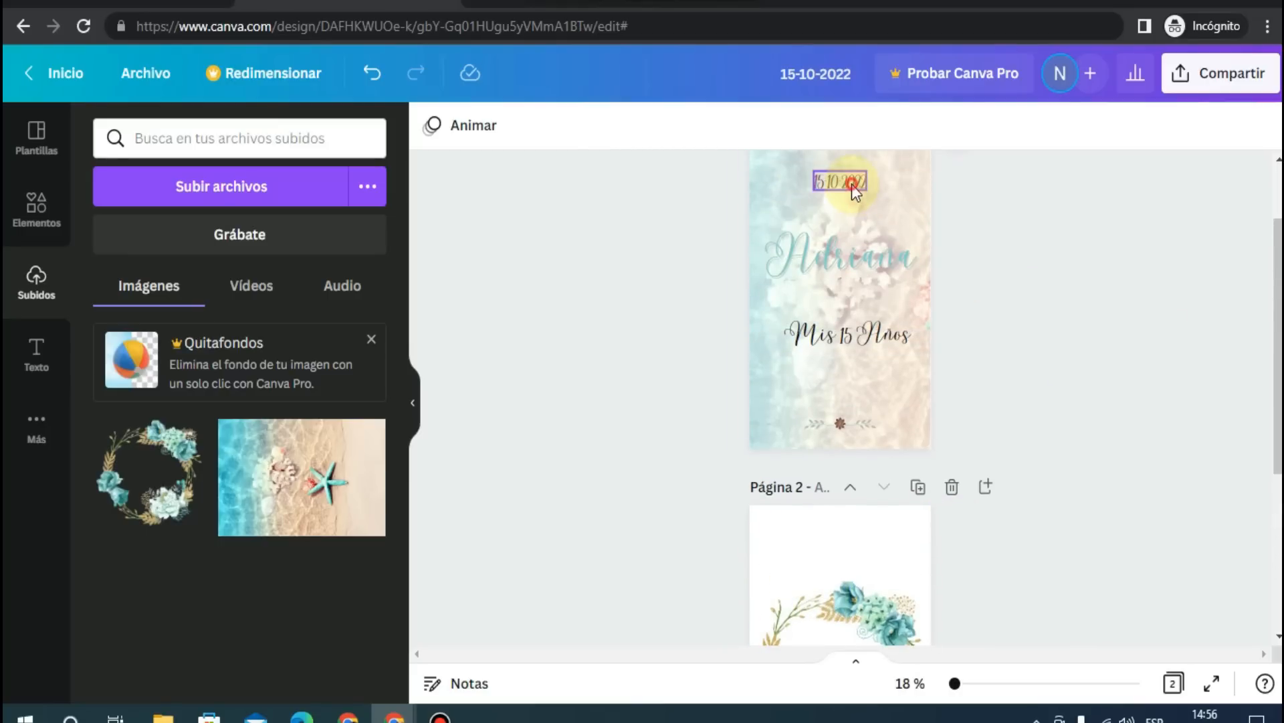
{"action": "left_click", "coordinate": [852, 184]}
{"action": "key", "text": "ctrl+c"}
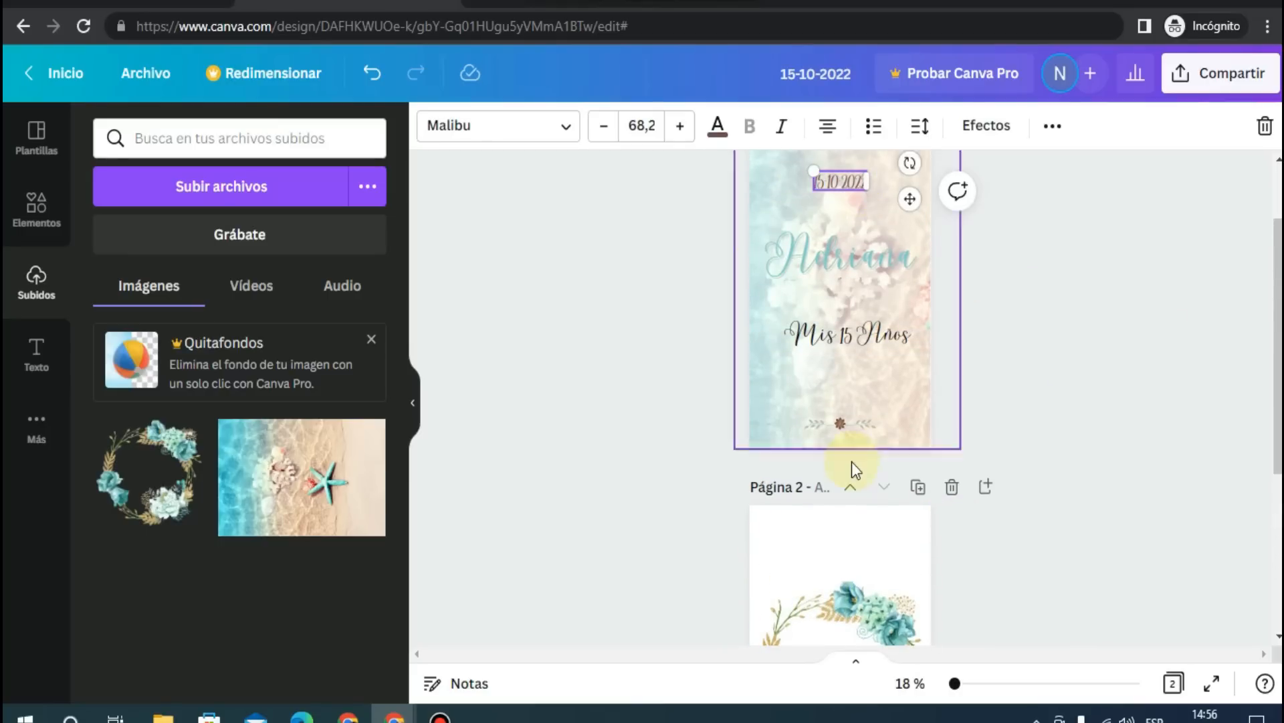
{"action": "left_click", "coordinate": [829, 519]}
{"action": "key", "text": "ctrl+v"}
{"action": "scroll", "coordinate": [840, 528], "scroll_direction": "down", "scroll_amount": 2}
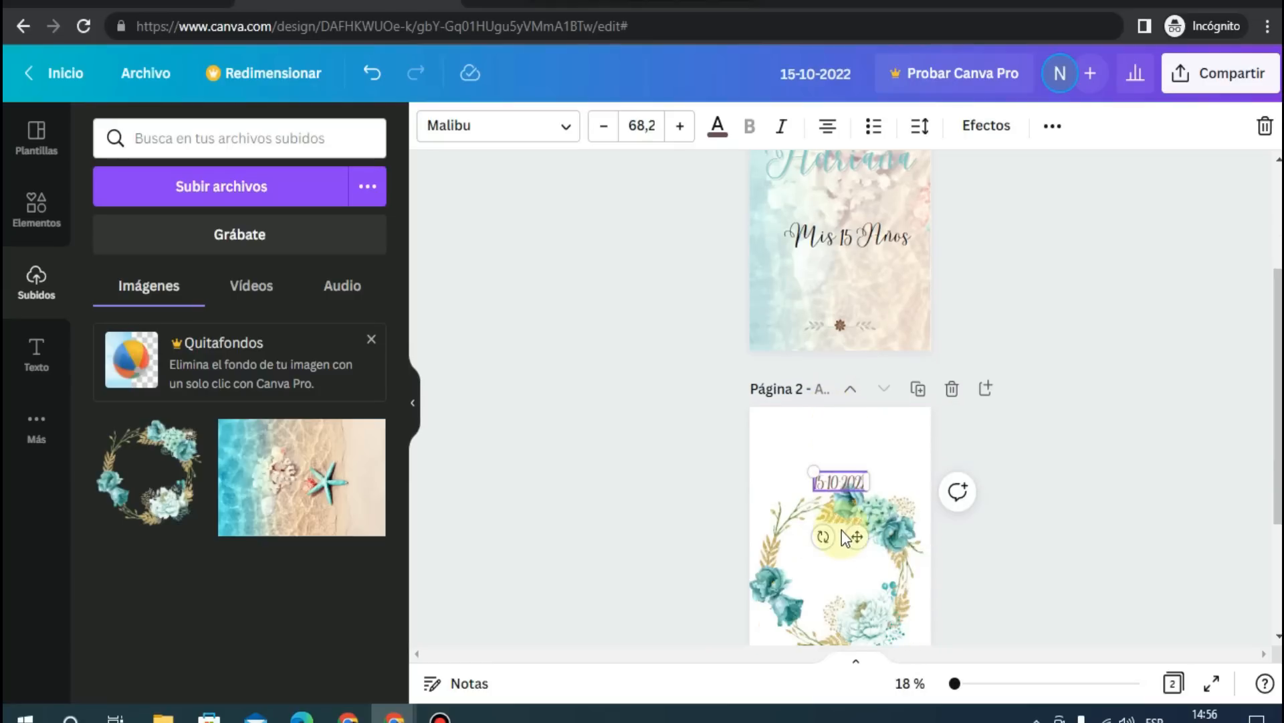
{"action": "left_click_drag", "start_coordinate": [858, 538], "coordinate": [848, 593]}
{"action": "left_click", "coordinate": [848, 594]}
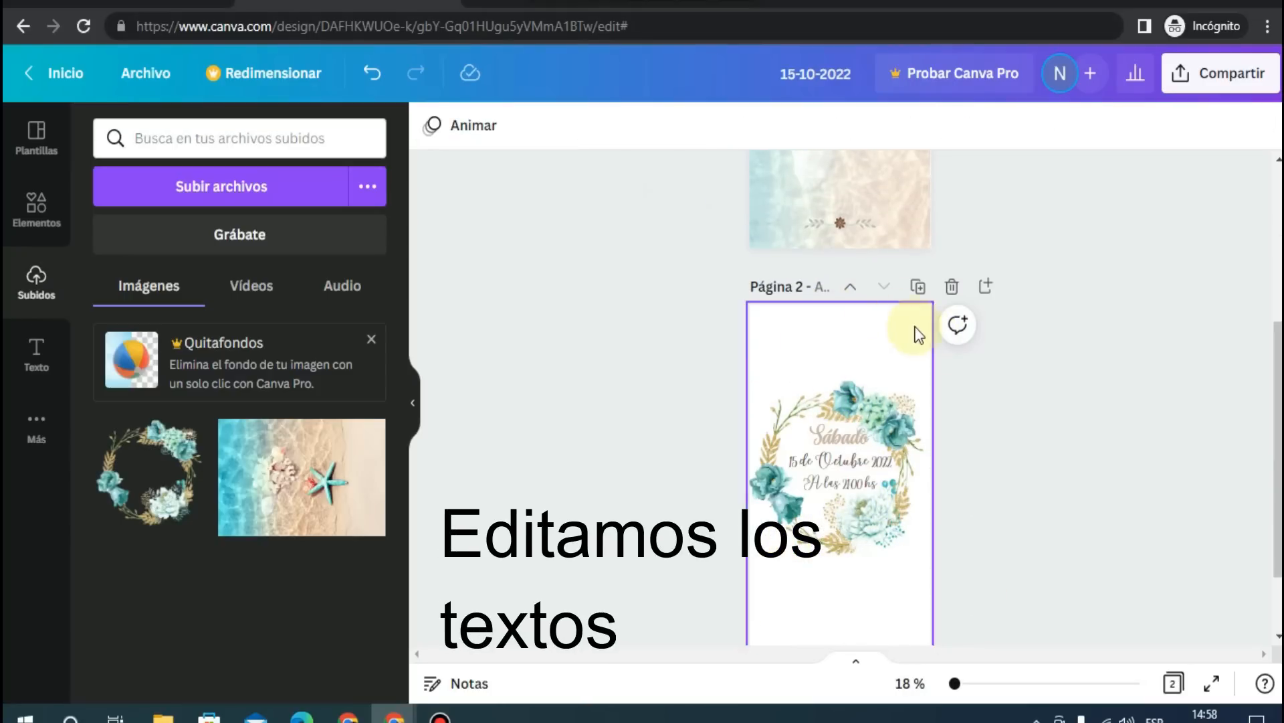
- Copy page 1's lower divider to page 2, placing one copy centred near the bottom edge and another near the top edge
{"action": "left_click", "coordinate": [858, 238]}
{"action": "left_click", "coordinate": [858, 223]}
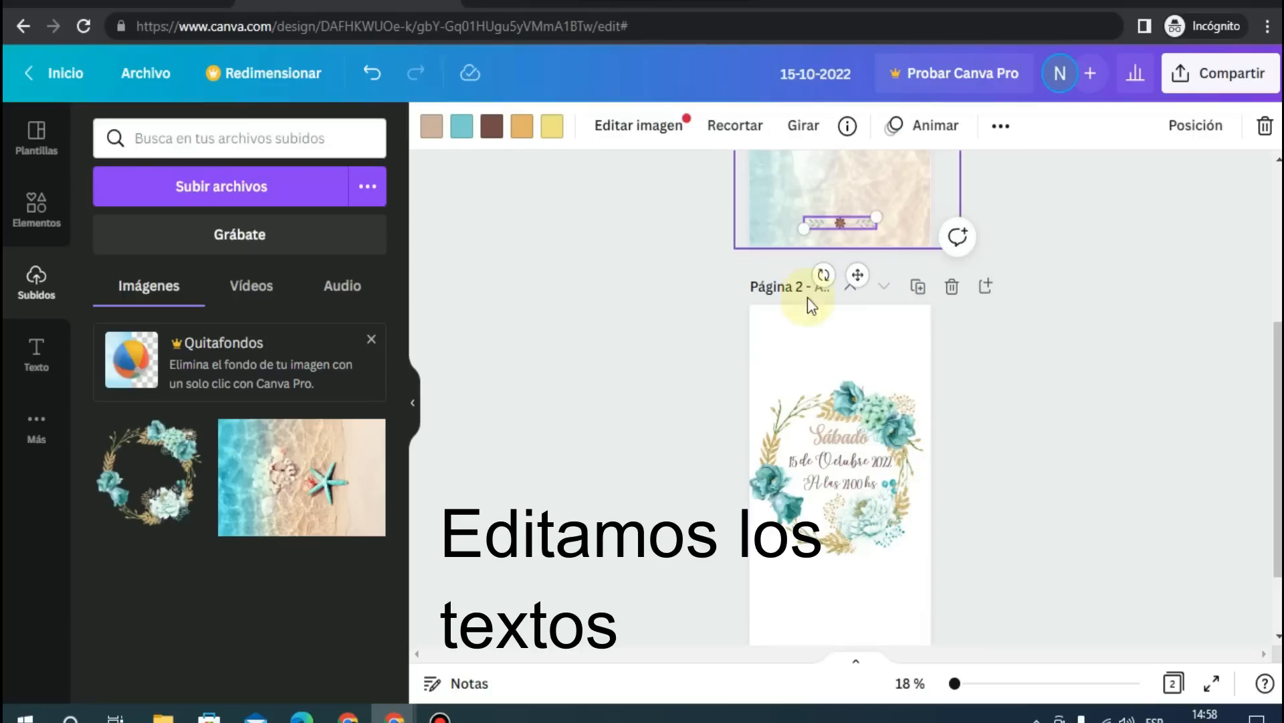
{"action": "left_click", "coordinate": [896, 321]}
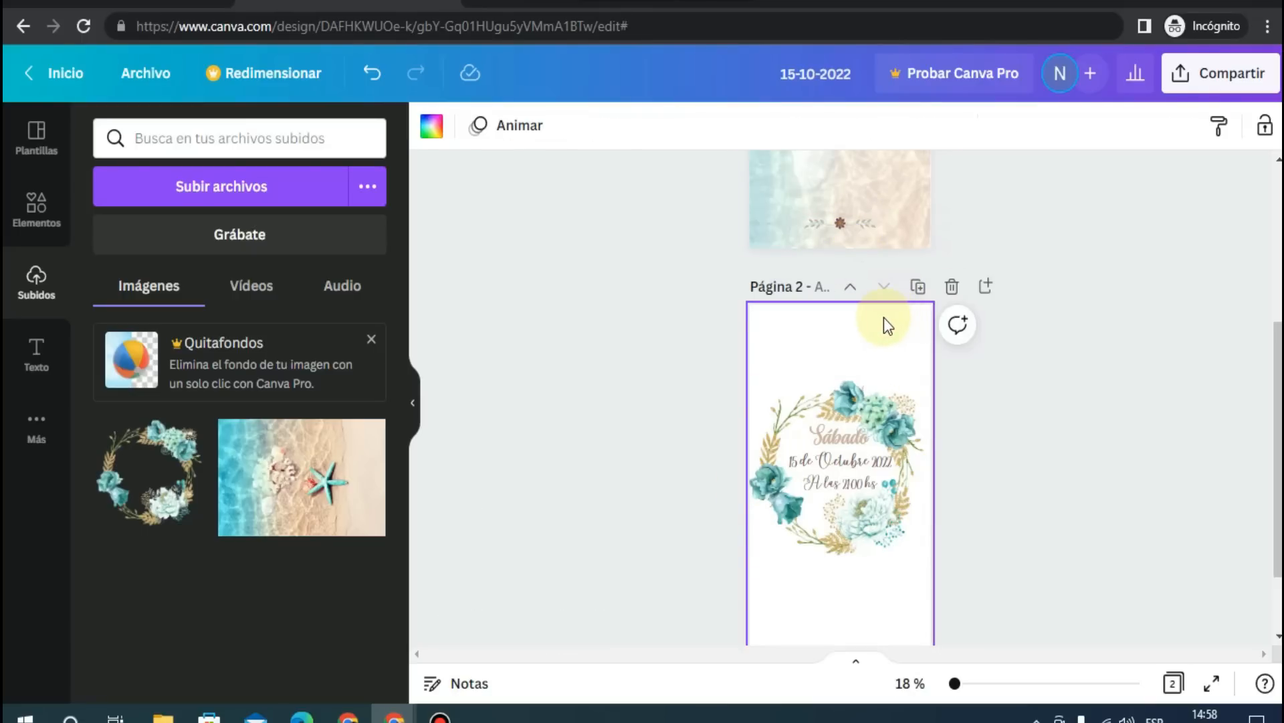
{"action": "key", "text": "ctrl+v"}
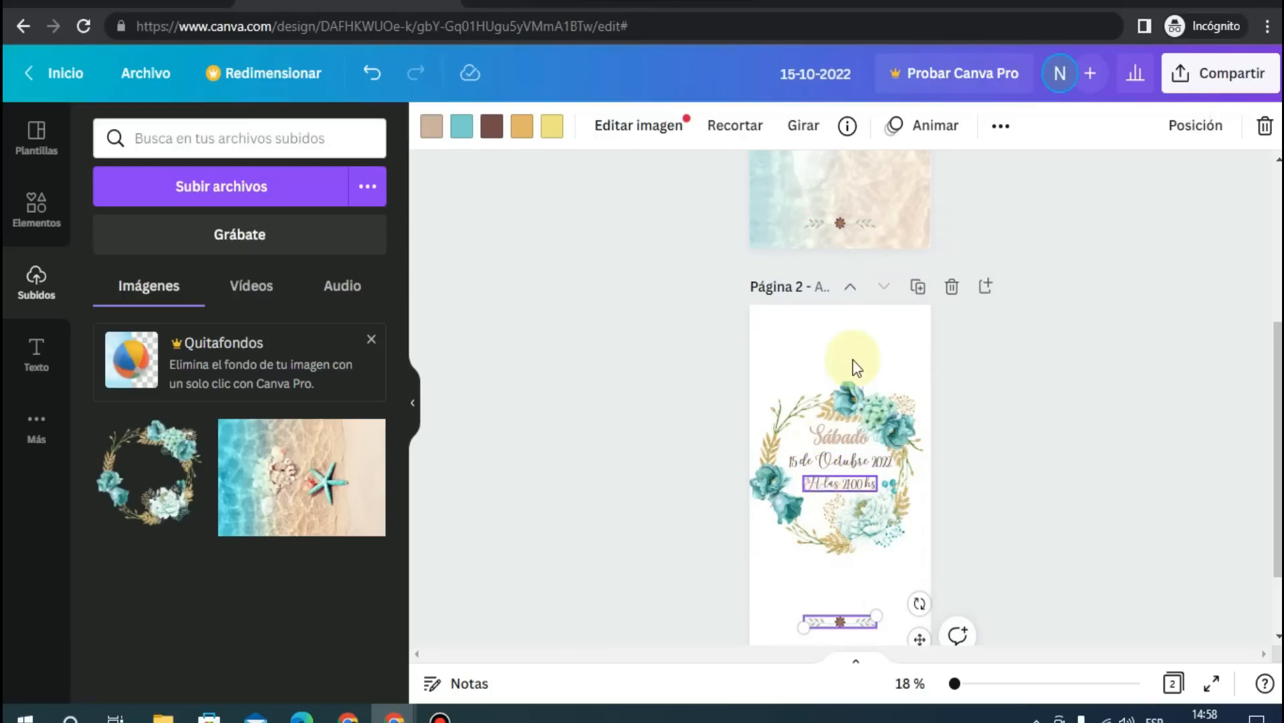
{"action": "left_click", "coordinate": [861, 345]}
{"action": "key", "text": "ctrl+v"}
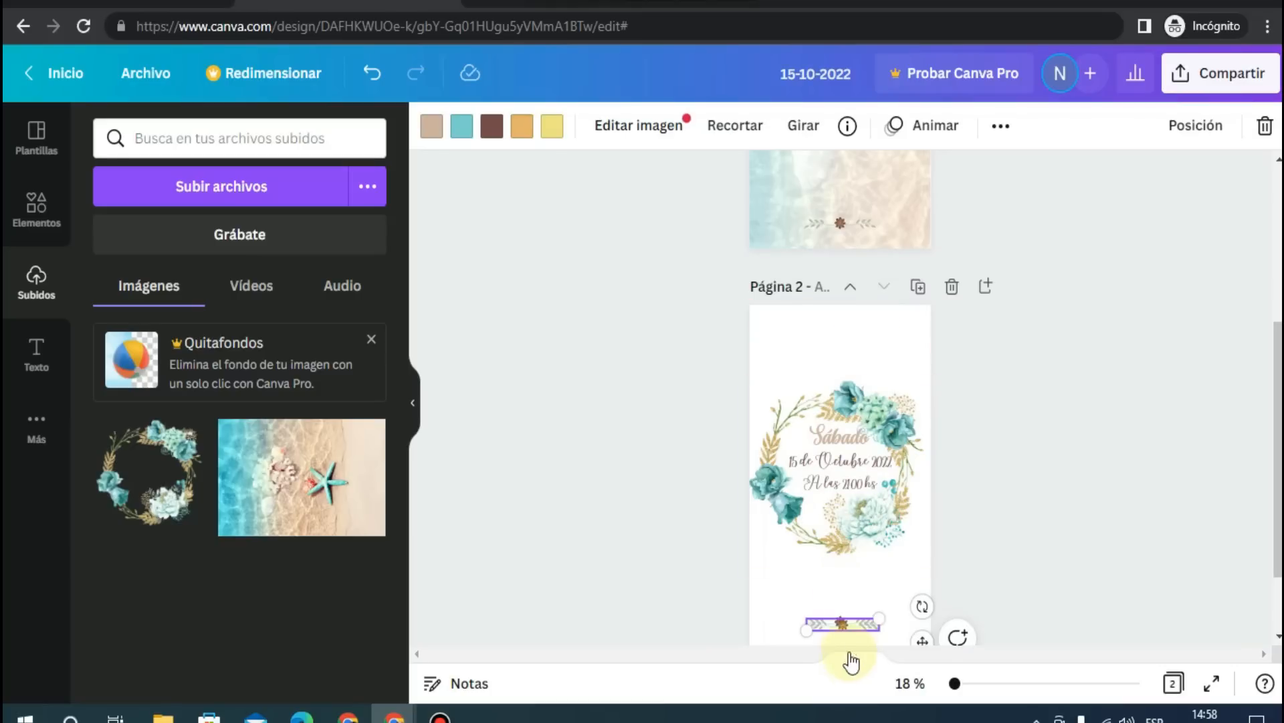
{"action": "left_click_drag", "start_coordinate": [845, 629], "coordinate": [845, 323]}
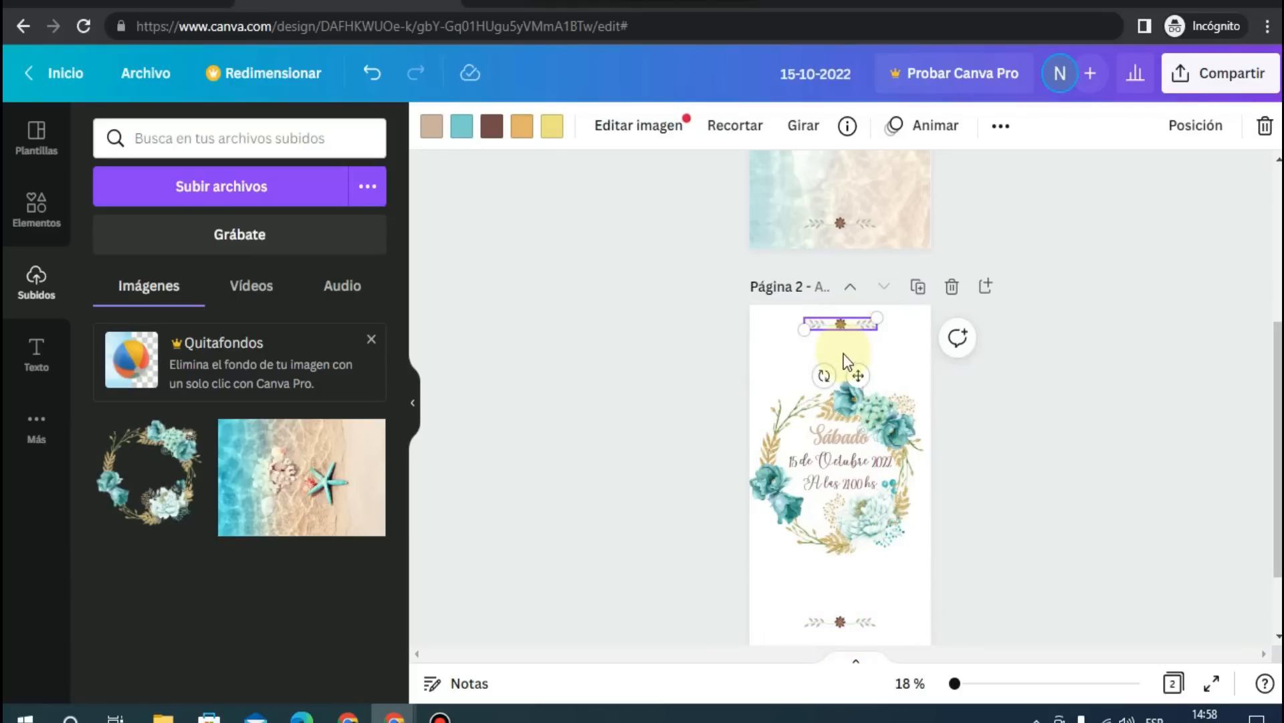
{"action": "scroll", "coordinate": [1013, 432], "scroll_direction": "down", "scroll_amount": 2}
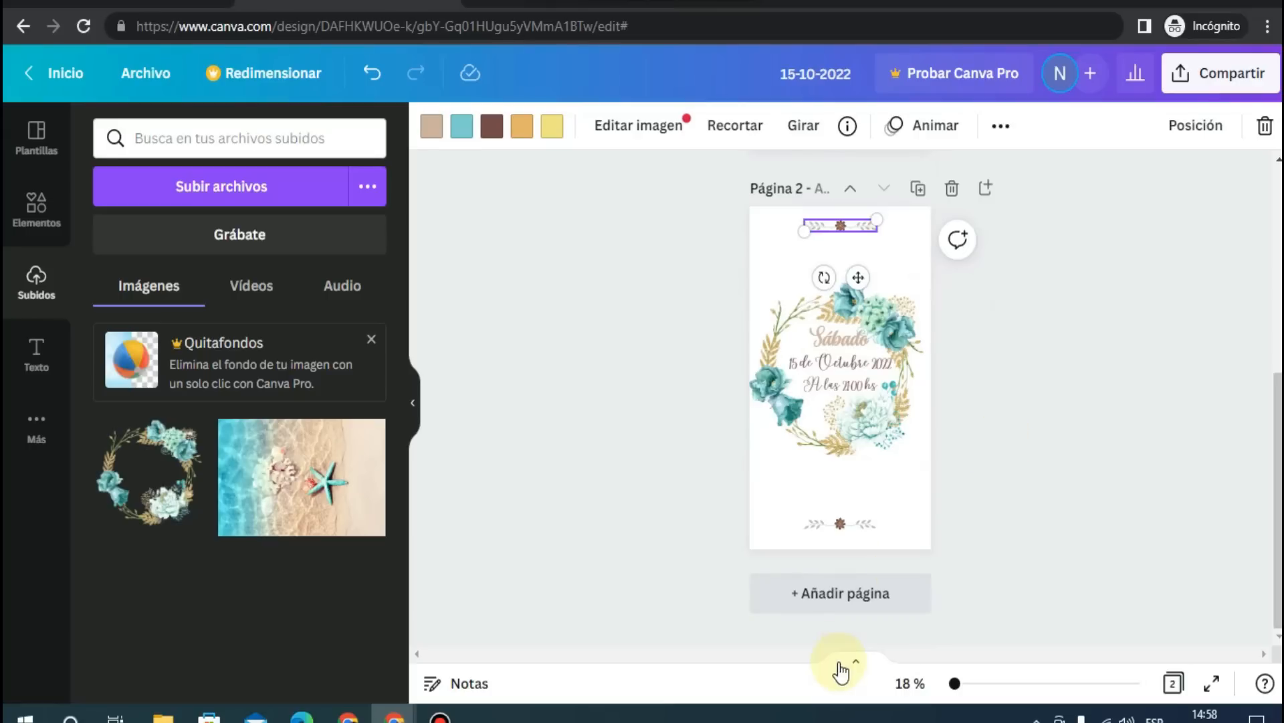
{"action": "left_click", "coordinate": [874, 596]}
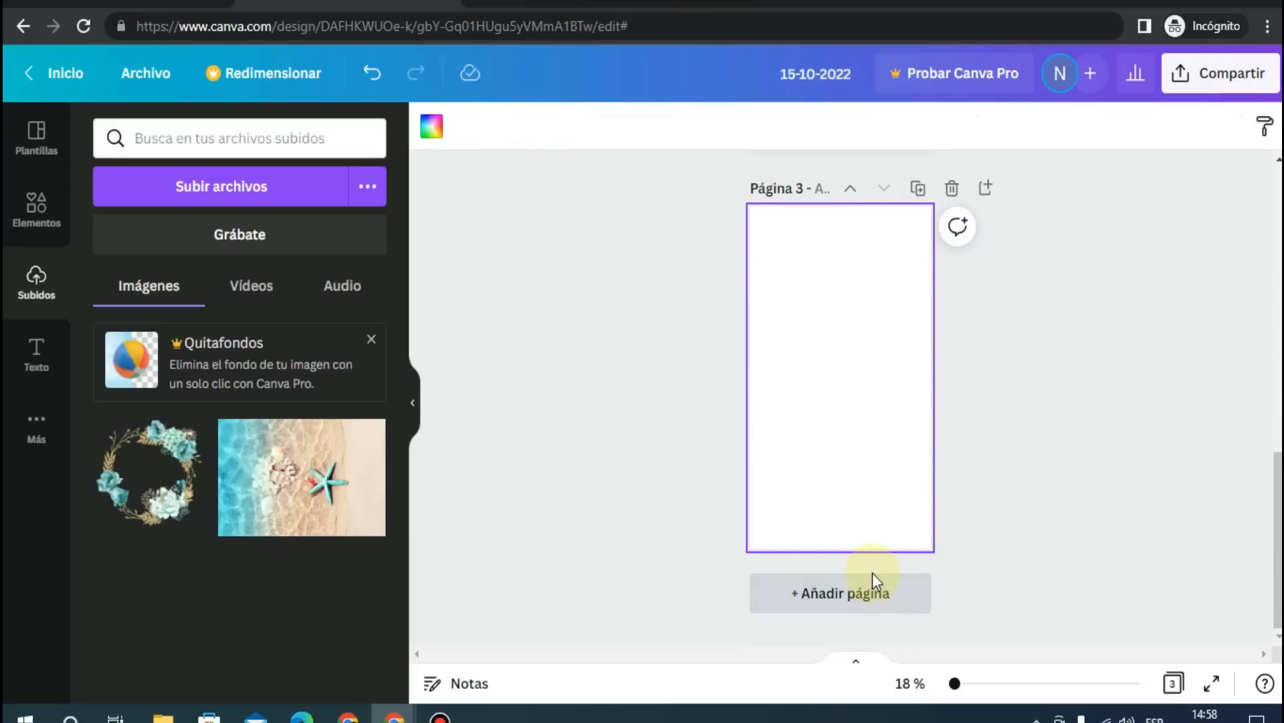
{"action": "scroll", "coordinate": [872, 572], "scroll_direction": "up", "scroll_amount": 10}
{"action": "left_click", "coordinate": [874, 558]}
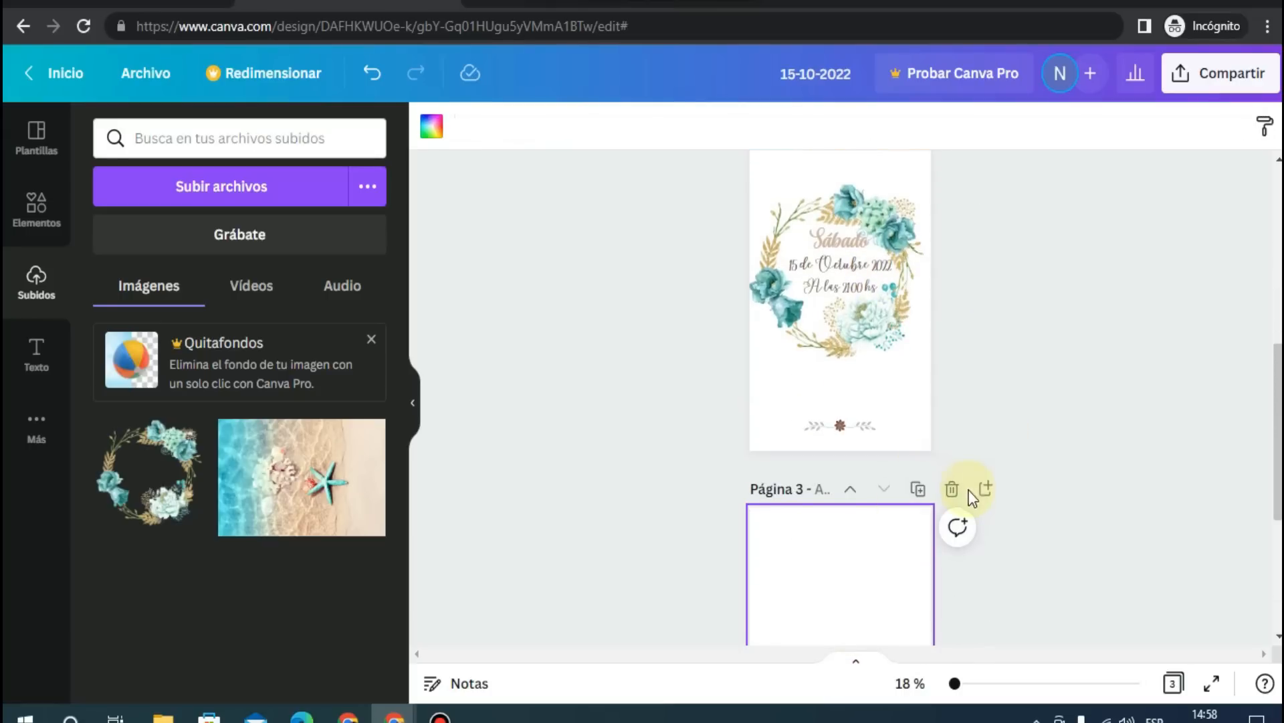
{"action": "left_click", "coordinate": [960, 498]}
- Duplicate page 1 and move the copy after the wreath page so it is the third page
{"action": "scroll", "coordinate": [938, 358], "scroll_direction": "up", "scroll_amount": 5}
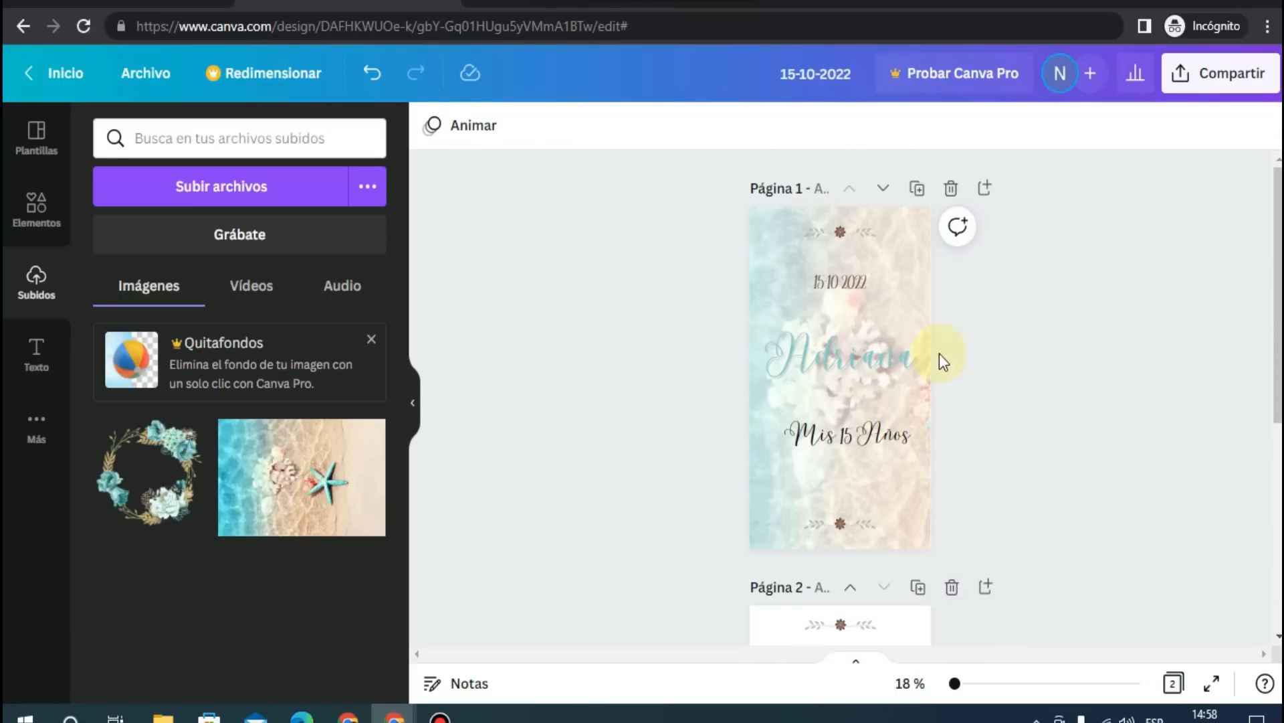
{"action": "left_click", "coordinate": [907, 232]}
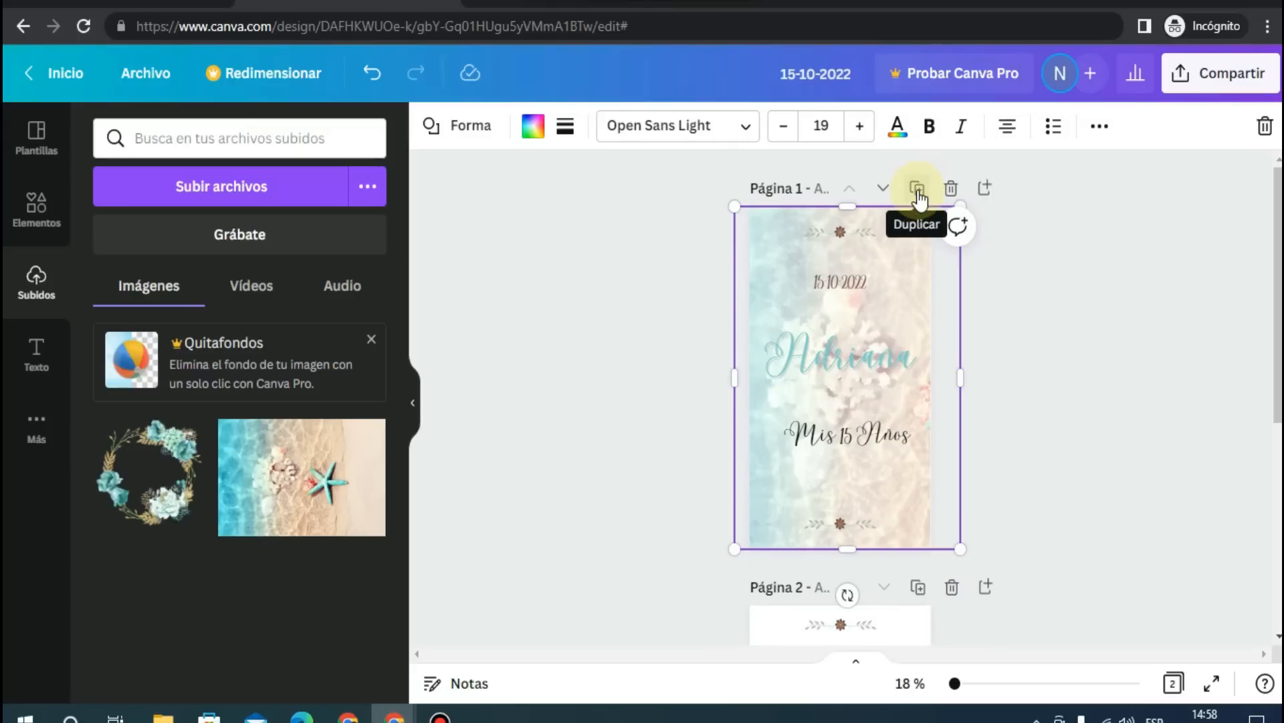
{"action": "left_click", "coordinate": [917, 190]}
{"action": "scroll", "coordinate": [773, 402], "scroll_direction": "up", "scroll_amount": 5}
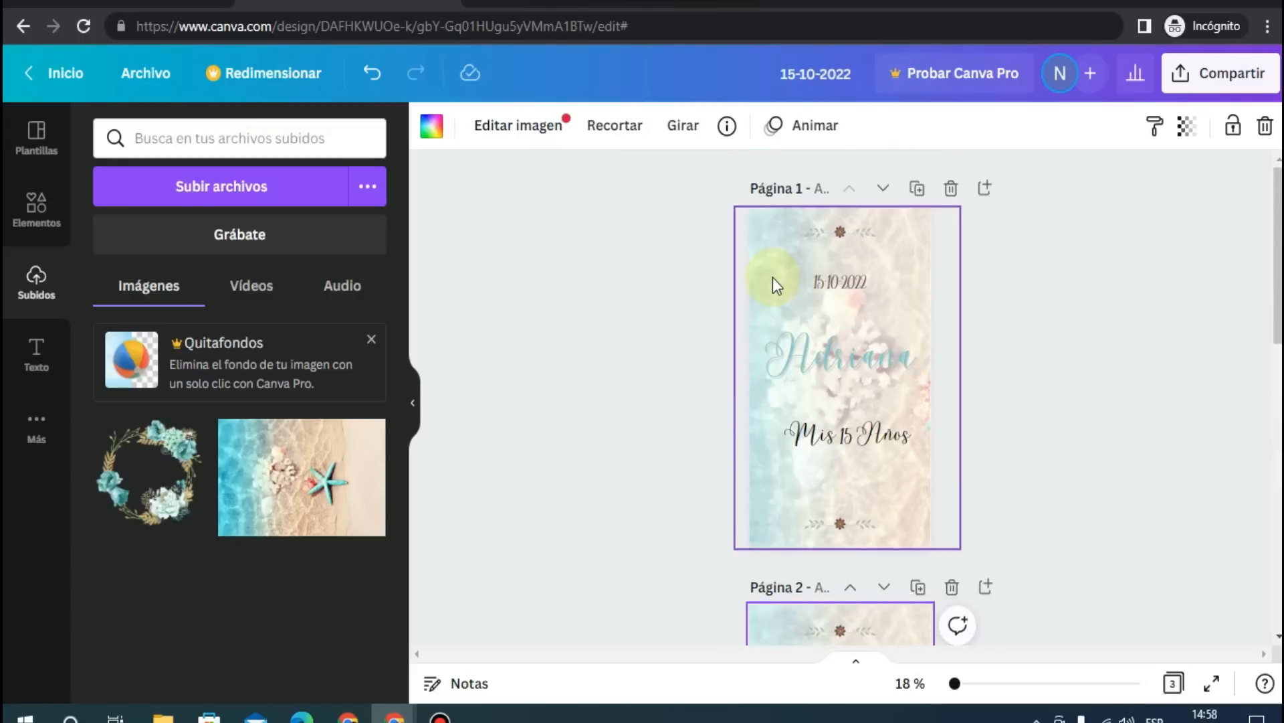
{"action": "scroll", "coordinate": [773, 281], "scroll_direction": "down", "scroll_amount": 3}
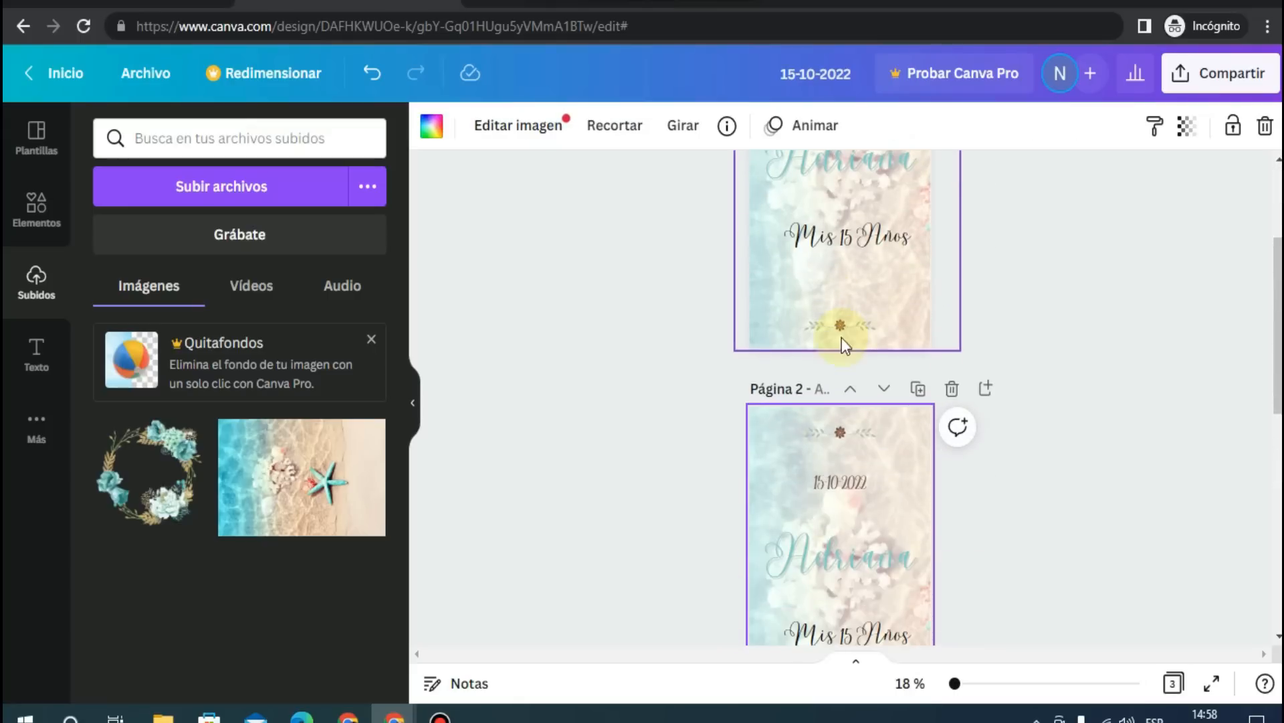
{"action": "left_click", "coordinate": [884, 389]}
{"action": "scroll", "coordinate": [819, 468], "scroll_direction": "down", "scroll_amount": 2}
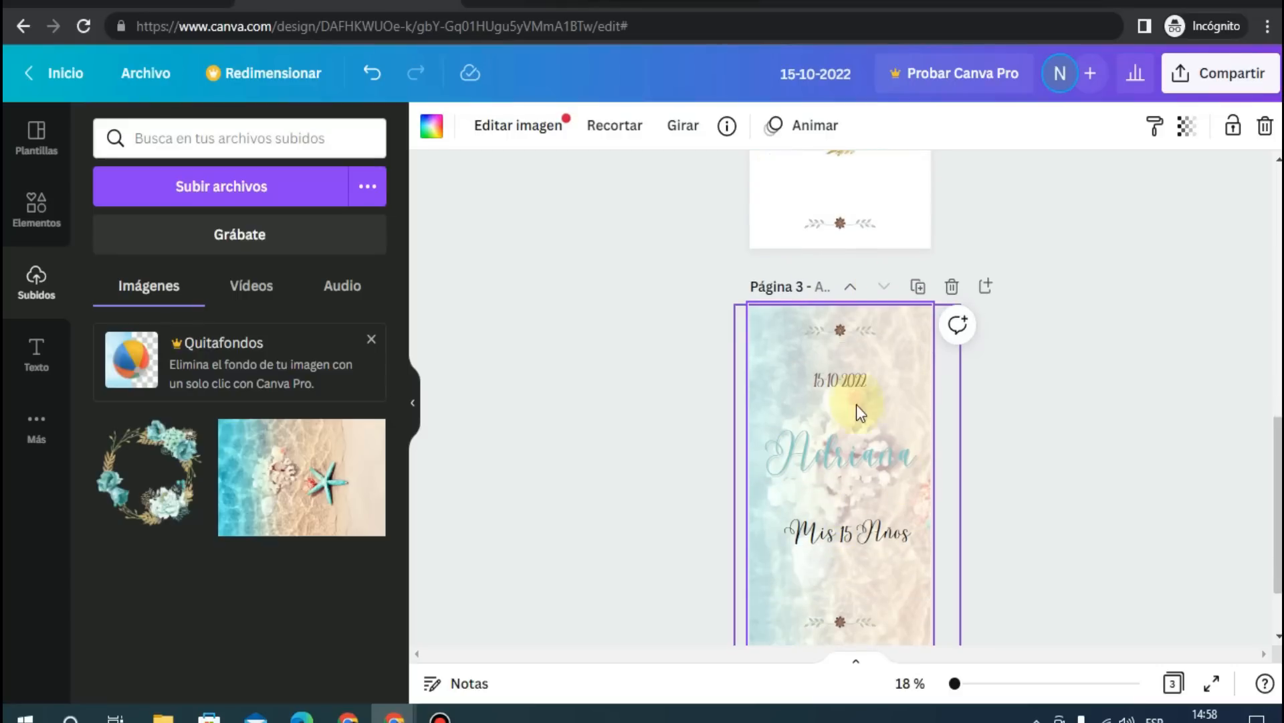
- Delete the name, upper divider and "Mis 15 Años" title from page 3, and move the date near the top edge
{"action": "left_click", "coordinate": [861, 451]}
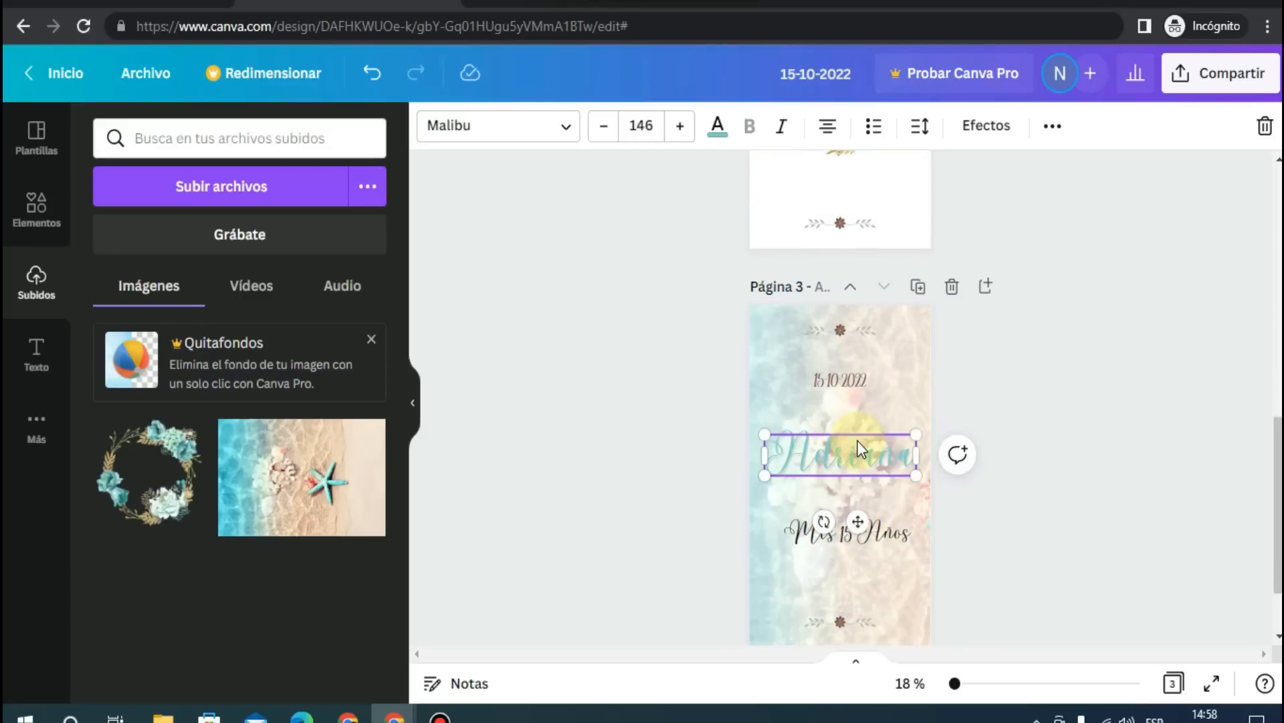
{"action": "key", "text": "Delete"}
{"action": "left_click", "coordinate": [851, 331]}
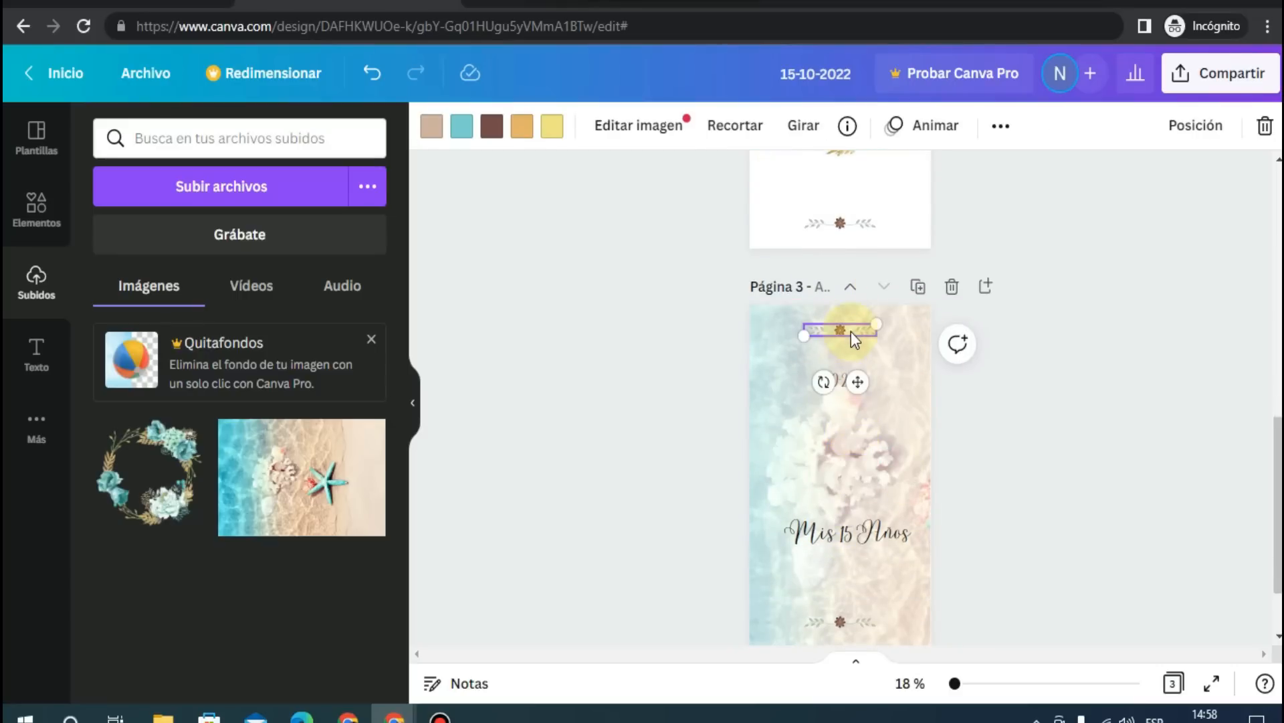
{"action": "key", "text": "Delete"}
{"action": "left_click_drag", "start_coordinate": [863, 539], "coordinate": [850, 355]}
{"action": "key", "text": "Delete"}
{"action": "left_click_drag", "start_coordinate": [859, 400], "coordinate": [851, 351]}
{"action": "left_click", "coordinate": [1018, 392]}
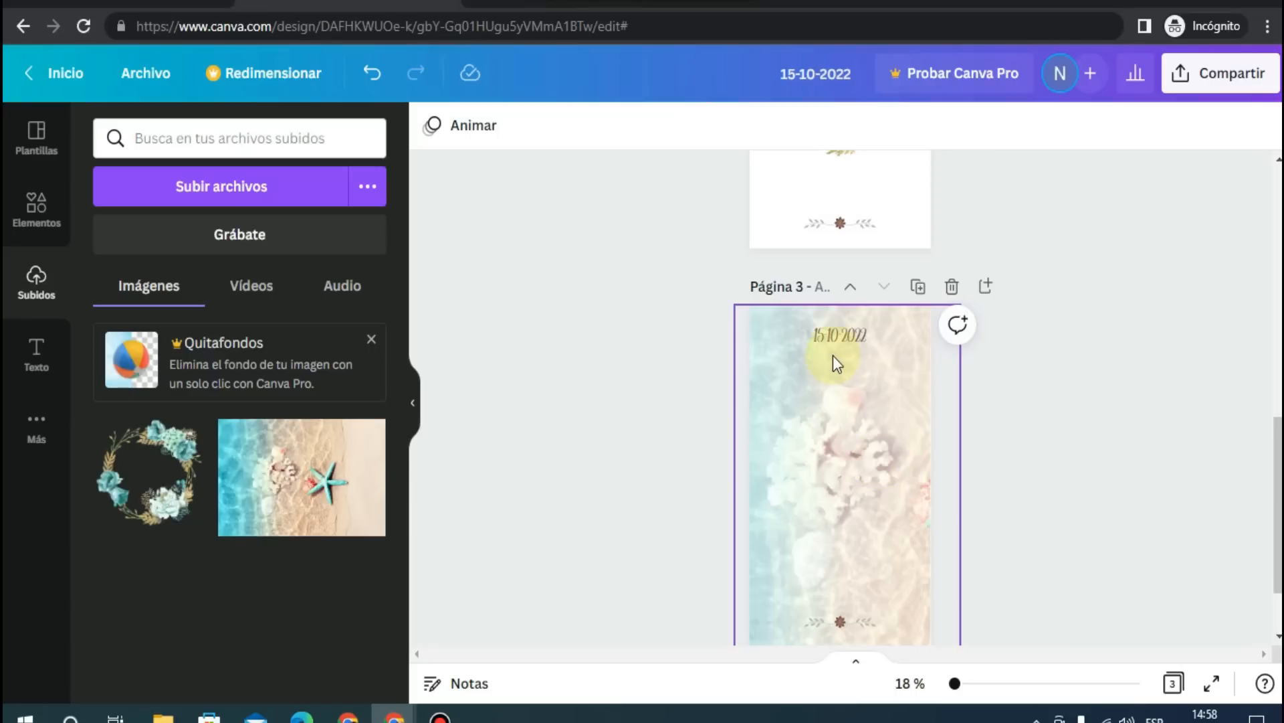
- Replace the date on page 3 with "En algun lugar del mundo" in a two-line text box narrower than the page and centred horizontally
{"action": "left_click", "coordinate": [842, 334]}
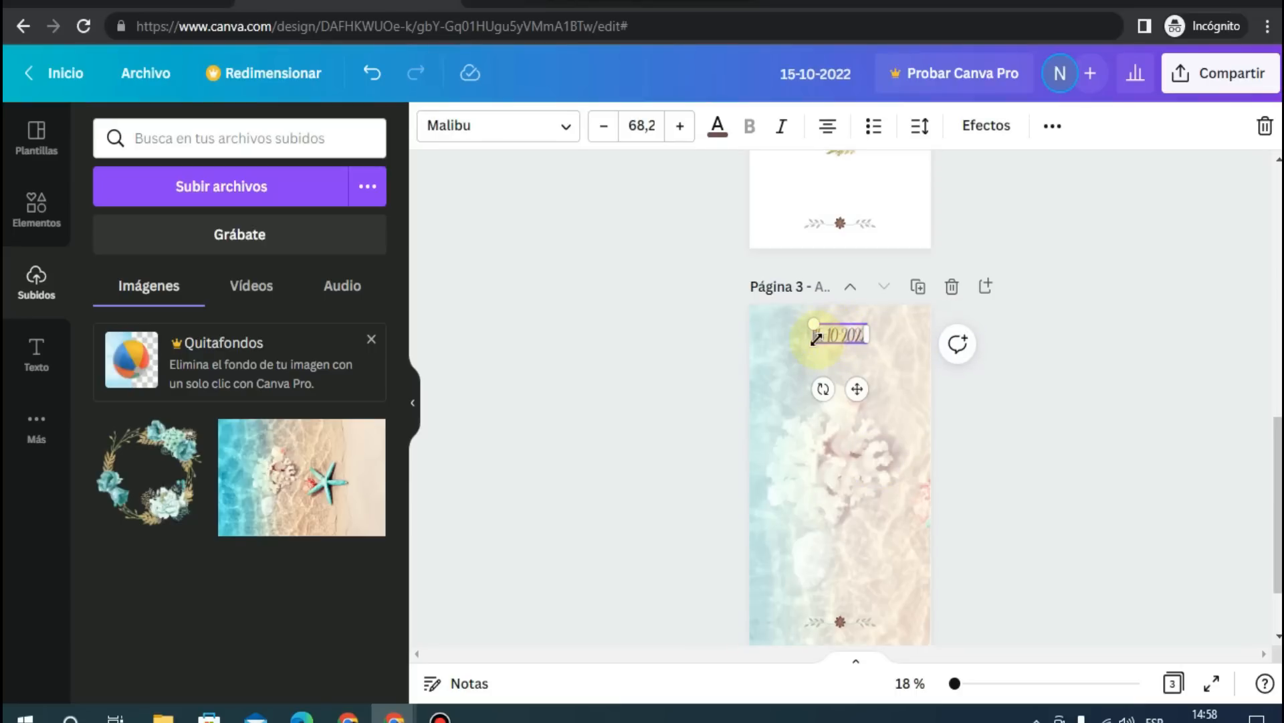
{"action": "left_click_drag", "start_coordinate": [819, 333], "coordinate": [916, 344]}
{"action": "key", "text": "ctrl+v"}
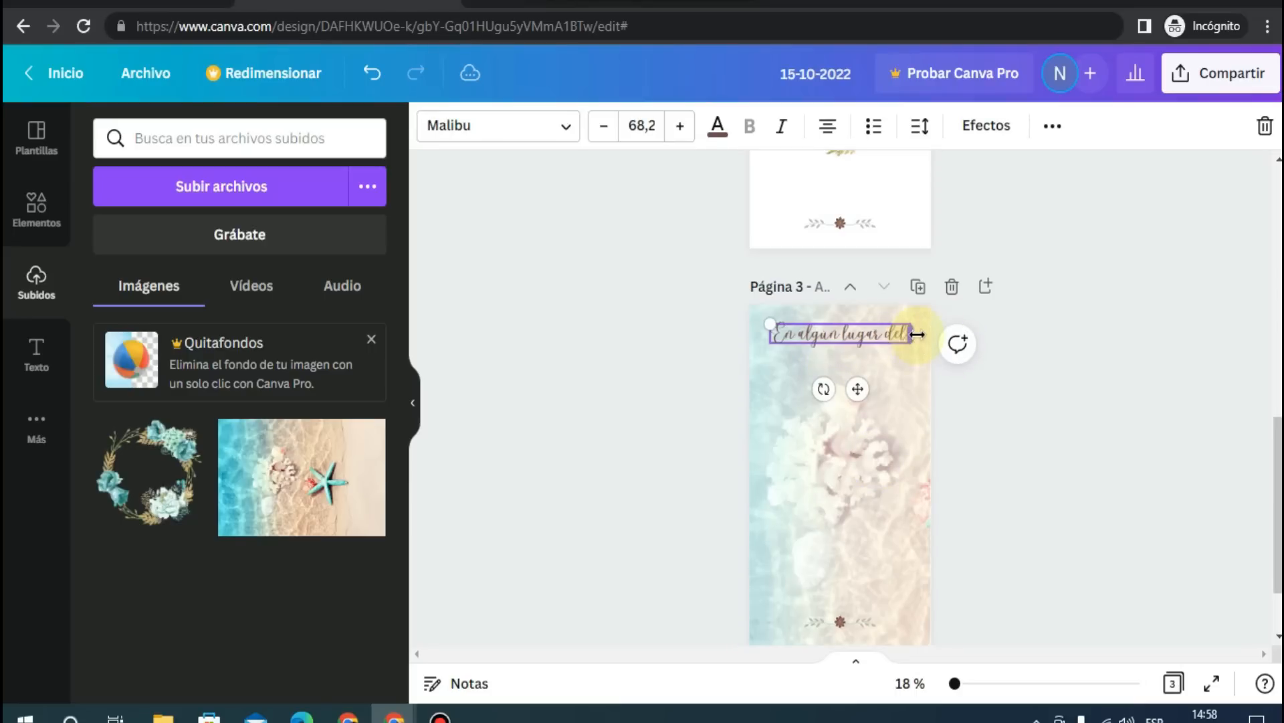
{"action": "key", "text": "BackSpace"}
{"action": "key", "text": "BackSpace"}
{"action": "key", "text": "BackSpace"}
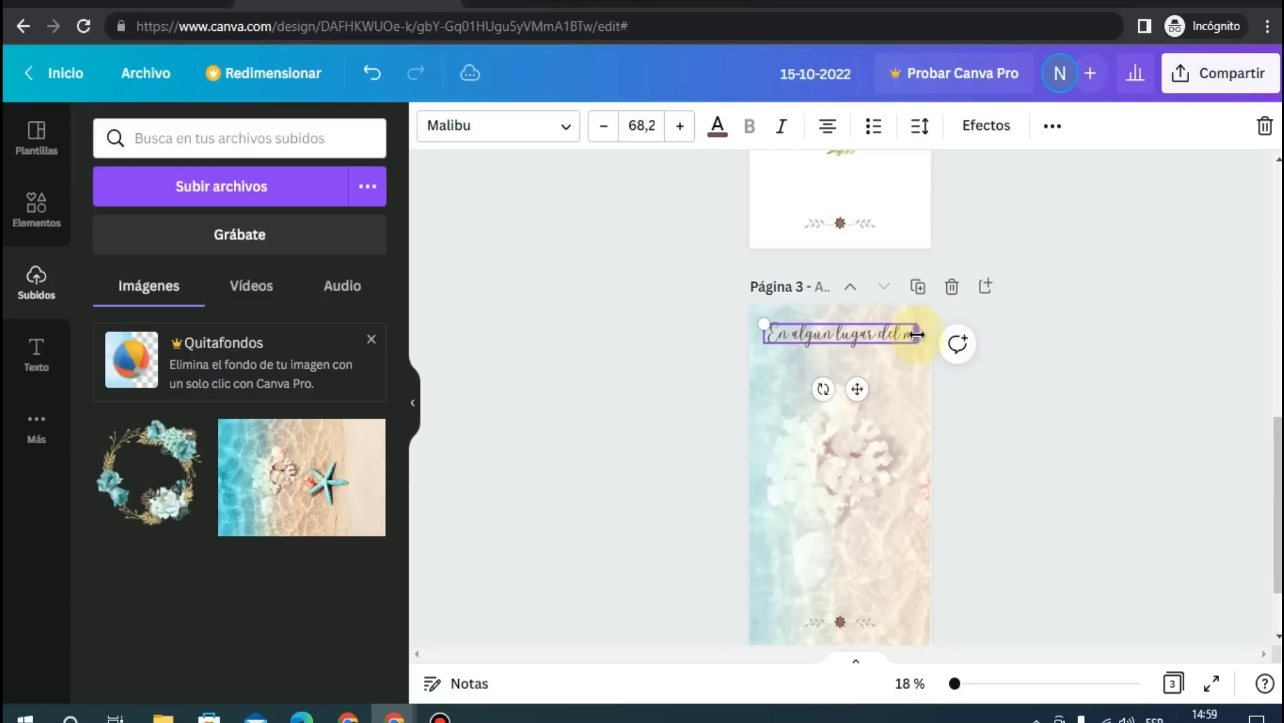
{"action": "type", "text": "undo"}
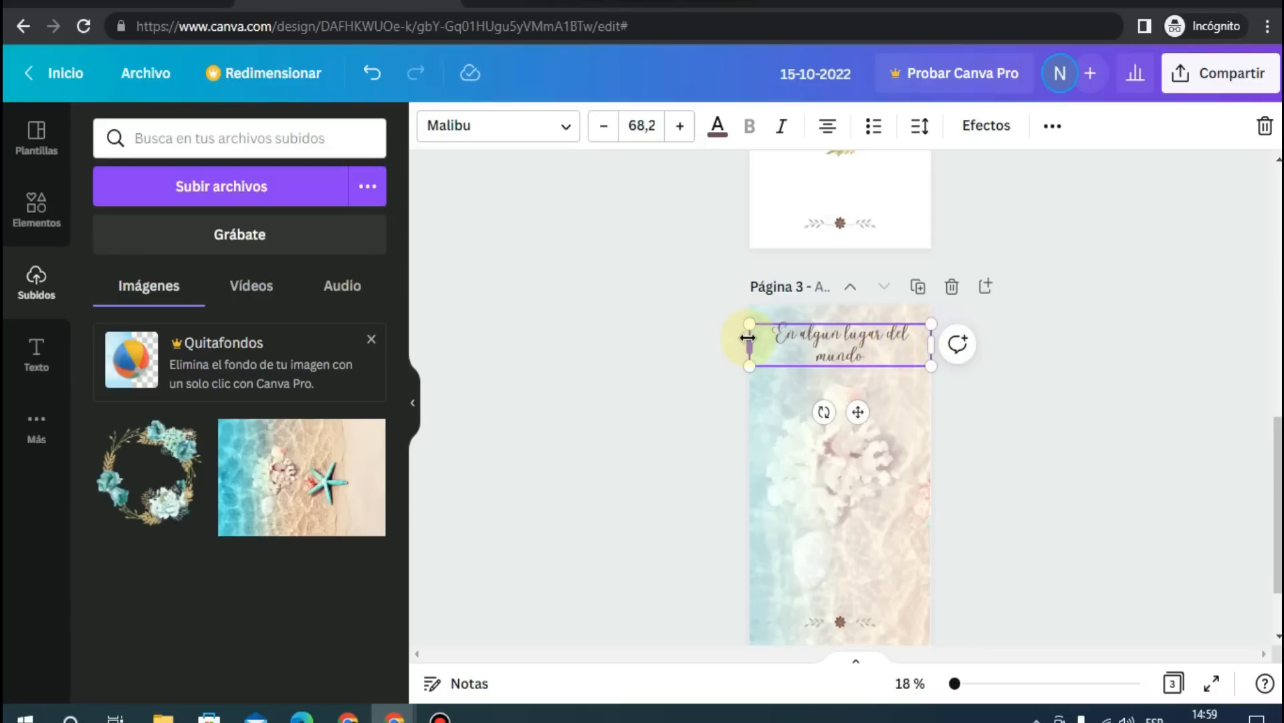
{"action": "left_click_drag", "start_coordinate": [935, 344], "coordinate": [906, 344]}
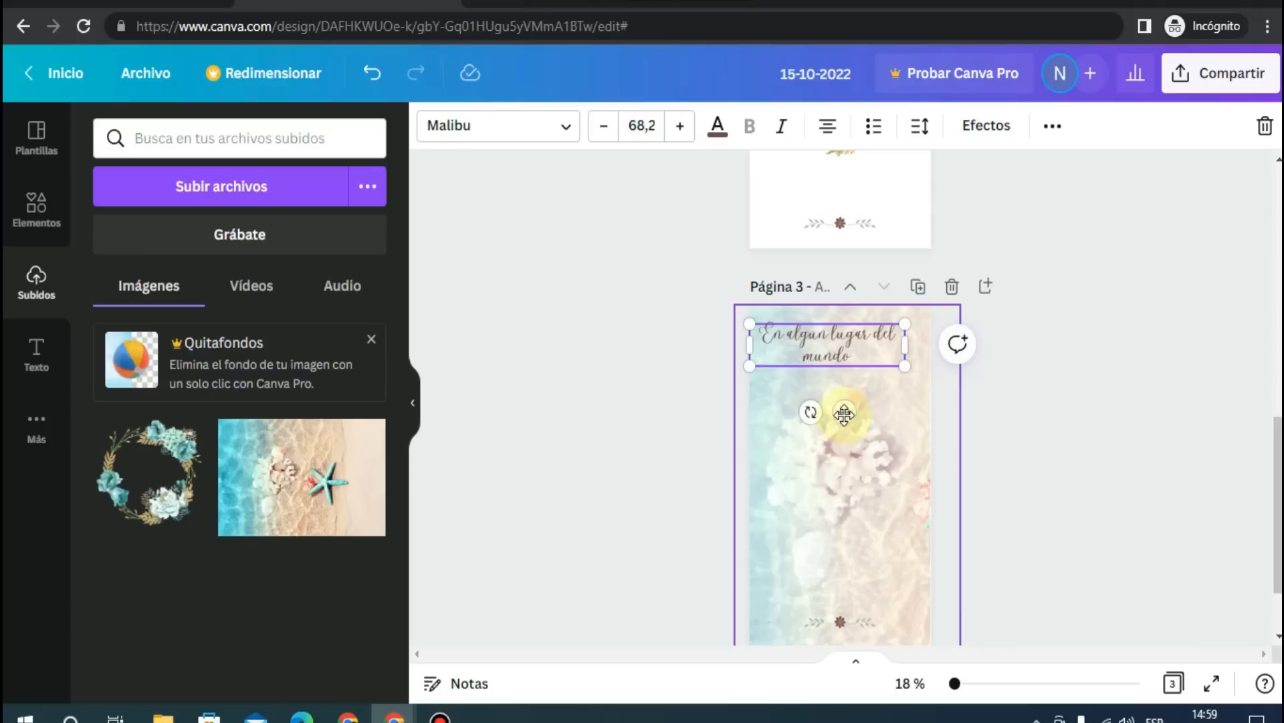
{"action": "left_click_drag", "start_coordinate": [844, 415], "coordinate": [857, 413]}
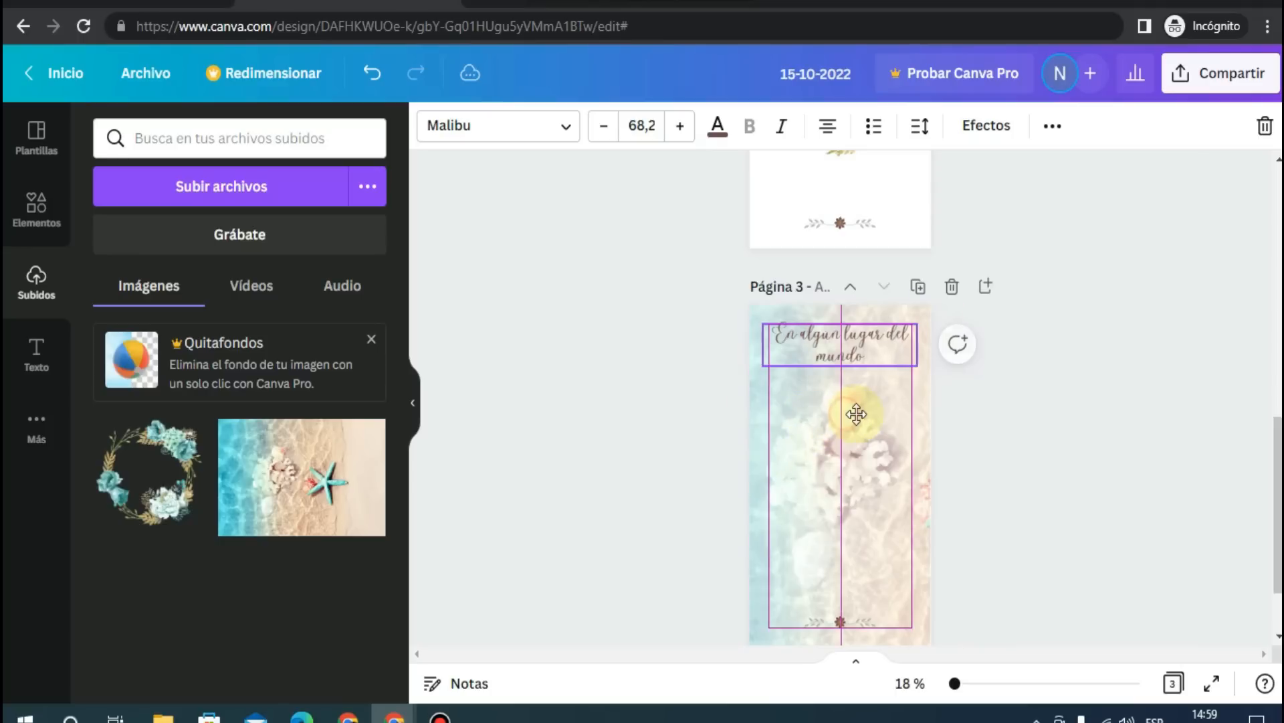
- Set page 3's title font to Cormorant SC Medium and narrow its text box so "del mundo" falls on the second line
{"action": "left_click", "coordinate": [526, 138]}
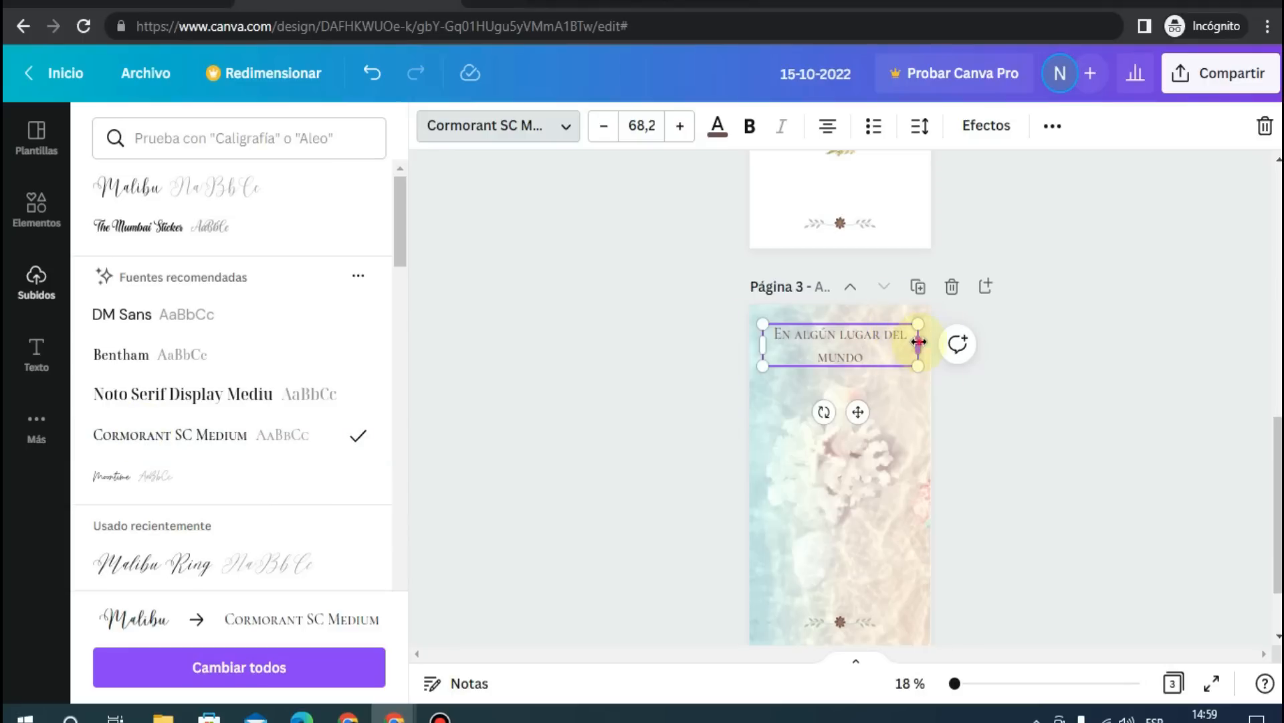
{"action": "left_click_drag", "start_coordinate": [918, 341], "coordinate": [903, 343]}
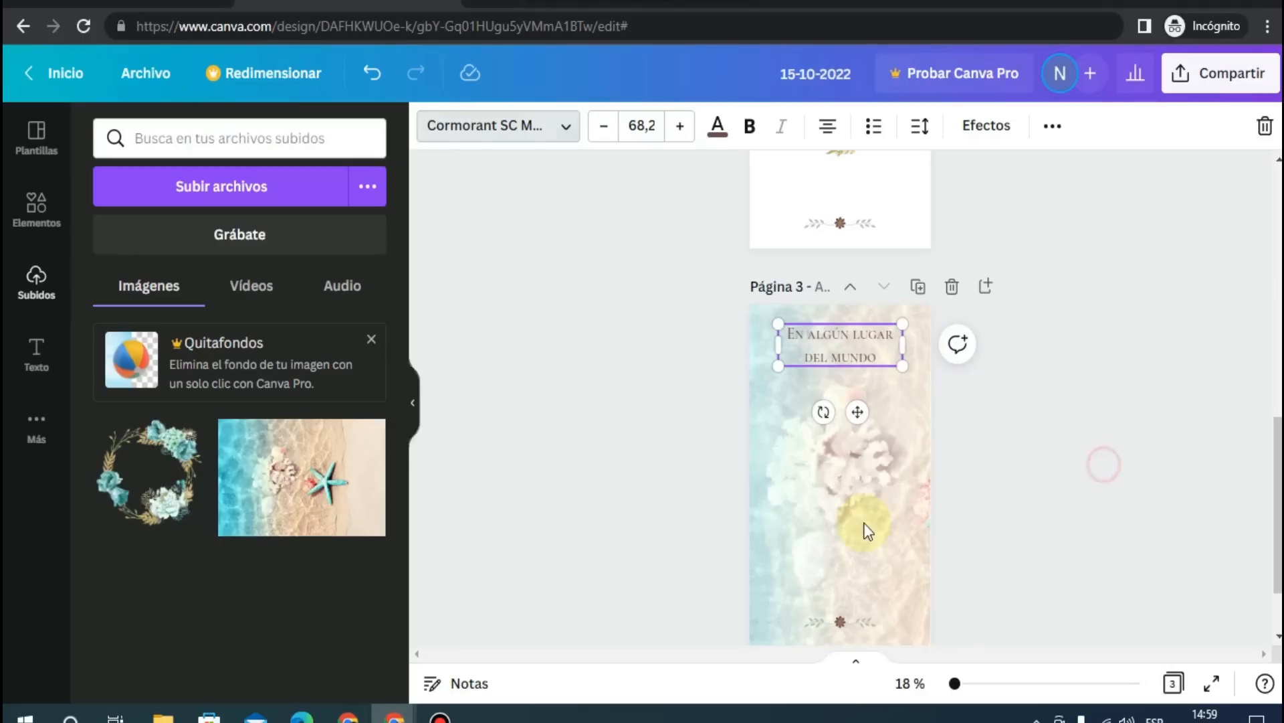
{"action": "left_click", "coordinate": [624, 356]}
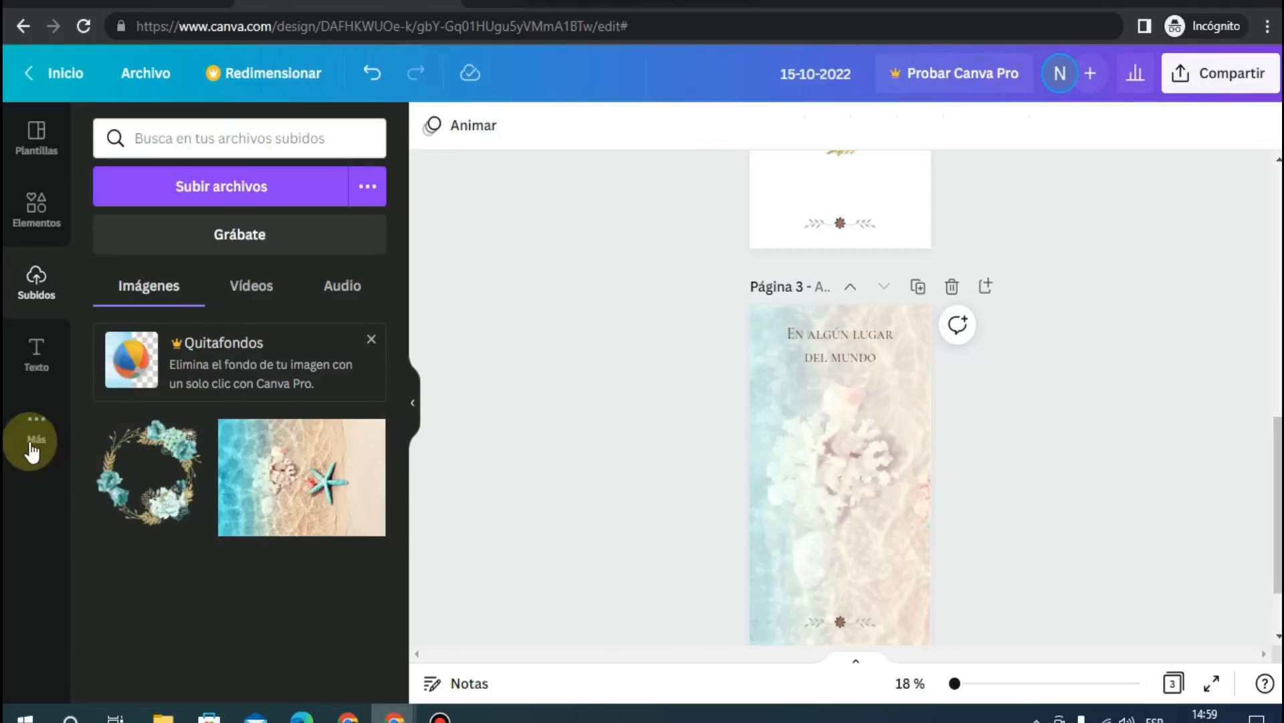
- Add the Google Maps app and search it for "parque urquiza"
{"action": "left_click", "coordinate": [44, 423]}
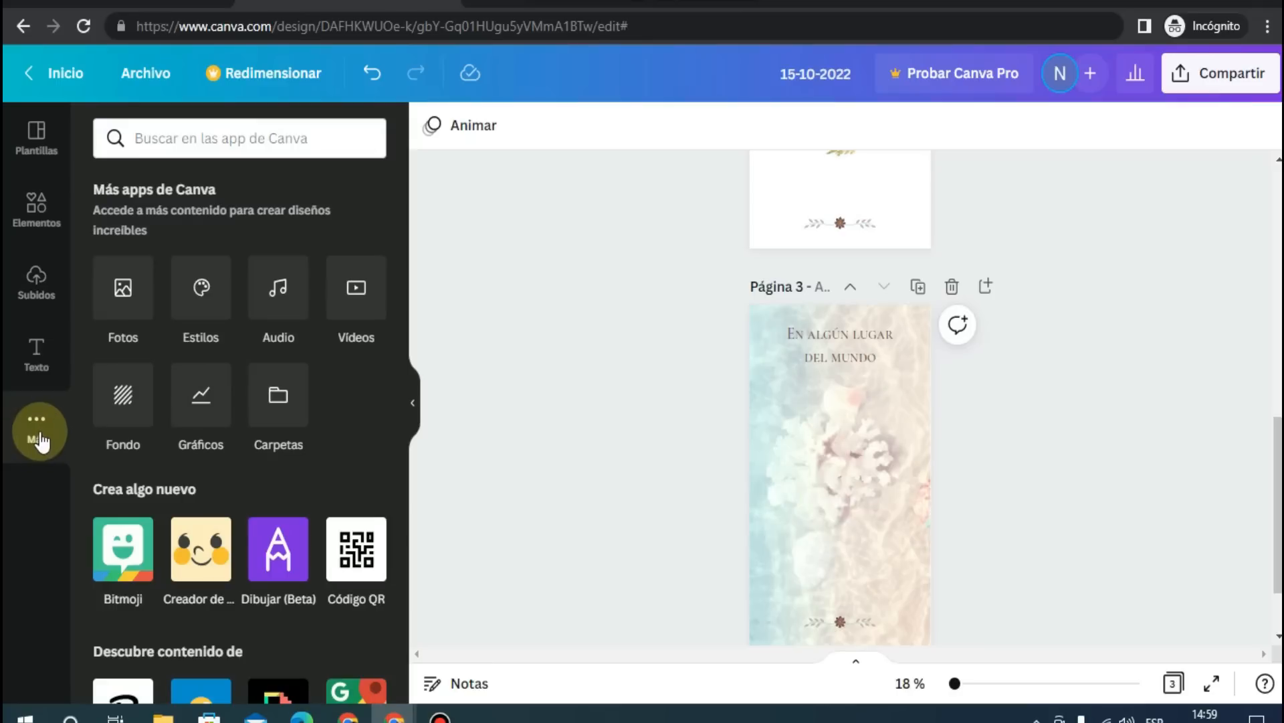
{"action": "scroll", "coordinate": [174, 356], "scroll_direction": "down", "scroll_amount": 3}
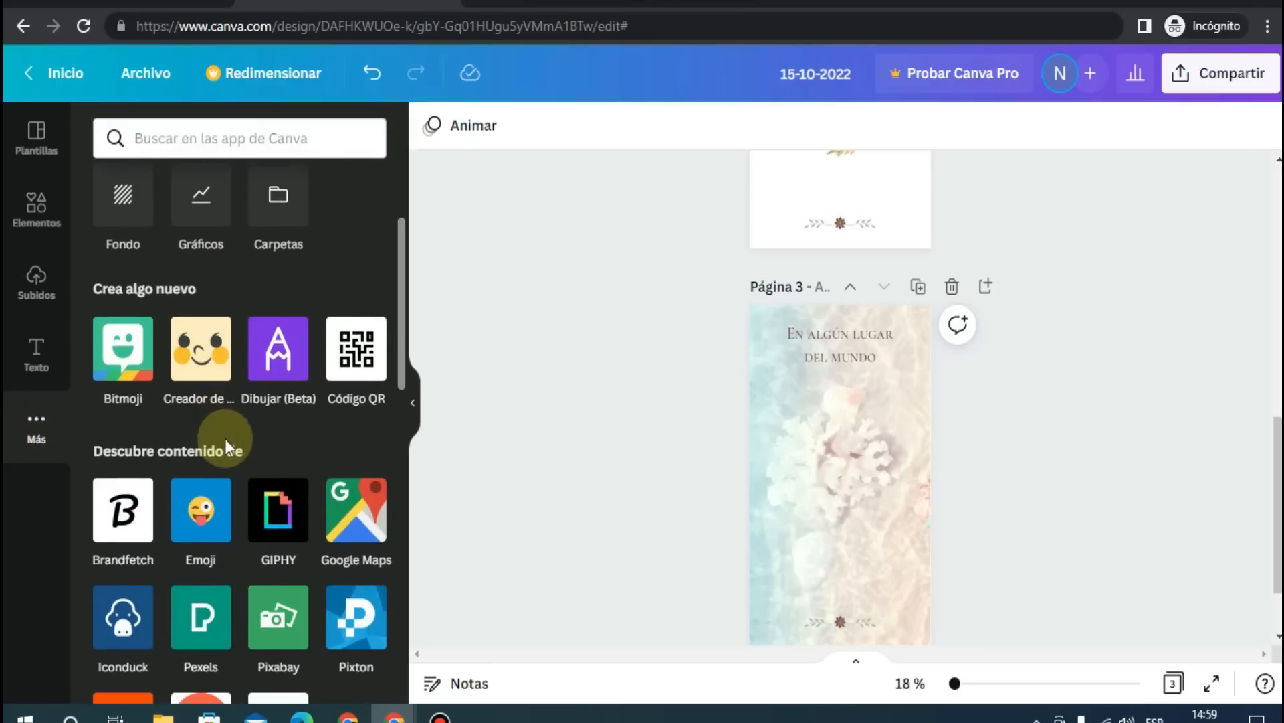
{"action": "left_click", "coordinate": [355, 528]}
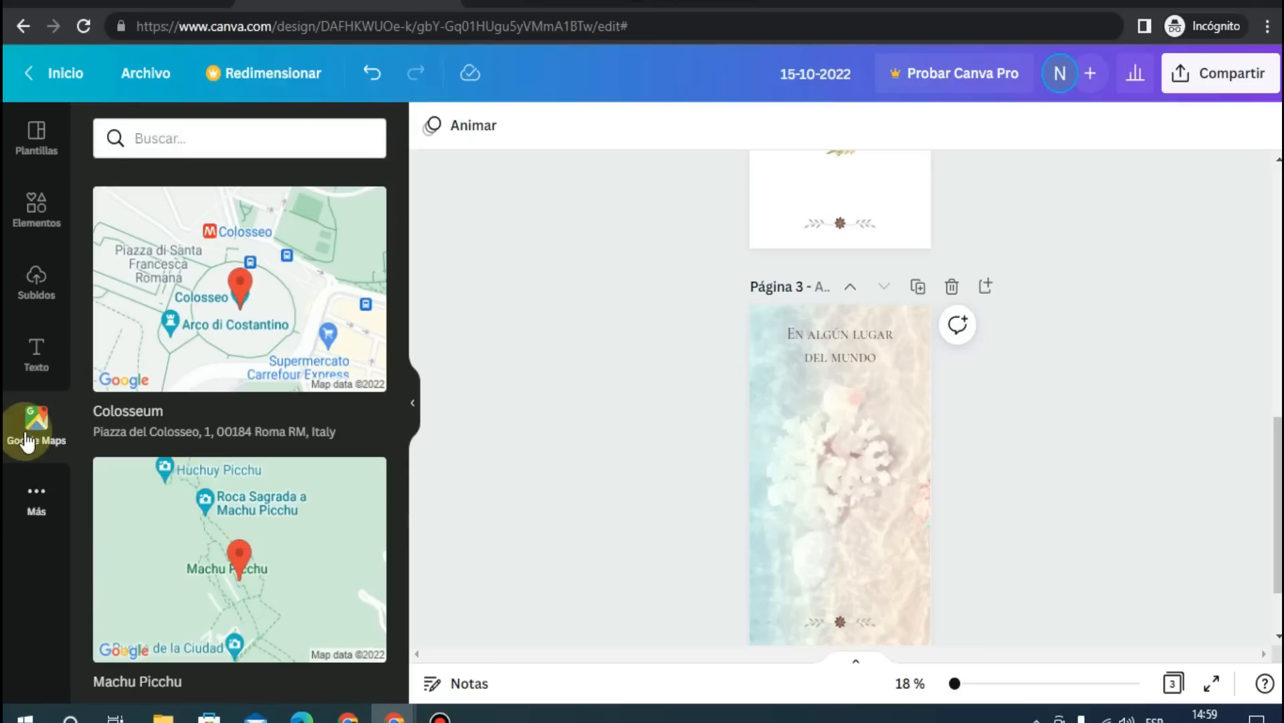
{"action": "left_click", "coordinate": [214, 136]}
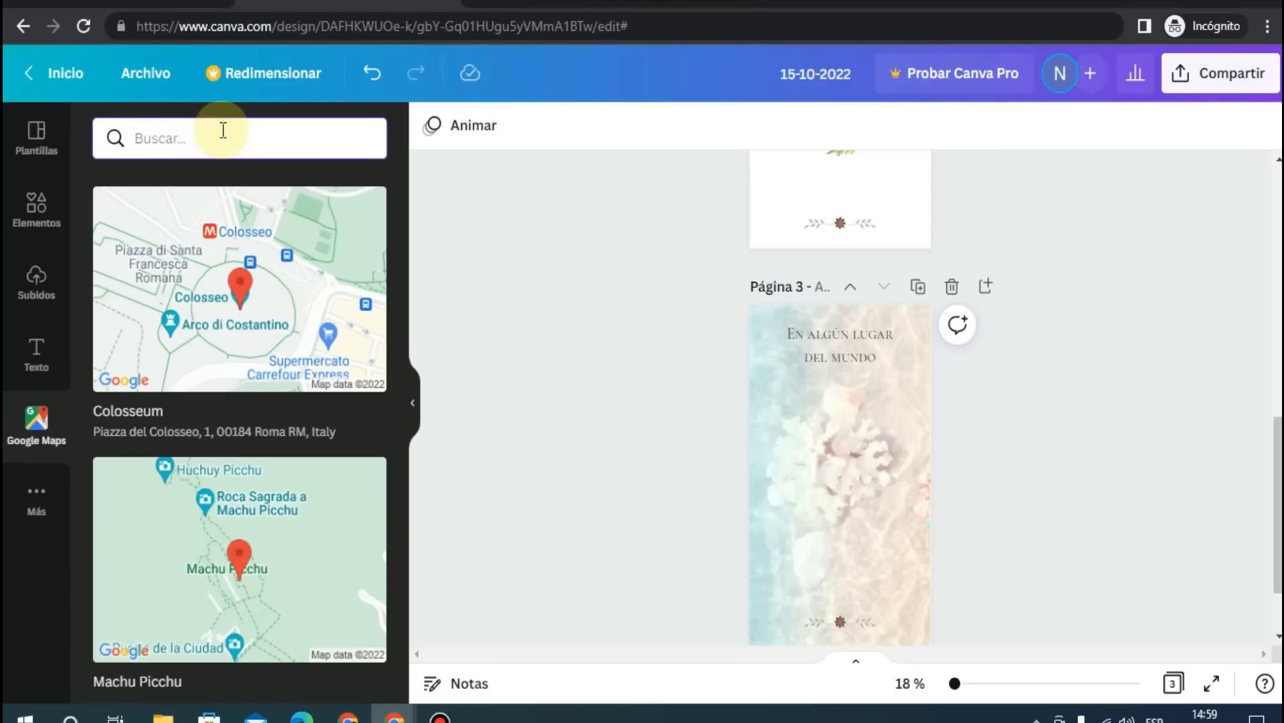
{"action": "type", "text": "parque"}
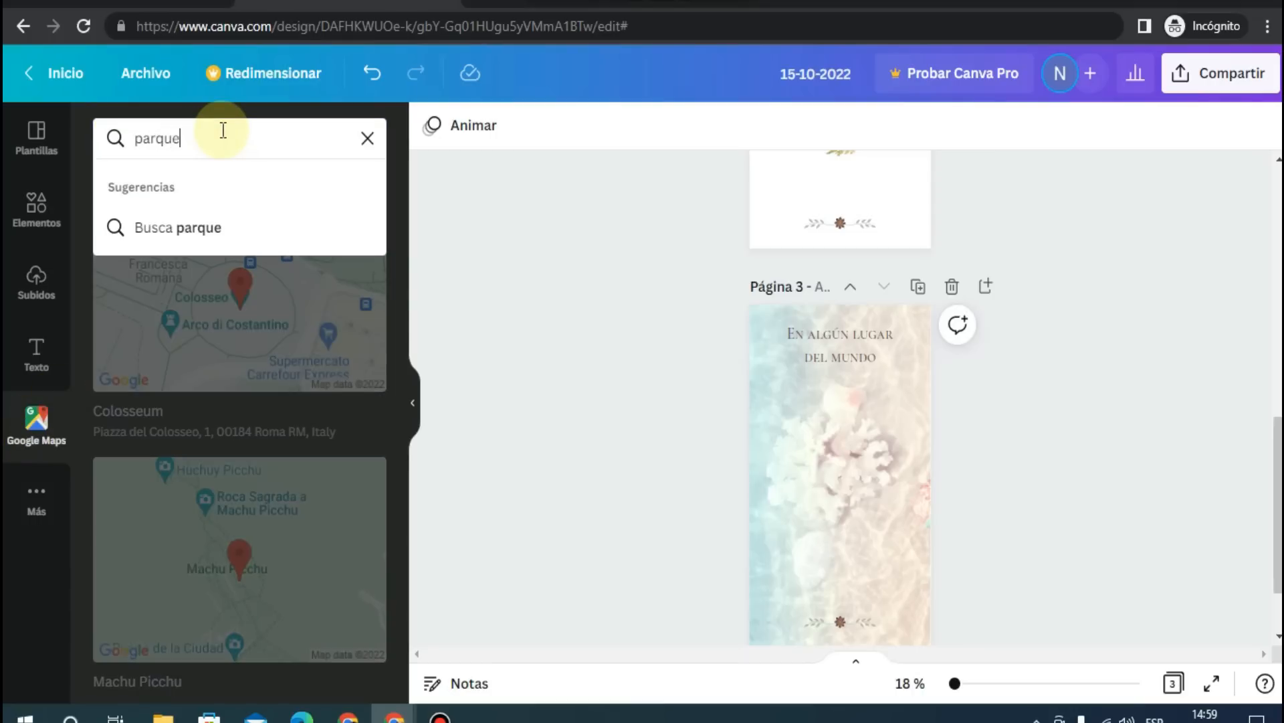
{"action": "type", "text": " urquiza"}
{"action": "key", "text": "Return"}
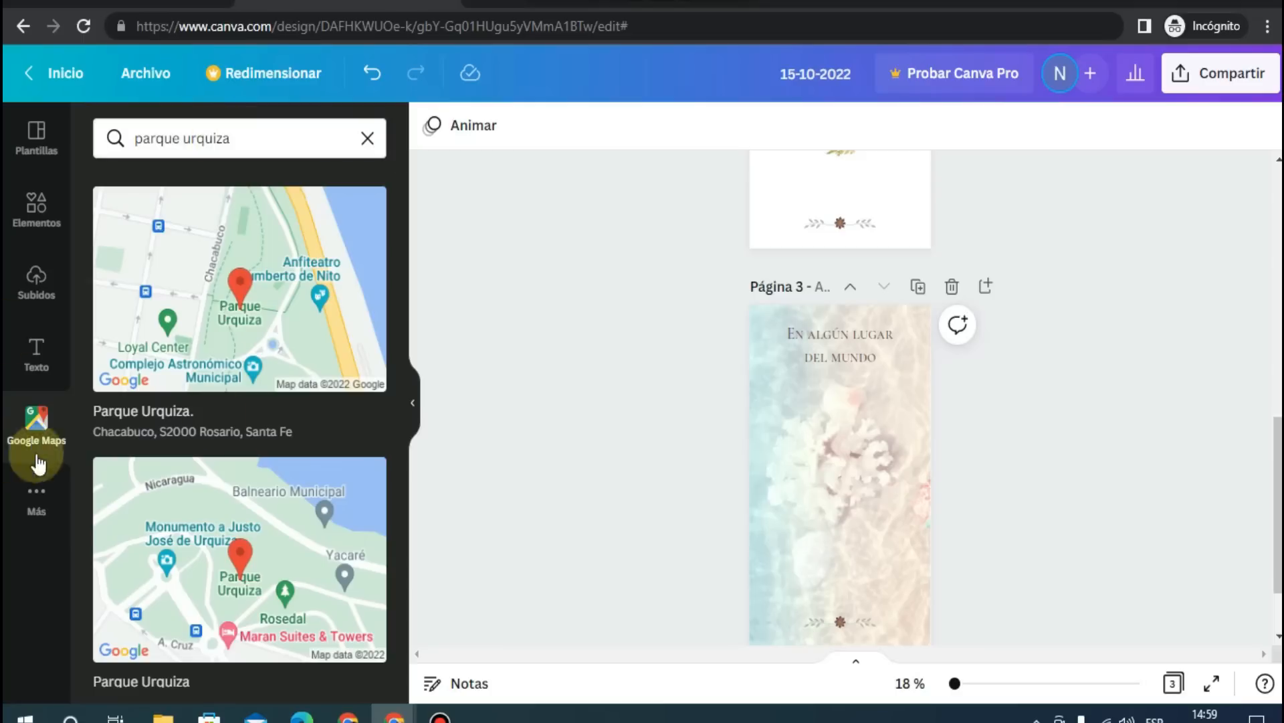
- Place the Parque Urquiza map of Rosario on page 3, enlarge it to nearly the page width and lower the title slightly
{"action": "left_click", "coordinate": [264, 315]}
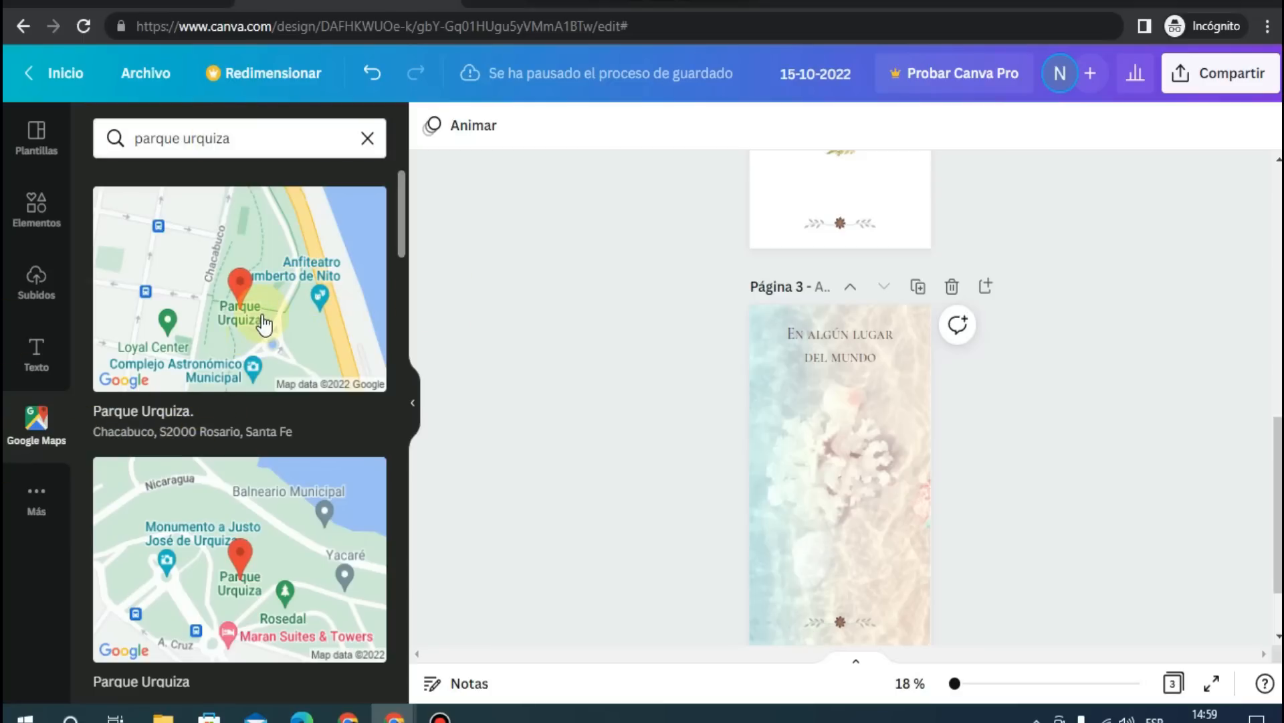
{"action": "left_click_drag", "start_coordinate": [261, 326], "coordinate": [802, 415]}
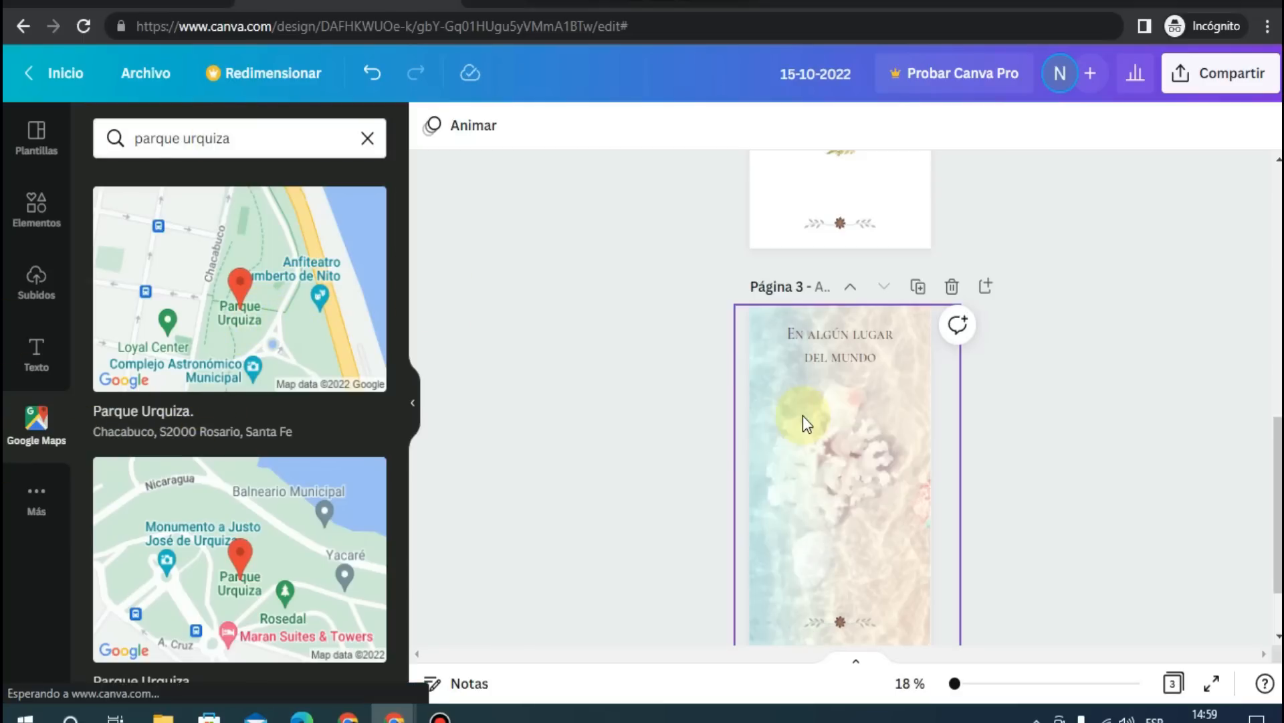
{"action": "left_click", "coordinate": [829, 482]}
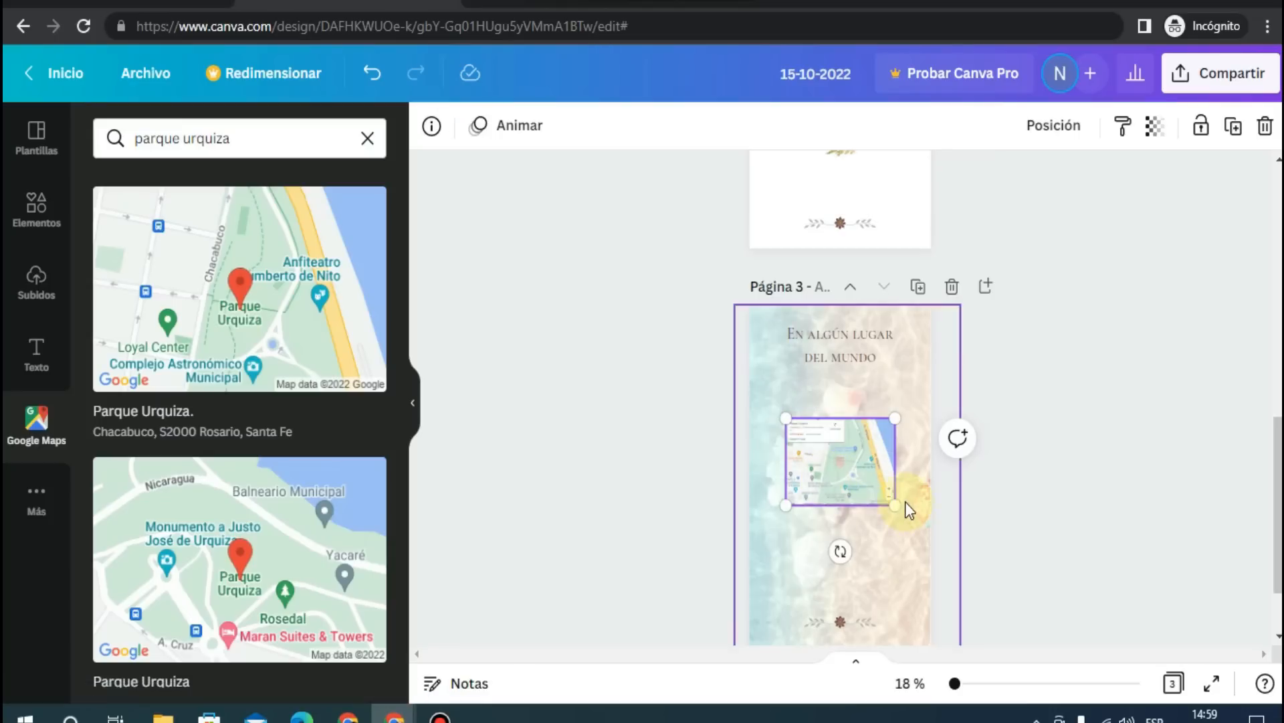
{"action": "left_click_drag", "start_coordinate": [895, 505], "coordinate": [910, 519]}
{"action": "left_click_drag", "start_coordinate": [787, 513], "coordinate": [769, 532]}
{"action": "left_click", "coordinate": [826, 338]}
{"action": "left_click_drag", "start_coordinate": [825, 337], "coordinate": [824, 354]}
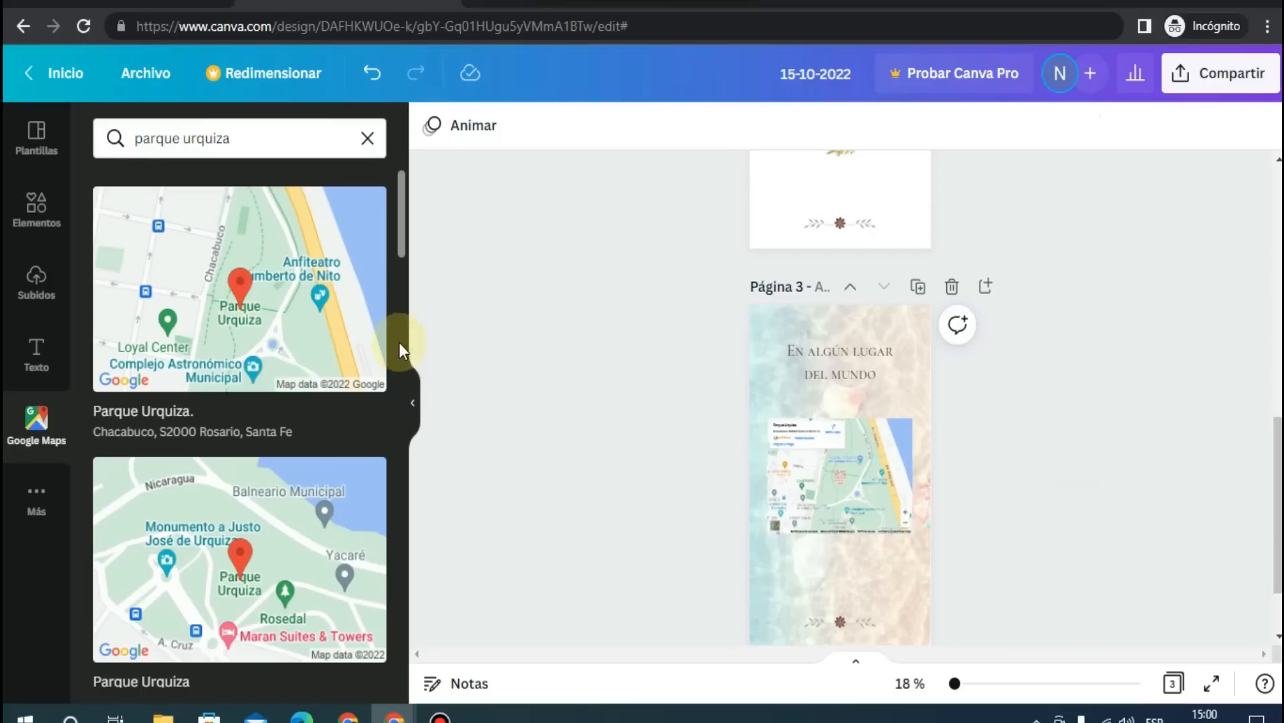
- Insert a rounded square with a shadowed edge from the "Otras formas" shapes on page 3
{"action": "left_click", "coordinate": [39, 213]}
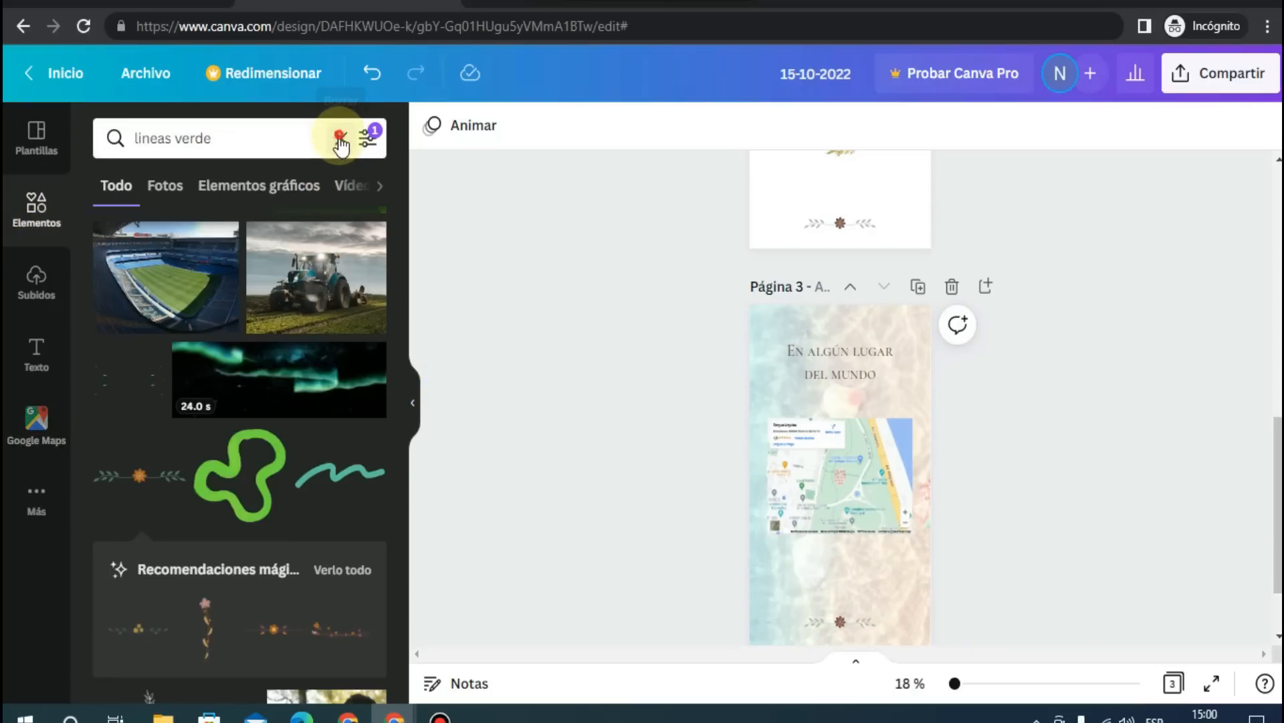
{"action": "left_click", "coordinate": [340, 137]}
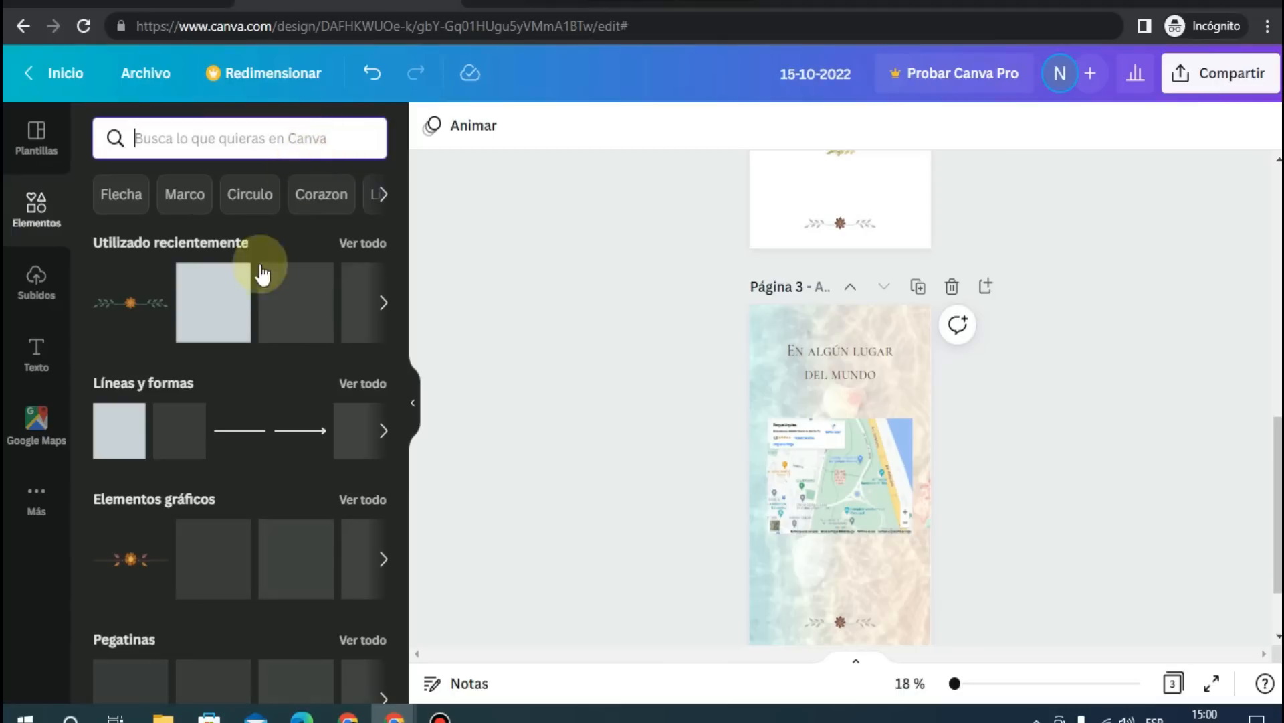
{"action": "left_click", "coordinate": [361, 383]}
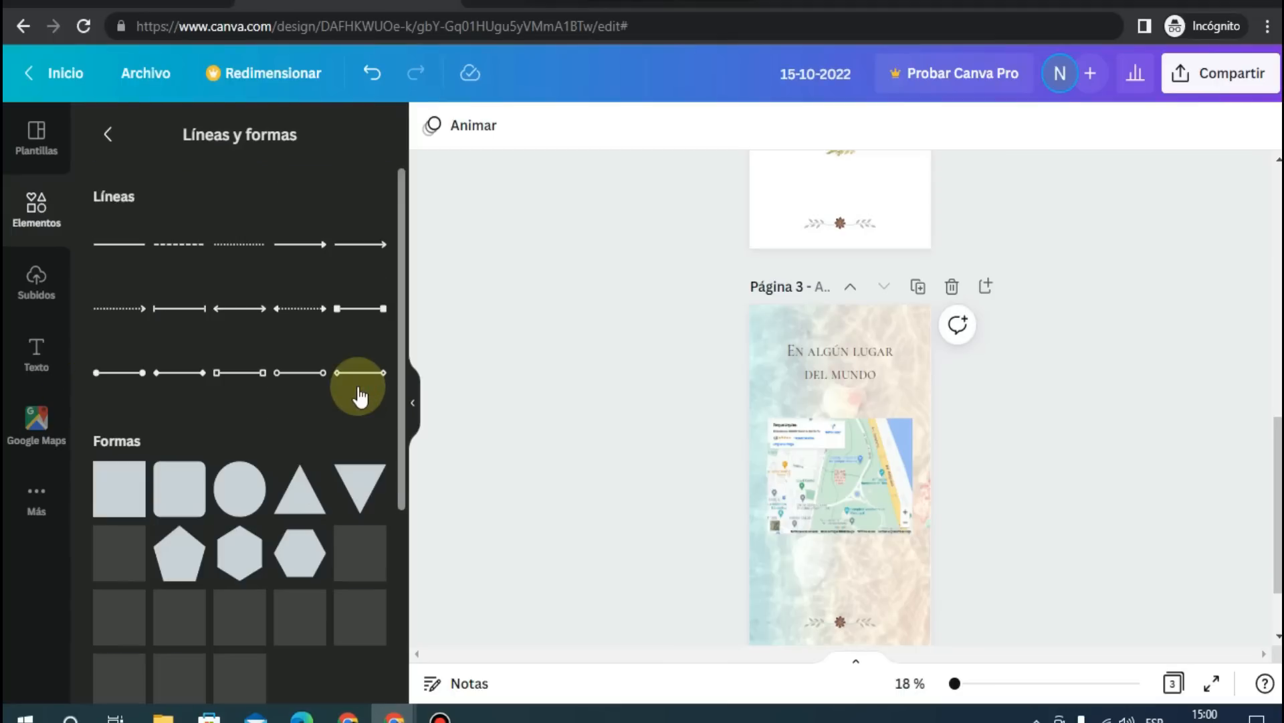
{"action": "scroll", "coordinate": [358, 396], "scroll_direction": "down", "scroll_amount": 4}
{"action": "scroll", "coordinate": [353, 398], "scroll_direction": "down", "scroll_amount": 5}
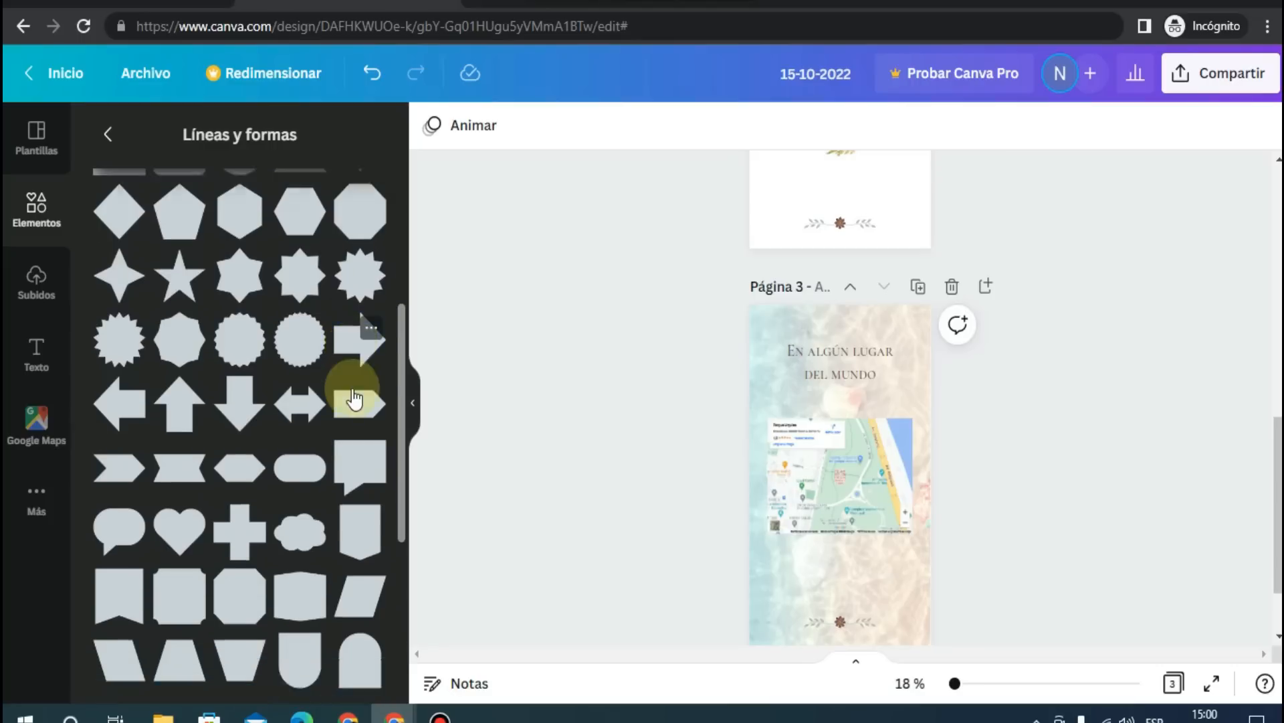
{"action": "scroll", "coordinate": [347, 398], "scroll_direction": "down", "scroll_amount": 3}
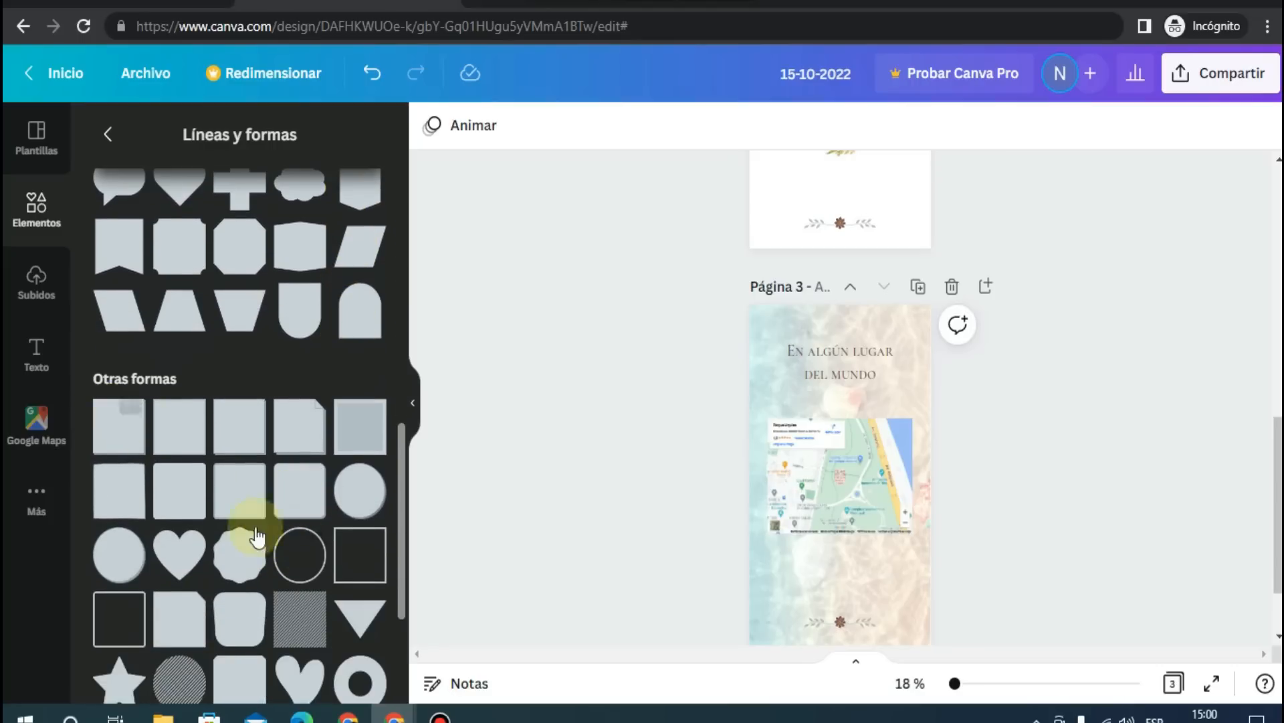
{"action": "left_click", "coordinate": [295, 500]}
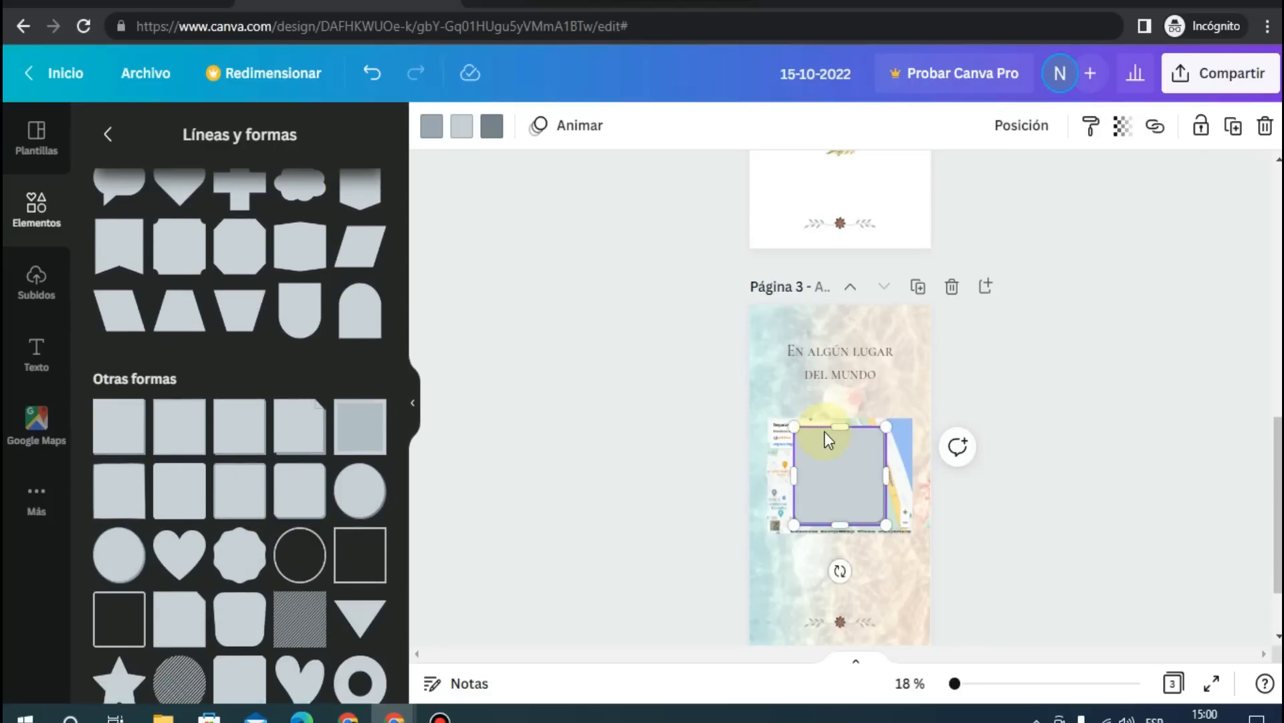
- Reshape the rounded square into a wide, low button and place it between the map and the lower divider
{"action": "left_click_drag", "start_coordinate": [835, 424], "coordinate": [834, 496]}
{"action": "left_click_drag", "start_coordinate": [857, 570], "coordinate": [867, 609]}
{"action": "mouse_move", "coordinate": [801, 574]}
{"action": "left_mouse_down"}
{"action": "mouse_move", "coordinate": [792, 565]}
{"action": "mouse_move", "coordinate": [778, 581]}
{"action": "left_mouse_up"}
{"action": "left_click_drag", "start_coordinate": [856, 619], "coordinate": [869, 641]}
- Fill the button shape on page 3 with turquoise from the photo's colour palette
{"action": "left_click", "coordinate": [460, 127]}
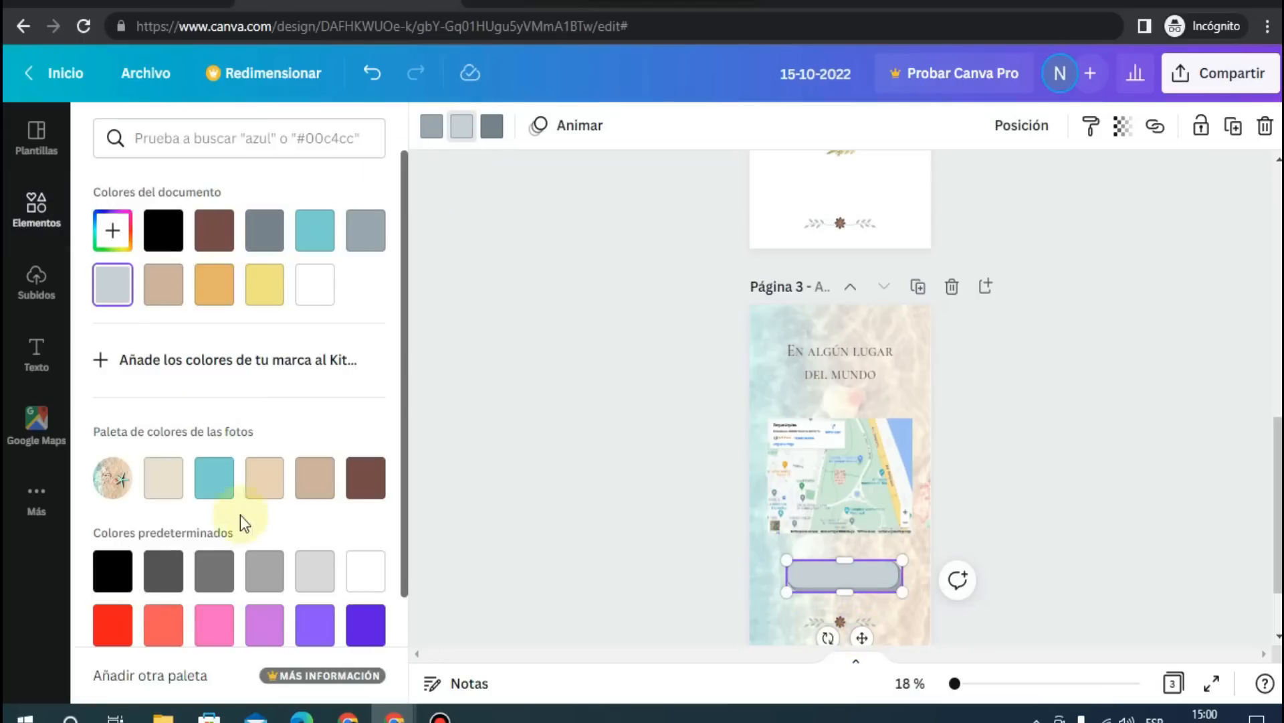
{"action": "left_click", "coordinate": [276, 481]}
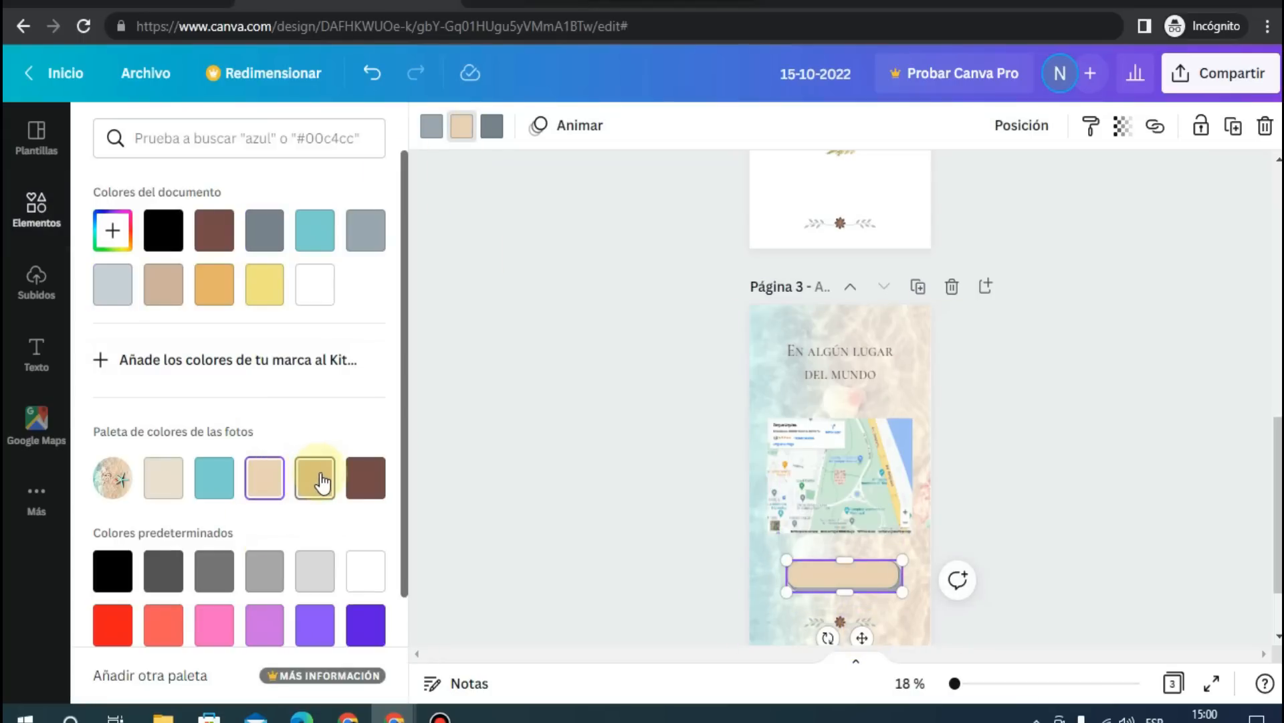
{"action": "left_click", "coordinate": [213, 477]}
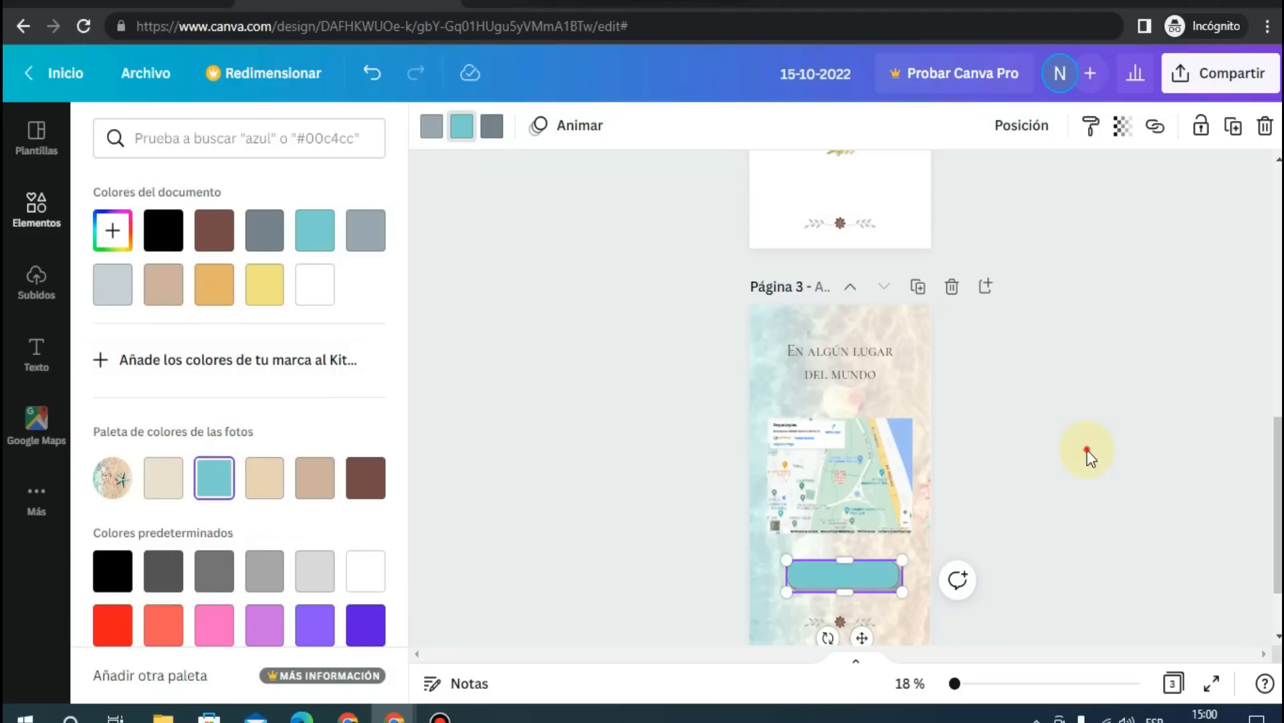
{"action": "left_click", "coordinate": [1087, 450]}
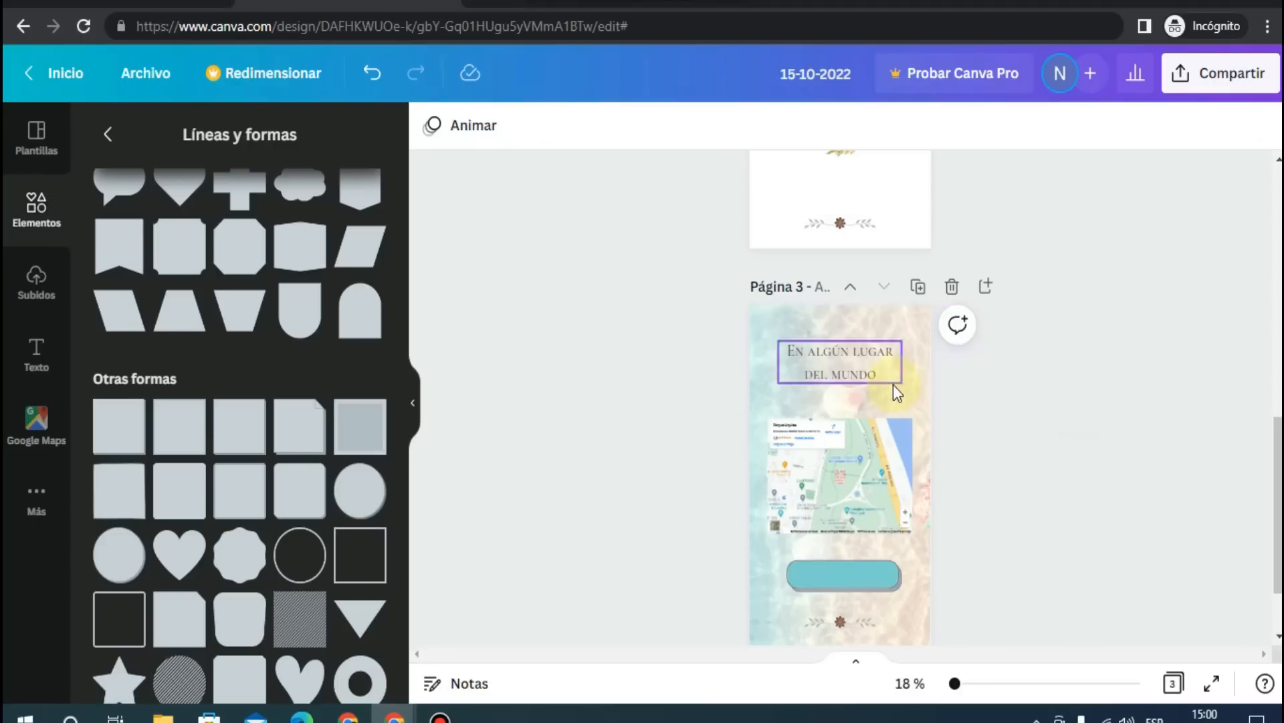
- Duplicate page 3's title, change the copy's text to "Cómo llegar" and place it on the turquoise button
{"action": "left_click", "coordinate": [890, 356]}
{"action": "left_click_drag", "start_coordinate": [891, 363], "coordinate": [845, 507]}
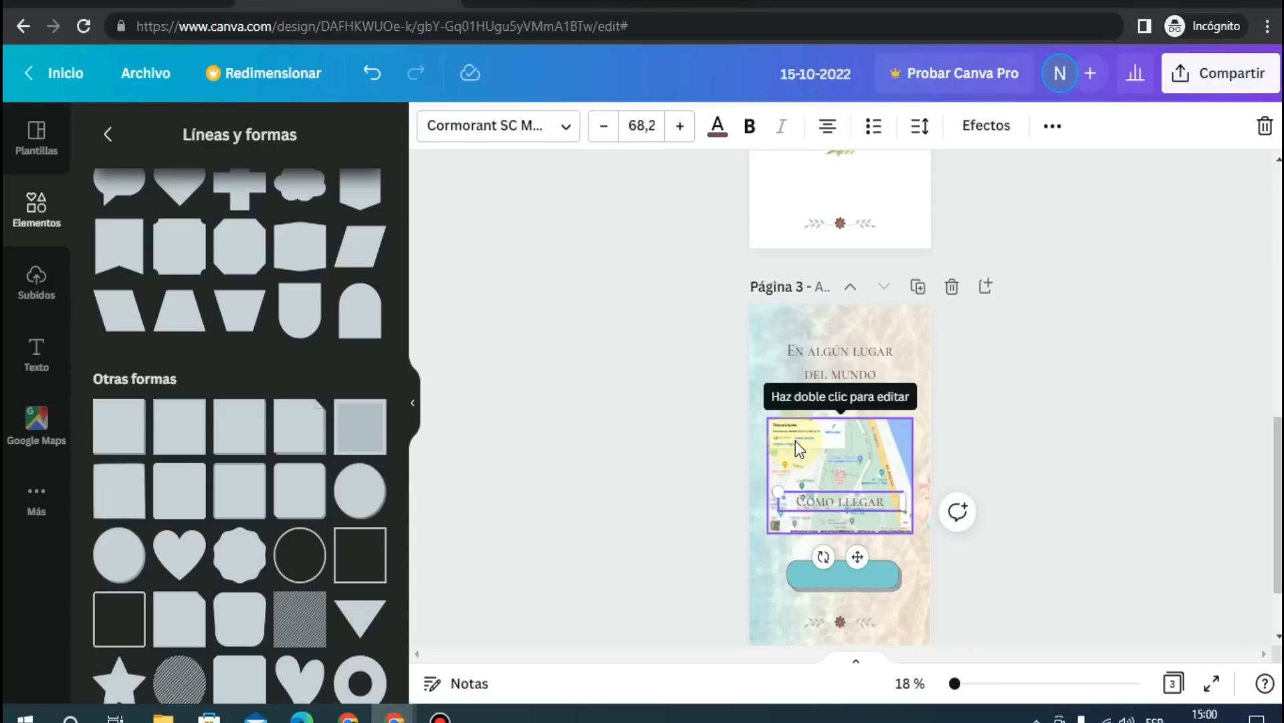
{"action": "left_click_drag", "start_coordinate": [866, 549], "coordinate": [867, 622]}
{"action": "left_click", "coordinate": [1016, 461]}
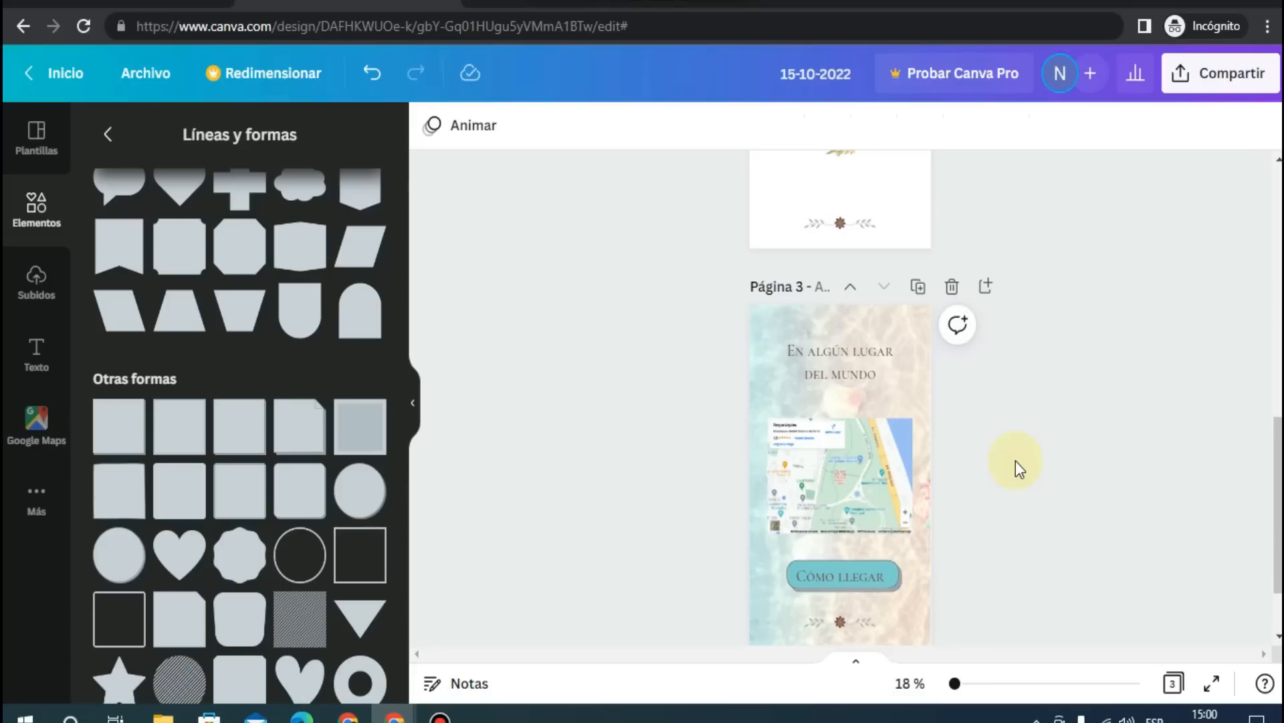
- Add a blank fourth page, search the elements for "ropa" and place the two-hanger graphic centred near the page's top edge
{"action": "scroll", "coordinate": [1026, 465], "scroll_direction": "down", "scroll_amount": 2}
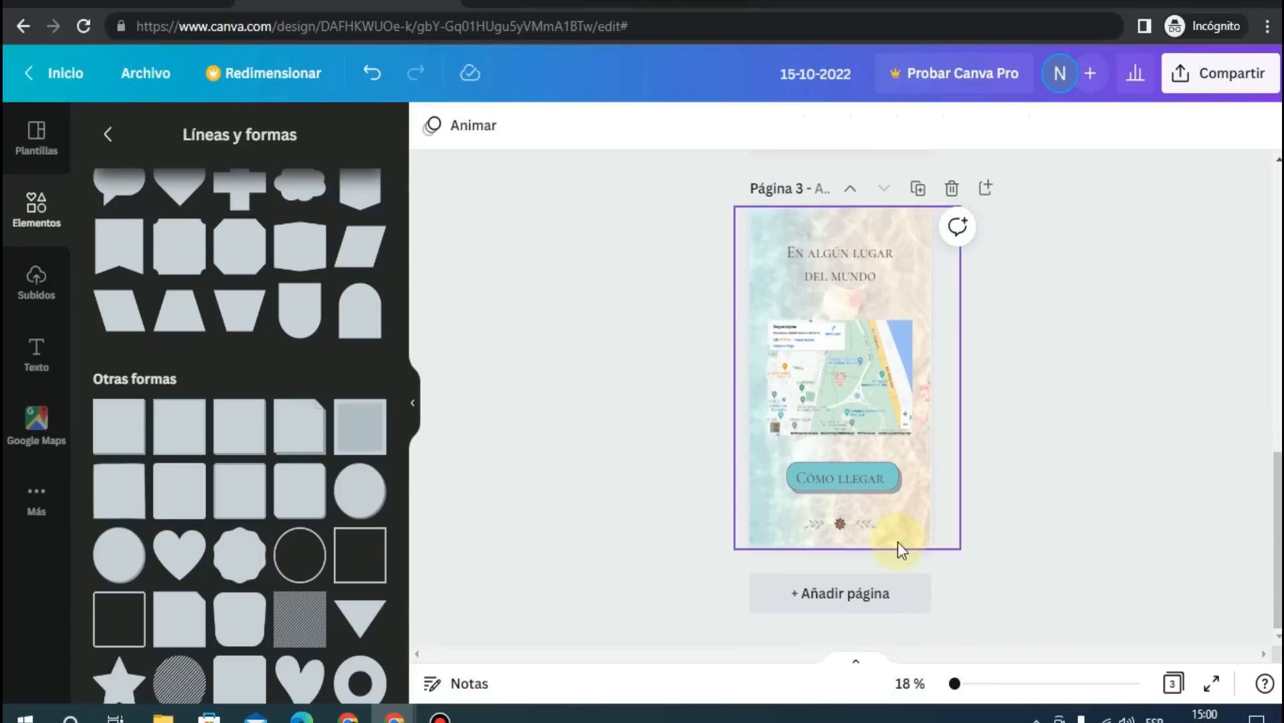
{"action": "left_click", "coordinate": [876, 596]}
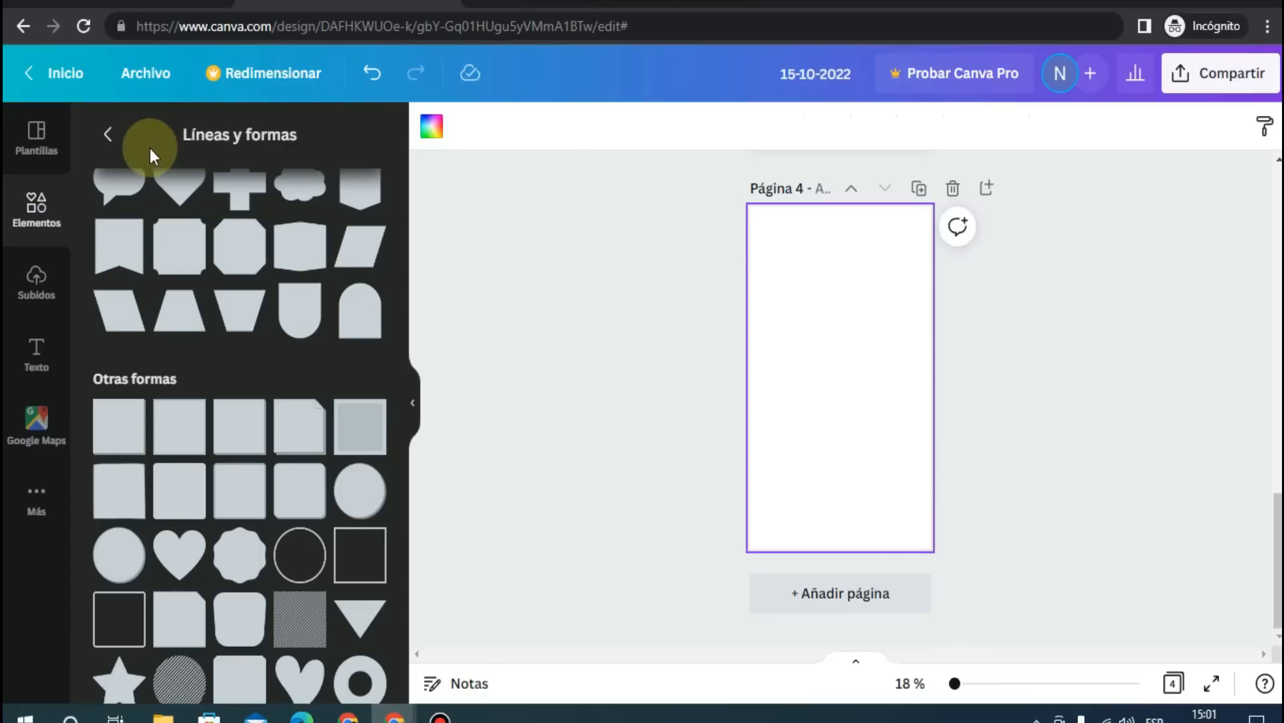
{"action": "left_click", "coordinate": [109, 133]}
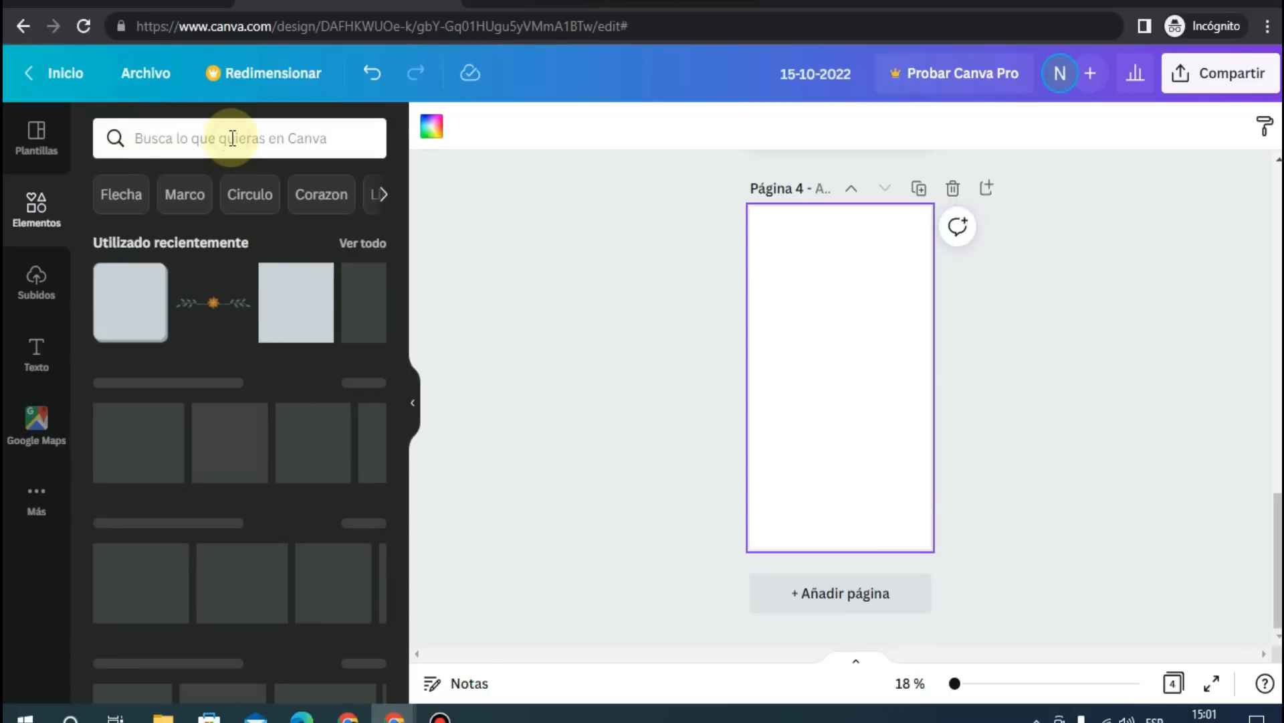
{"action": "left_click", "coordinate": [232, 139]}
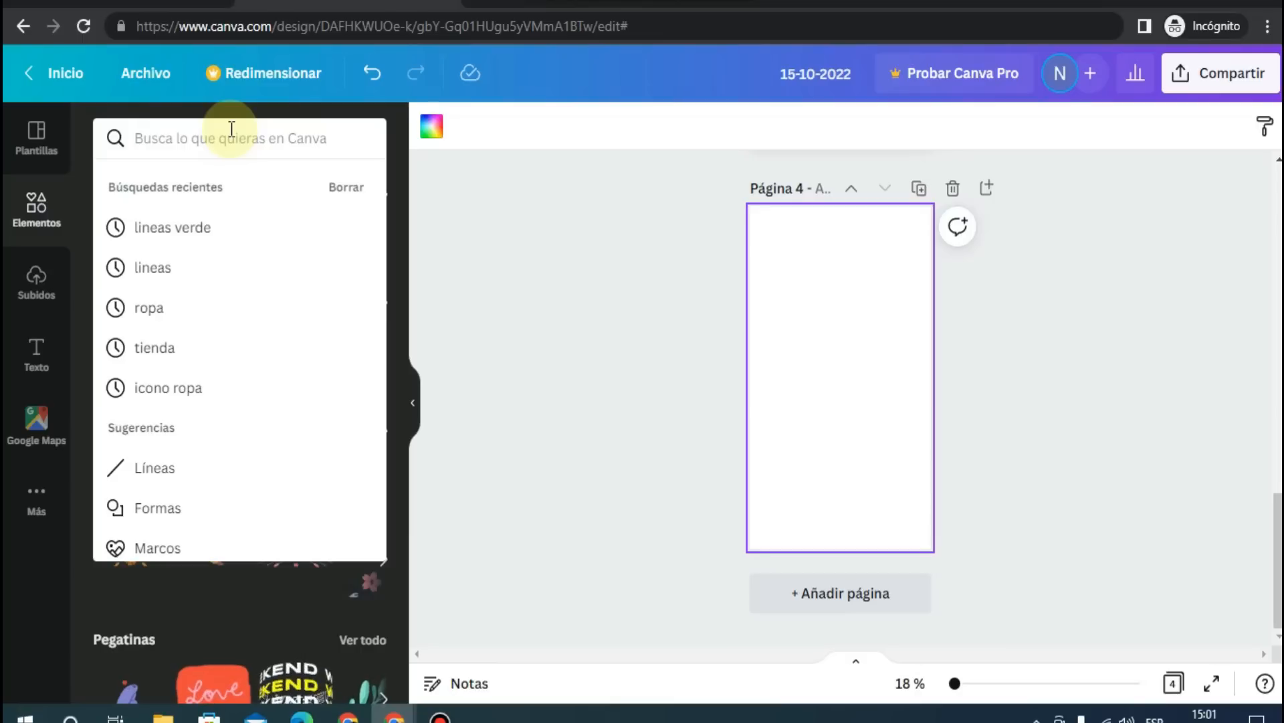
{"action": "type", "text": "ropa"}
{"action": "key", "text": "Return"}
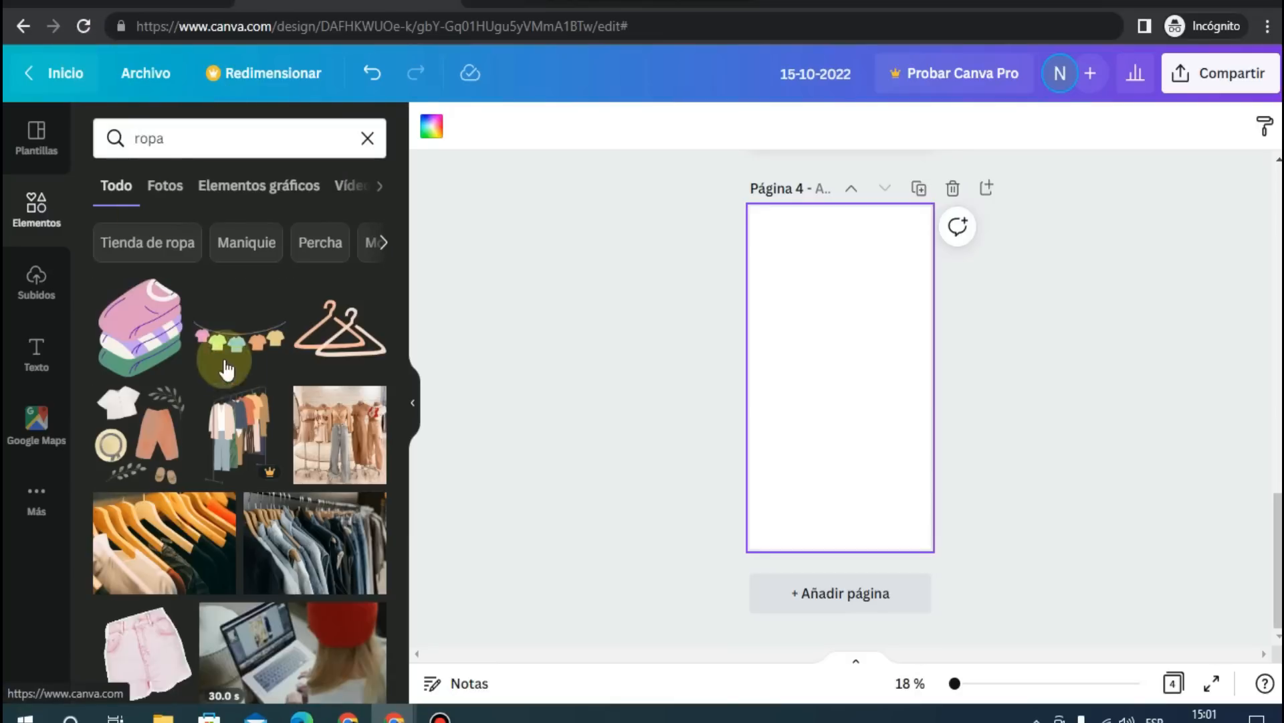
{"action": "left_click", "coordinate": [338, 328]}
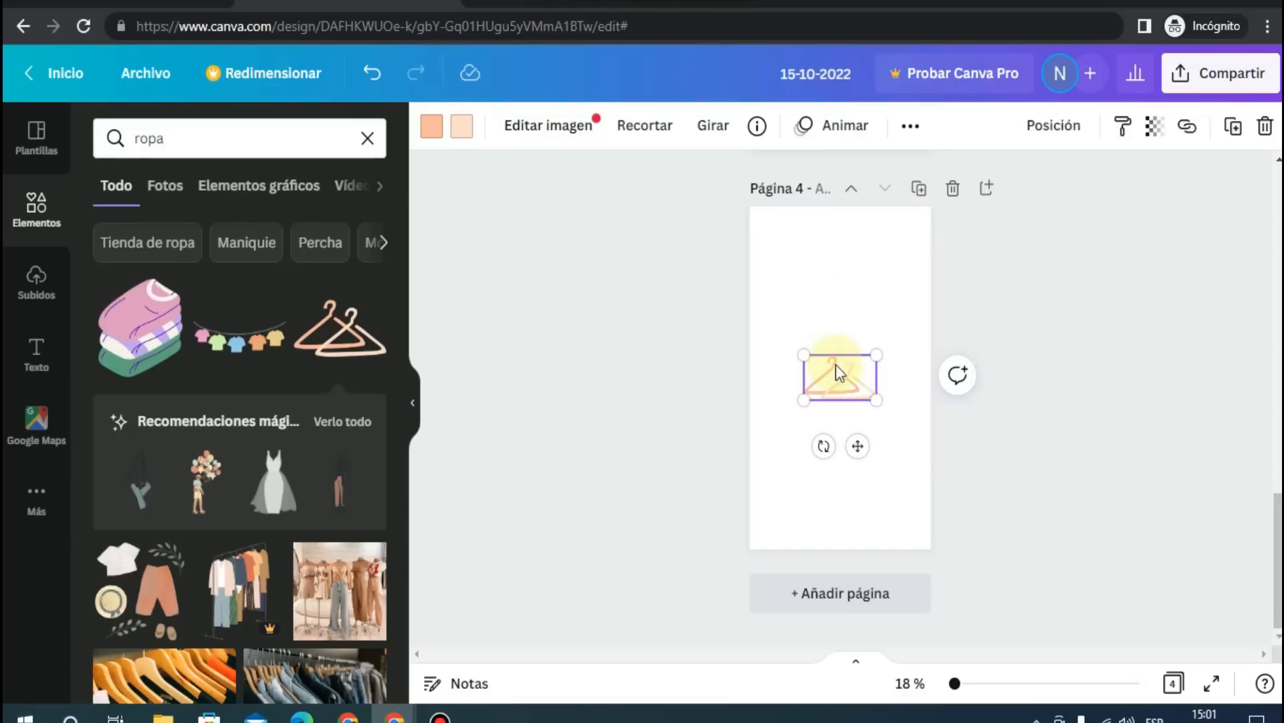
{"action": "left_click_drag", "start_coordinate": [863, 407], "coordinate": [857, 307]}
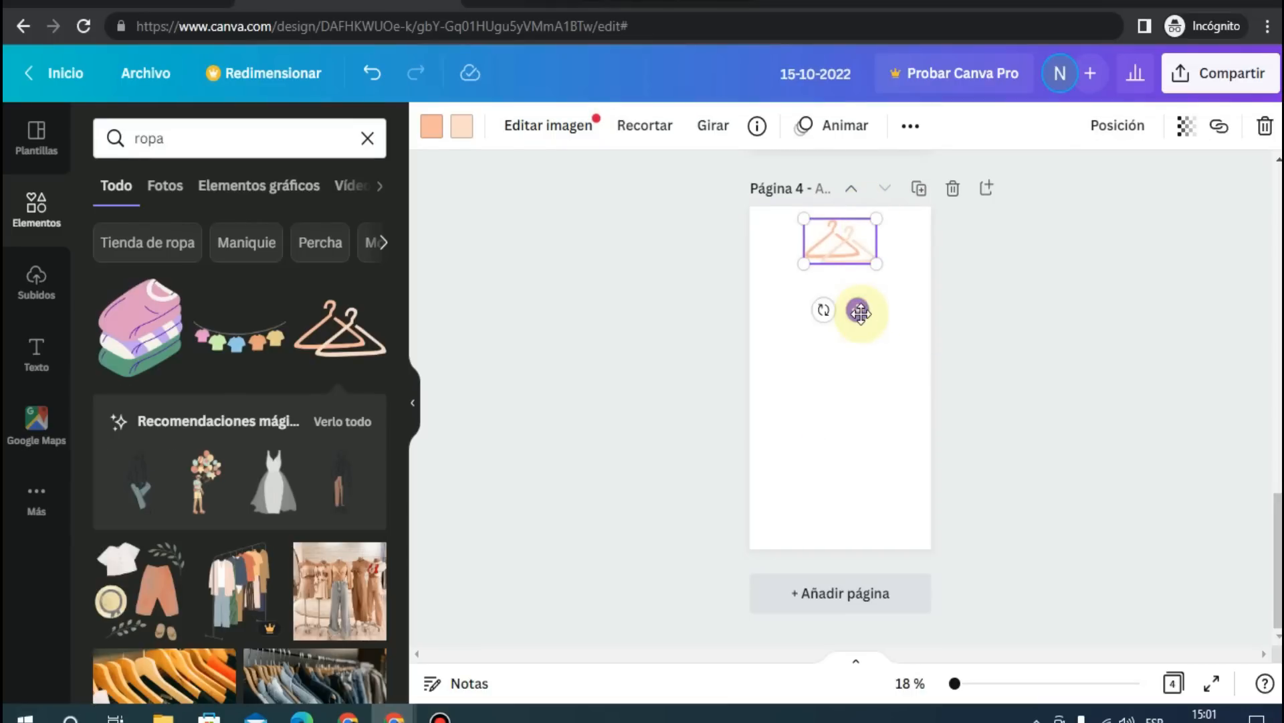
- Recolour the hanger graphic on page 4, making the pale hanger turquoise and the orange one light sand
{"action": "left_click", "coordinate": [470, 141]}
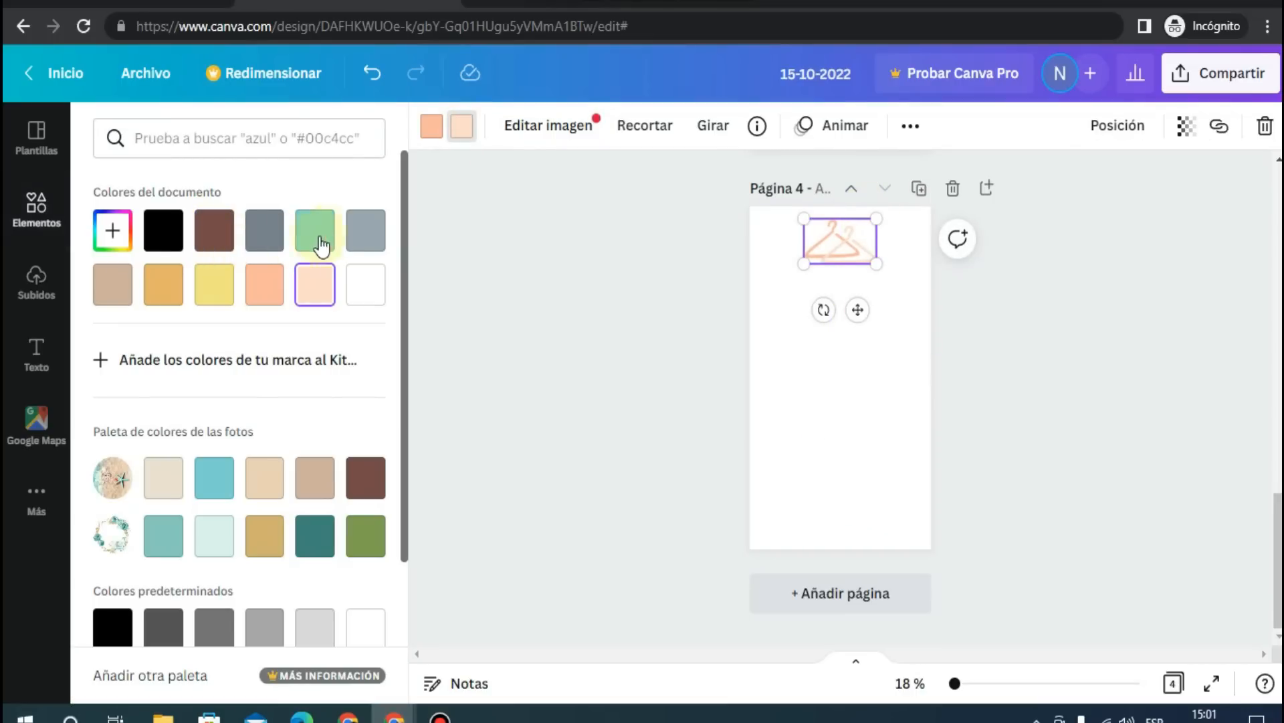
{"action": "left_click", "coordinate": [333, 238]}
{"action": "left_click", "coordinate": [430, 133]}
{"action": "left_click", "coordinate": [267, 481]}
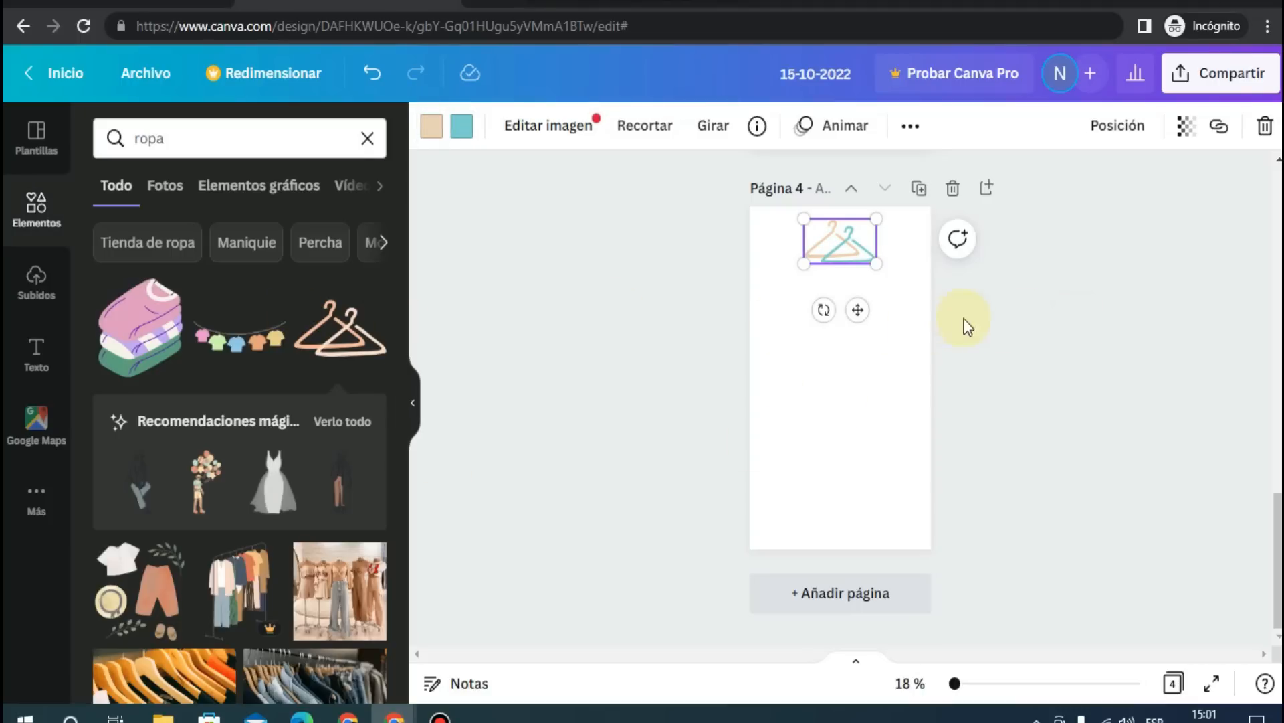
{"action": "scroll", "coordinate": [927, 314], "scroll_direction": "up", "scroll_amount": 1}
{"action": "scroll", "coordinate": [927, 315], "scroll_direction": "up", "scroll_amount": 5}
{"action": "scroll", "coordinate": [867, 227], "scroll_direction": "down", "scroll_amount": 3}
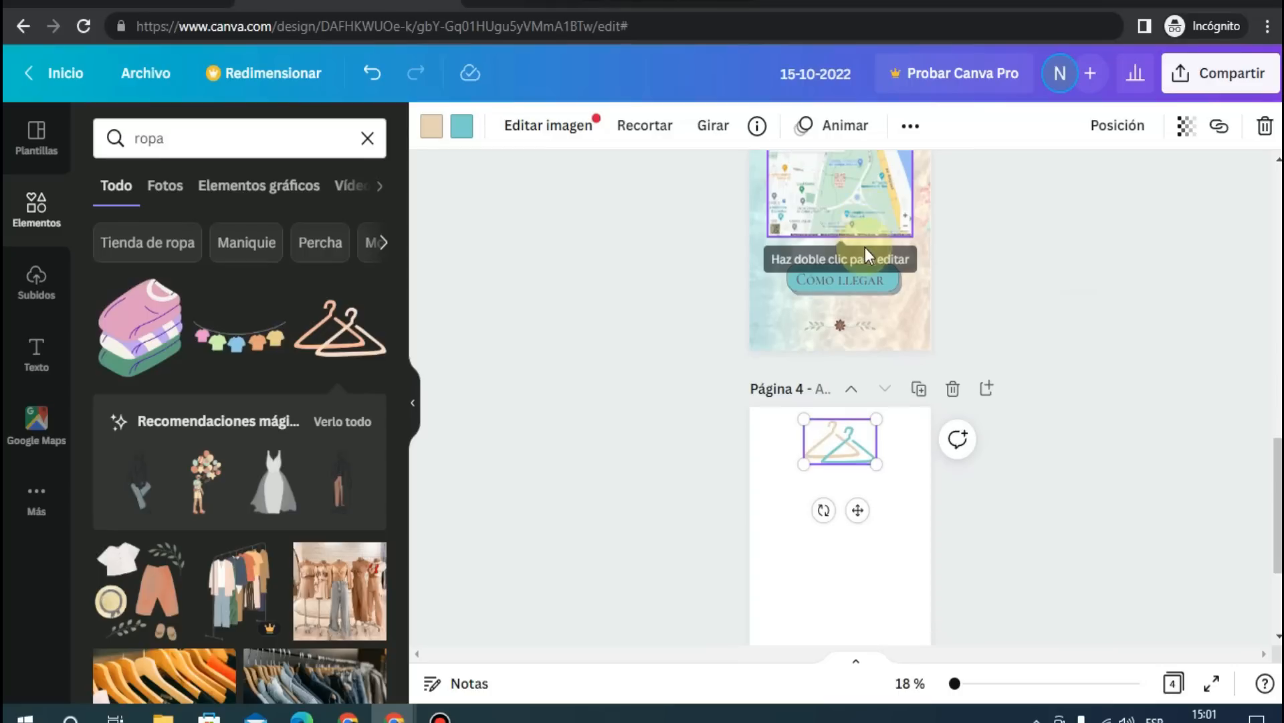
- Copy page 3's title onto page 4, change it to "Código de vestimeta" and fit it on one line beneath the hangers
{"action": "scroll", "coordinate": [872, 221], "scroll_direction": "up", "scroll_amount": 4}
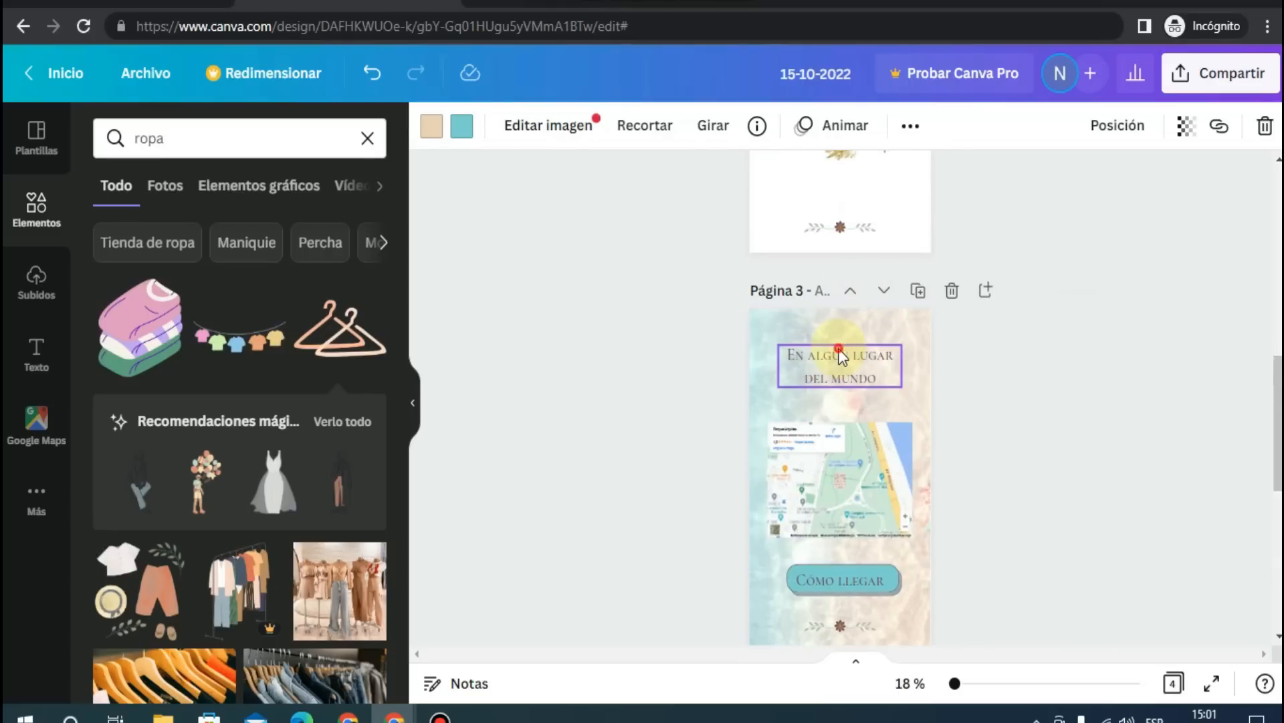
{"action": "left_click", "coordinate": [842, 355]}
{"action": "key", "text": "ctrl+c"}
{"action": "scroll", "coordinate": [914, 352], "scroll_direction": "down", "scroll_amount": 8}
{"action": "left_click", "coordinate": [905, 371]}
{"action": "key", "text": "ctrl+v"}
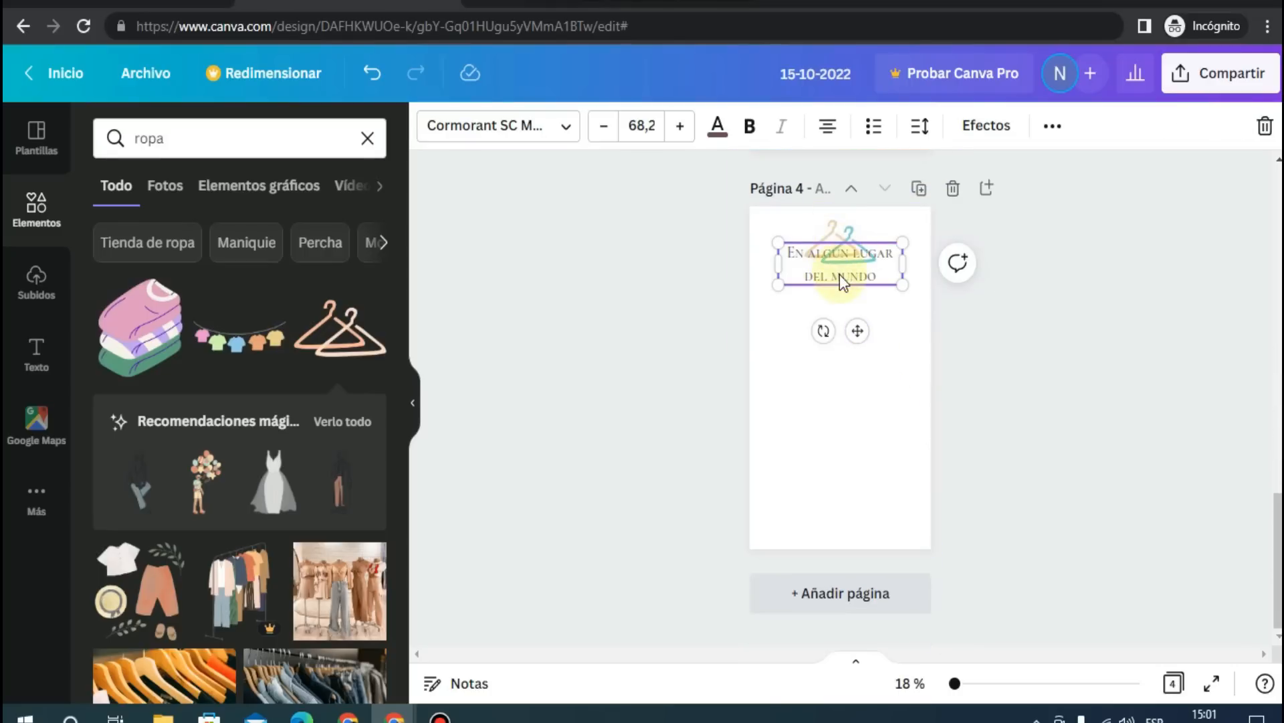
{"action": "left_click_drag", "start_coordinate": [840, 274], "coordinate": [841, 296]}
{"action": "double_click", "coordinate": [842, 296]}
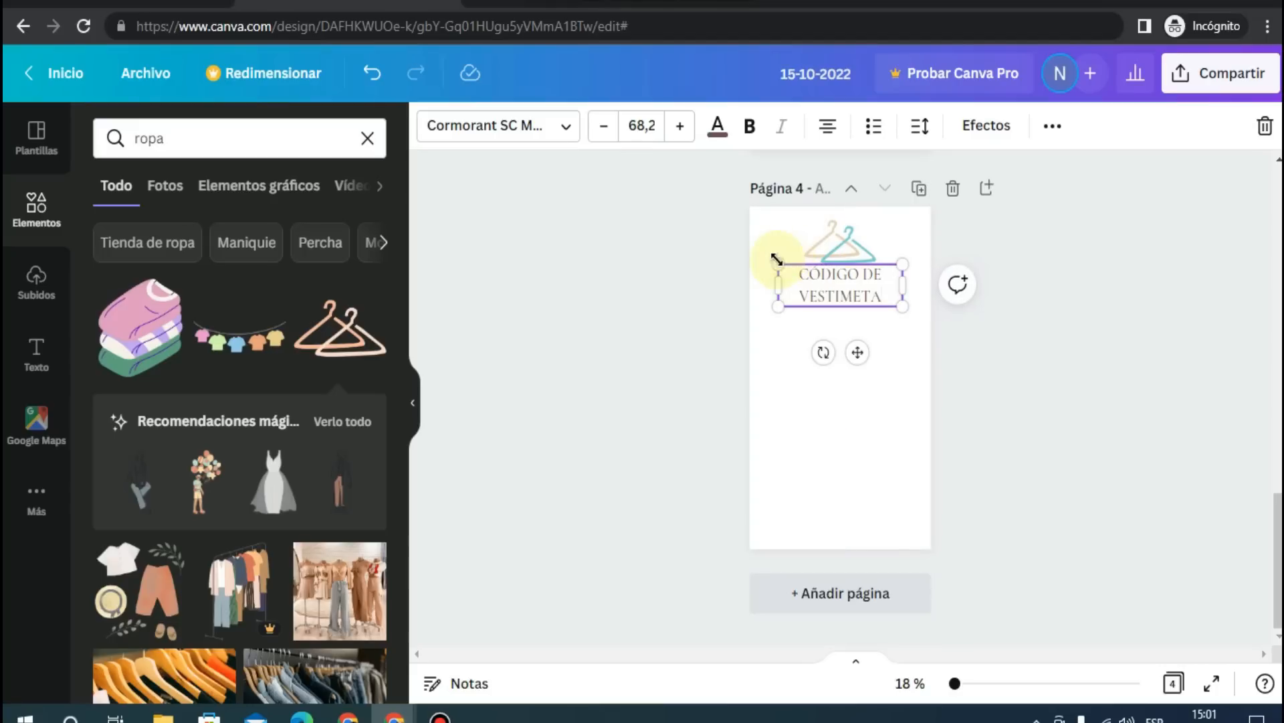
{"action": "left_click_drag", "start_coordinate": [776, 265], "coordinate": [813, 277]}
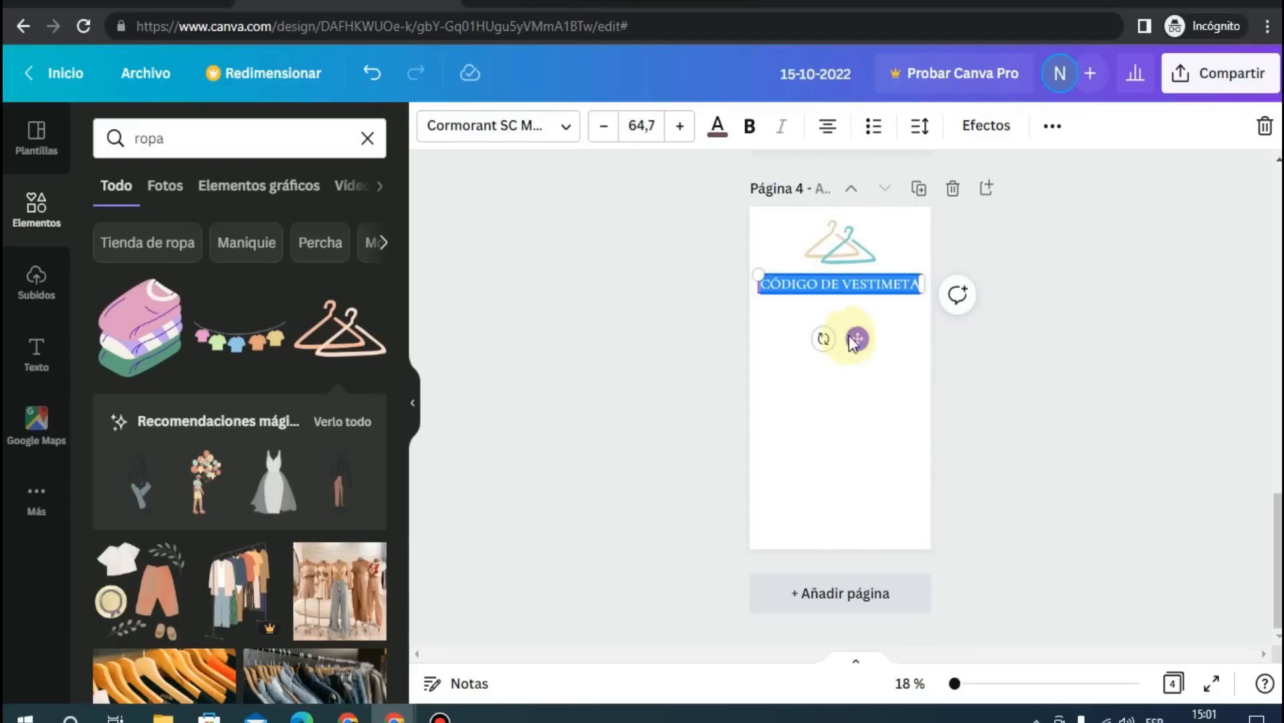
- Copy the script-style time text from page 2 onto page 4 and place it beneath the dress-code heading
{"action": "scroll", "coordinate": [851, 325], "scroll_direction": "up", "scroll_amount": 11}
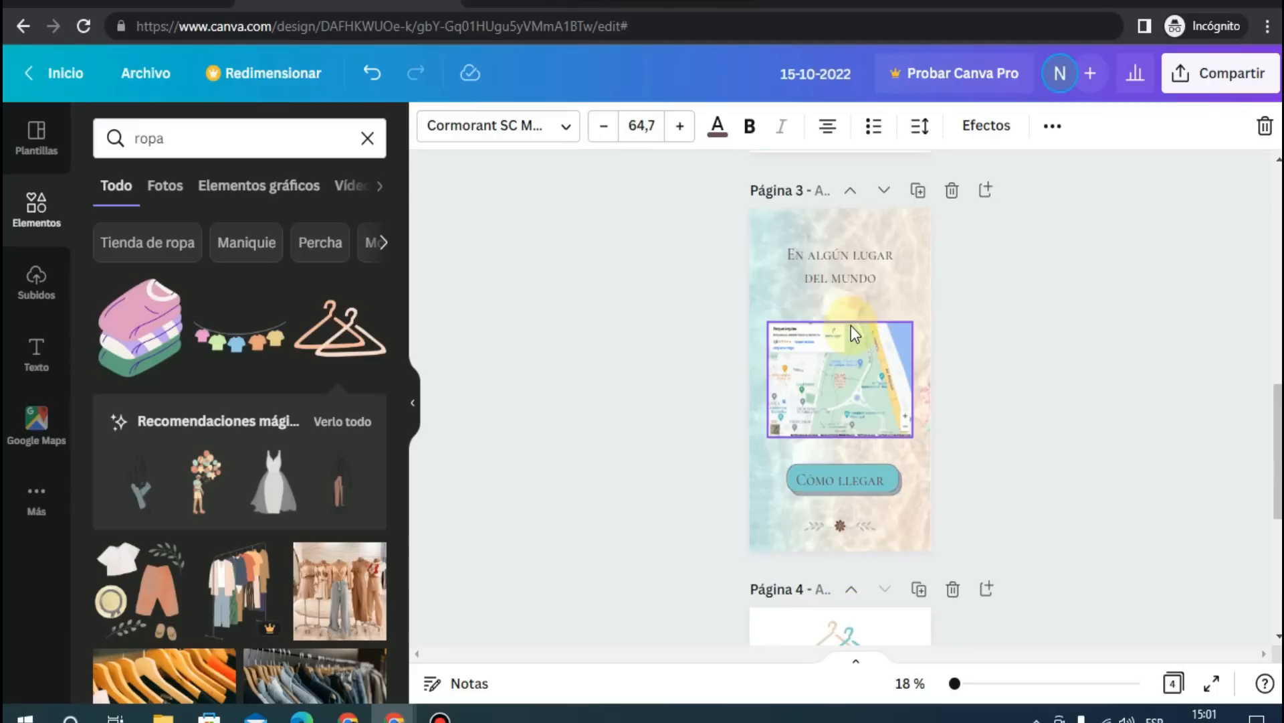
{"action": "left_click", "coordinate": [840, 390]}
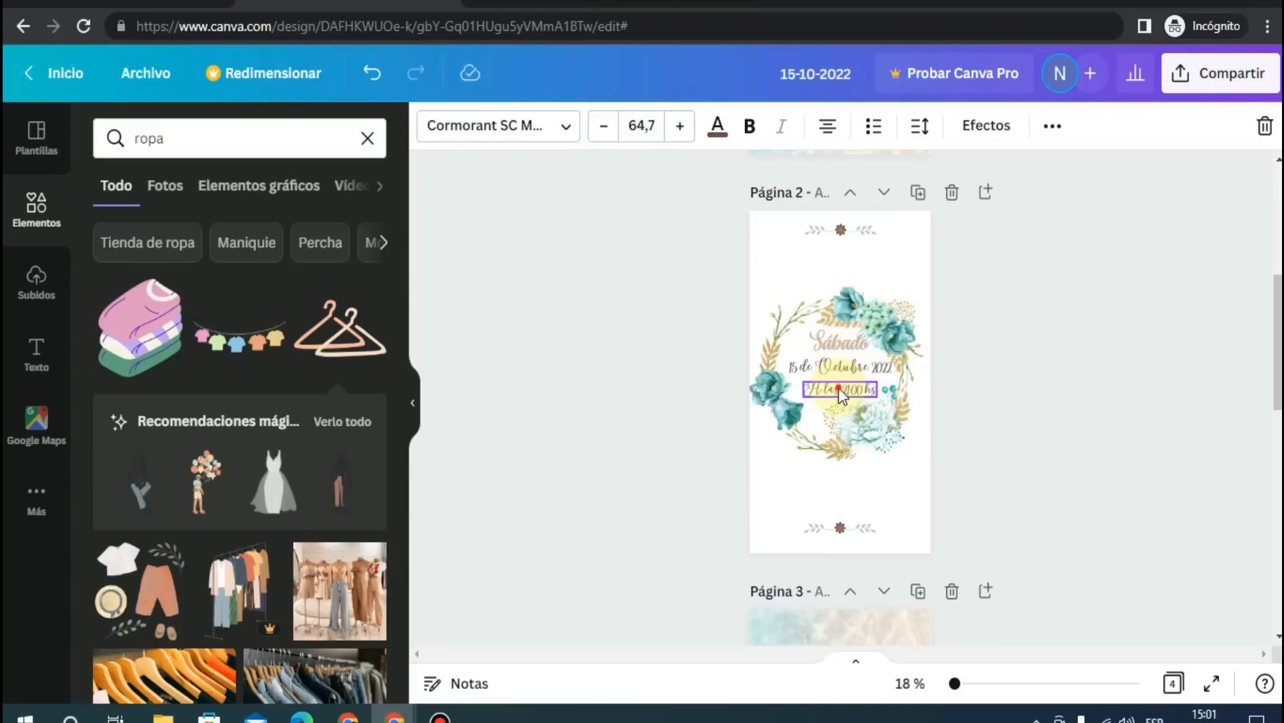
{"action": "scroll", "coordinate": [842, 392], "scroll_direction": "down", "scroll_amount": 11}
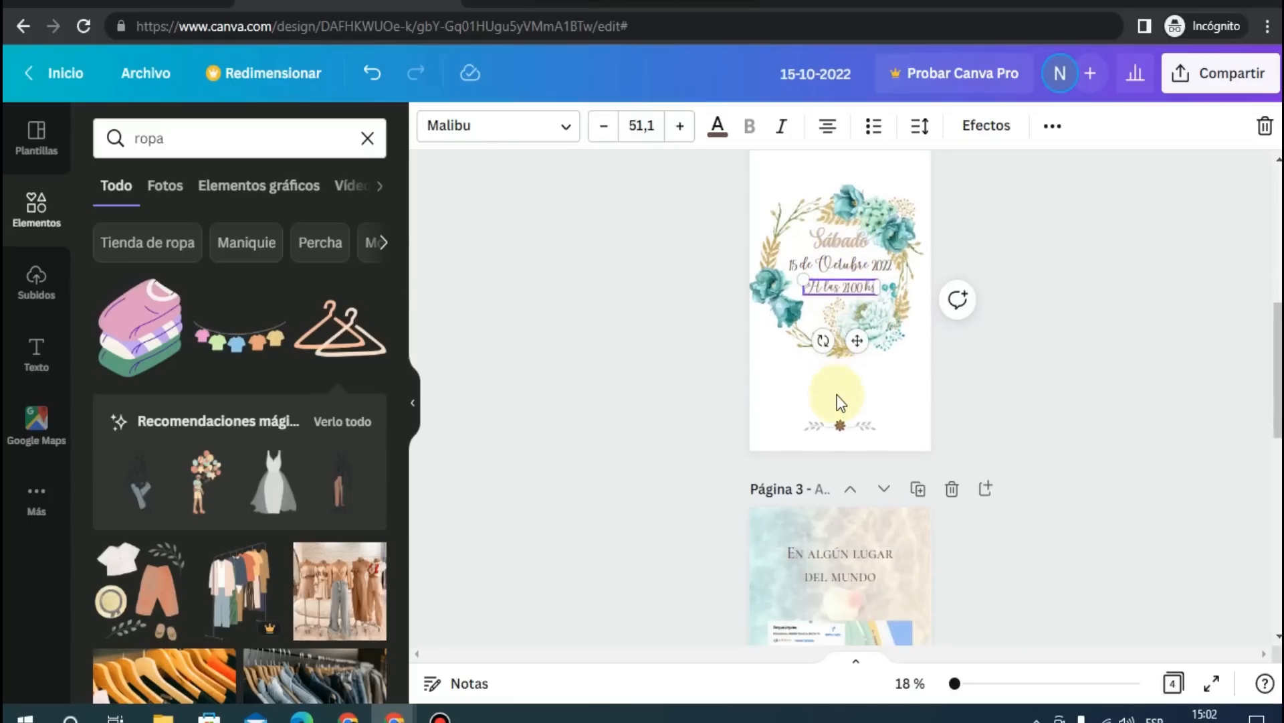
{"action": "left_click", "coordinate": [862, 388]}
{"action": "key", "text": "ctrl+v"}
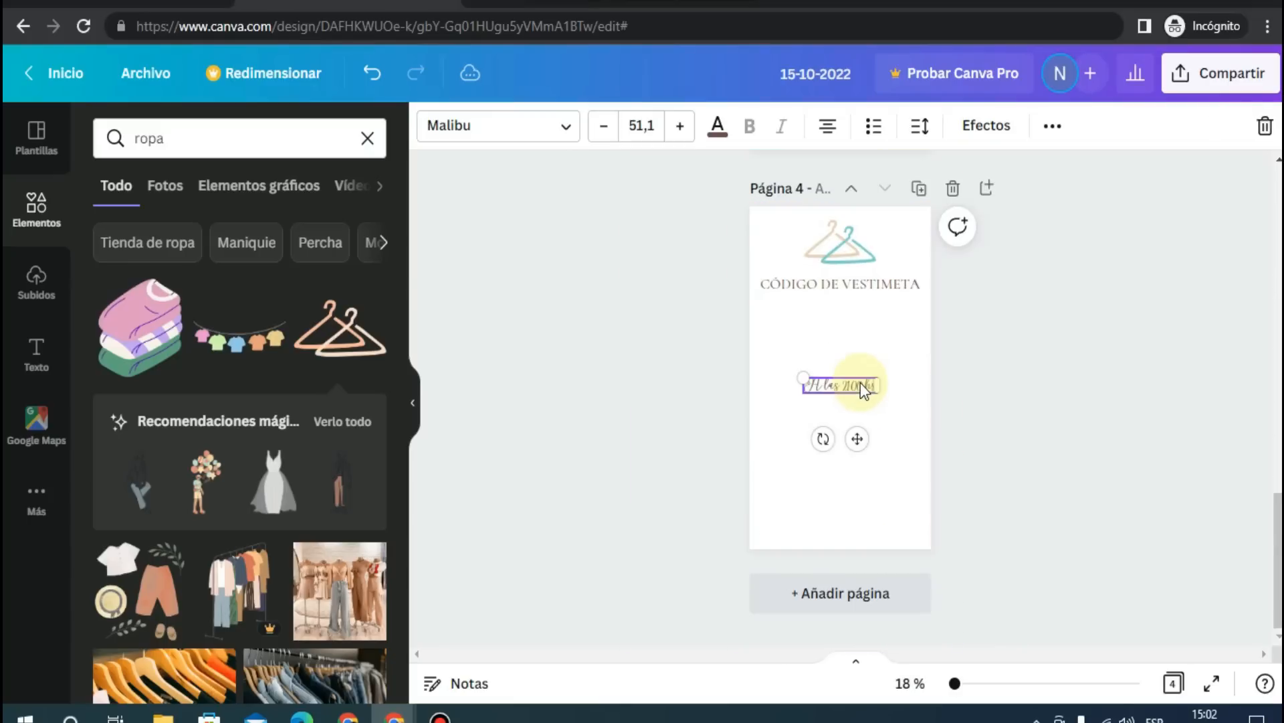
{"action": "left_click_drag", "start_coordinate": [847, 386], "coordinate": [883, 324]}
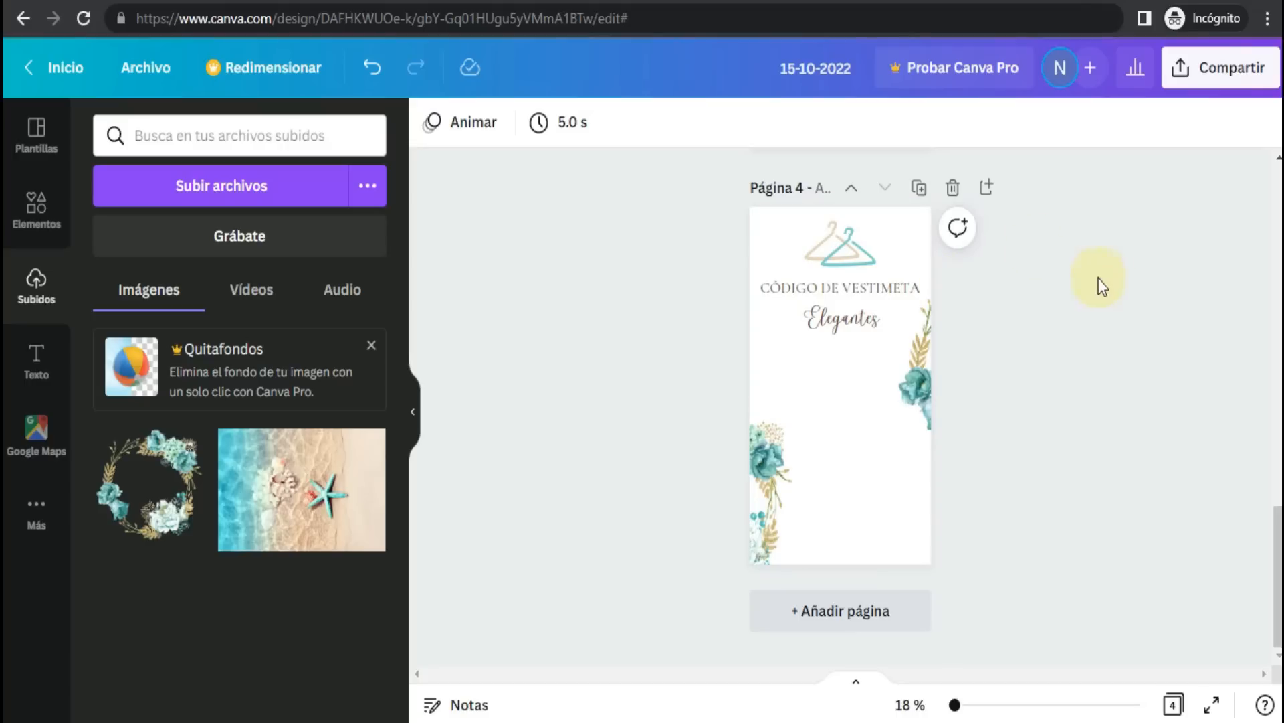
- Duplicate the dress-code heading on page 4 and place the copy centred in the lower half of the page
{"action": "left_click", "coordinate": [830, 289]}
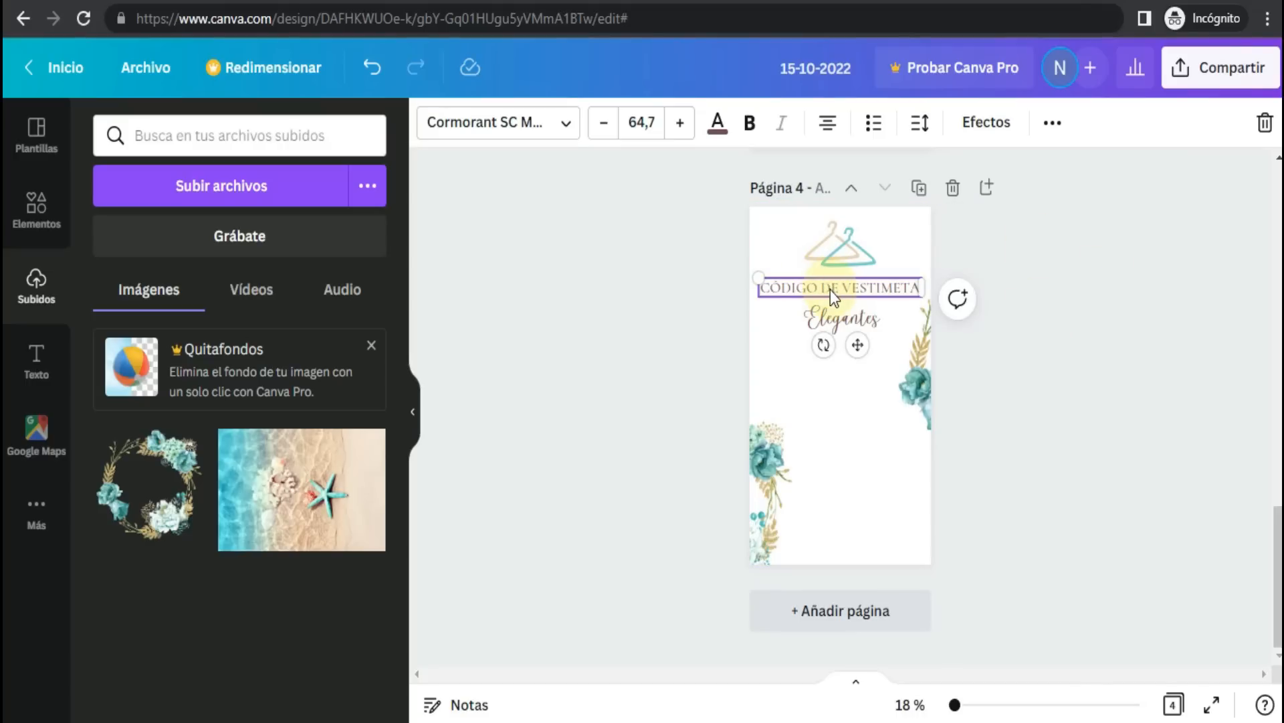
{"action": "key", "text": "ctrl+d"}
{"action": "left_click_drag", "start_coordinate": [858, 344], "coordinate": [859, 467]}
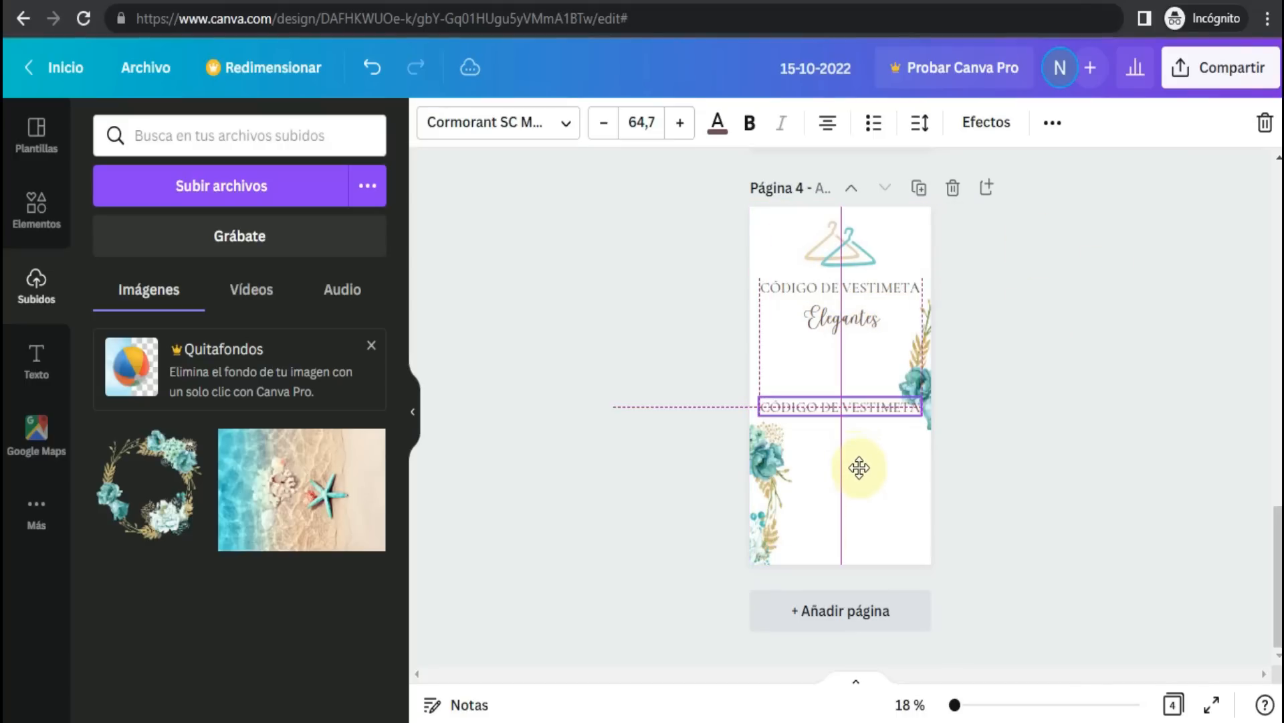
- Copy the turquoise "Cómo llegar" button with its label from page 3 onto page 4, beneath "Tu presencia es importante"
{"action": "scroll", "coordinate": [862, 487], "scroll_direction": "up", "scroll_amount": 6}
{"action": "left_click", "coordinate": [862, 487]}
{"action": "left_click", "coordinate": [871, 475]}
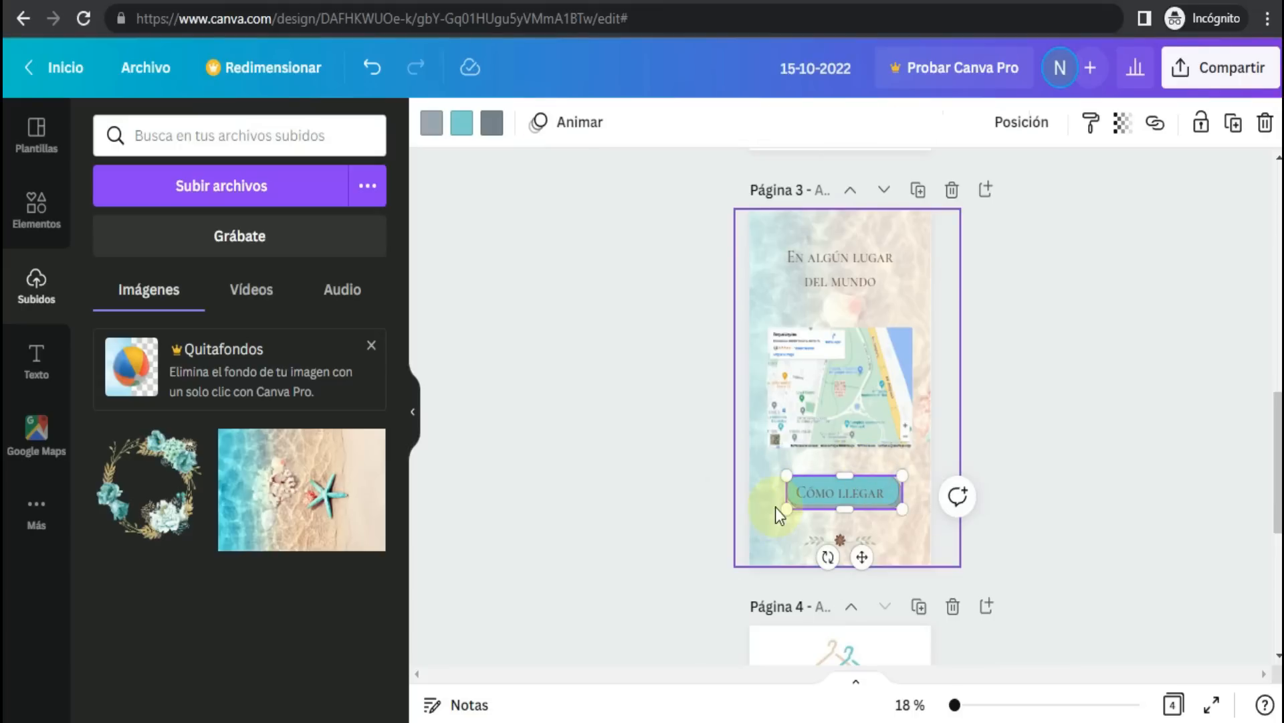
{"action": "left_click", "coordinate": [849, 488]}
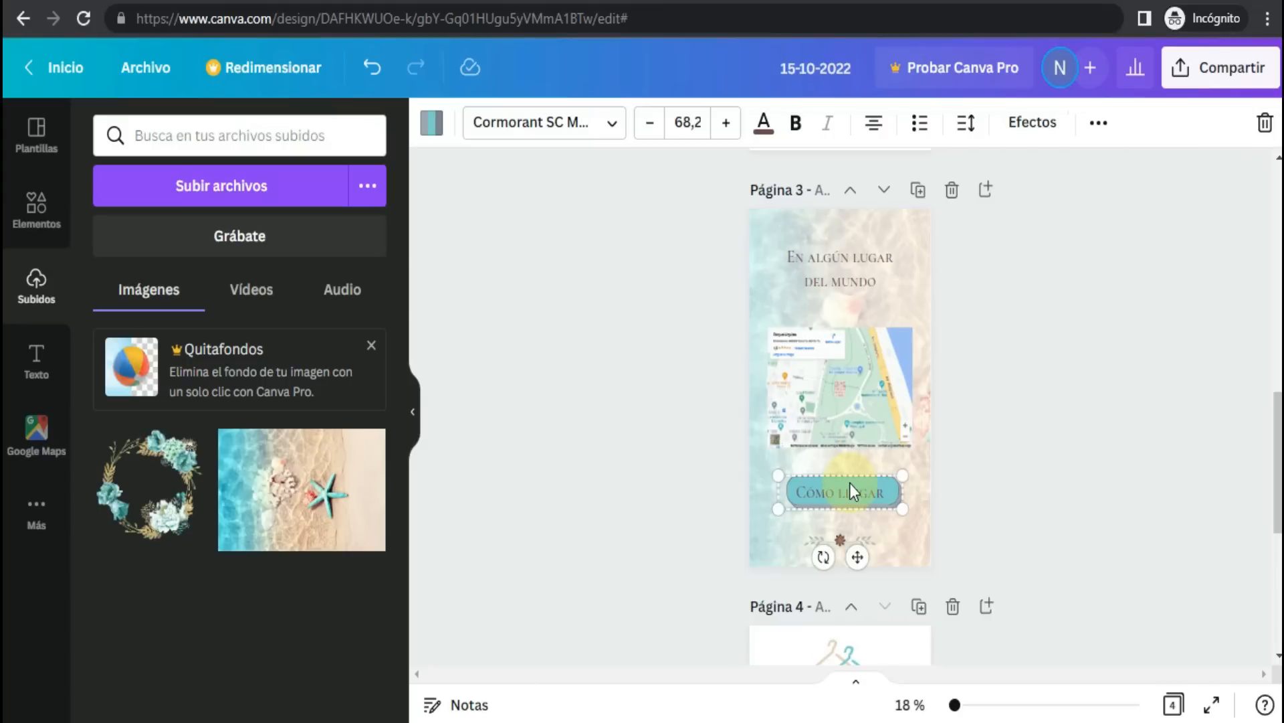
{"action": "left_click", "coordinate": [1087, 407]}
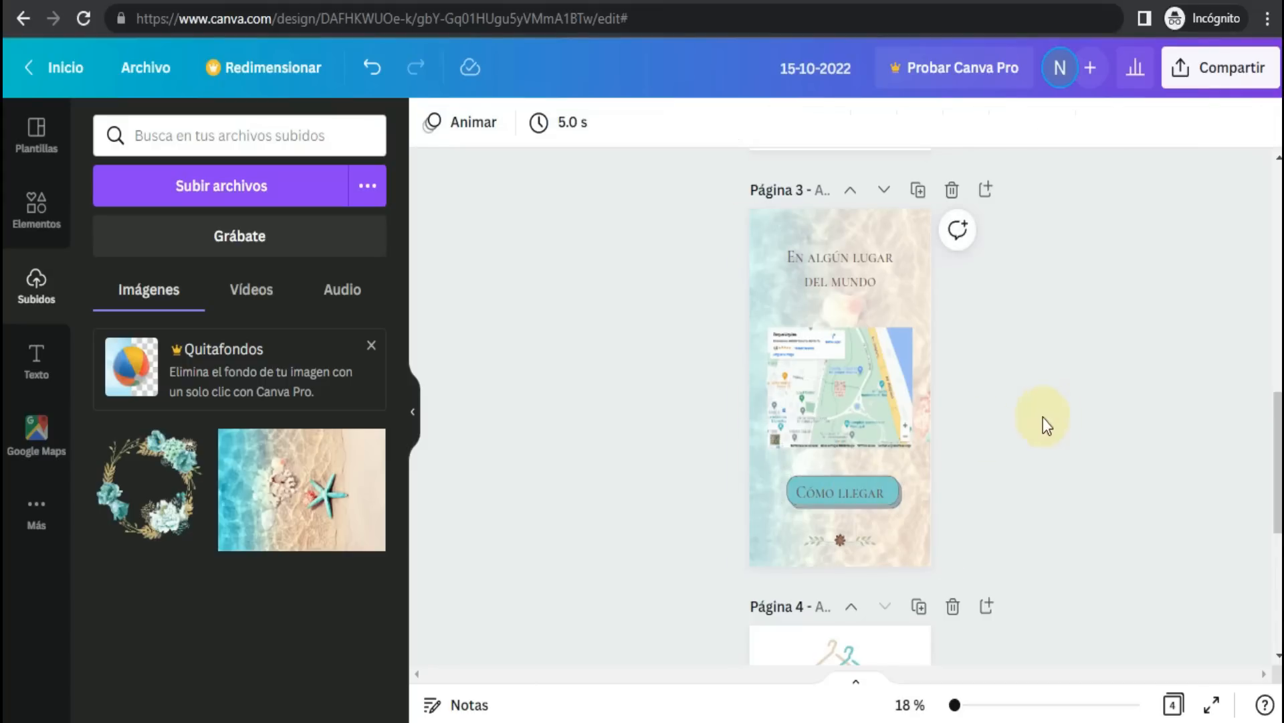
{"action": "scroll", "coordinate": [907, 476], "scroll_direction": "down", "scroll_amount": 5}
{"action": "left_click", "coordinate": [901, 641]}
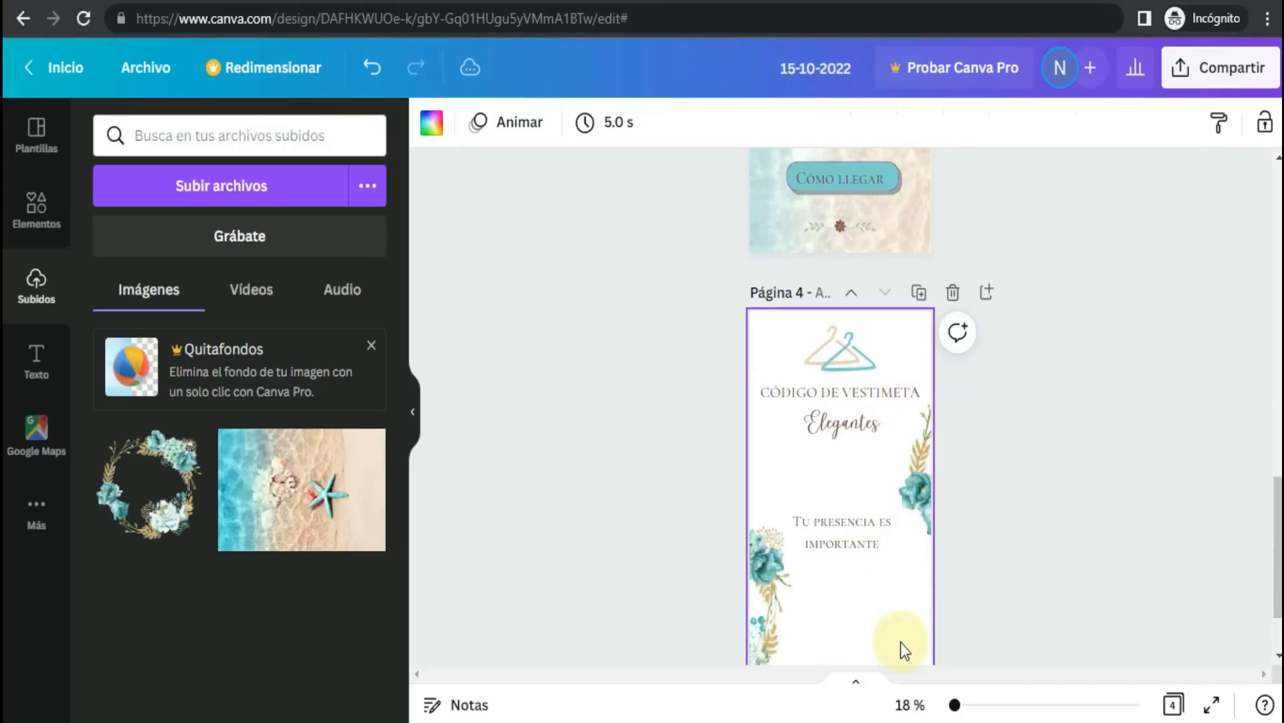
{"action": "key", "text": "ctrl+v"}
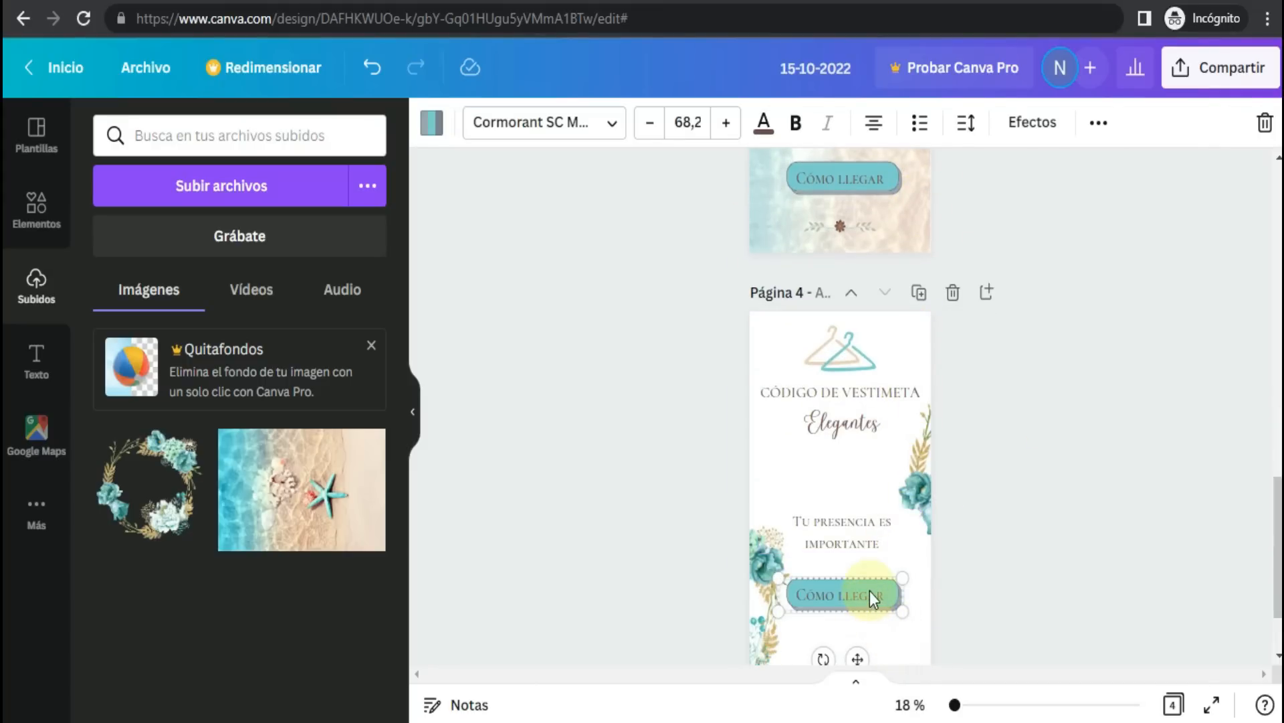
{"action": "left_click", "coordinate": [1078, 524]}
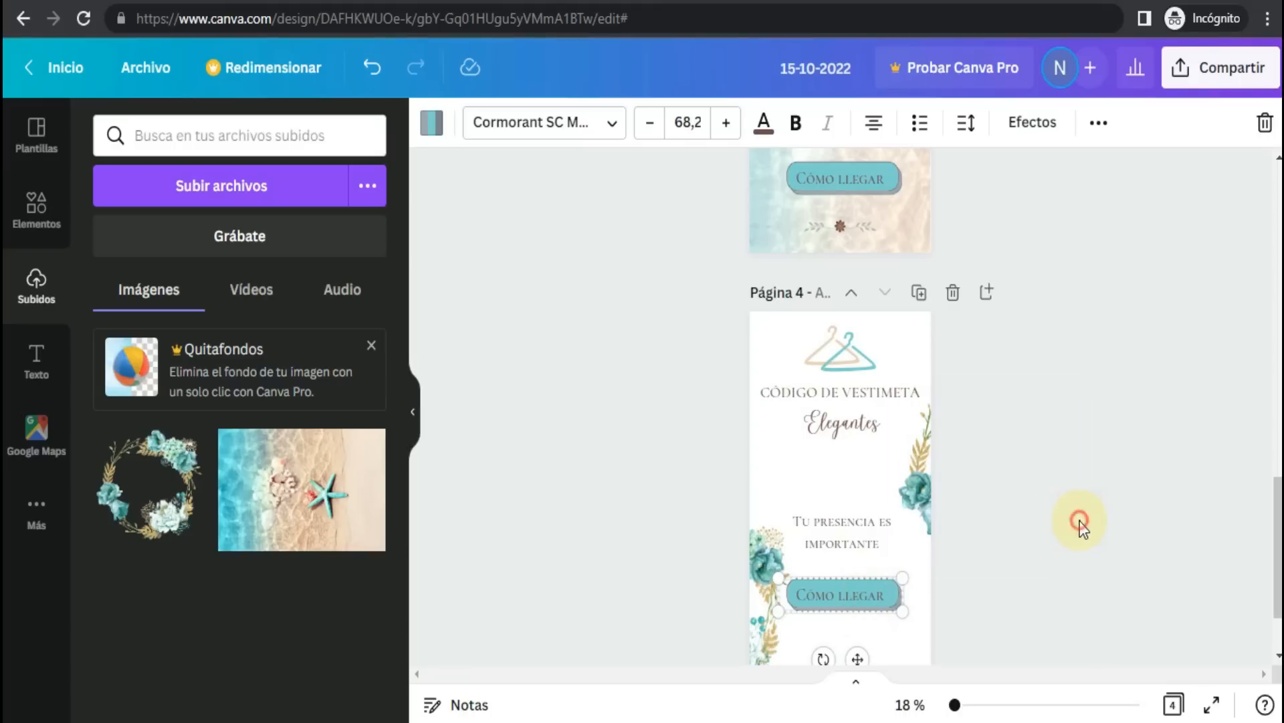
{"action": "left_click", "coordinate": [871, 596]}
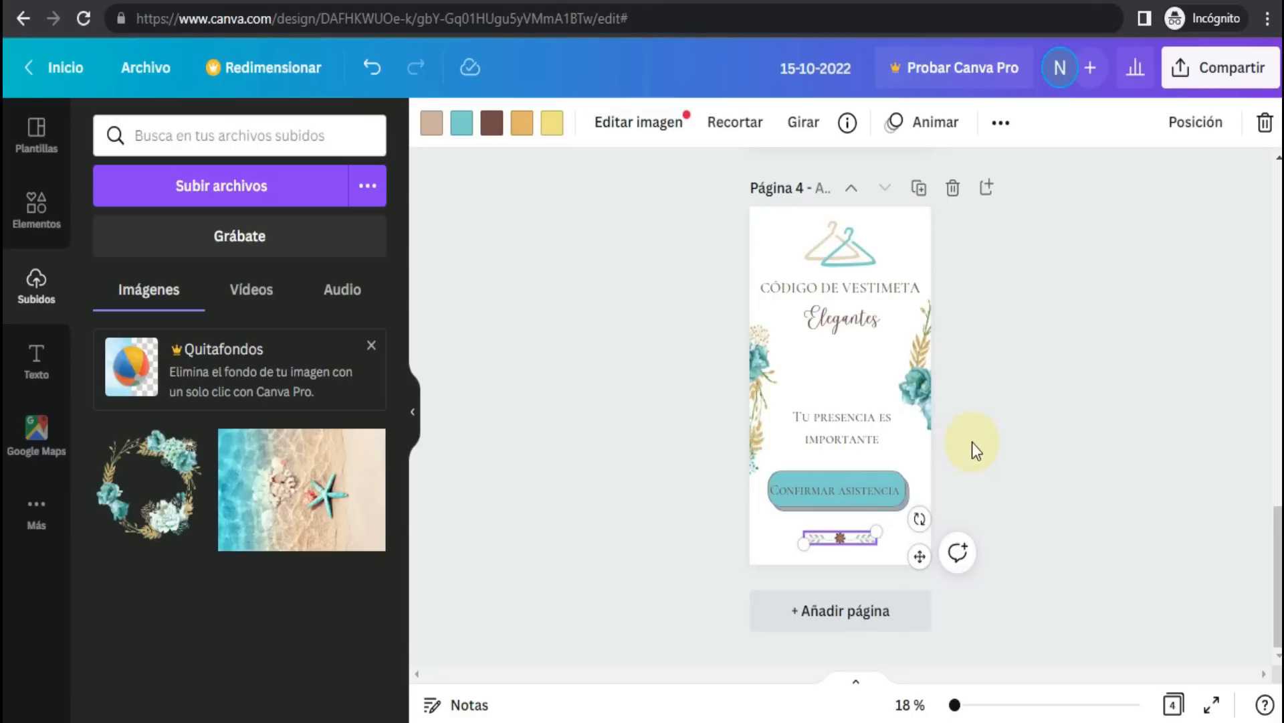
- Duplicate page 4 to create a fifth page
{"action": "scroll", "coordinate": [872, 433], "scroll_direction": "up", "scroll_amount": 2}
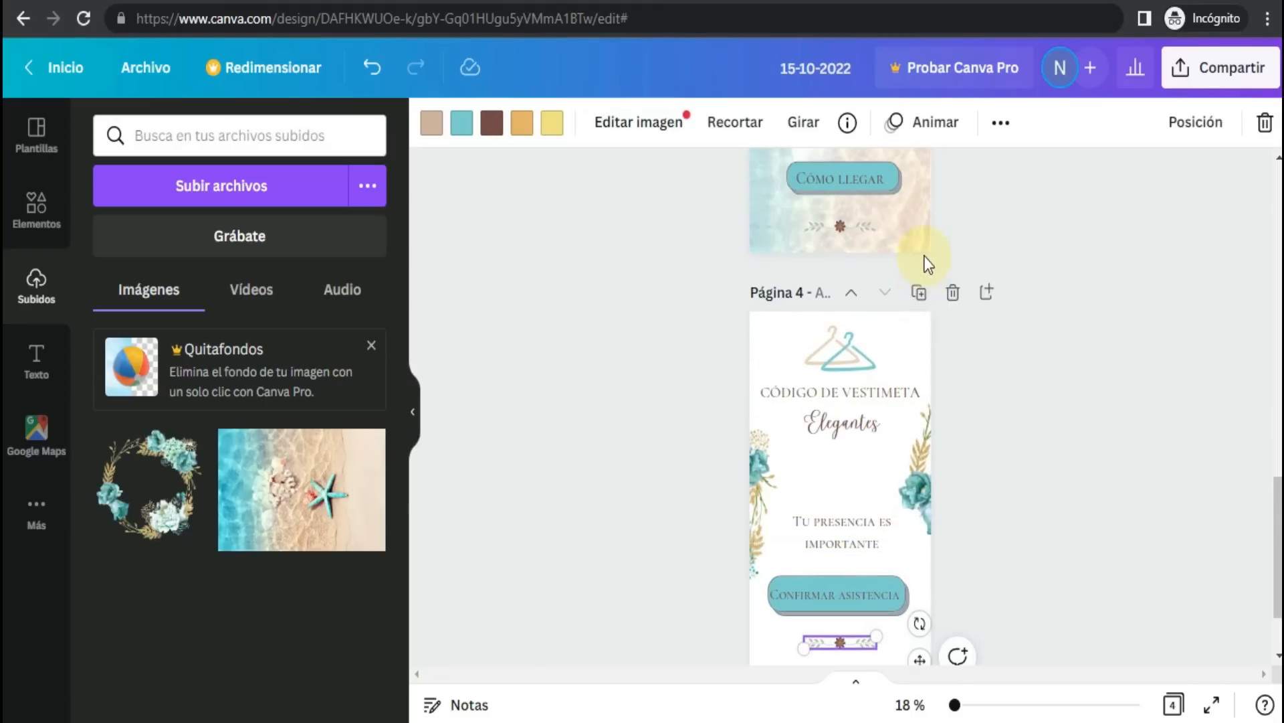
{"action": "left_click", "coordinate": [919, 295]}
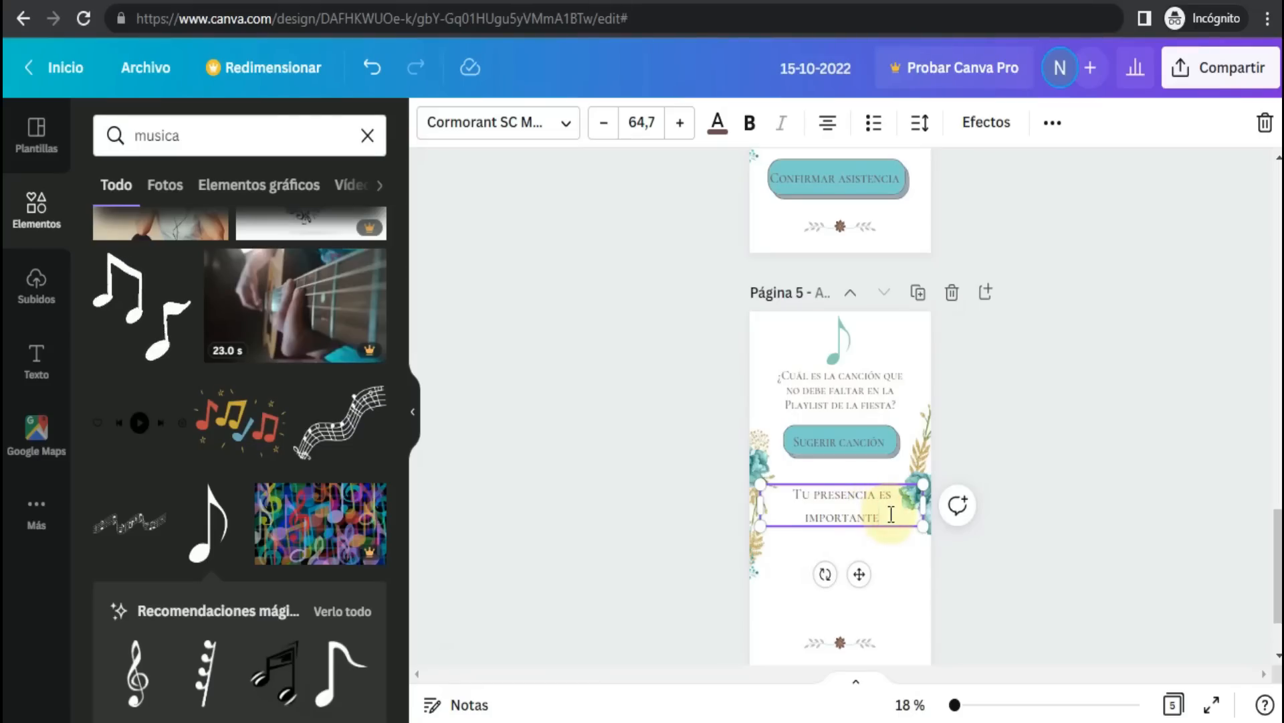
- Replace page 5's "Tu presencia es importante" with the gift message starting "Si te interesa hacerme un regalo", including the bank details, and shrink the text
{"action": "left_click_drag", "start_coordinate": [884, 517], "coordinate": [780, 488]}
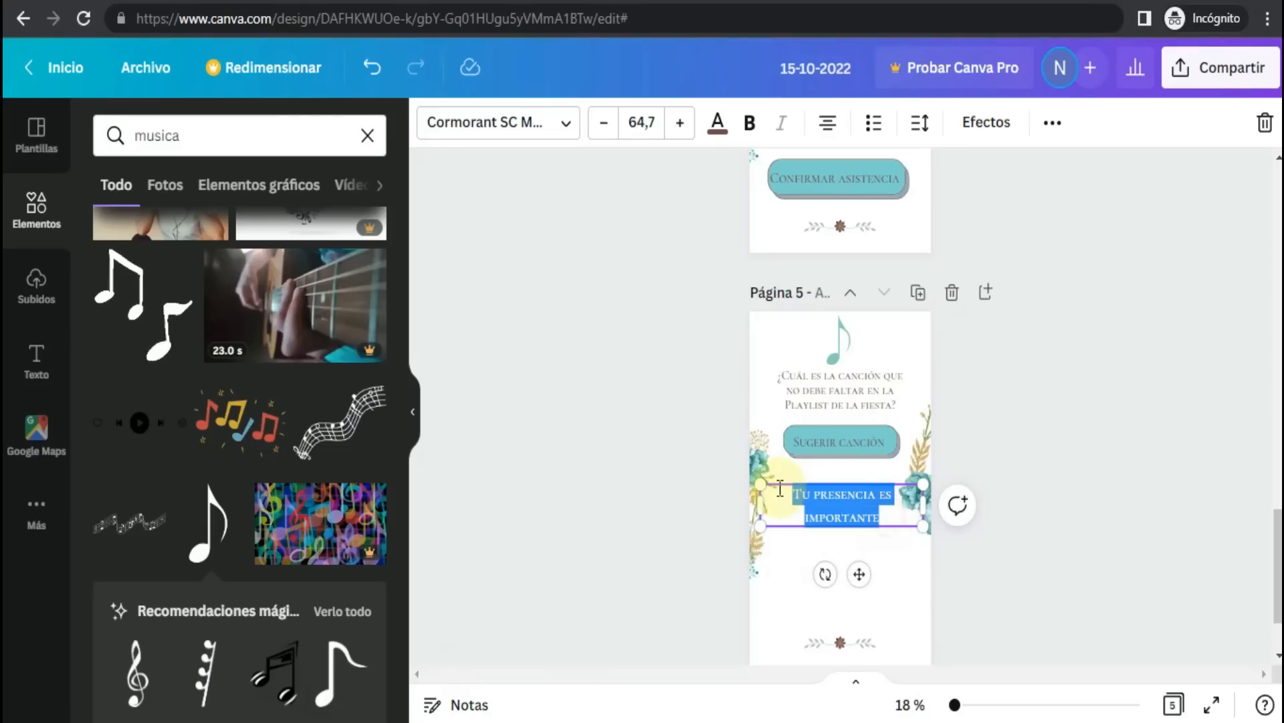
{"action": "type", "text": "Si"}
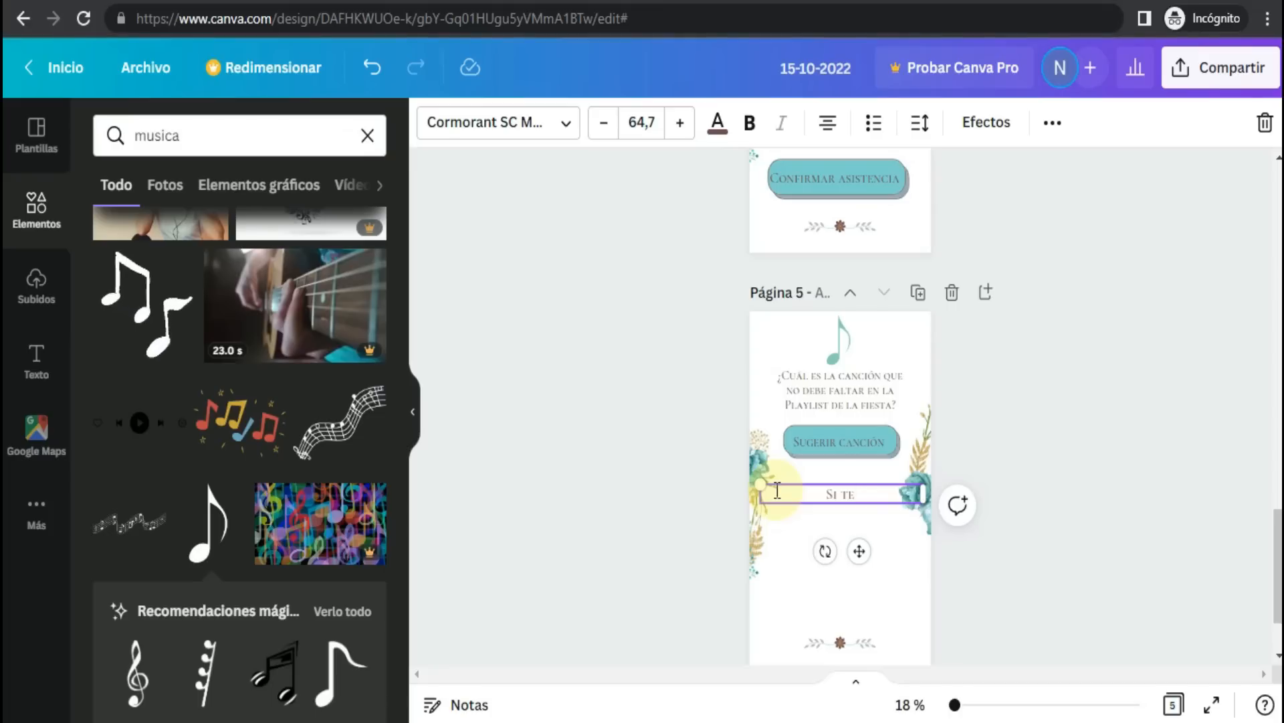
{"action": "key", "text": "ctrl+v"}
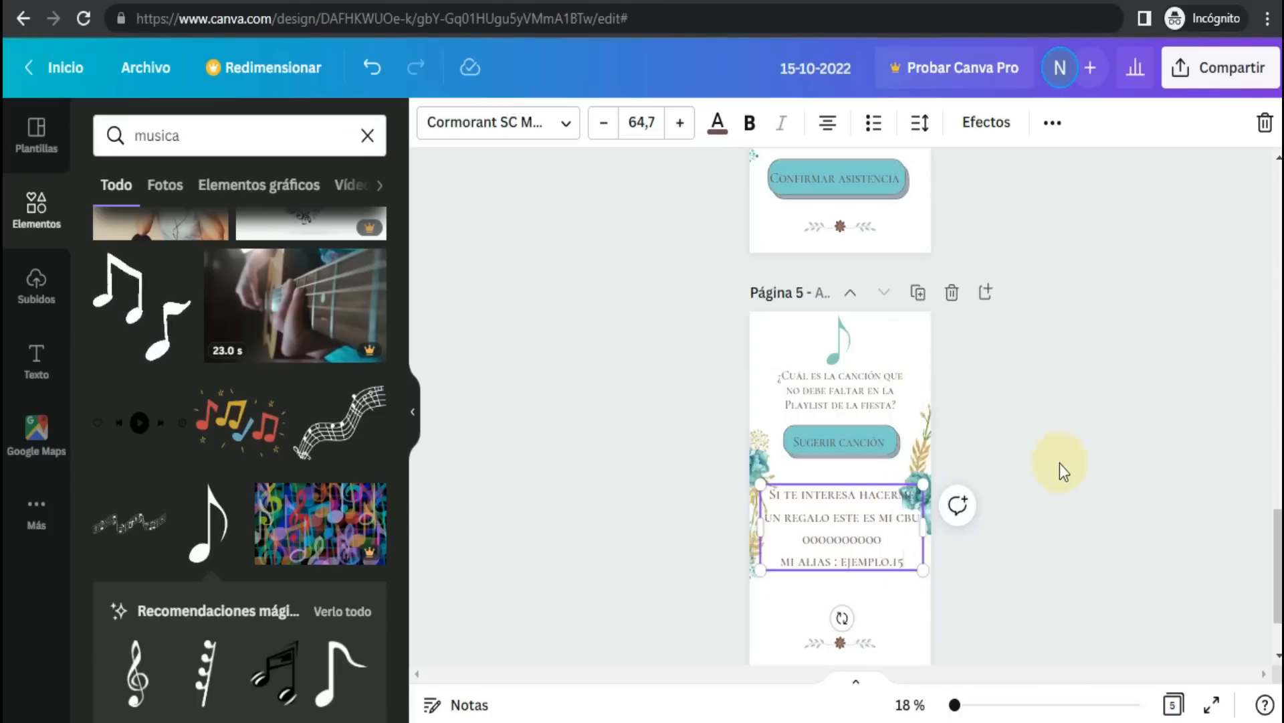
{"action": "mouse_move", "coordinate": [760, 483]}
{"action": "left_mouse_down"}
{"action": "mouse_move", "coordinate": [775, 502]}
{"action": "mouse_move", "coordinate": [768, 481]}
{"action": "left_mouse_up"}
{"action": "left_click", "coordinate": [1089, 444]}
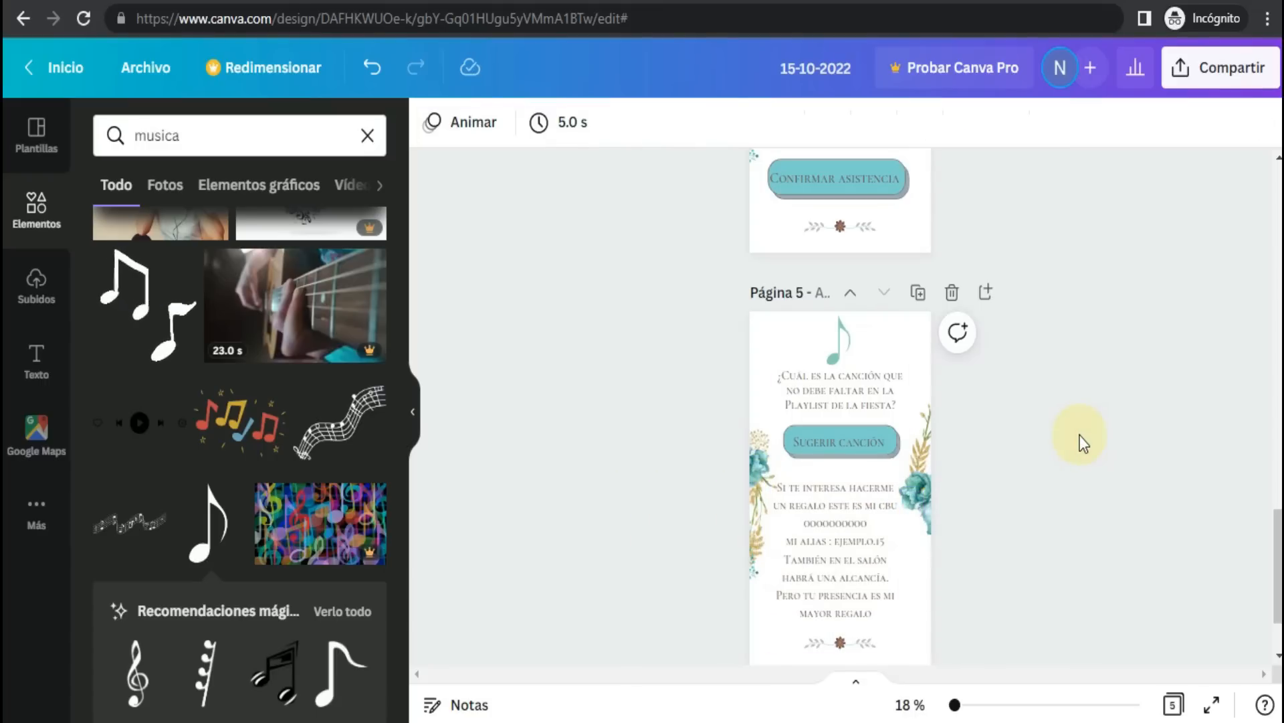
{"action": "scroll", "coordinate": [970, 405], "scroll_direction": "up", "scroll_amount": 10}
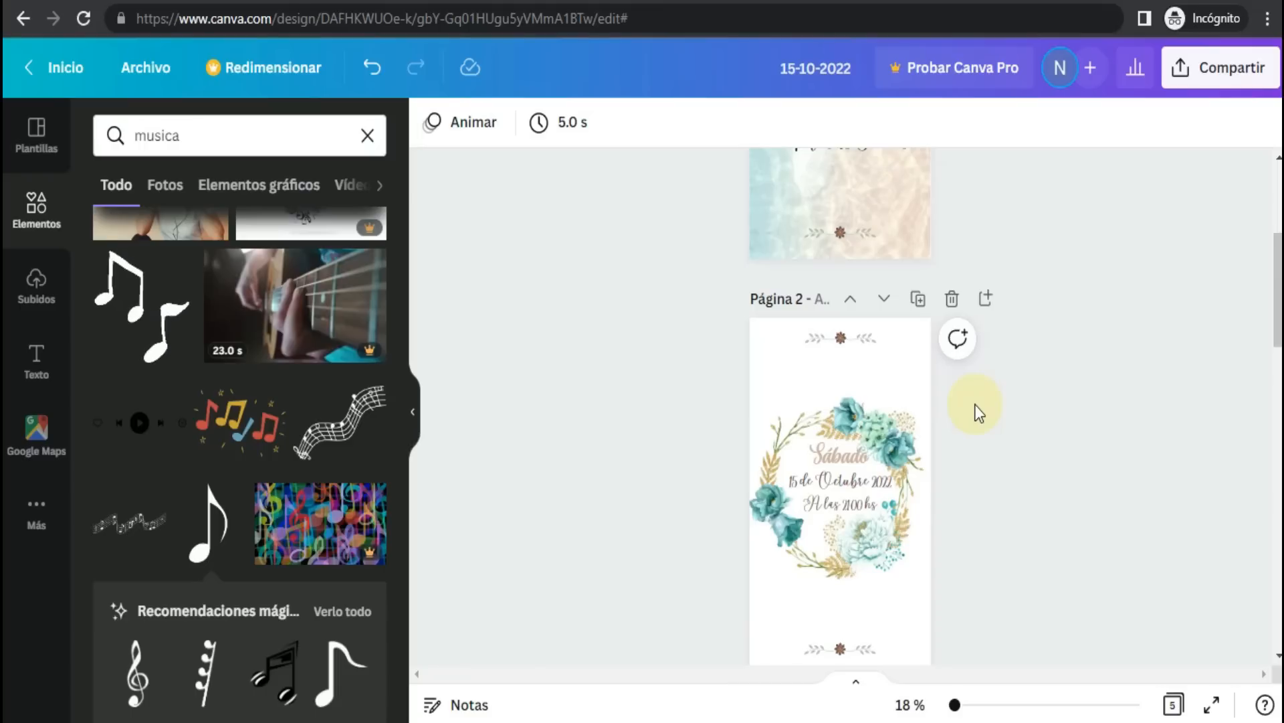
{"action": "left_click", "coordinate": [897, 619]}
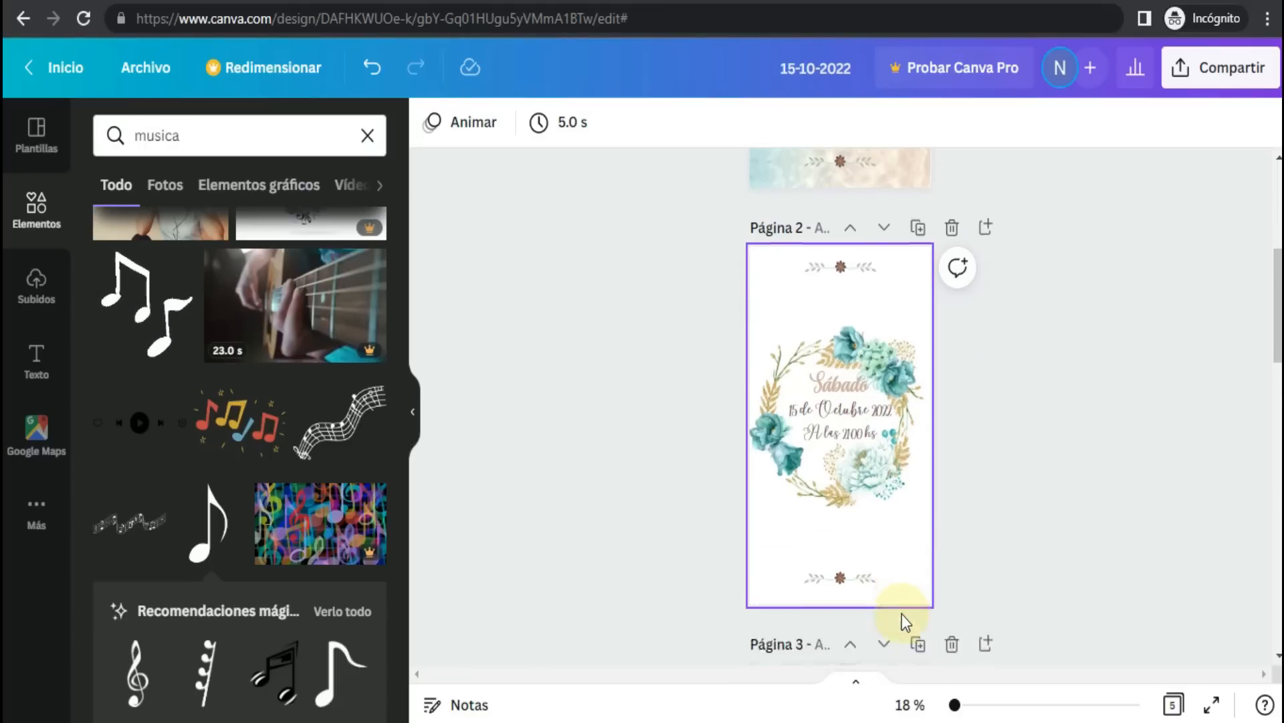
{"action": "scroll", "coordinate": [897, 602], "scroll_direction": "down", "scroll_amount": 3}
{"action": "scroll", "coordinate": [898, 553], "scroll_direction": "up", "scroll_amount": 3}
{"action": "left_click", "coordinate": [907, 520]}
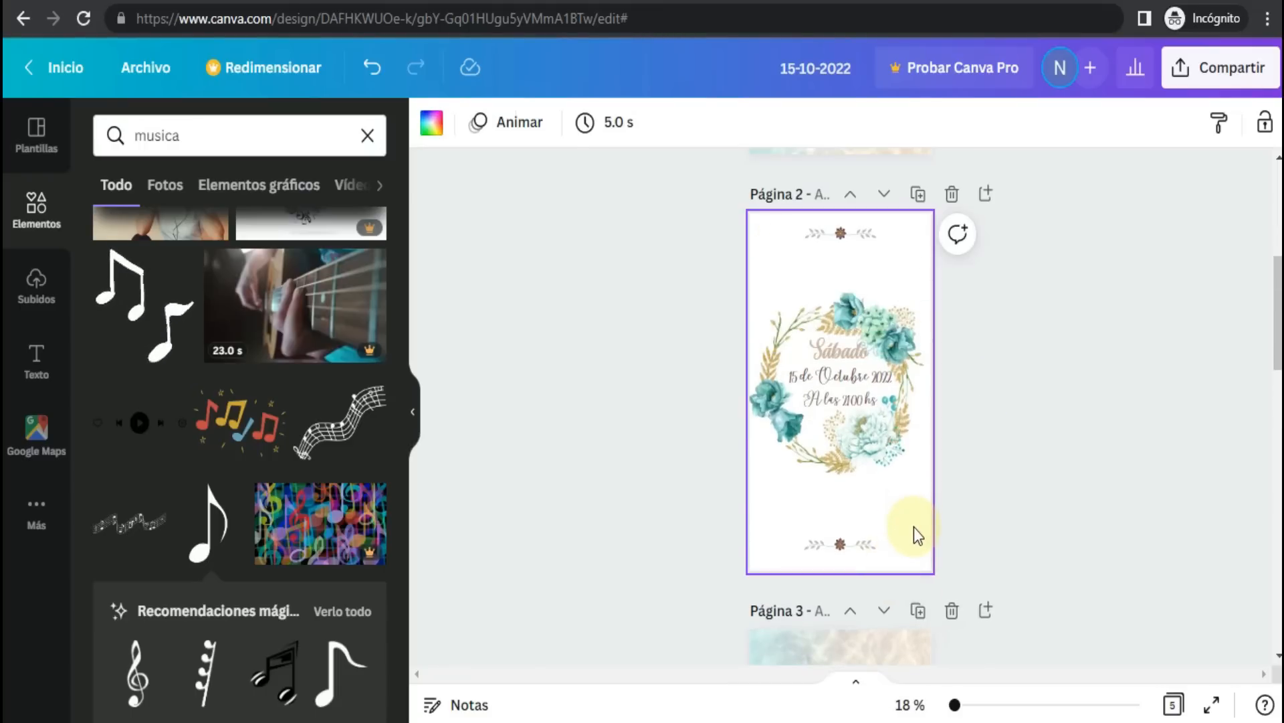
{"action": "double_click", "coordinate": [910, 518]}
{"action": "key", "text": "ctrl+z"}
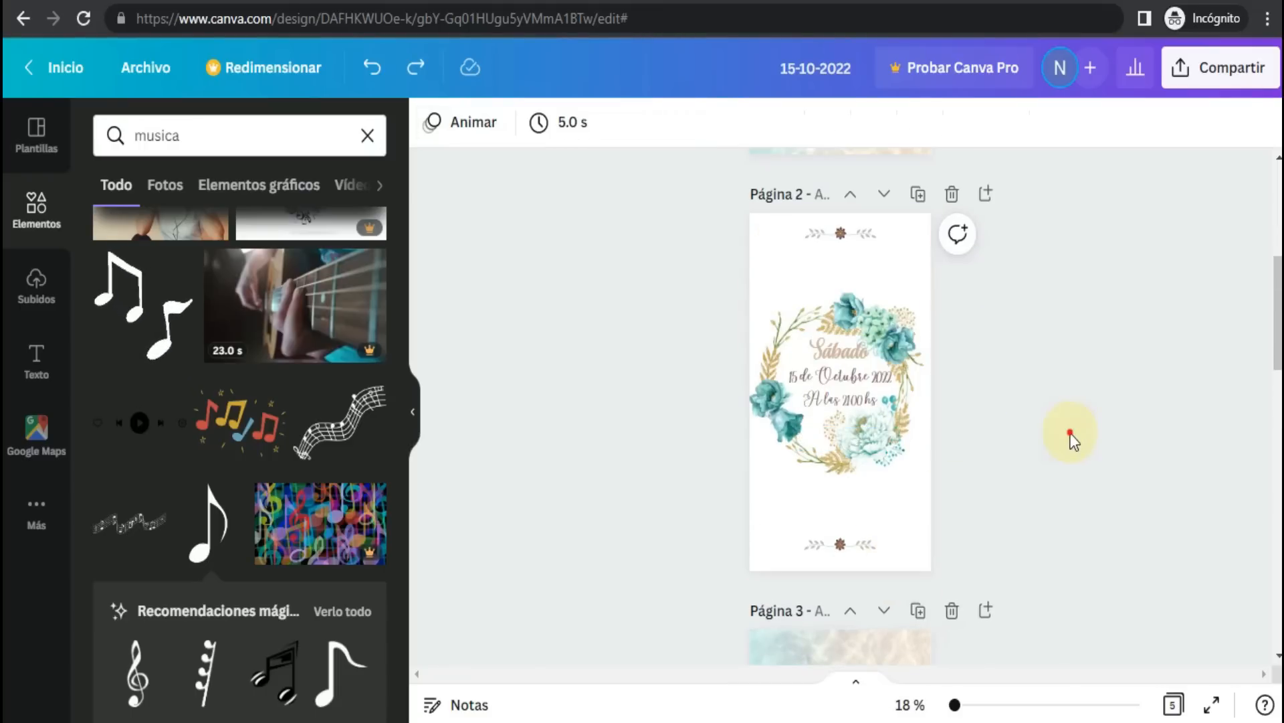
- Copy the turquoise "Cómo llegar" button with its label from page 3 onto page 2, between the wreath and the lower ornament
{"action": "scroll", "coordinate": [1003, 502], "scroll_direction": "down", "scroll_amount": 3}
{"action": "left_click", "coordinate": [894, 478]}
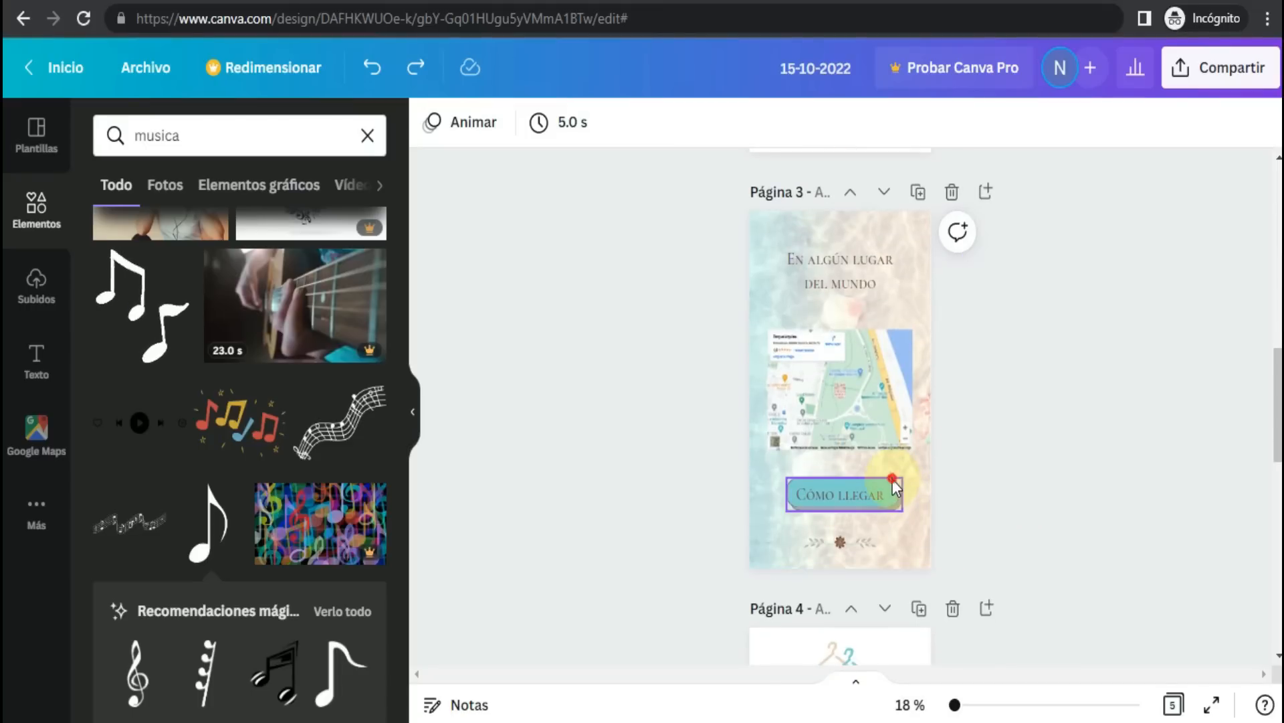
{"action": "left_click", "coordinate": [873, 495], "text": "shift"}
{"action": "scroll", "coordinate": [883, 461], "scroll_direction": "up", "scroll_amount": 3}
{"action": "left_click", "coordinate": [904, 425]}
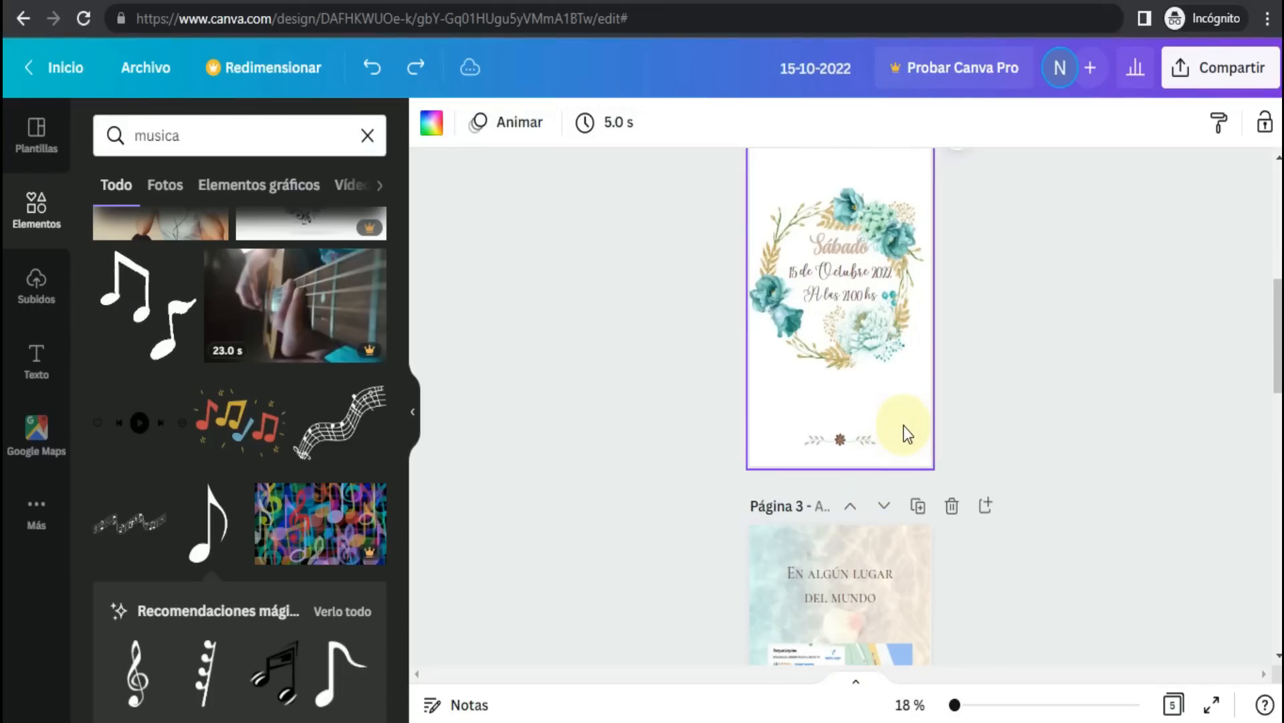
{"action": "key", "text": "ctrl+v"}
{"action": "left_click", "coordinate": [997, 376]}
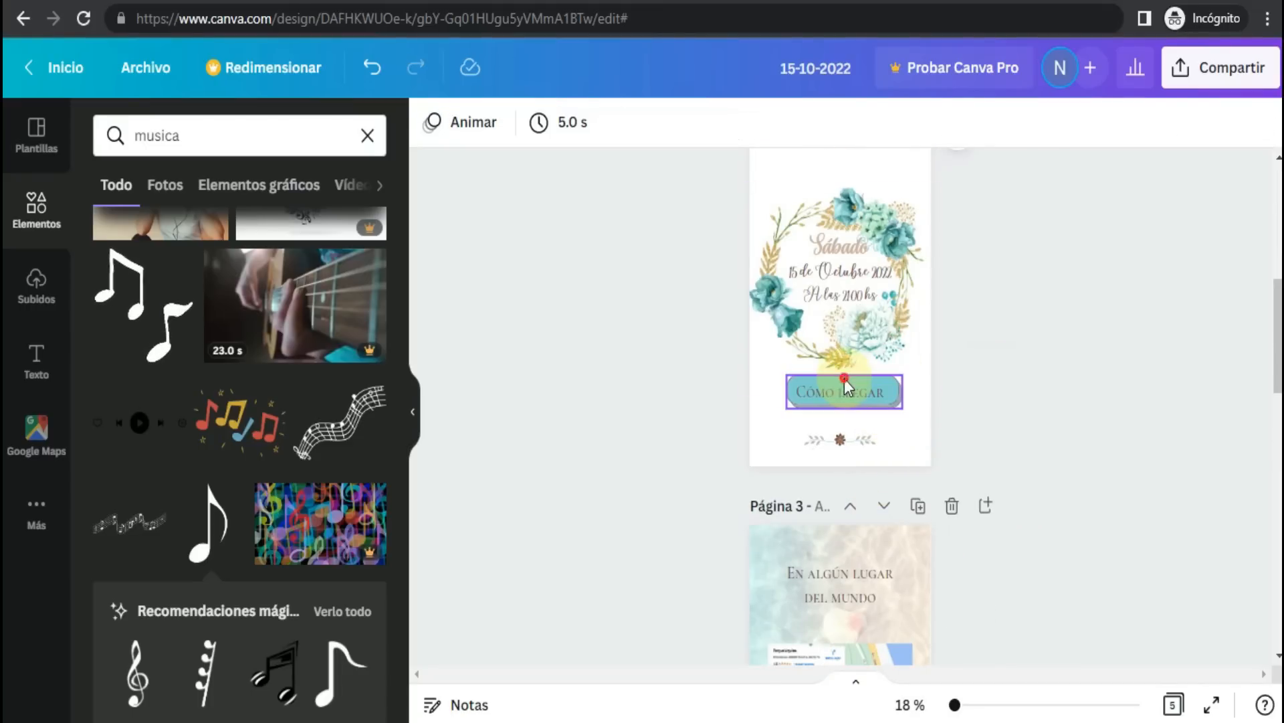
- Change the label of page 2's turquoise button to "Agendar"
{"action": "left_click", "coordinate": [863, 392]}
{"action": "left_click", "coordinate": [808, 394]}
{"action": "left_click_drag", "start_coordinate": [808, 394], "coordinate": [957, 398]}
{"action": "type", "text": "a"}
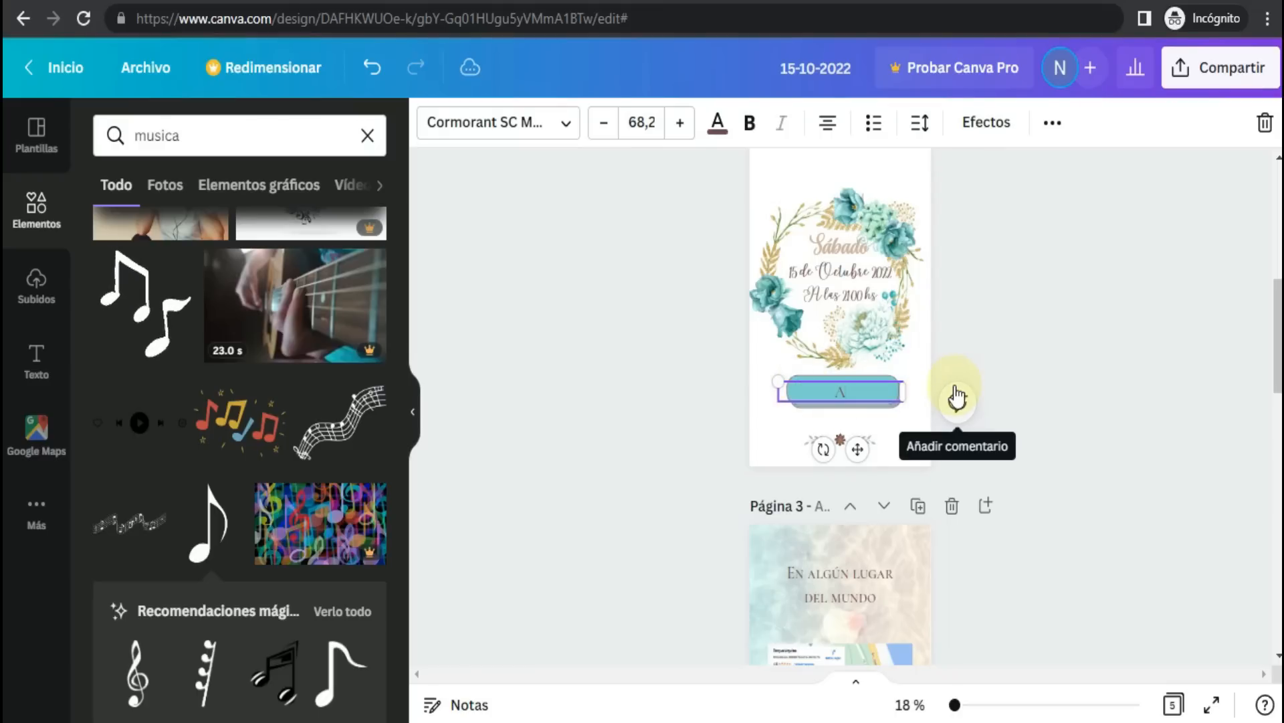
{"action": "type", "text": "gendar"}
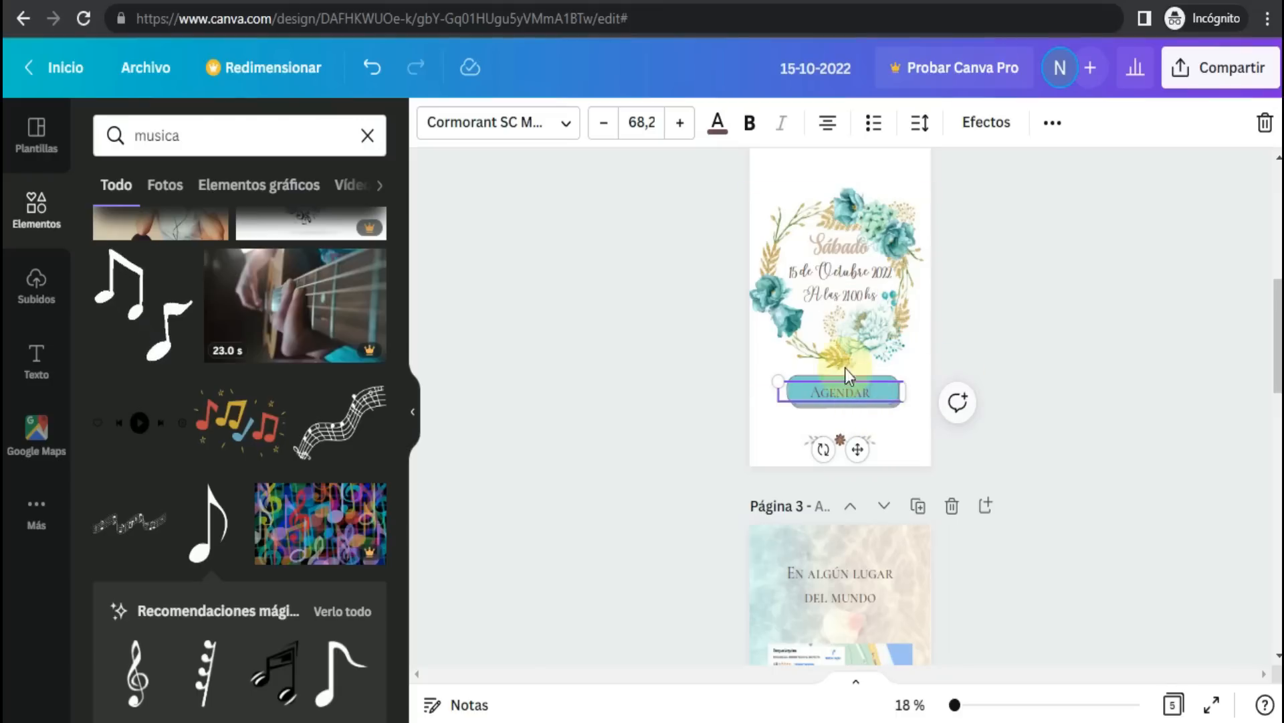
{"action": "left_click", "coordinate": [1122, 325]}
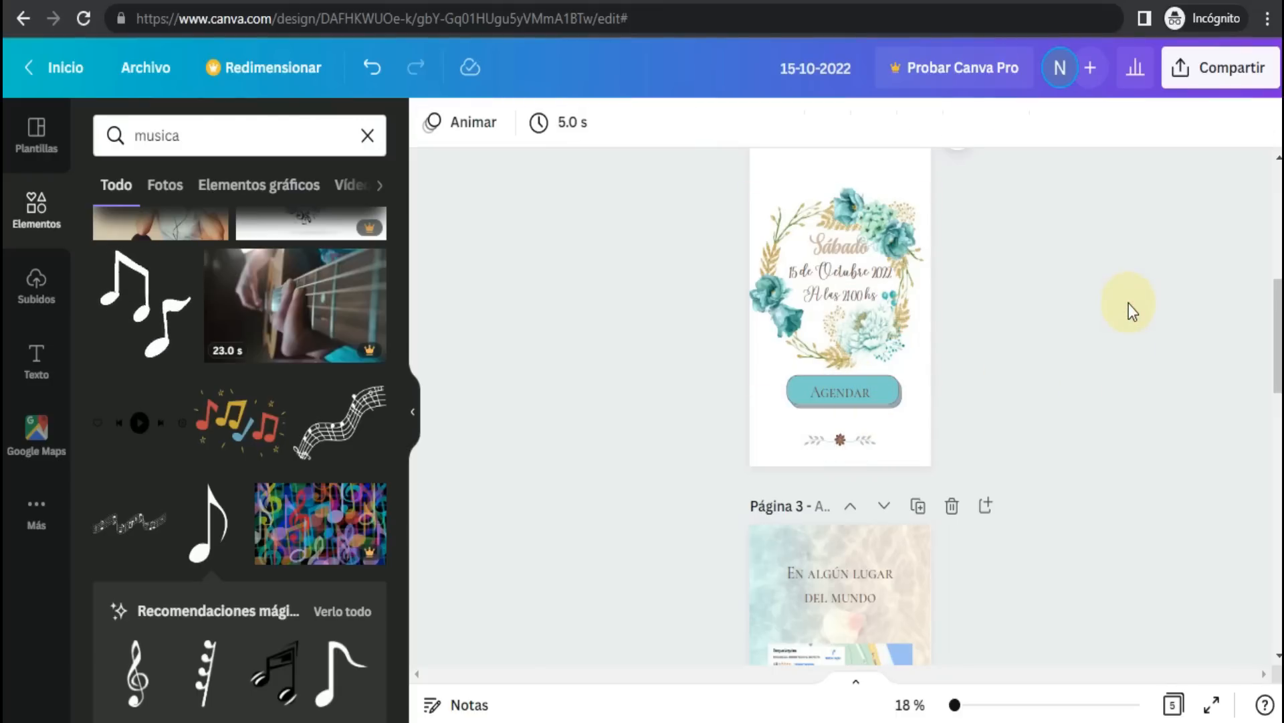
{"action": "scroll", "coordinate": [1054, 425], "scroll_direction": "down", "scroll_amount": 7}
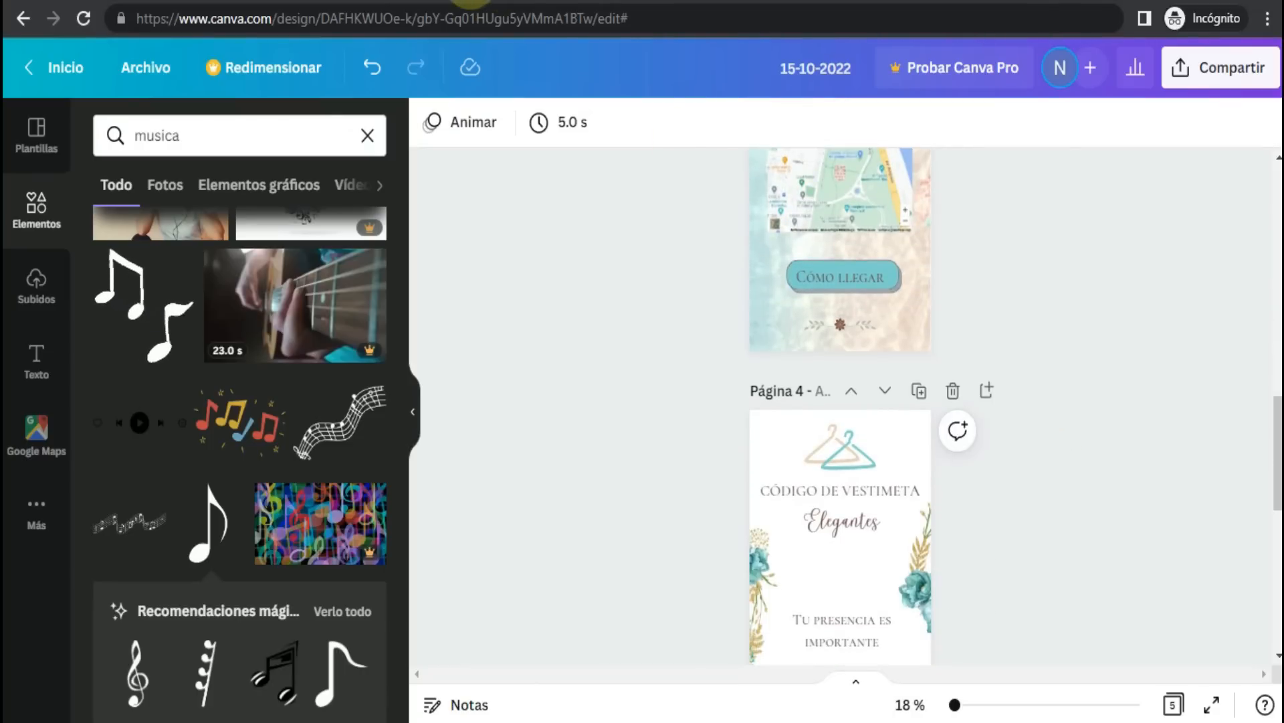
- Switch to the Google page in the other browser tab and open Google Calendar from its apps
{"action": "left_click", "coordinate": [479, 0]}
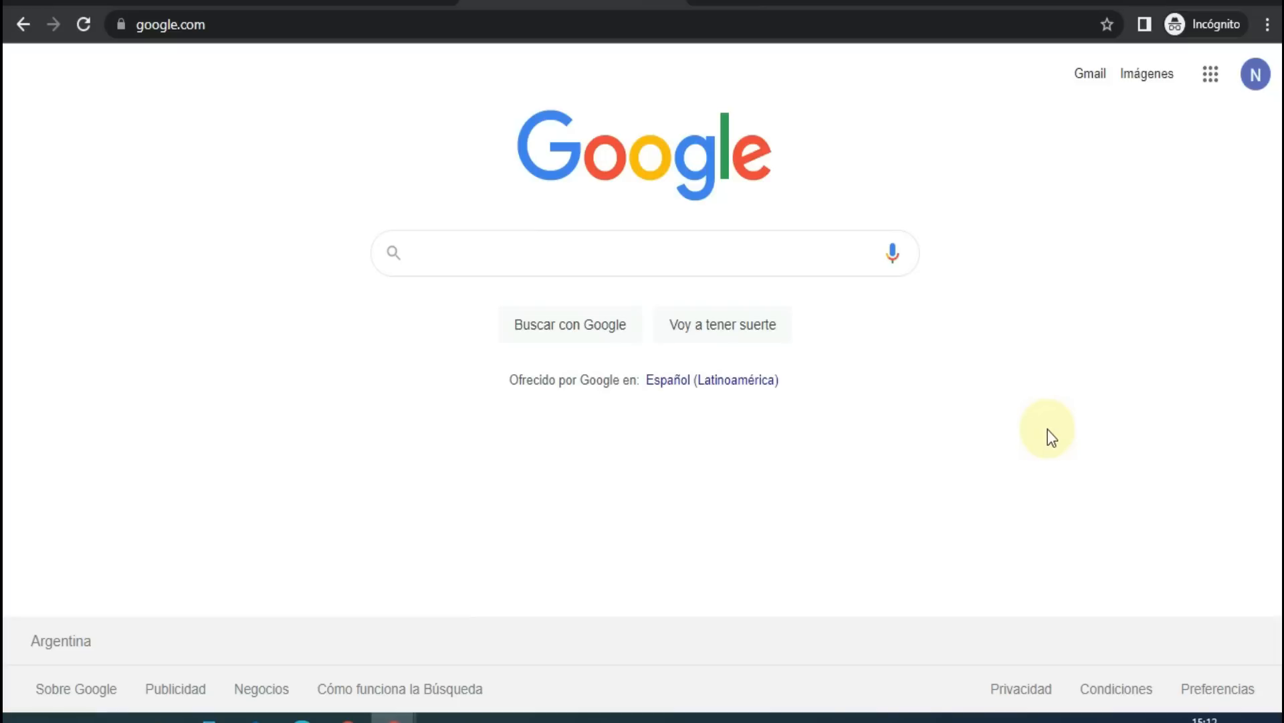
{"action": "left_click", "coordinate": [552, 3]}
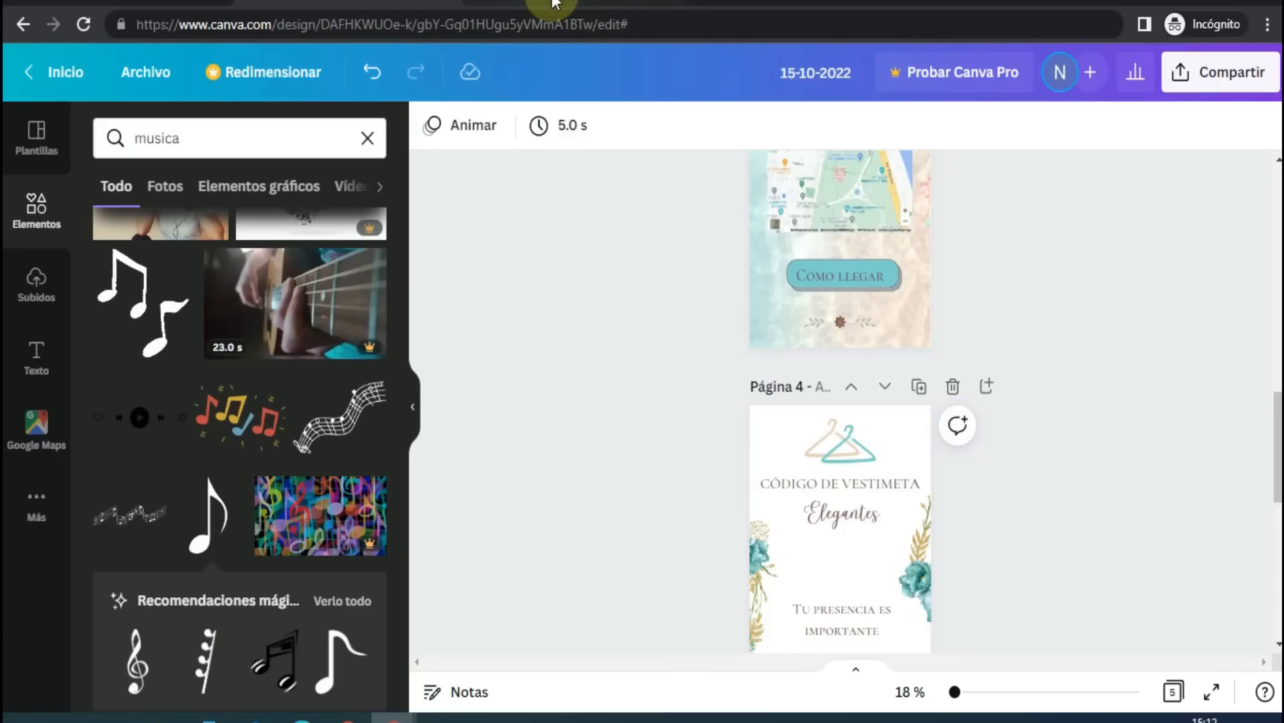
{"action": "left_click", "coordinate": [553, 3]}
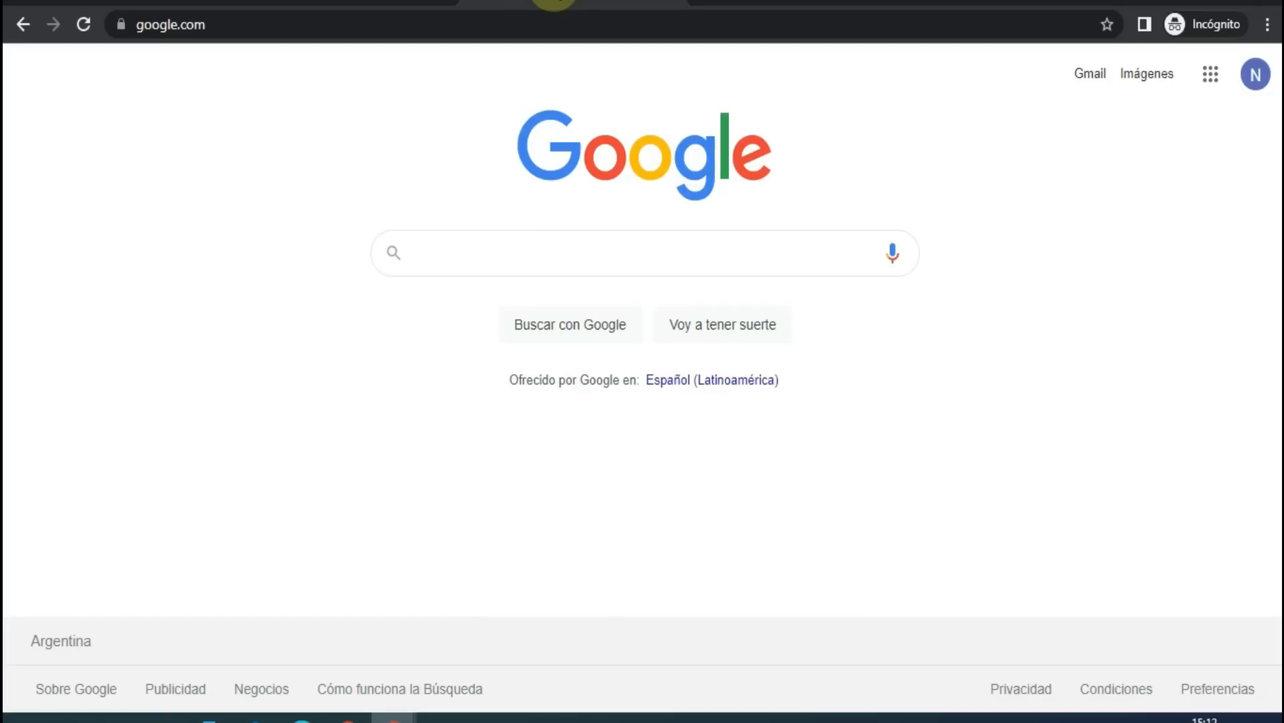
{"action": "left_click", "coordinate": [1212, 75]}
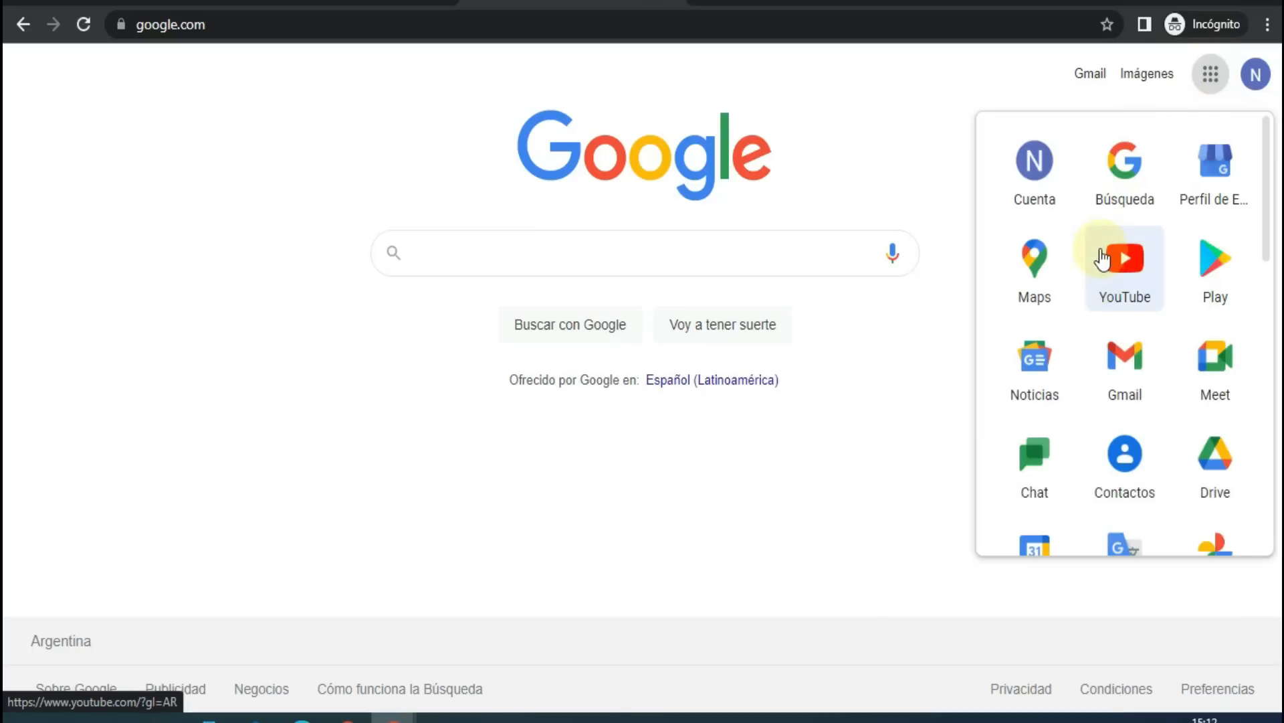
{"action": "scroll", "coordinate": [1124, 288], "scroll_direction": "down", "scroll_amount": 2}
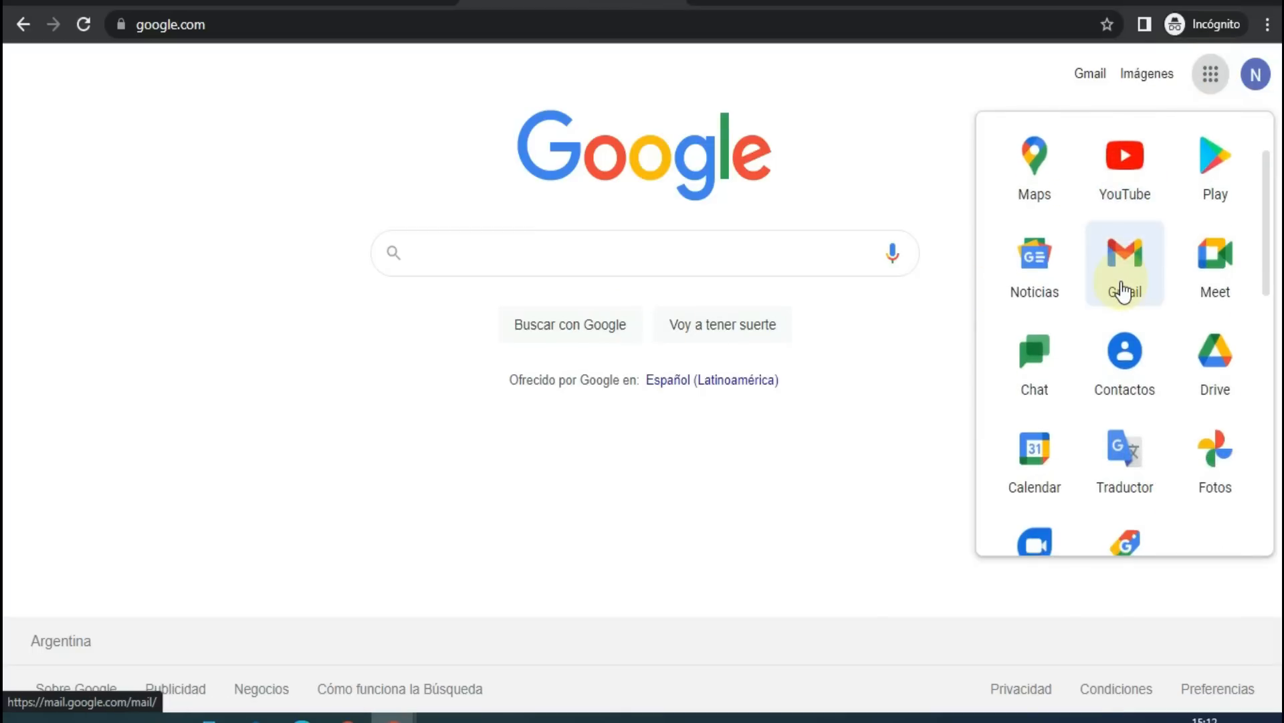
{"action": "scroll", "coordinate": [1124, 291], "scroll_direction": "down", "scroll_amount": 3}
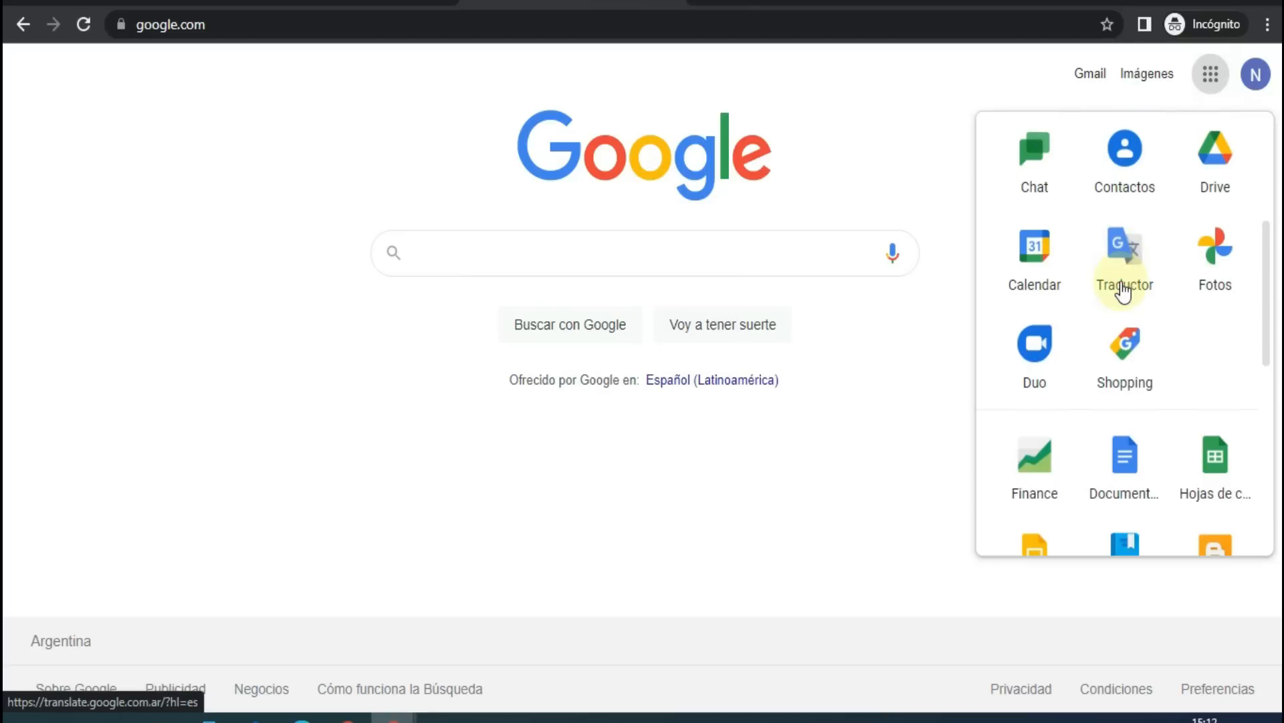
{"action": "left_click", "coordinate": [1034, 255]}
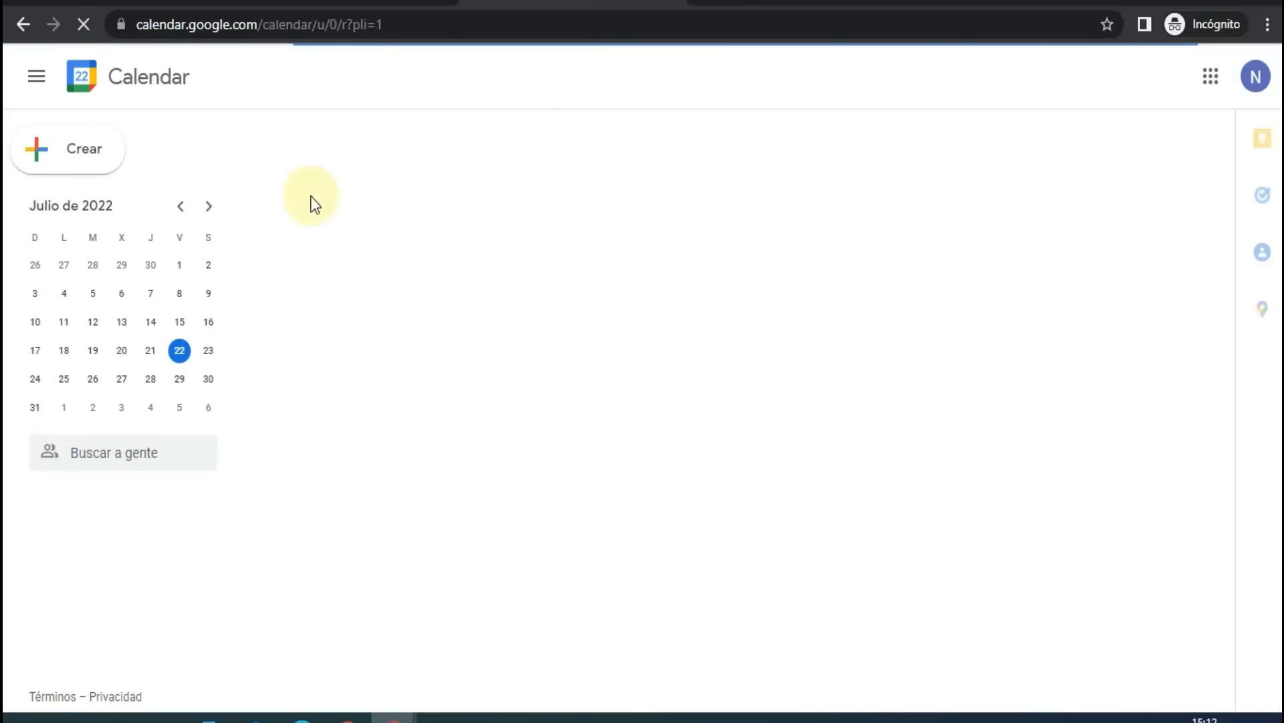
{"action": "left_click", "coordinate": [291, 3]}
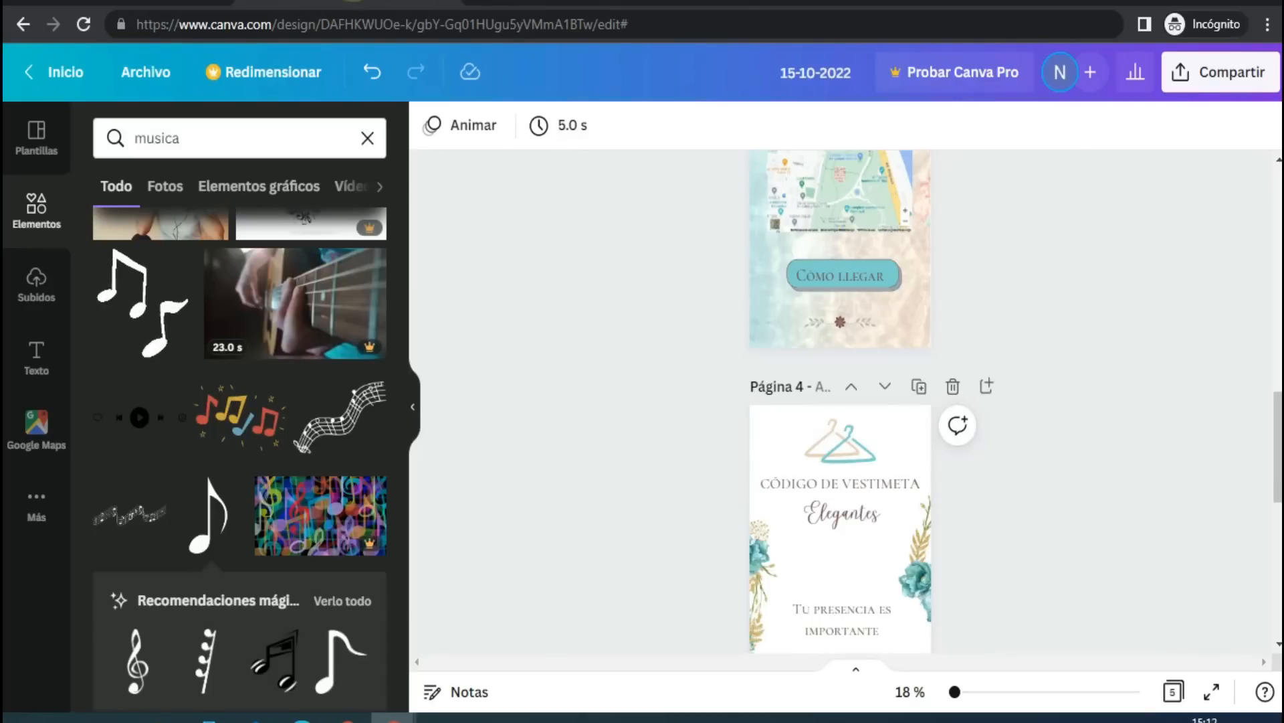
{"action": "left_click", "coordinate": [559, 8]}
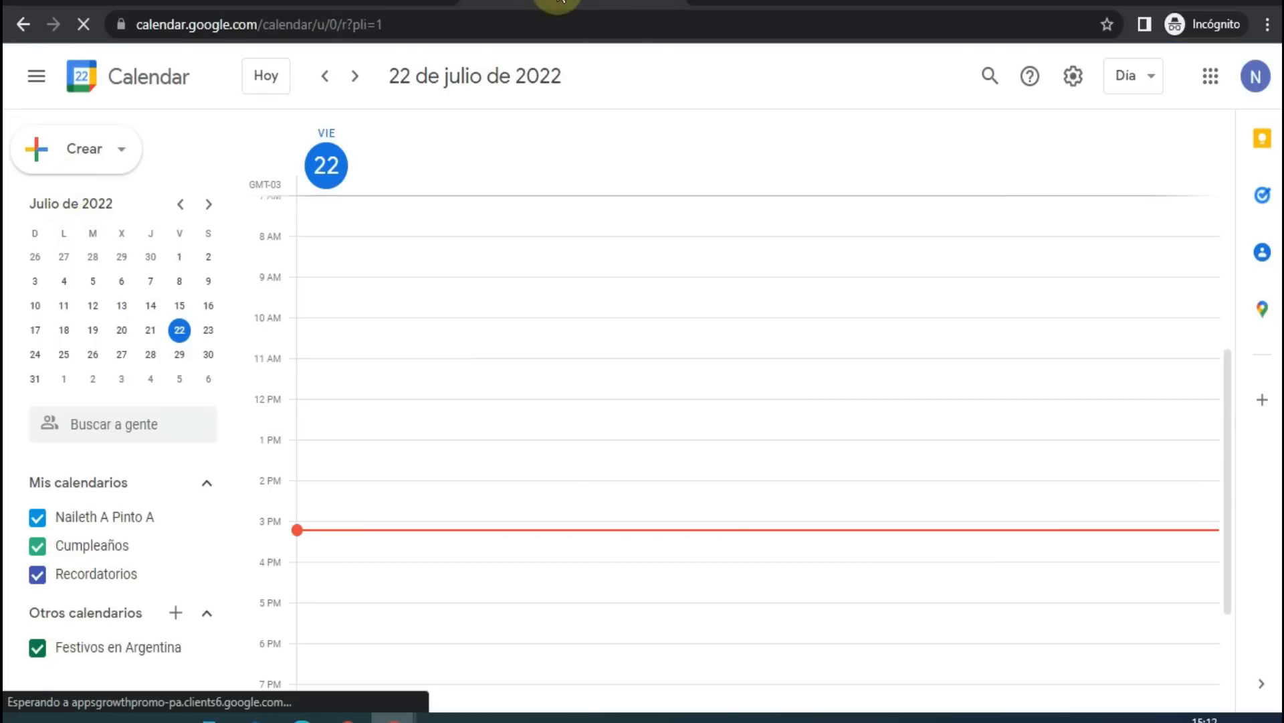
- Show 15 October 2022 in the calendar's day view
{"action": "left_click", "coordinate": [209, 204]}
{"action": "left_click", "coordinate": [210, 204]}
{"action": "left_click", "coordinate": [209, 204]}
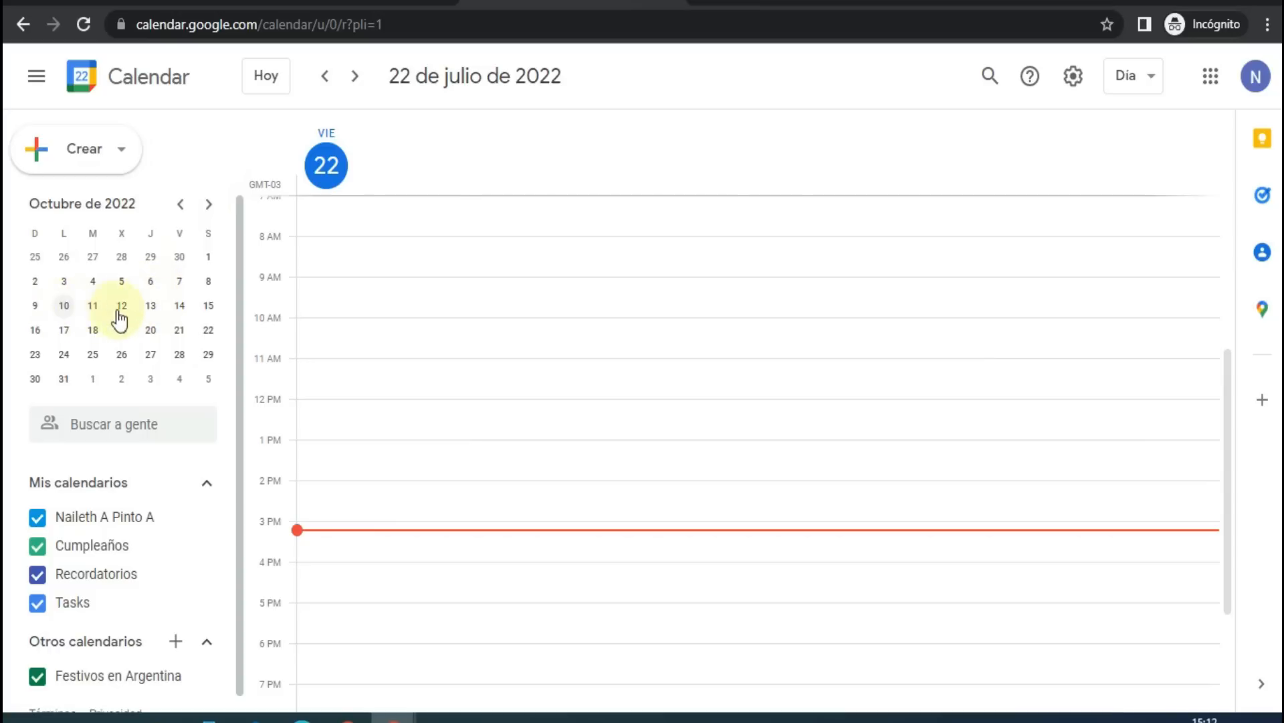
{"action": "left_click", "coordinate": [207, 306]}
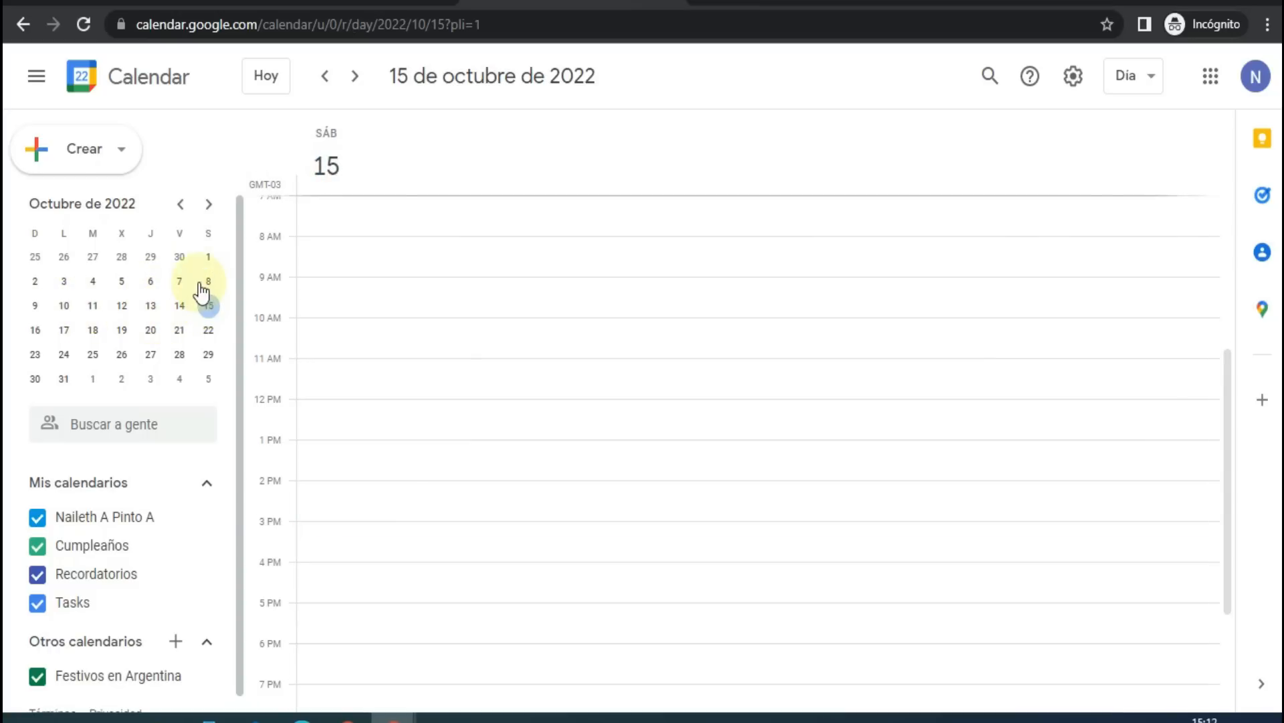
- Create a new event on 15 October titled "Invitacion de 15 Años"
{"action": "left_click", "coordinate": [100, 145]}
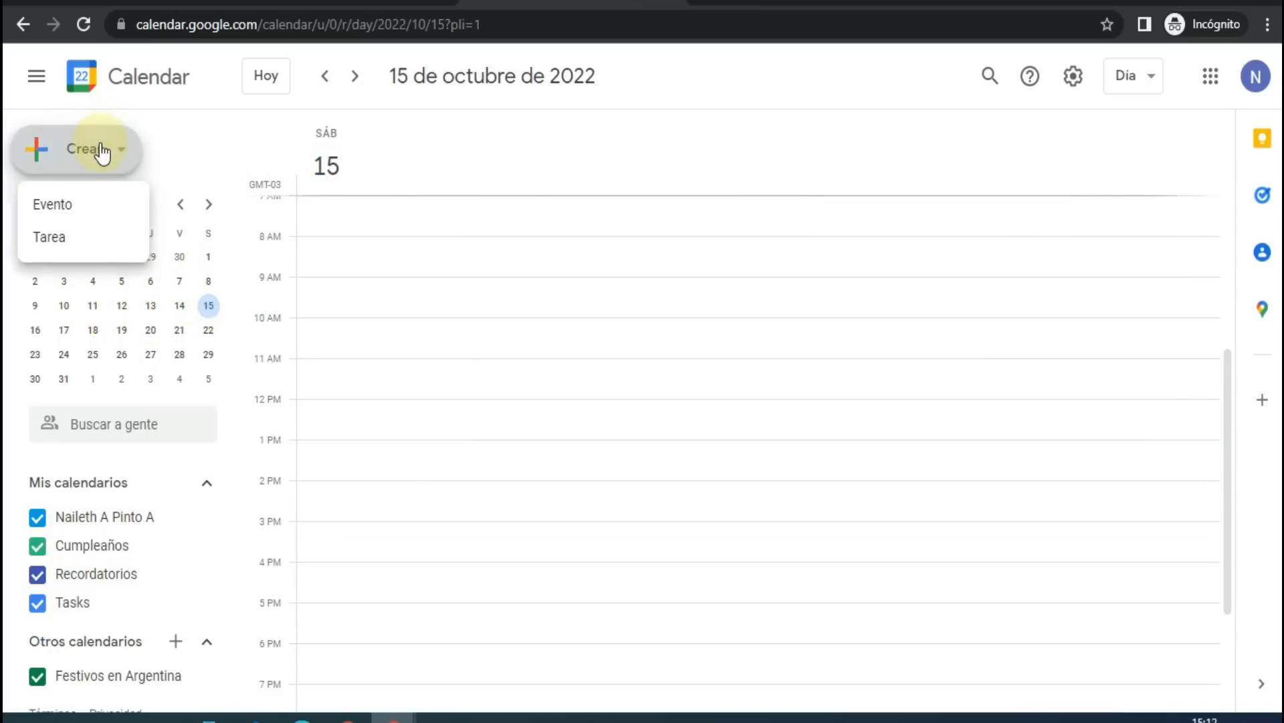
{"action": "left_click", "coordinate": [62, 211]}
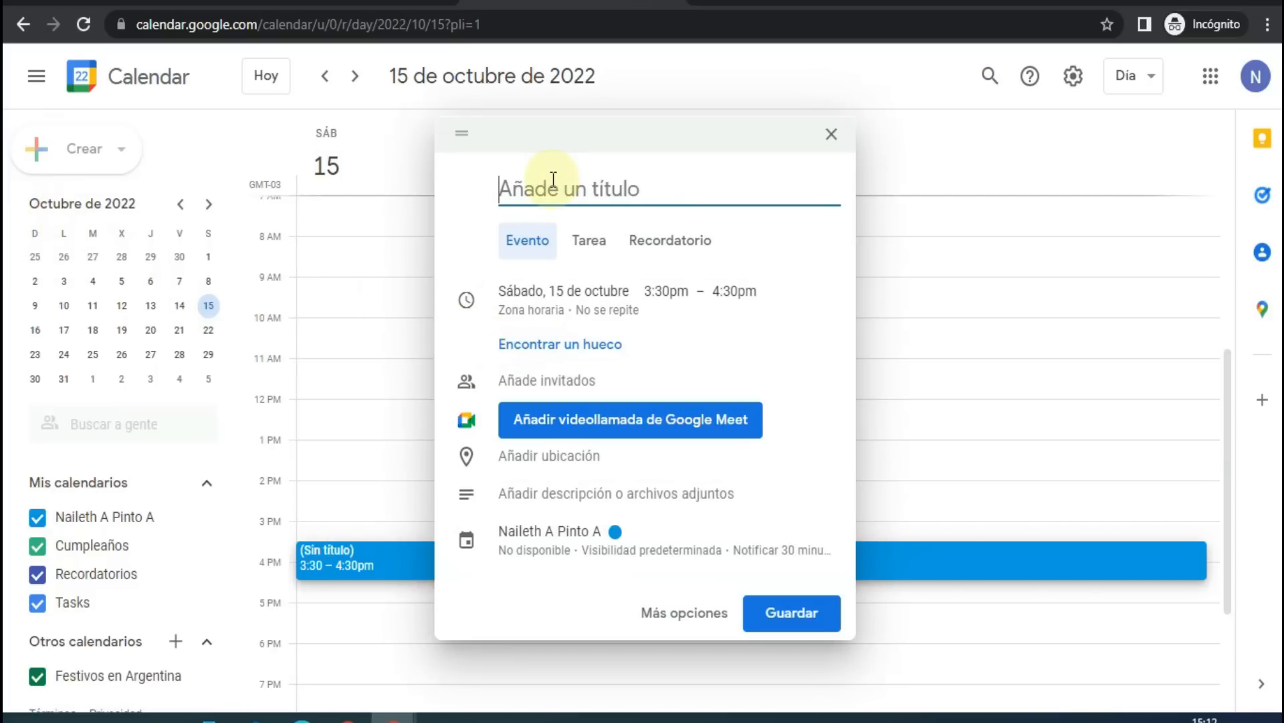
{"action": "type", "text": "Invitacion d"}
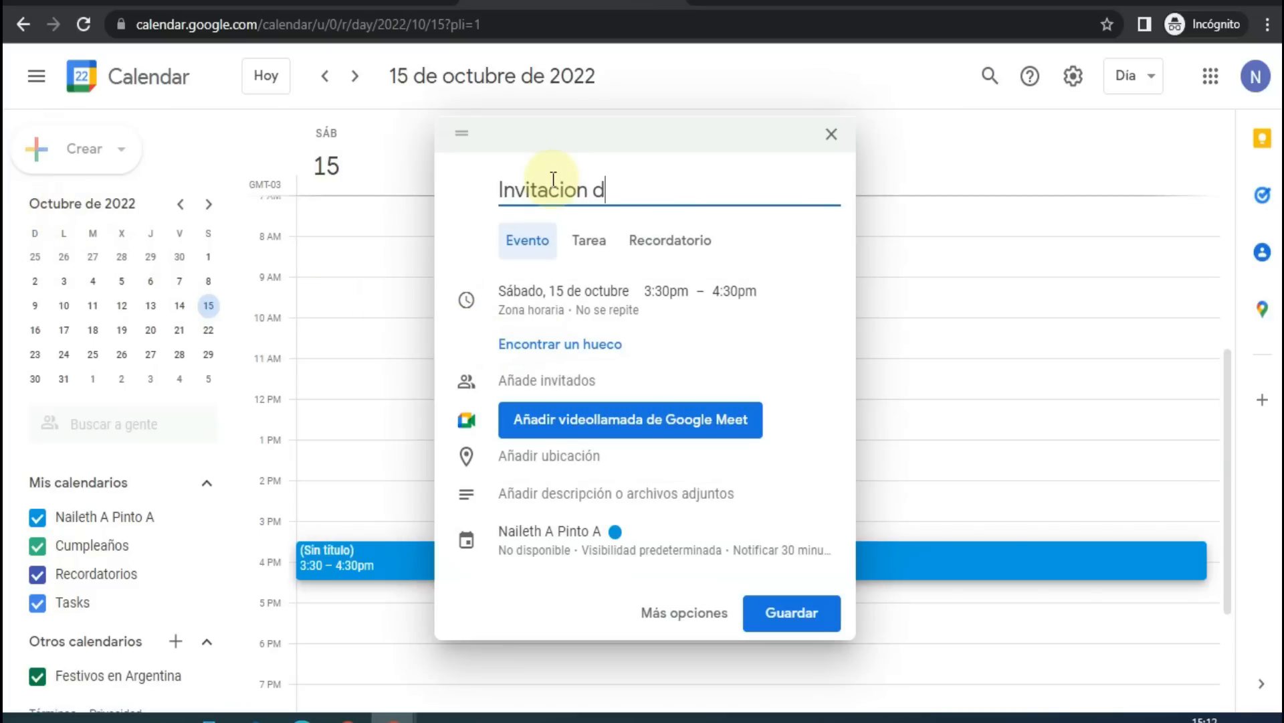
{"action": "type", "text": "e 15 Años"}
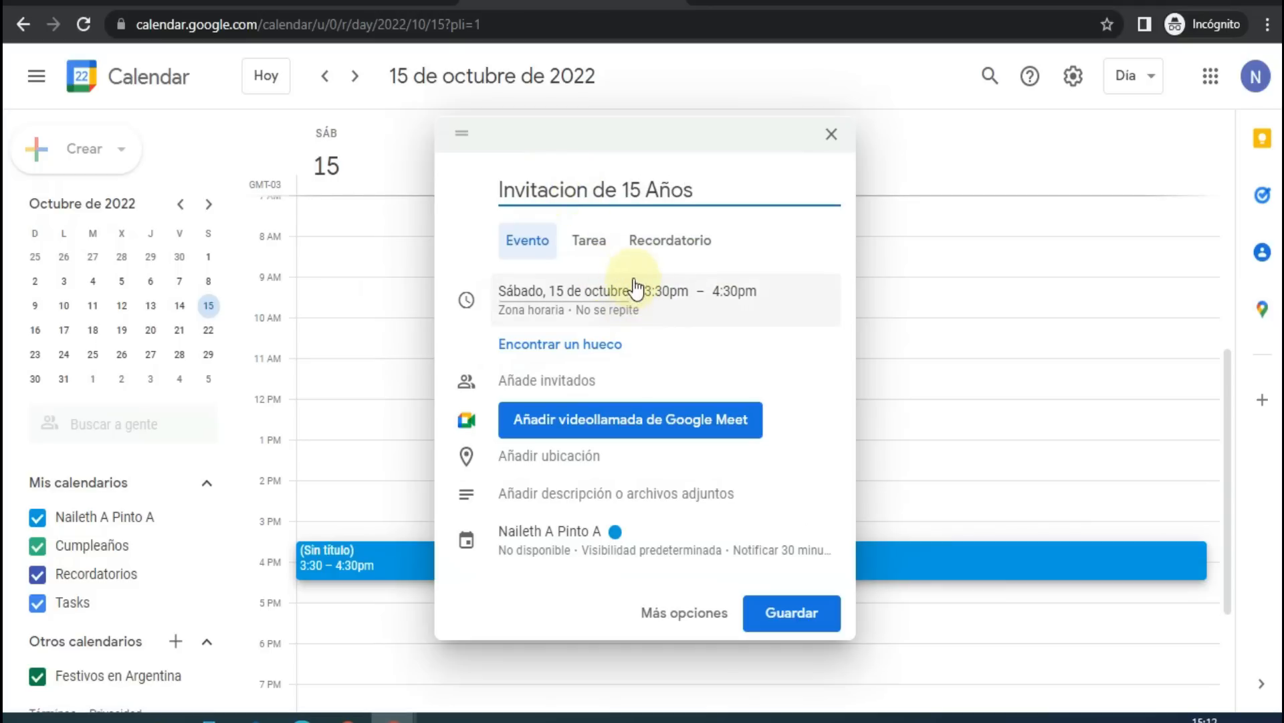
- Set the start time of the 15 October event to 9:30pm
{"action": "left_click", "coordinate": [681, 291]}
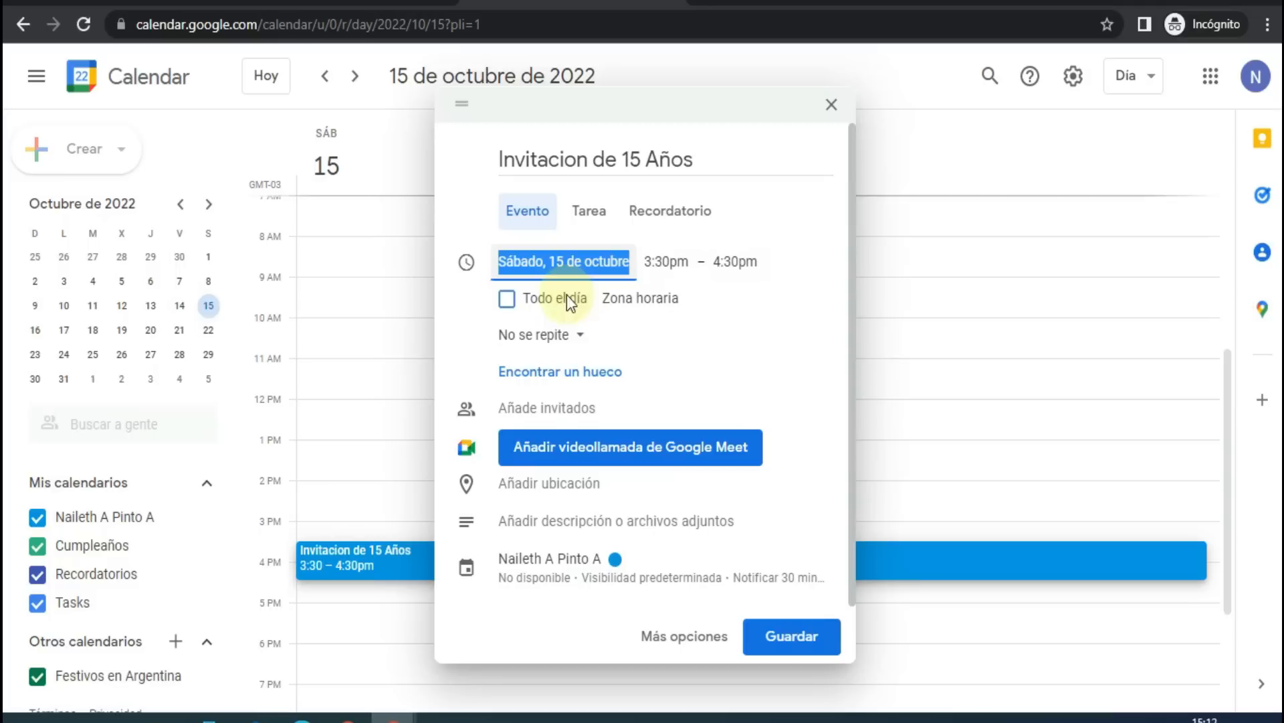
{"action": "left_click", "coordinate": [669, 261]}
{"action": "scroll", "coordinate": [676, 387], "scroll_direction": "down", "scroll_amount": 6}
{"action": "scroll", "coordinate": [685, 387], "scroll_direction": "down", "scroll_amount": 8}
{"action": "scroll", "coordinate": [684, 387], "scroll_direction": "down", "scroll_amount": 1}
{"action": "scroll", "coordinate": [685, 388], "scroll_direction": "up", "scroll_amount": 1}
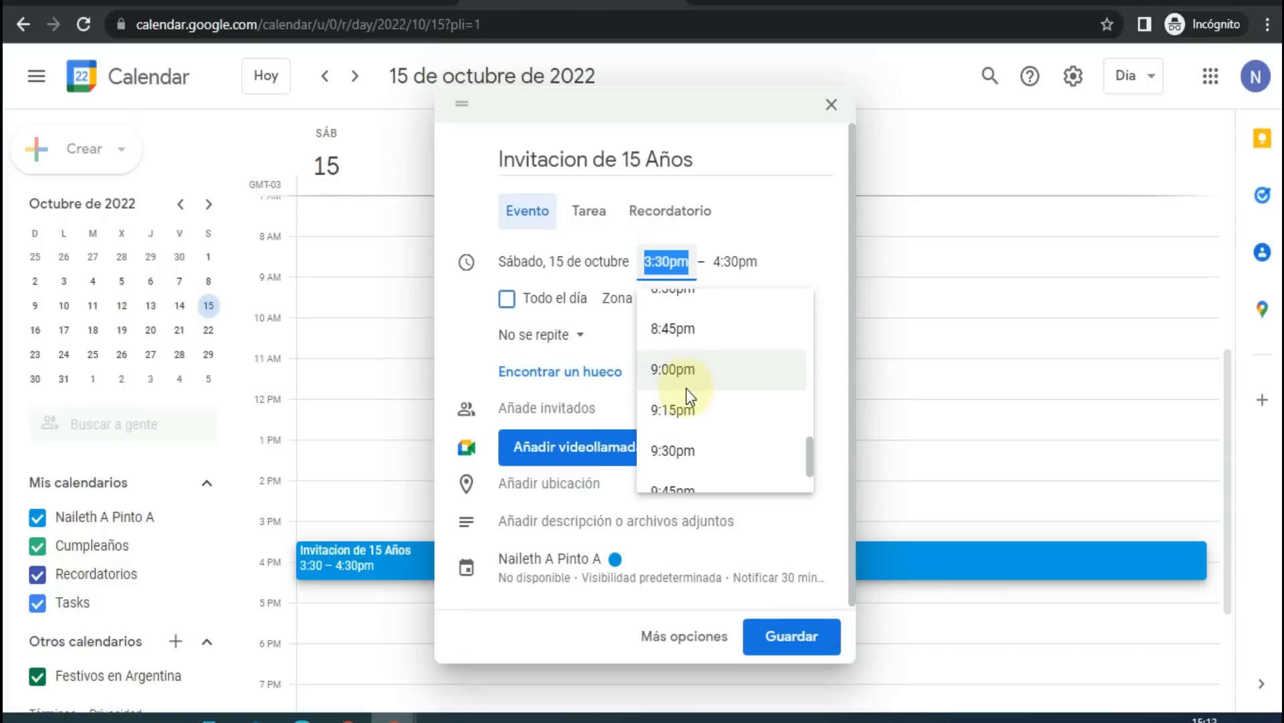
{"action": "left_click", "coordinate": [677, 450]}
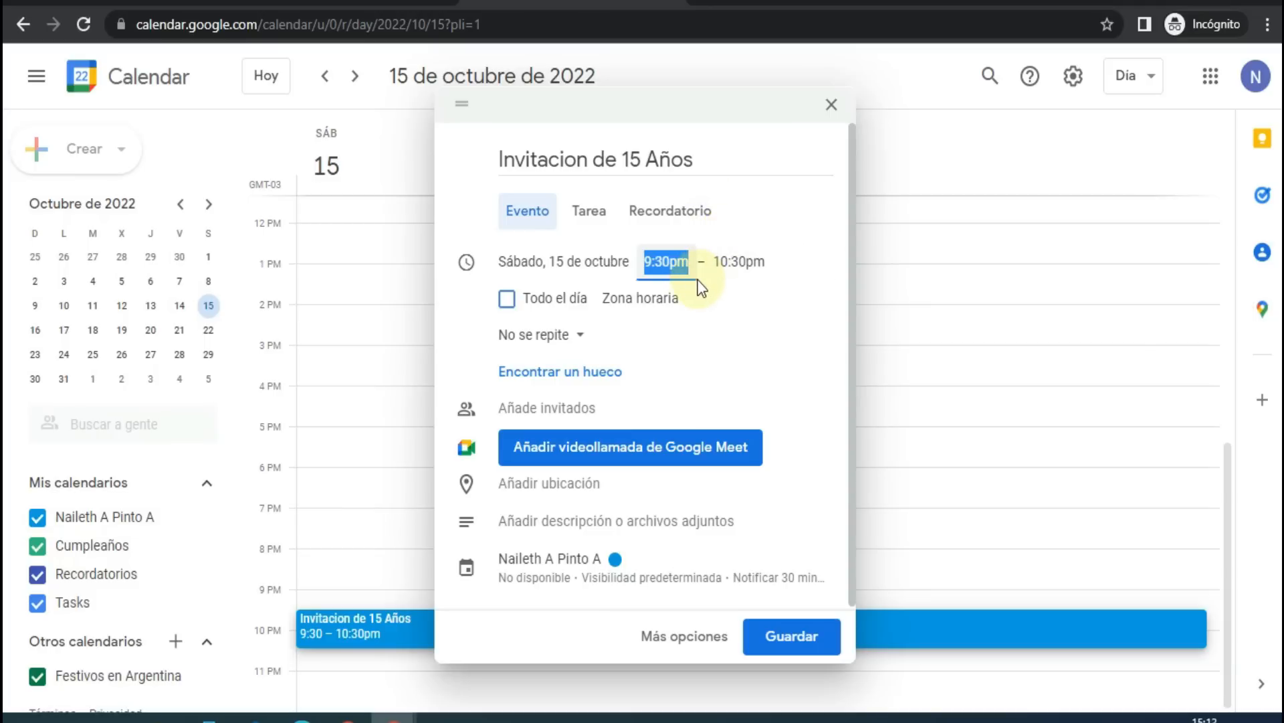
- Make the event all-day with the description "Recuerda que empezamos a las 9:30 pm", keeping its availability as Disponible
{"action": "left_click", "coordinate": [507, 301]}
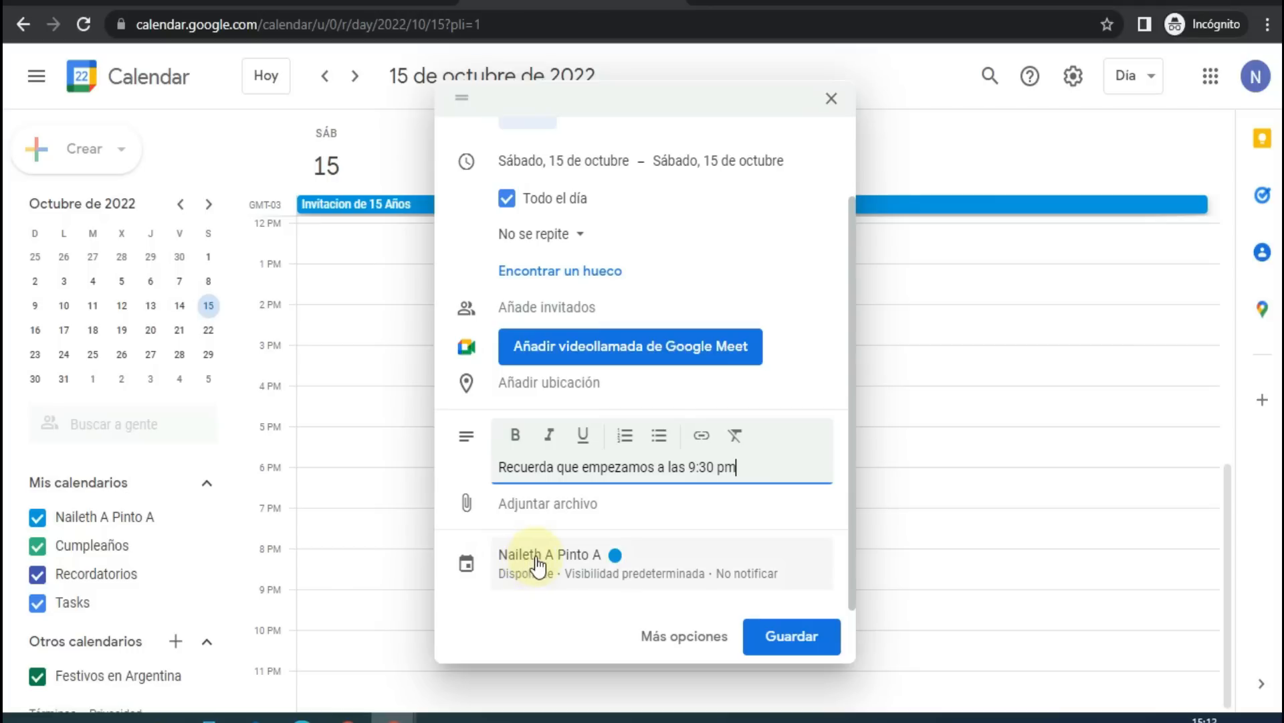
{"action": "left_click", "coordinate": [536, 561]}
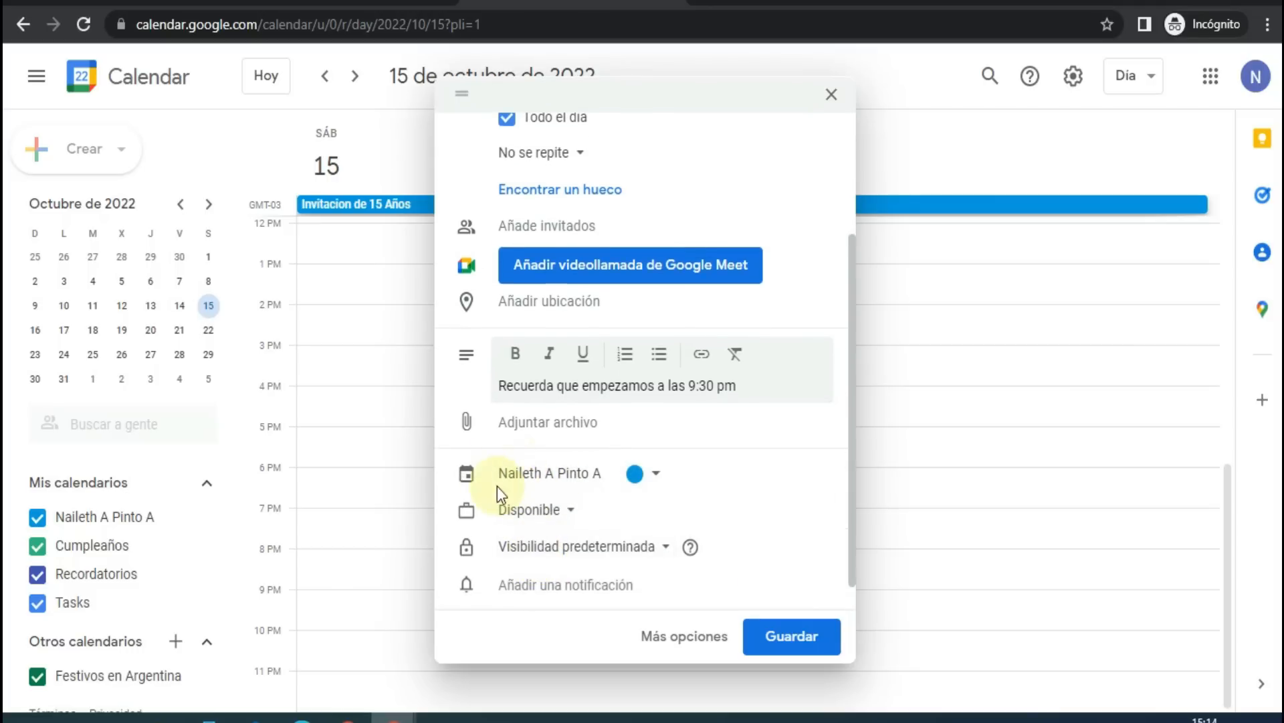
{"action": "left_click", "coordinate": [543, 525]}
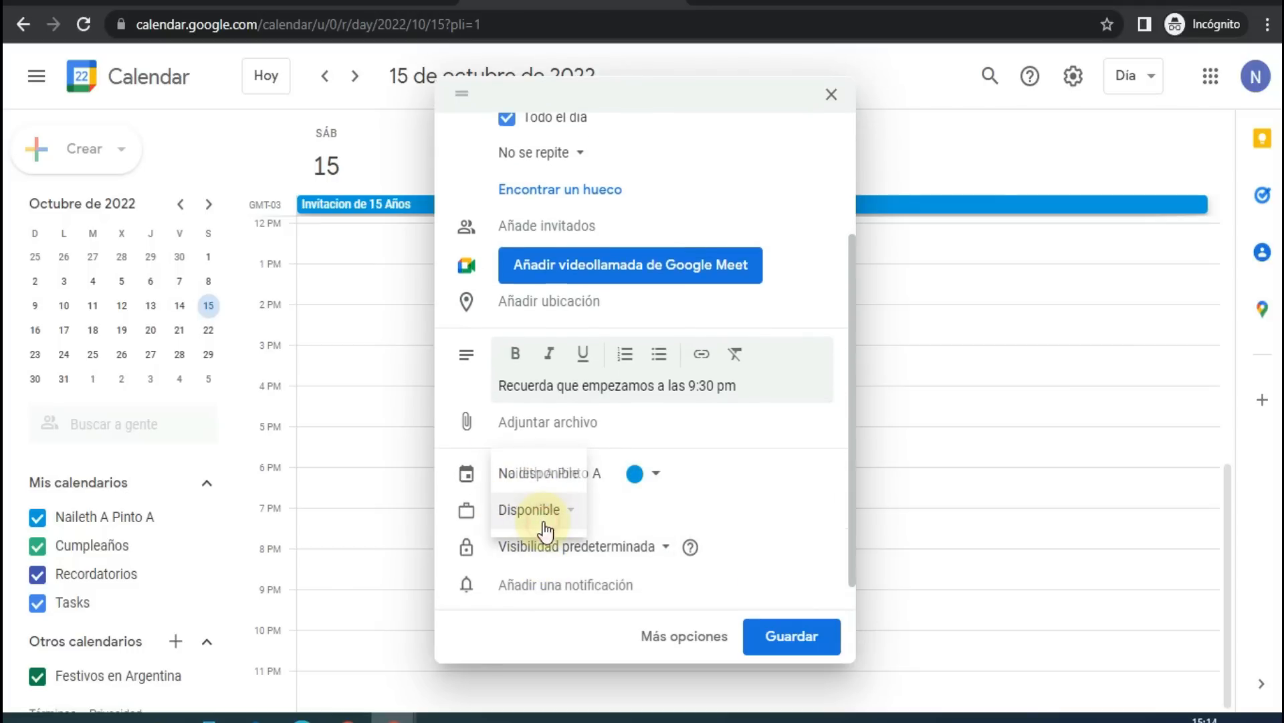
{"action": "left_click", "coordinate": [532, 512]}
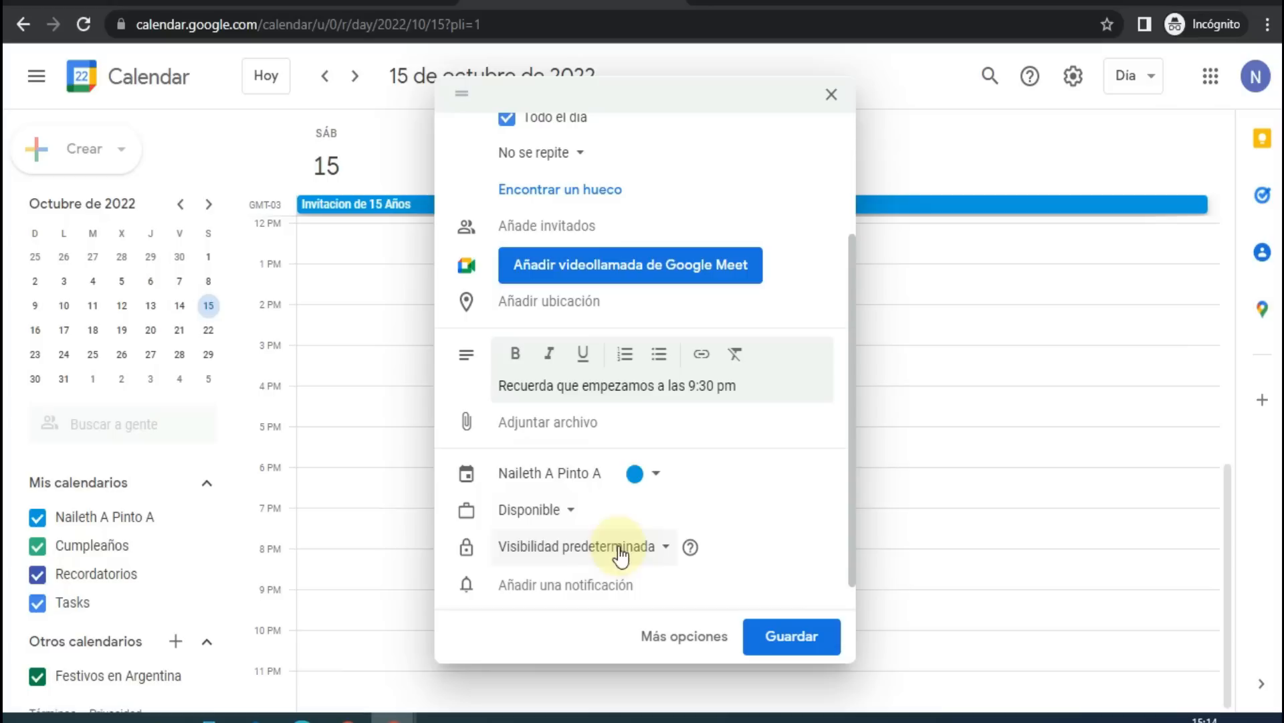
- Set the event's visibility to Público and save the event
{"action": "left_click", "coordinate": [574, 547]}
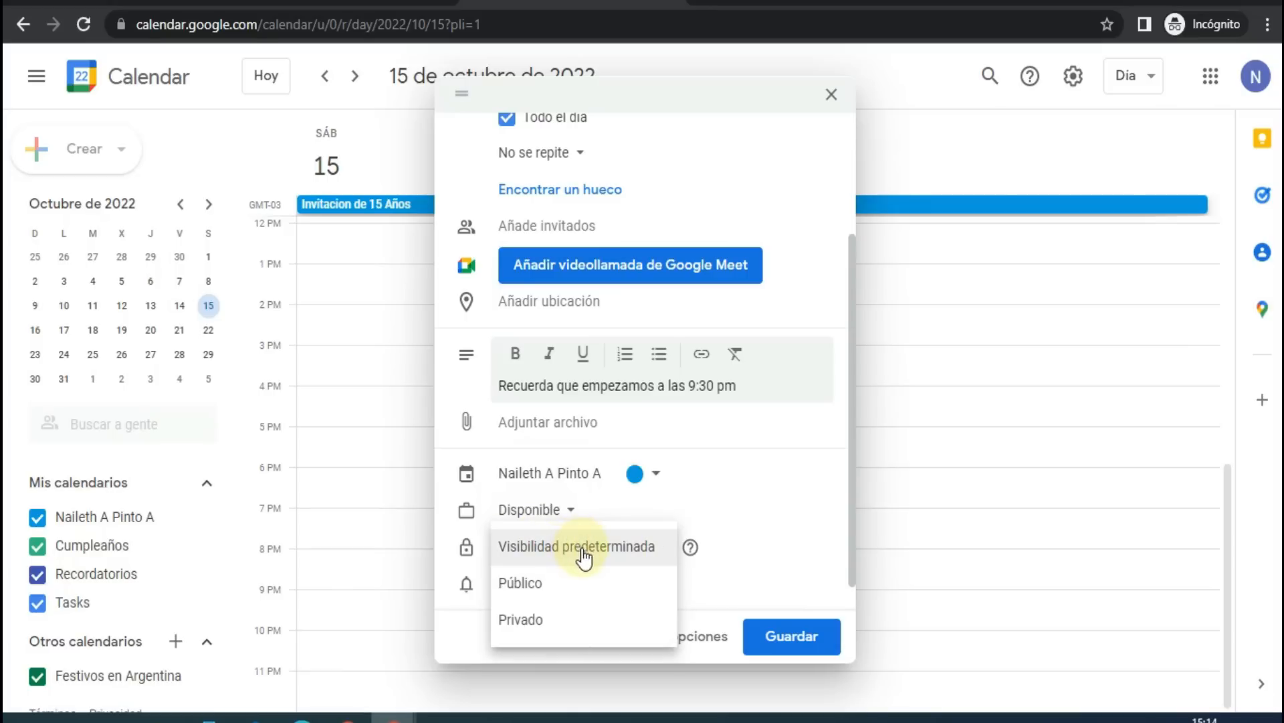
{"action": "left_click", "coordinate": [533, 583]}
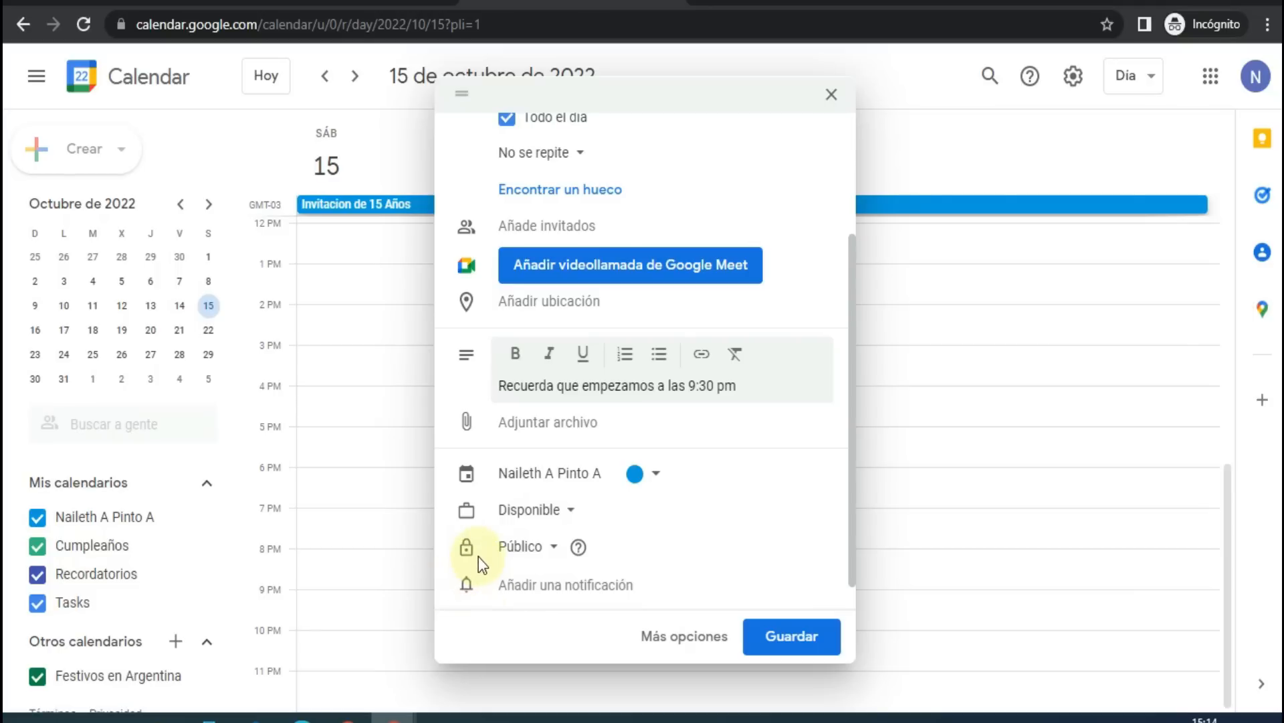
{"action": "left_click", "coordinate": [800, 636]}
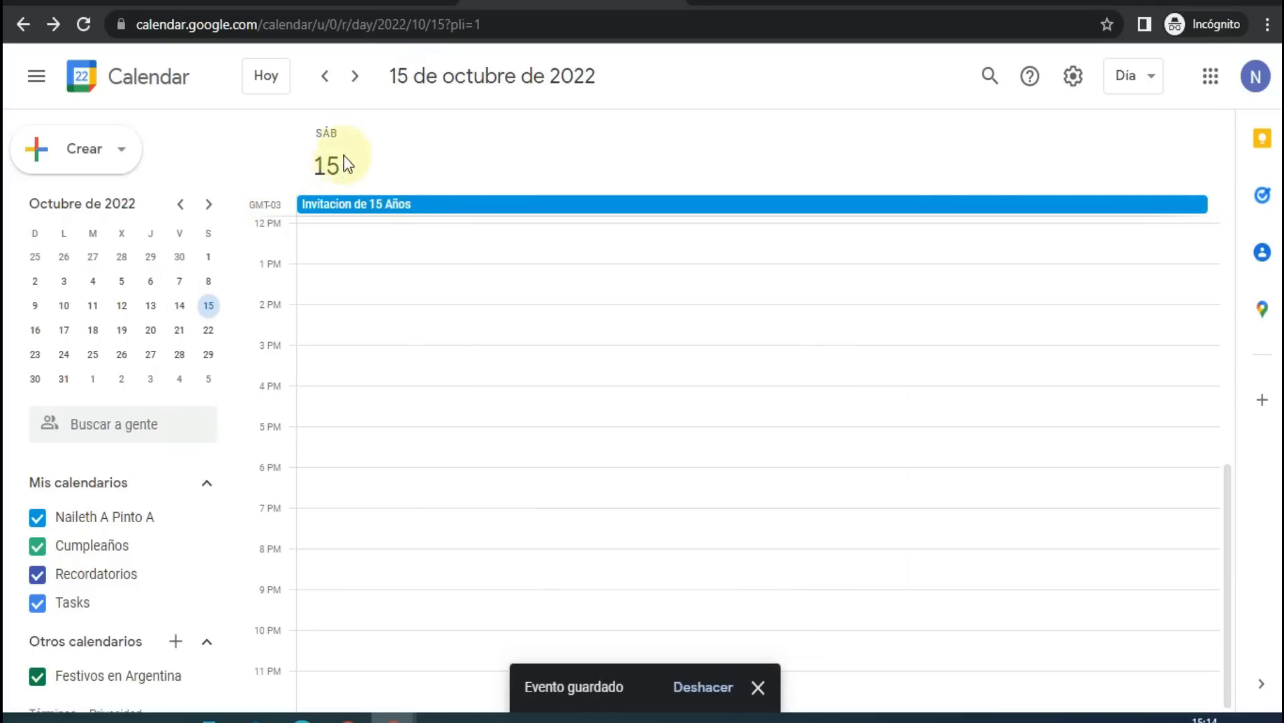
- Publish the "Invitacion de 15 Años" event and copy its event link
{"action": "left_click", "coordinate": [364, 204]}
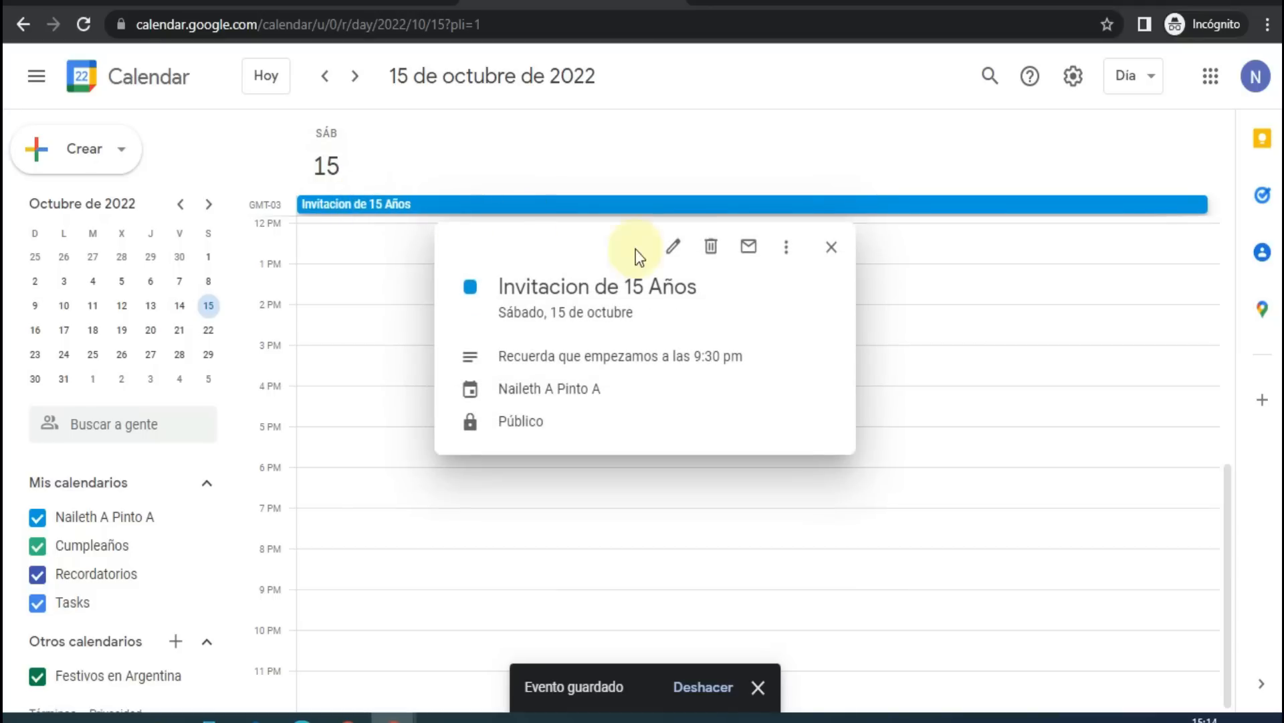
{"action": "left_click", "coordinate": [787, 247]}
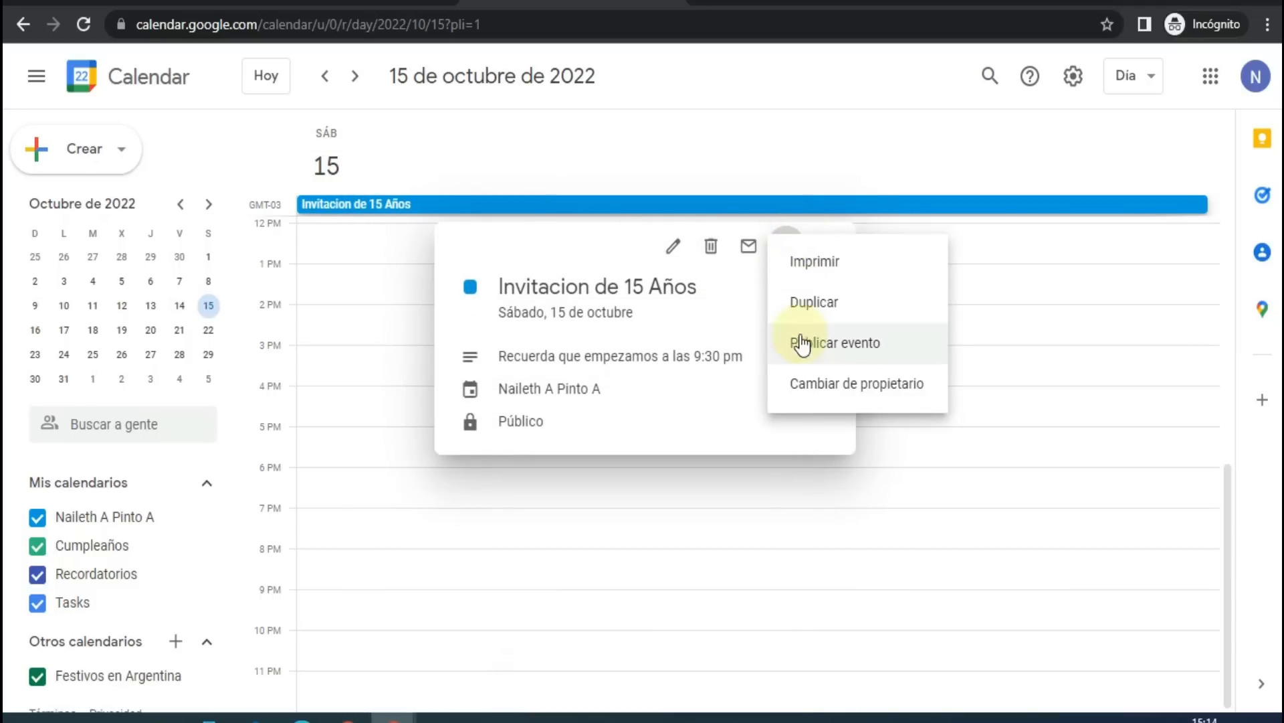
{"action": "left_click", "coordinate": [836, 343]}
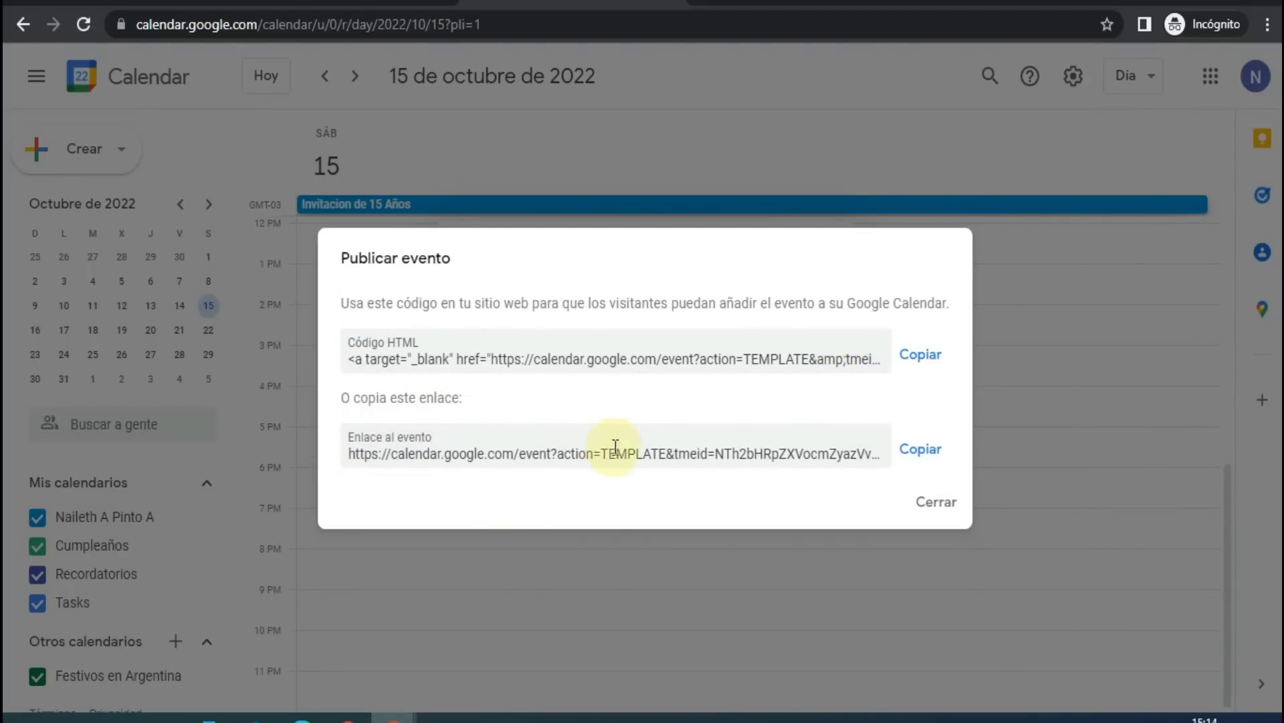
{"action": "left_click", "coordinate": [930, 457]}
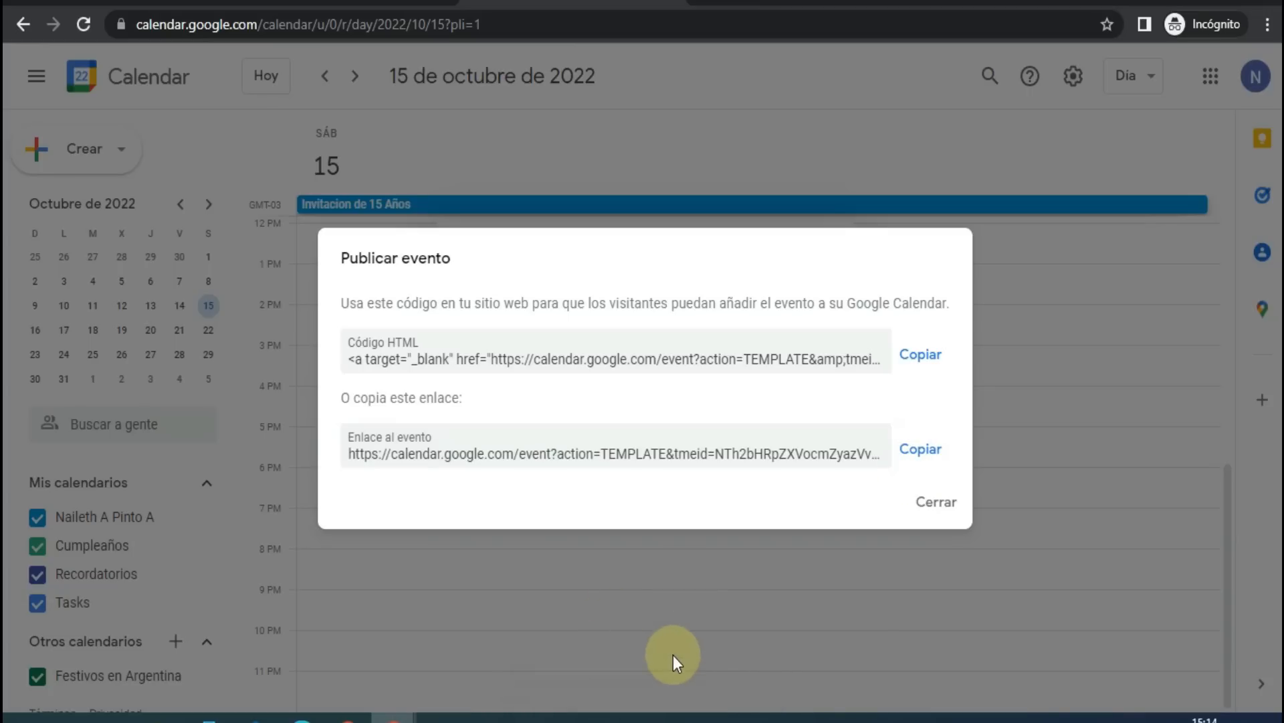
- Switch back to Canva and attach the copied calendar event link to page 3's turquoise button shape
{"action": "left_click", "coordinate": [340, 2]}
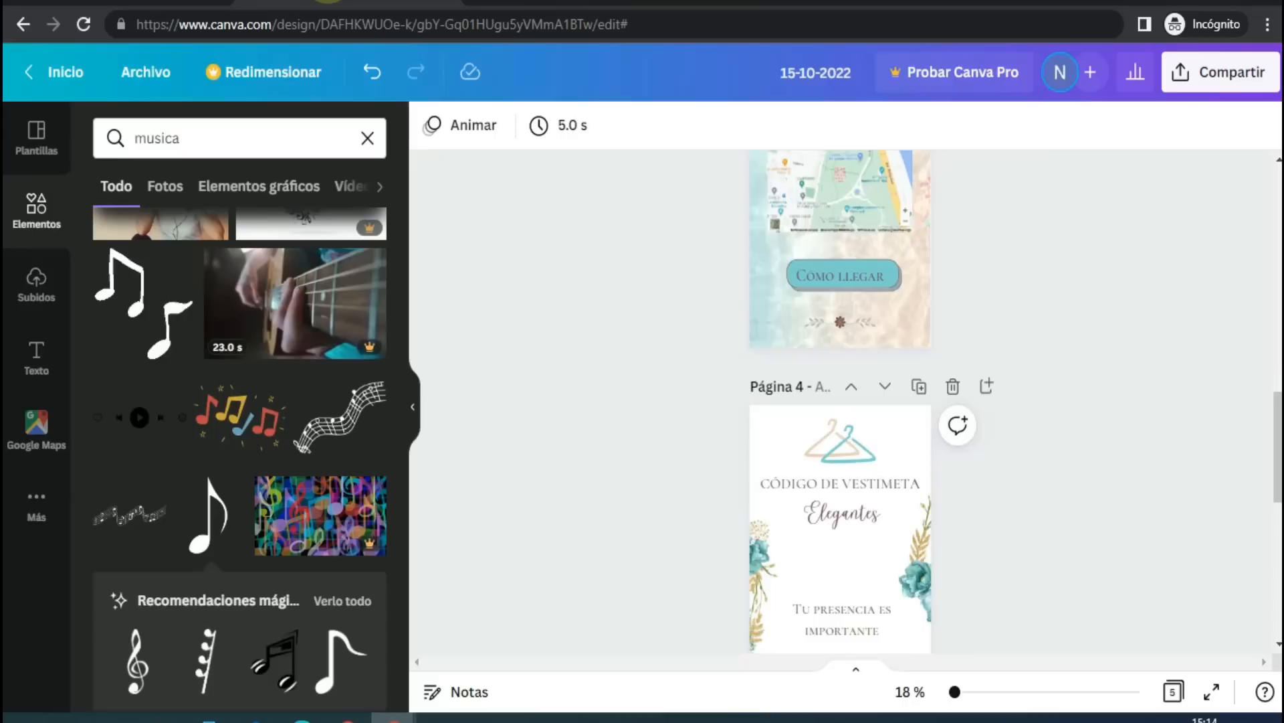
{"action": "left_click", "coordinate": [889, 262]}
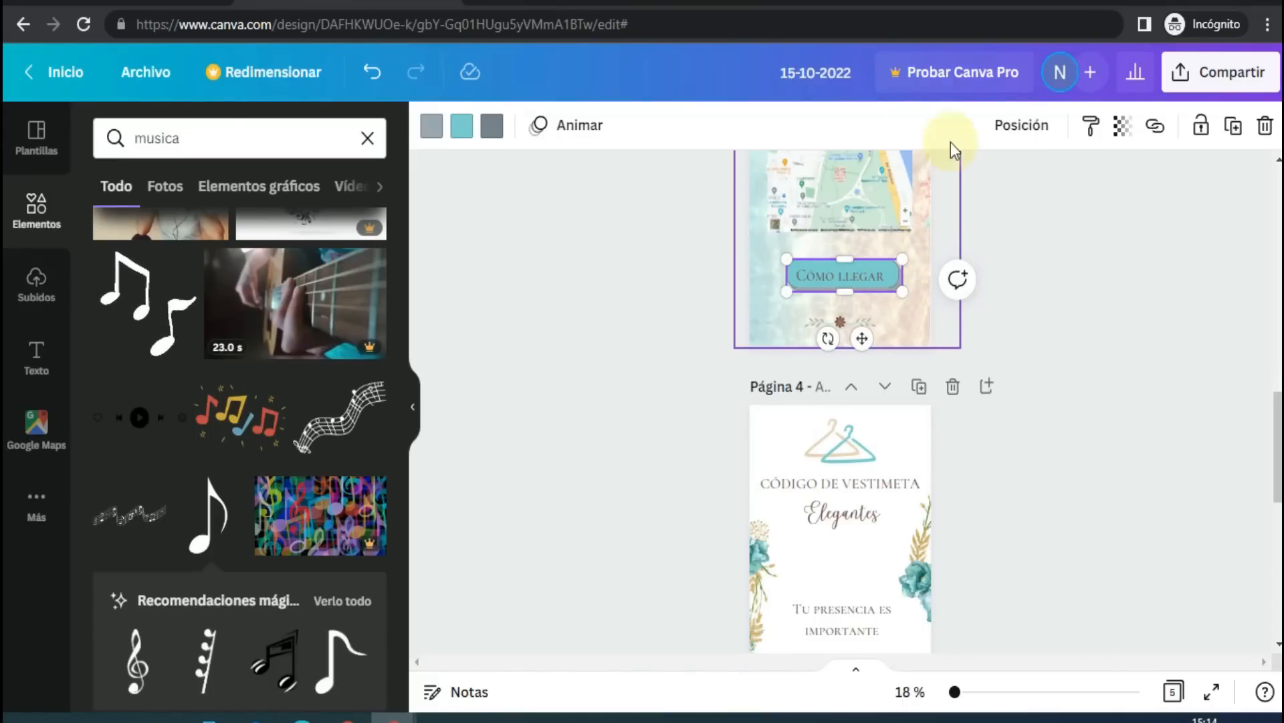
{"action": "left_click", "coordinate": [1157, 128]}
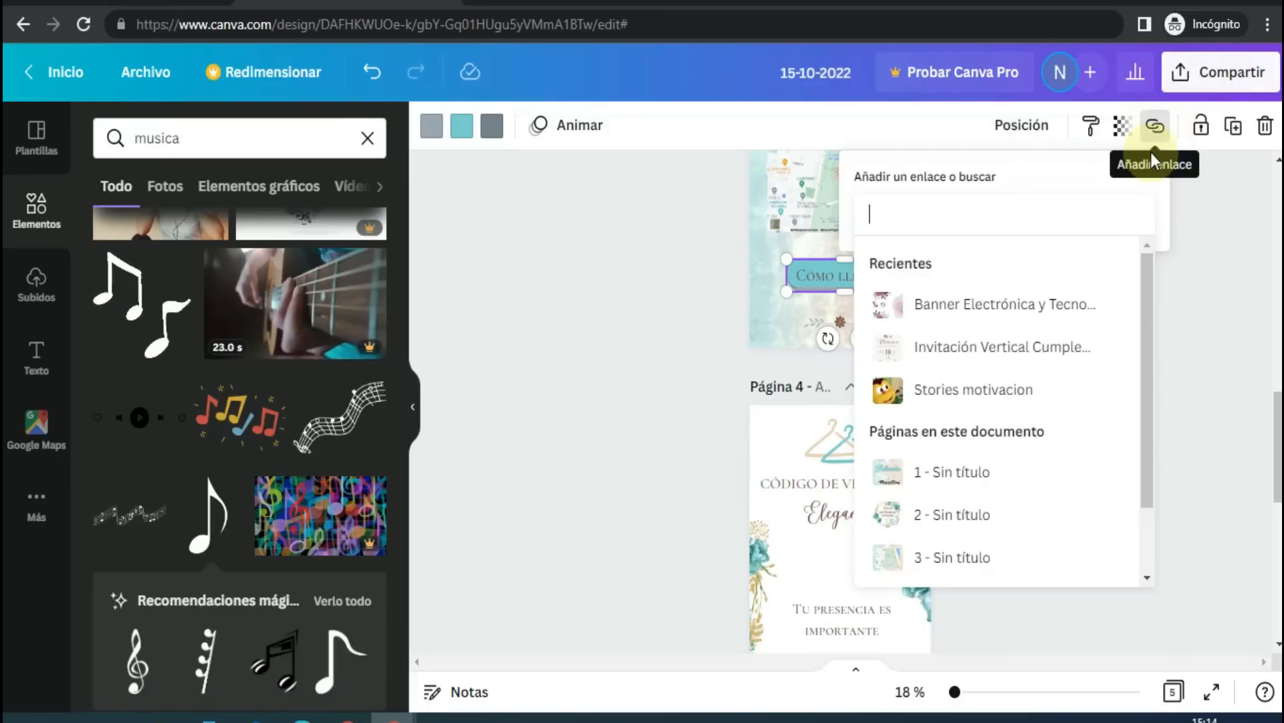
{"action": "key", "text": "ctrl+v"}
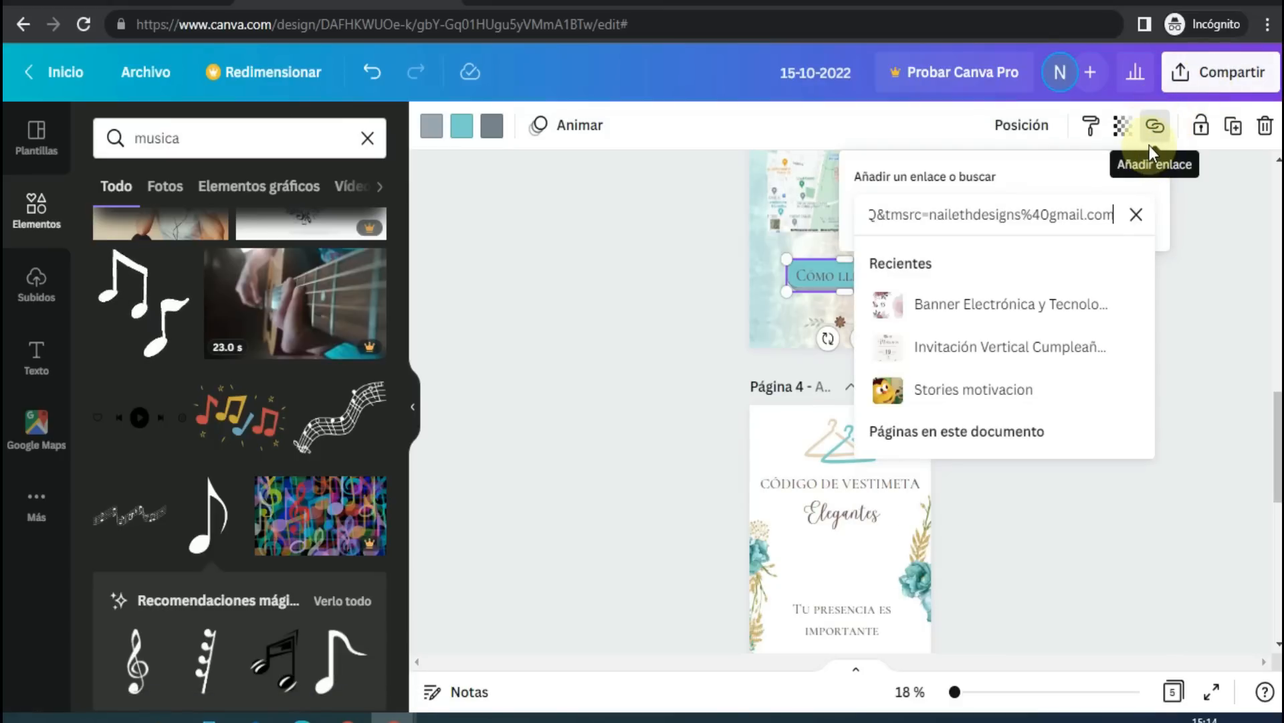
{"action": "key", "text": "Return"}
- Attach the copied calendar event link to the "Cómo llegar" text on page 3
{"action": "left_click", "coordinate": [873, 279]}
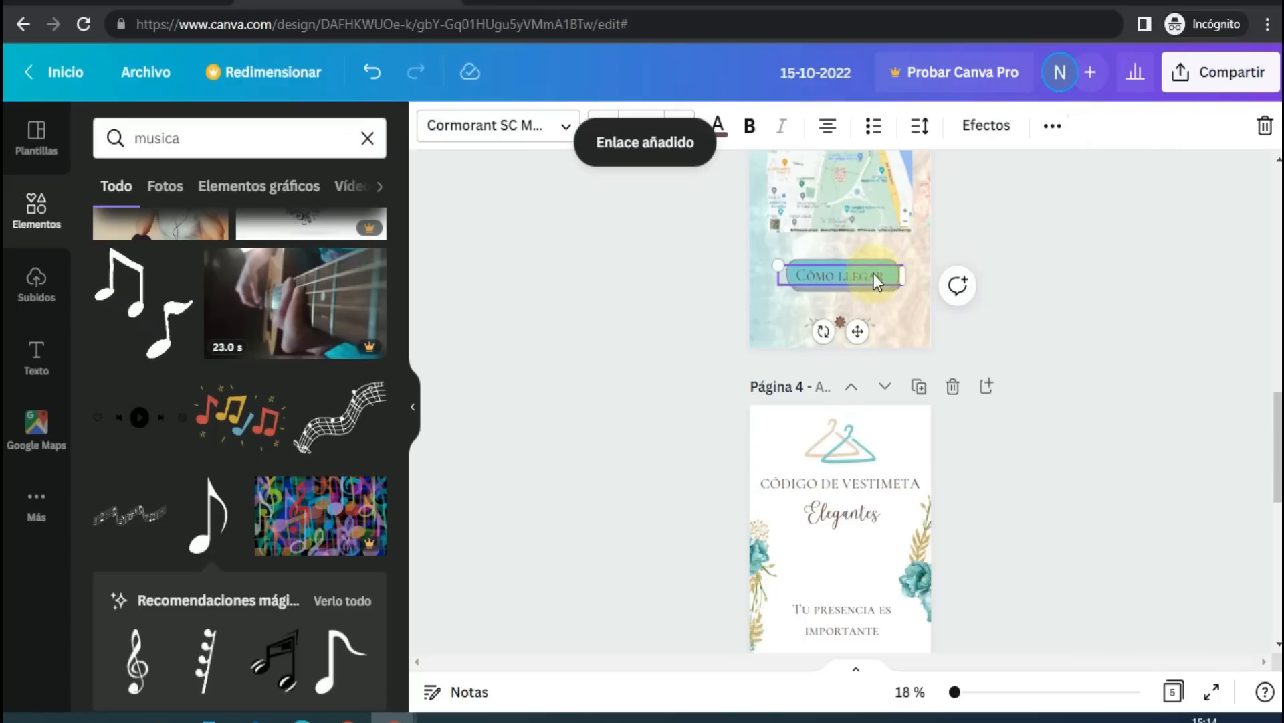
{"action": "left_click", "coordinate": [1052, 127]}
{"action": "left_click", "coordinate": [966, 175]}
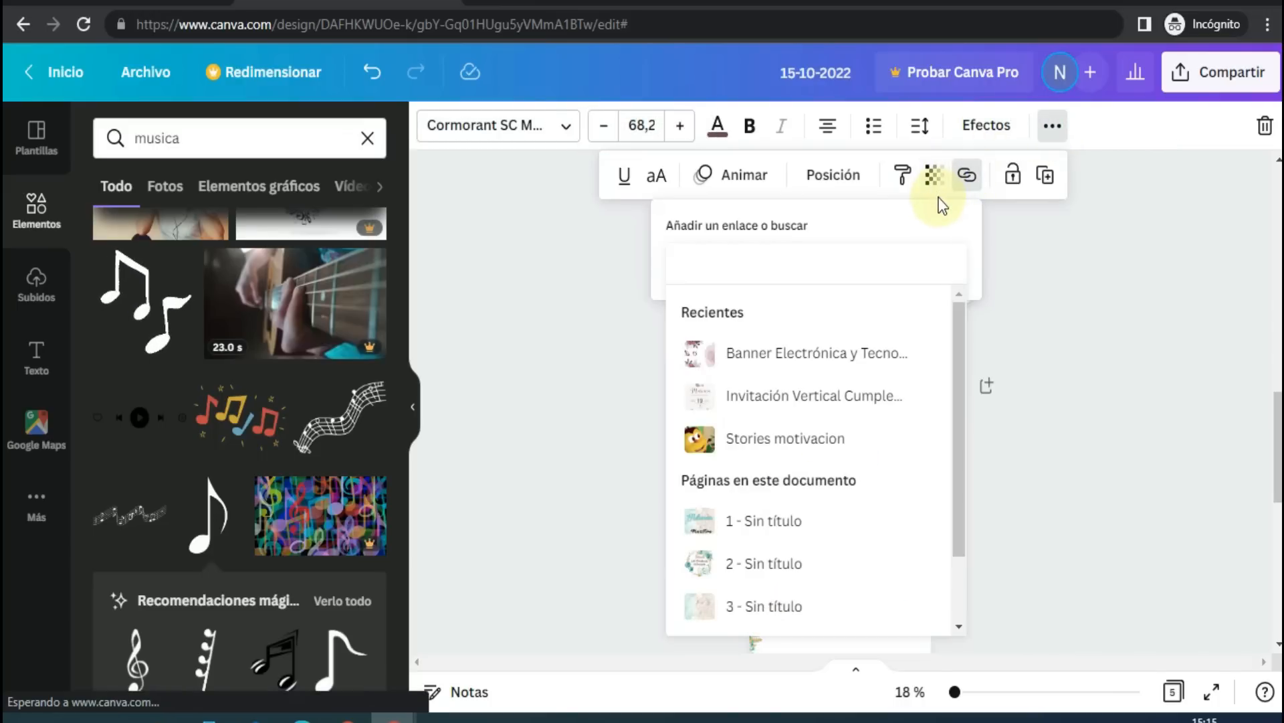
{"action": "key", "text": "ctrl+v"}
{"action": "key", "text": "Return"}
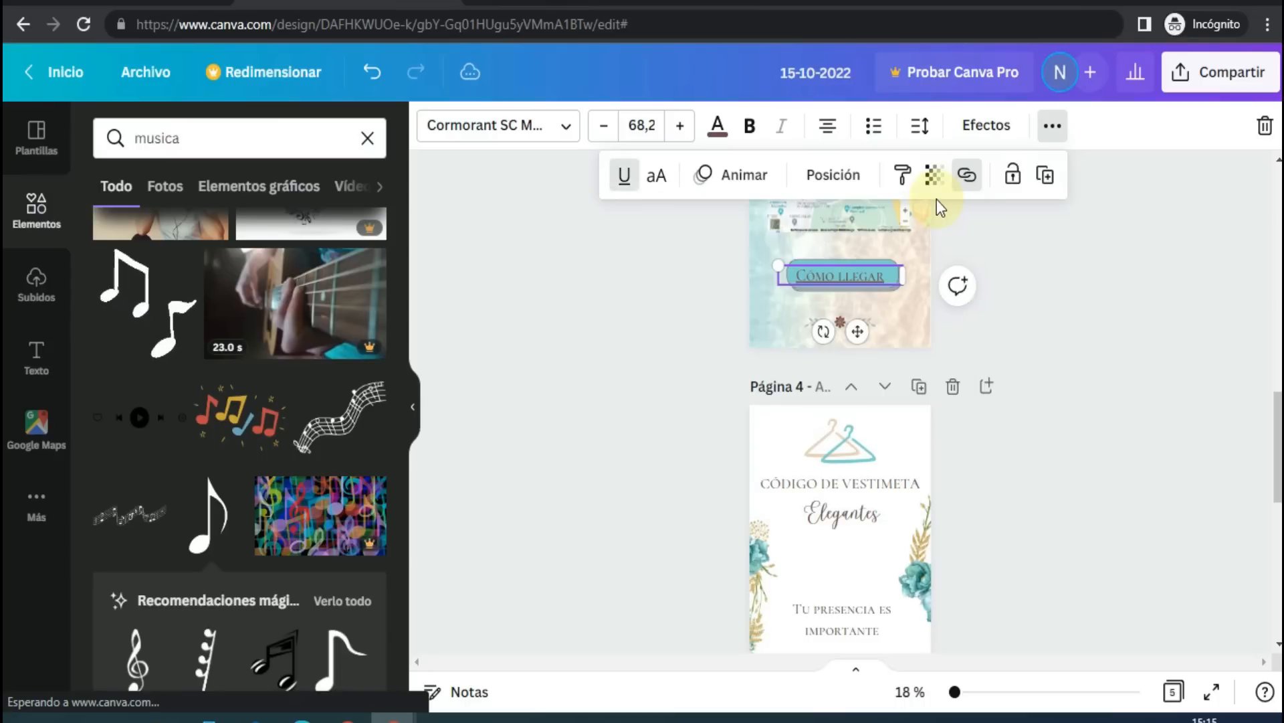
{"action": "left_click", "coordinate": [1110, 388]}
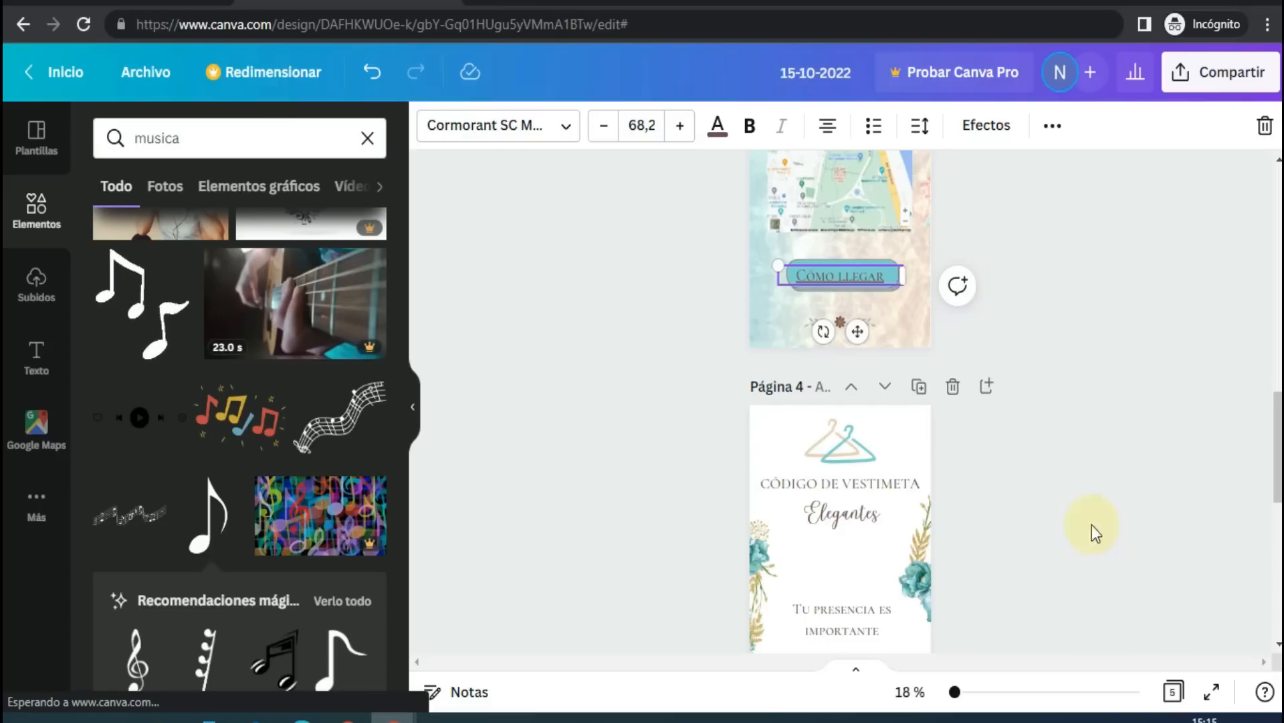
- Move the "Elegantes" text slightly down on page 4
{"action": "scroll", "coordinate": [1044, 509], "scroll_direction": "down", "scroll_amount": 2}
{"action": "left_click_drag", "start_coordinate": [837, 408], "coordinate": [841, 423]}
{"action": "left_click", "coordinate": [1163, 344]}
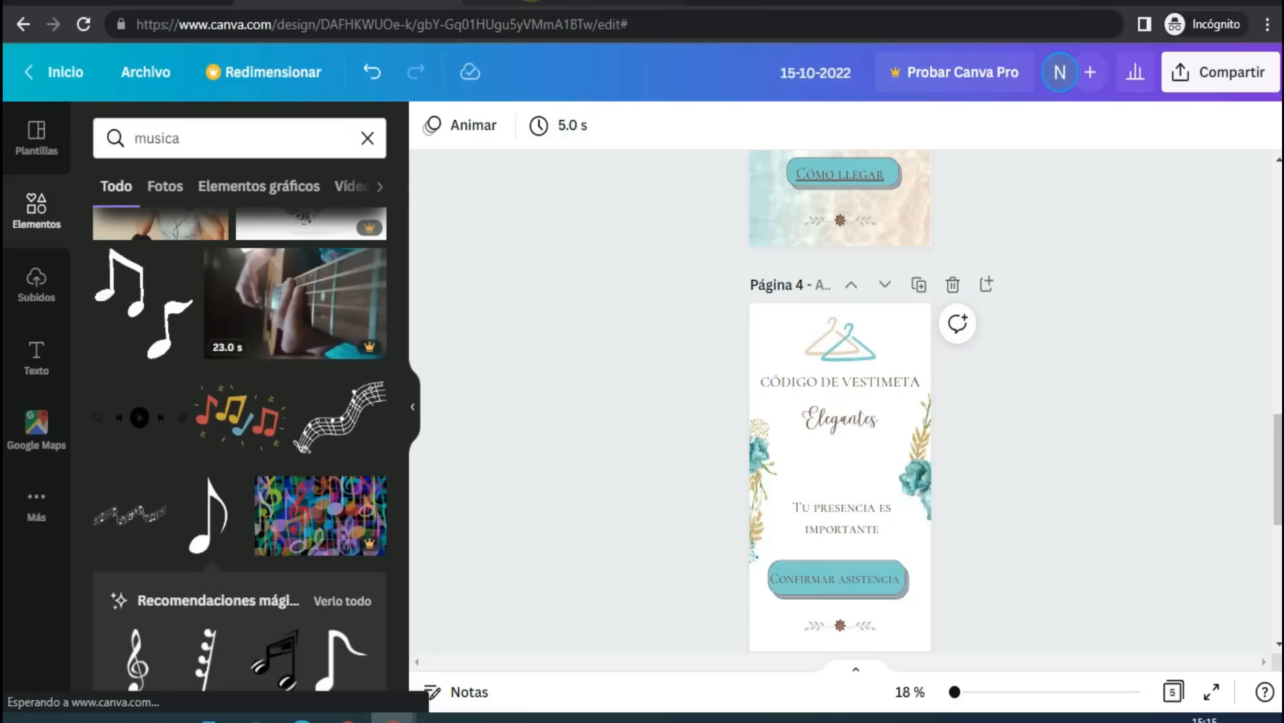
- Switch to Google Calendar, open Google Forms from there and create a form from the "Confirmación de asistencia al evento" template
{"action": "left_click", "coordinate": [575, 4]}
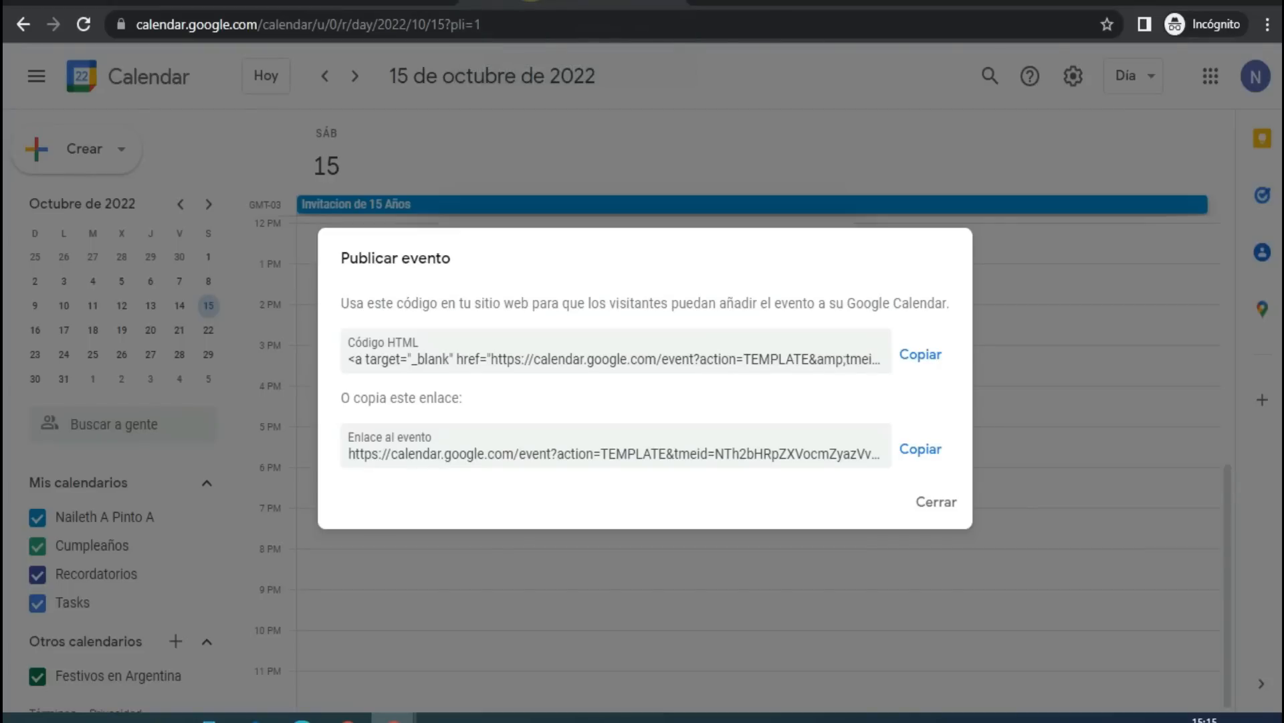
{"action": "left_click", "coordinate": [940, 505]}
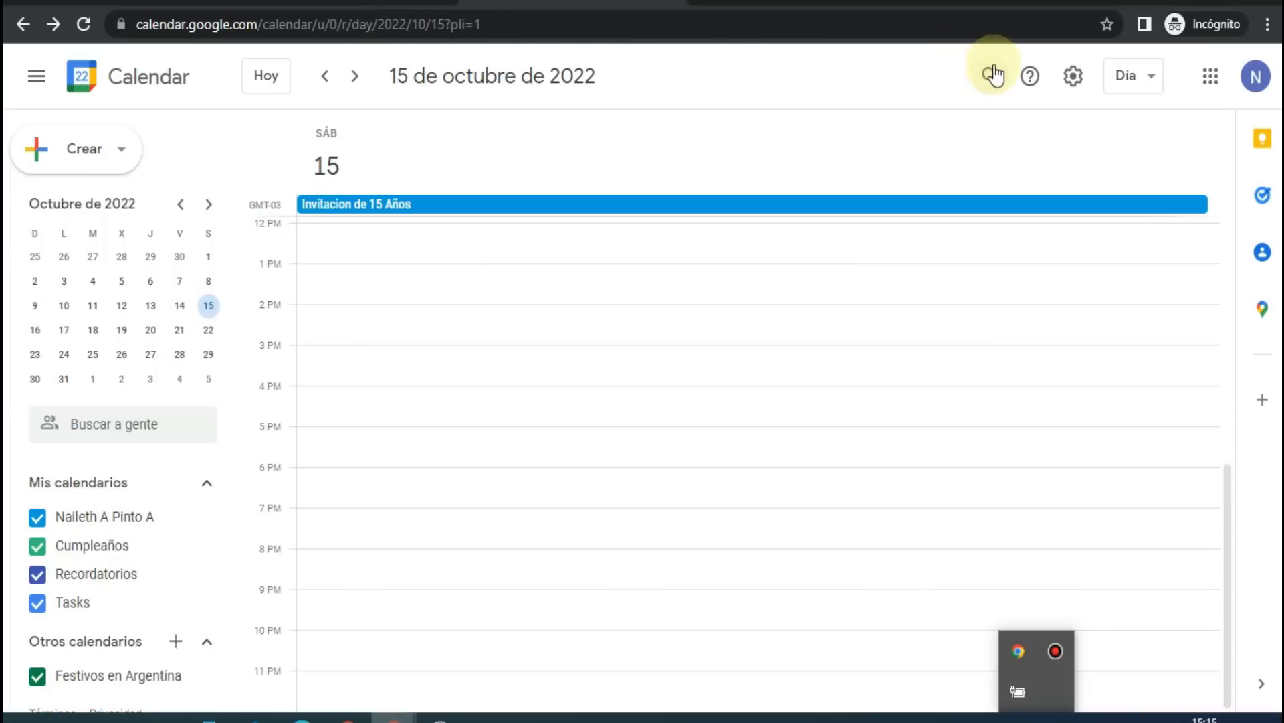
{"action": "left_click", "coordinate": [1211, 76]}
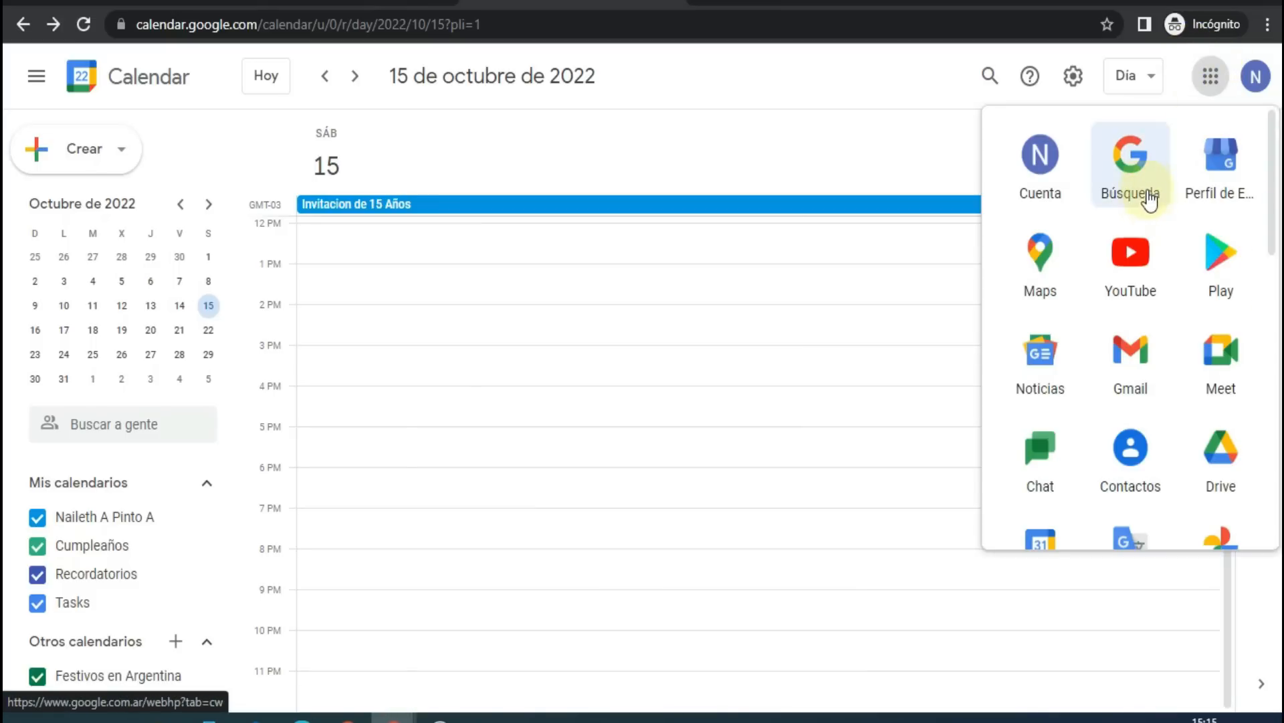
{"action": "scroll", "coordinate": [1158, 201], "scroll_direction": "down", "scroll_amount": 2}
{"action": "scroll", "coordinate": [1151, 302], "scroll_direction": "down", "scroll_amount": 5}
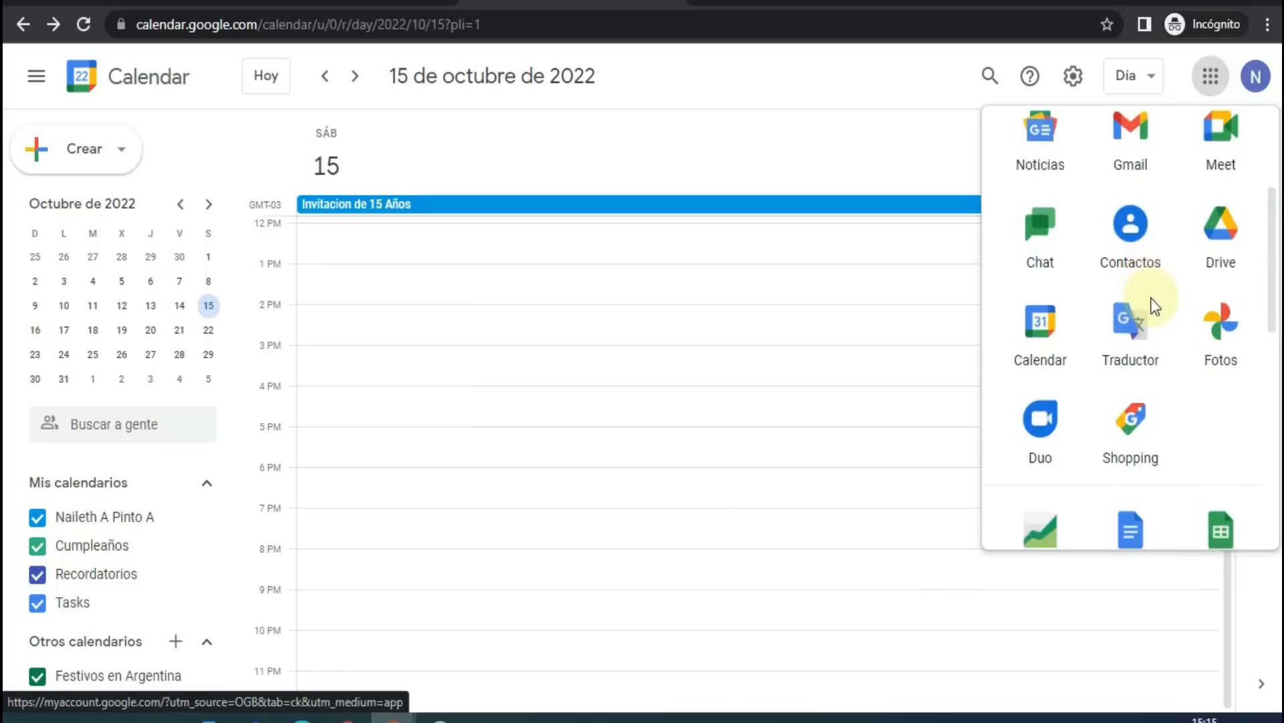
{"action": "scroll", "coordinate": [1160, 305], "scroll_direction": "down", "scroll_amount": 4}
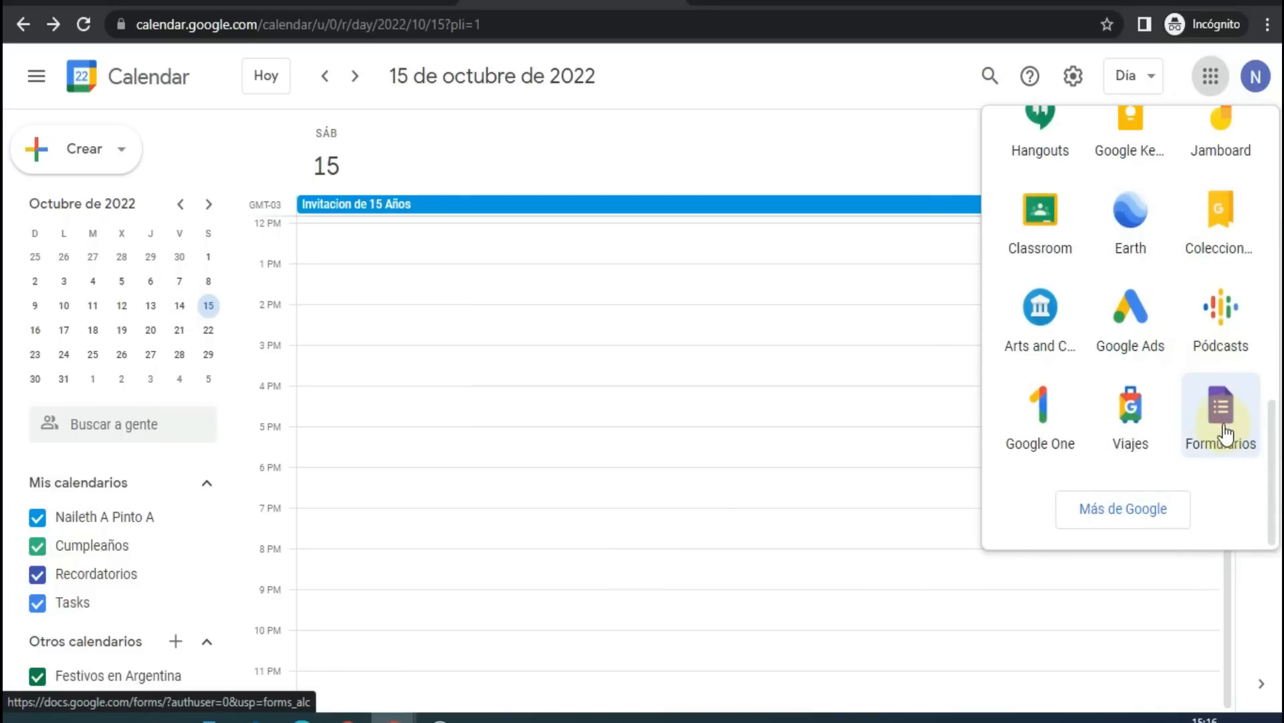
{"action": "left_click", "coordinate": [1225, 430]}
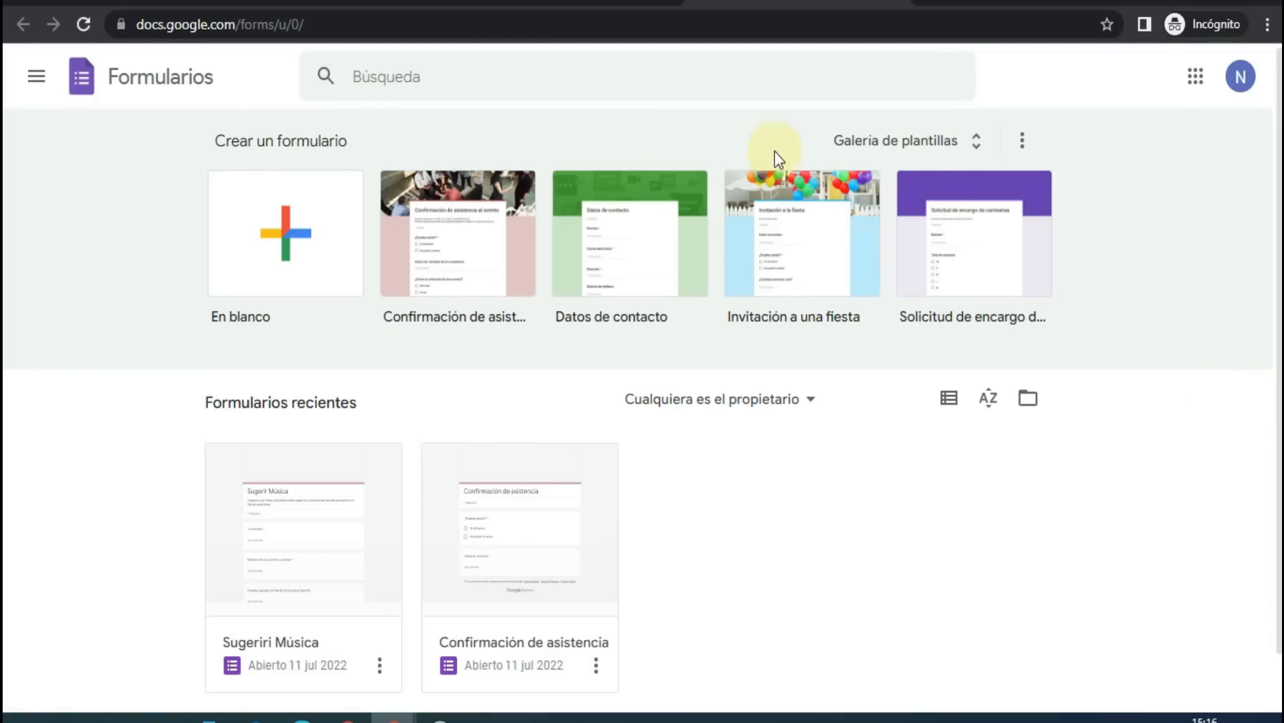
{"action": "left_click", "coordinate": [506, 245]}
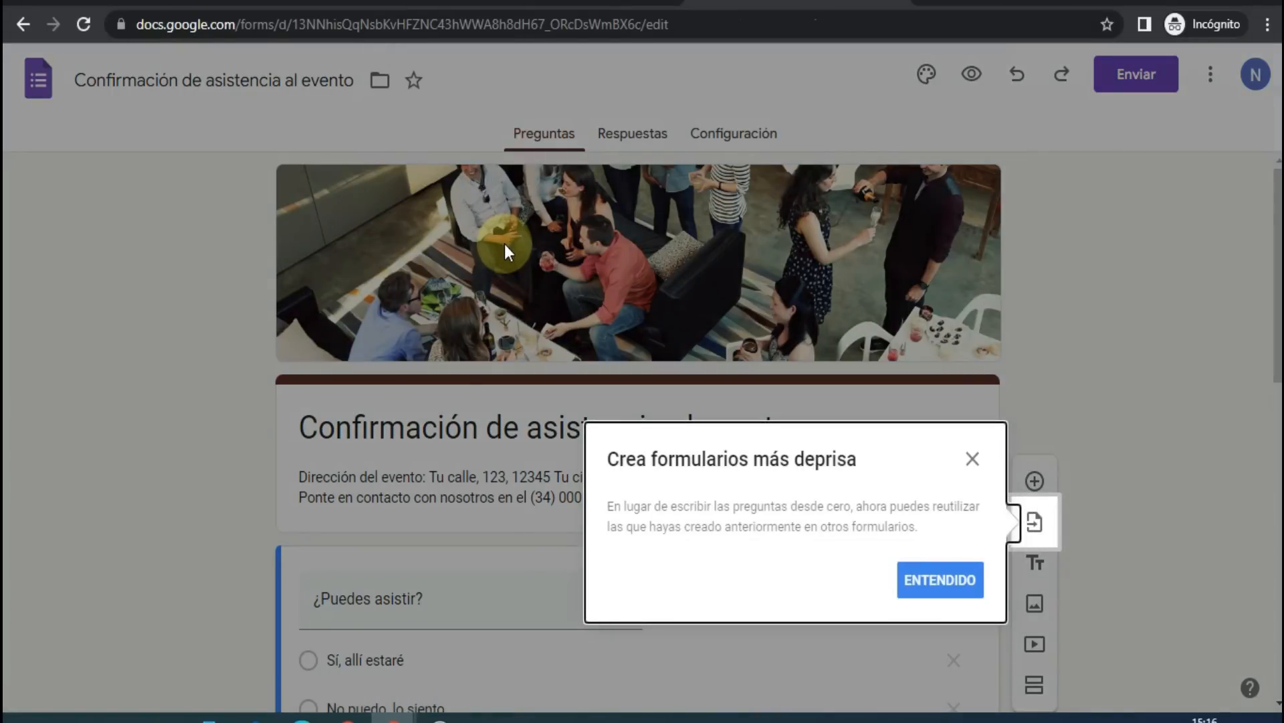
{"action": "left_click", "coordinate": [973, 457]}
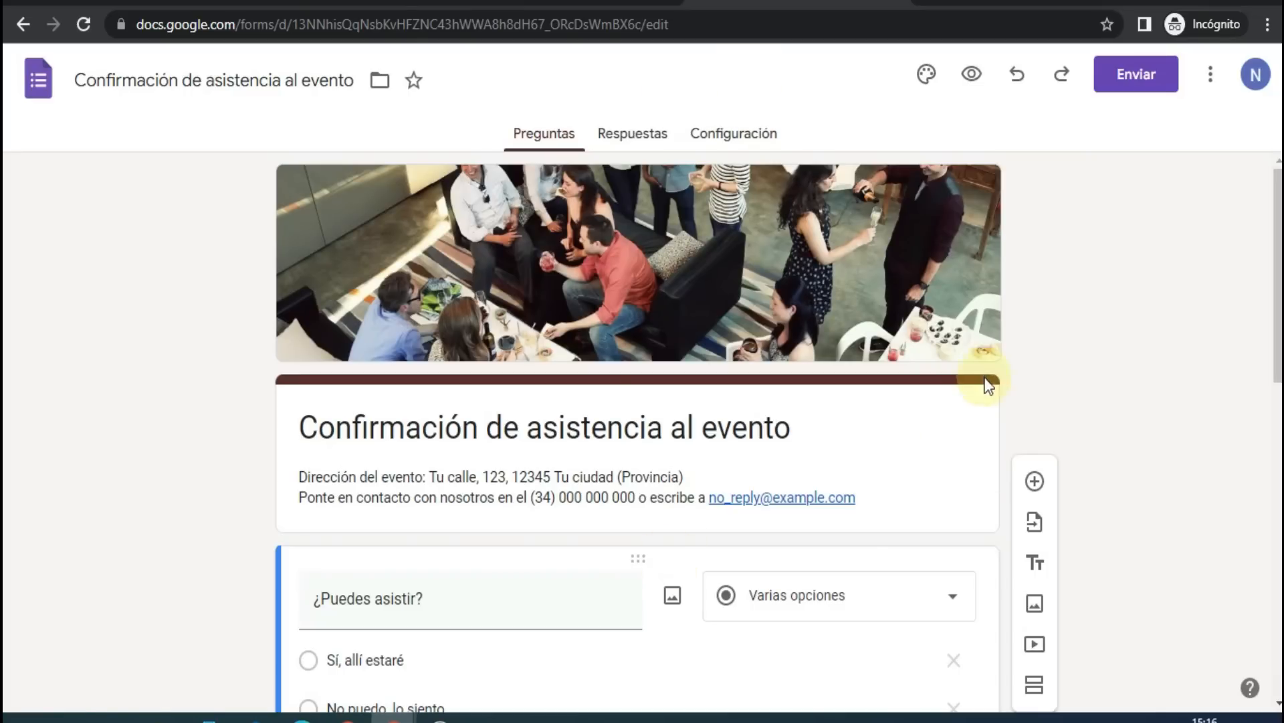
- Make the question "Indica los nombres de los asistentes." mandatory
{"action": "scroll", "coordinate": [793, 278], "scroll_direction": "down", "scroll_amount": 5}
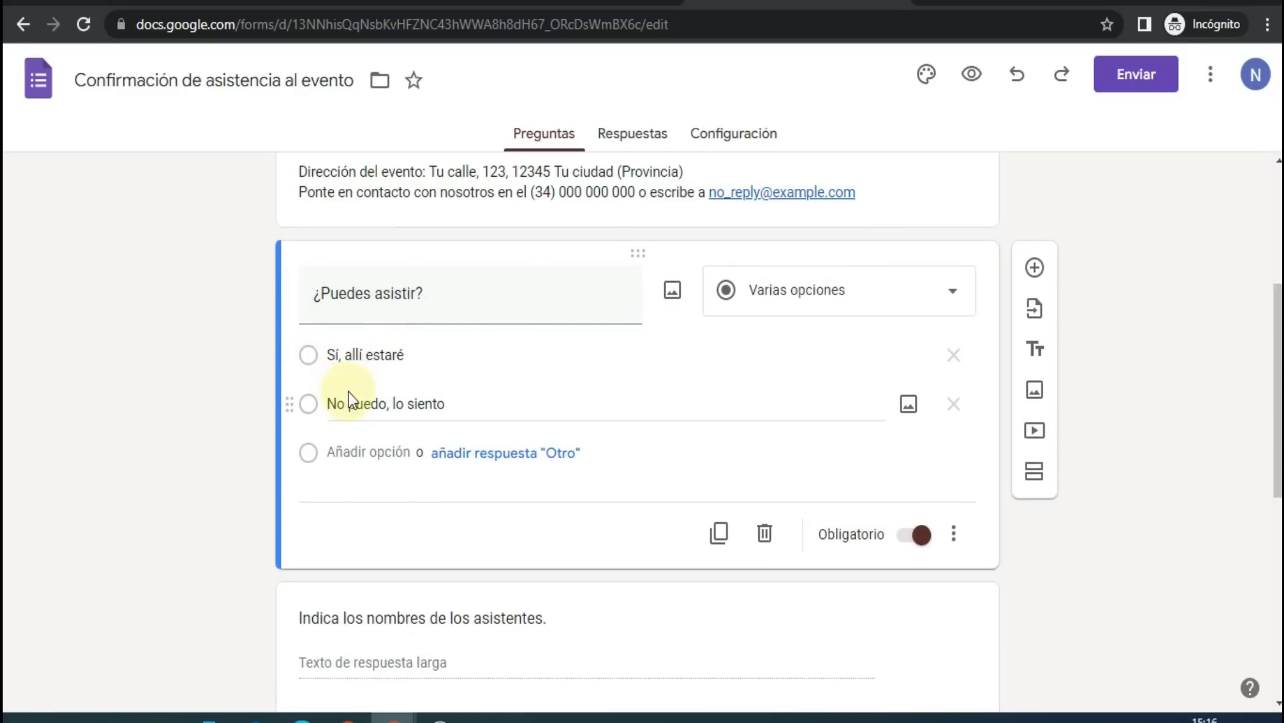
{"action": "scroll", "coordinate": [476, 364], "scroll_direction": "down", "scroll_amount": 5}
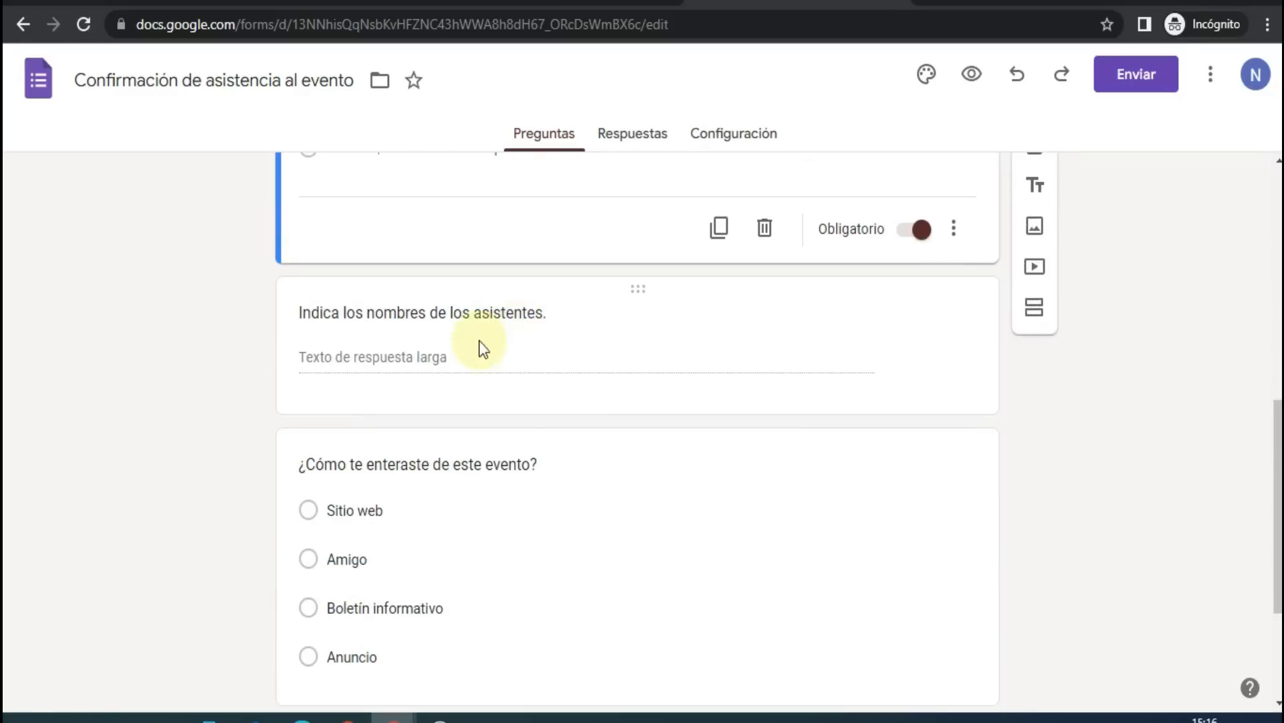
{"action": "left_click", "coordinate": [532, 354]}
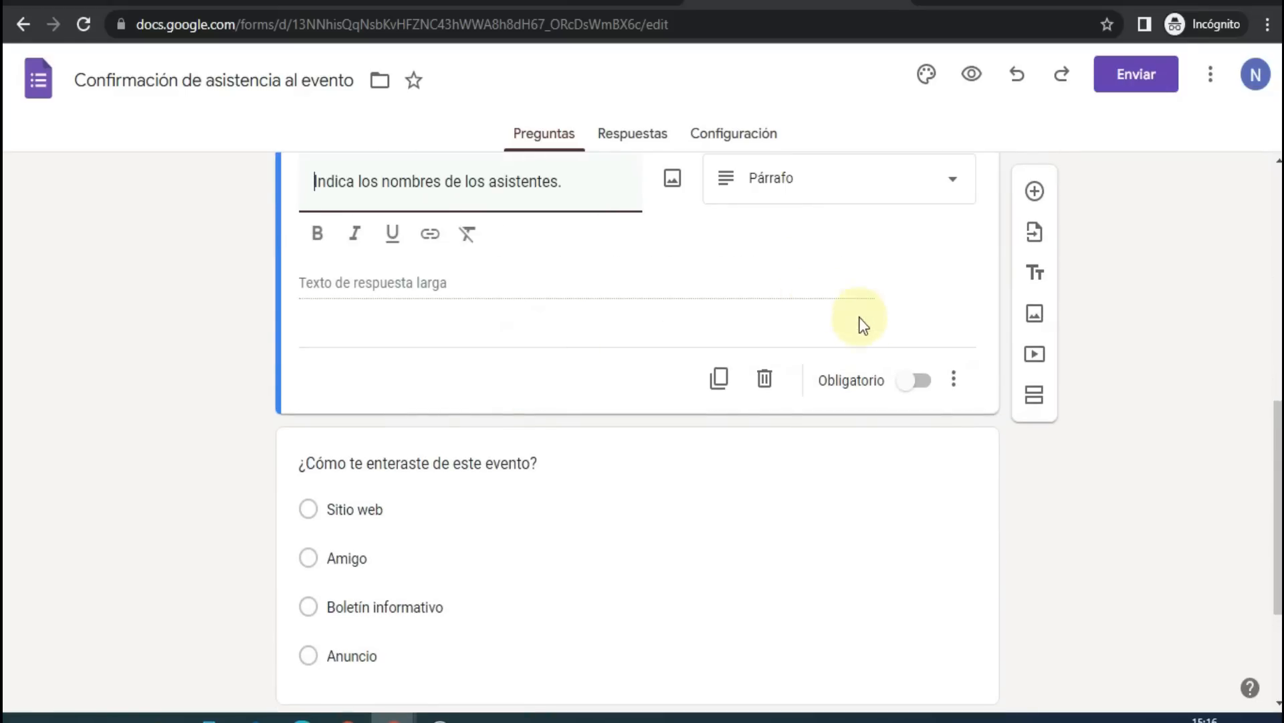
{"action": "left_click", "coordinate": [914, 390]}
{"action": "left_click", "coordinate": [920, 339]}
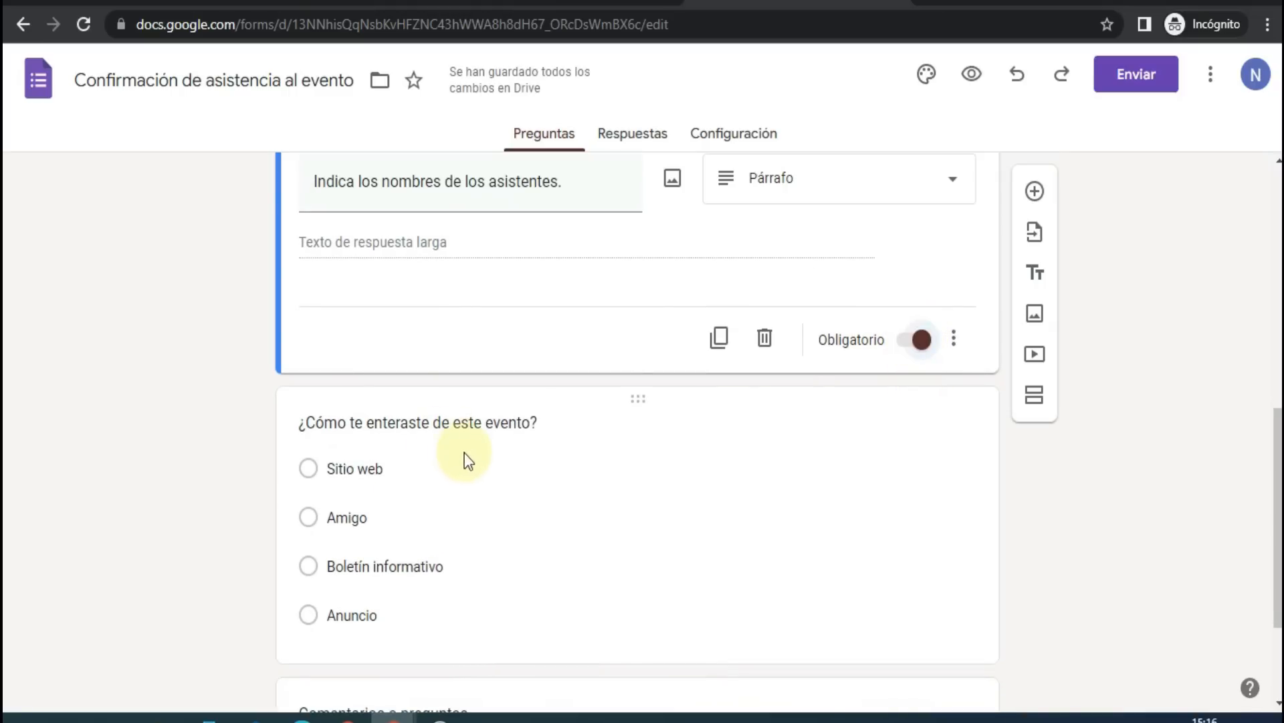
- Delete the questions "¿Cómo te enteraste de este evento?" and "Comentarios o preguntas" from the form
{"action": "scroll", "coordinate": [464, 452], "scroll_direction": "down", "scroll_amount": 3}
{"action": "left_click", "coordinate": [565, 396]}
{"action": "scroll", "coordinate": [582, 381], "scroll_direction": "up", "scroll_amount": 1}
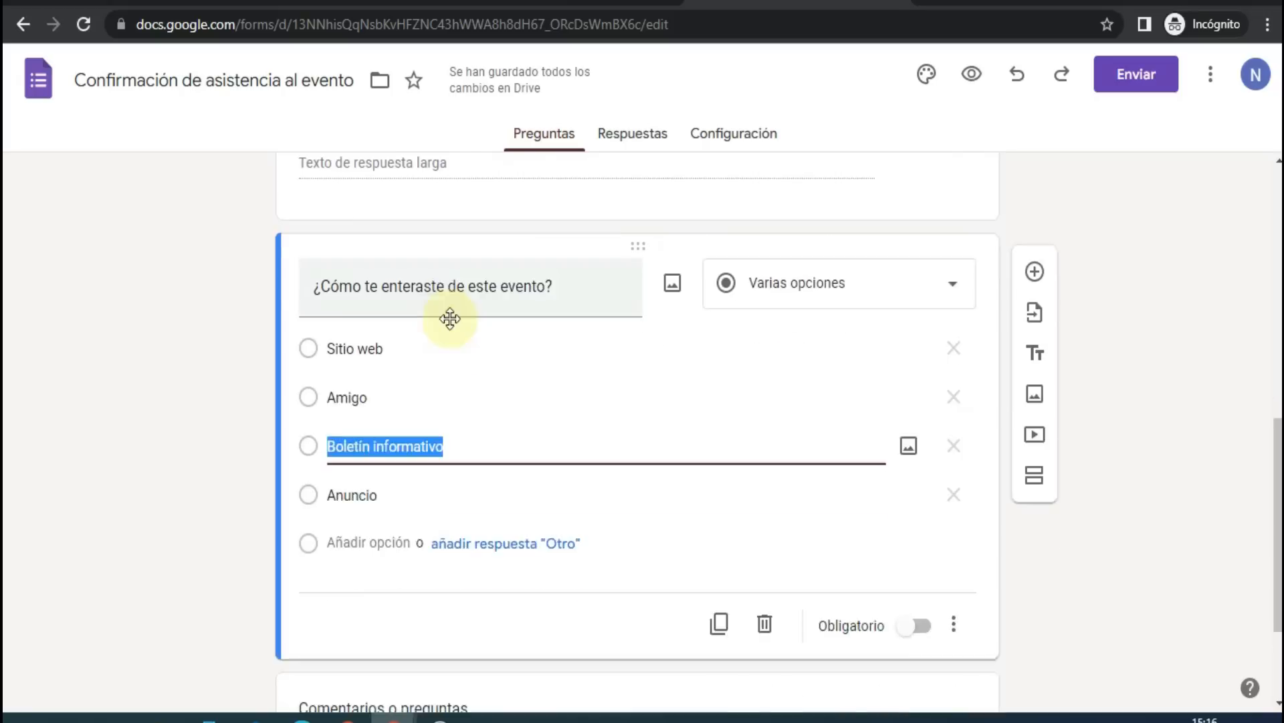
{"action": "scroll", "coordinate": [946, 516], "scroll_direction": "up", "scroll_amount": 3}
{"action": "scroll", "coordinate": [817, 516], "scroll_direction": "down", "scroll_amount": 5}
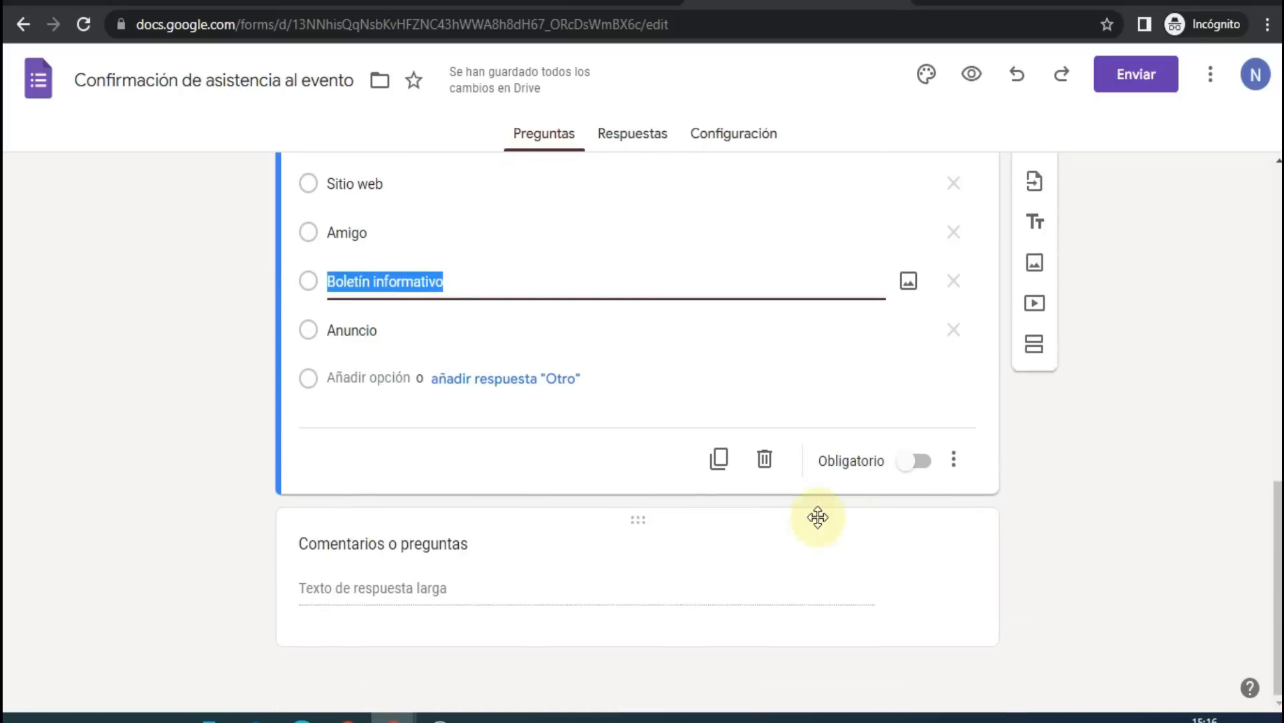
{"action": "left_click", "coordinate": [766, 460]}
{"action": "left_click", "coordinate": [400, 589]}
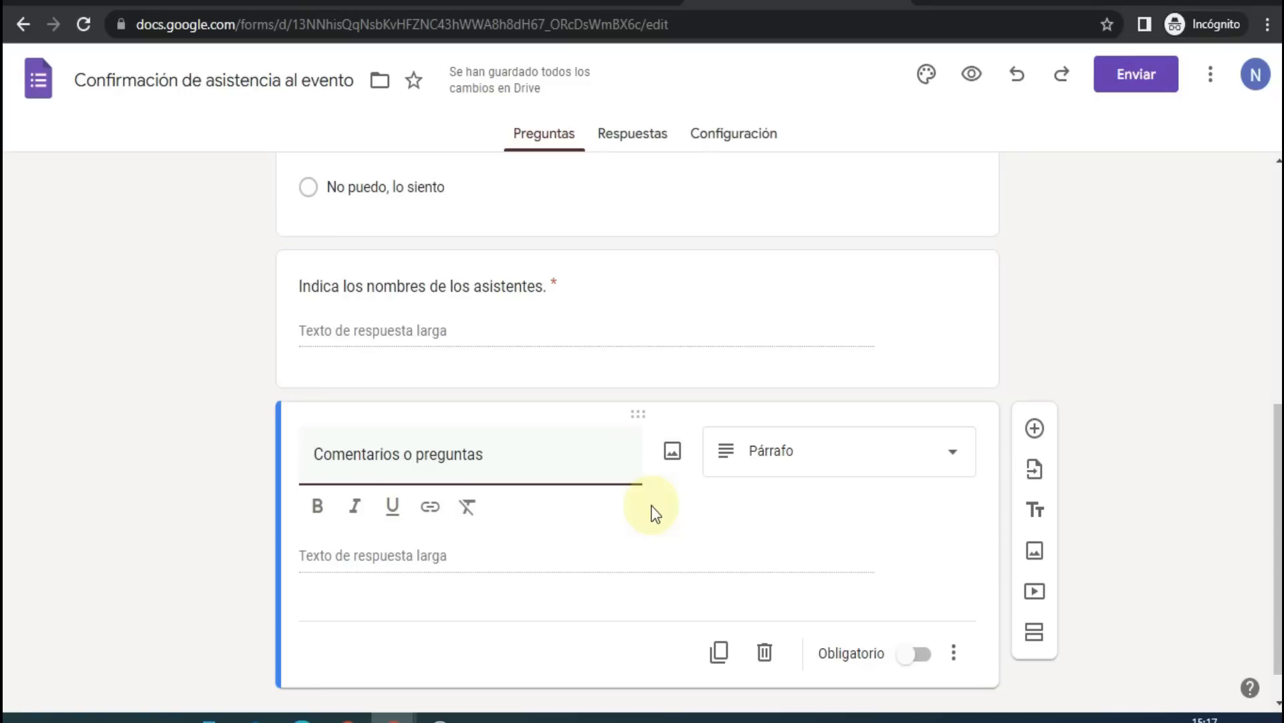
{"action": "left_click", "coordinate": [765, 653]}
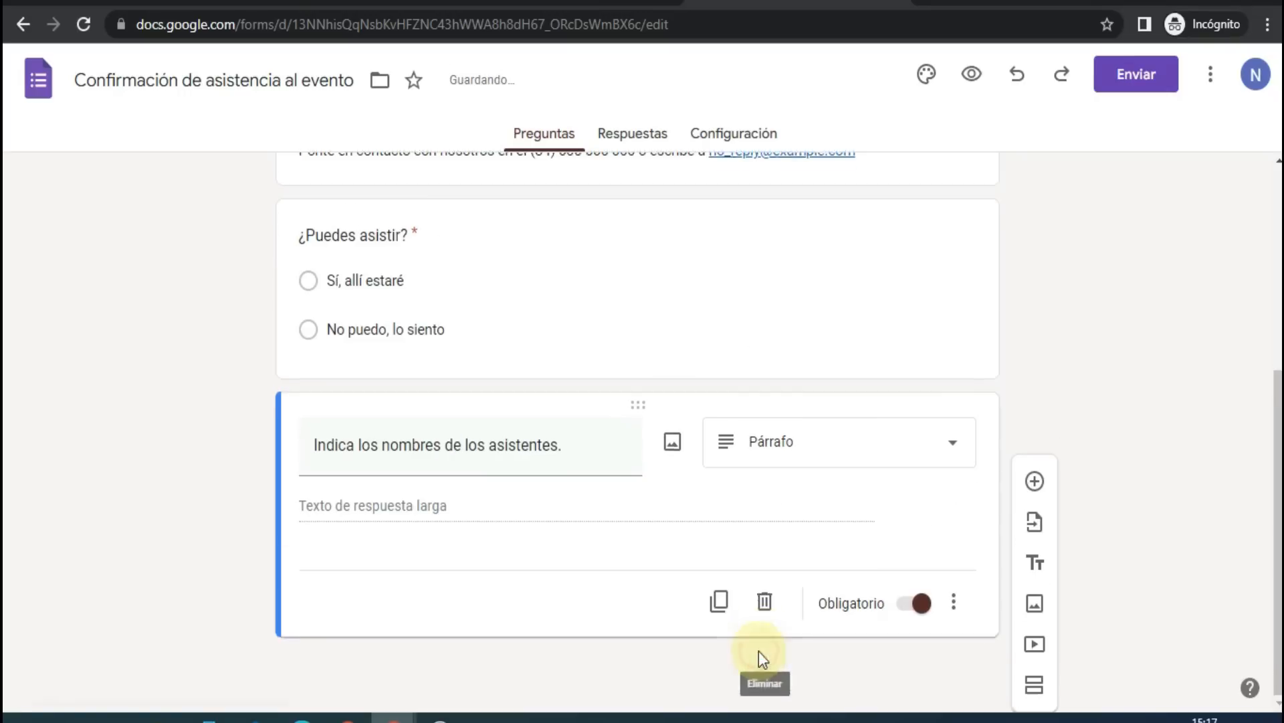
- Clear the form description containing the placeholder address and contact details
{"action": "scroll", "coordinate": [387, 366], "scroll_direction": "up", "scroll_amount": 2}
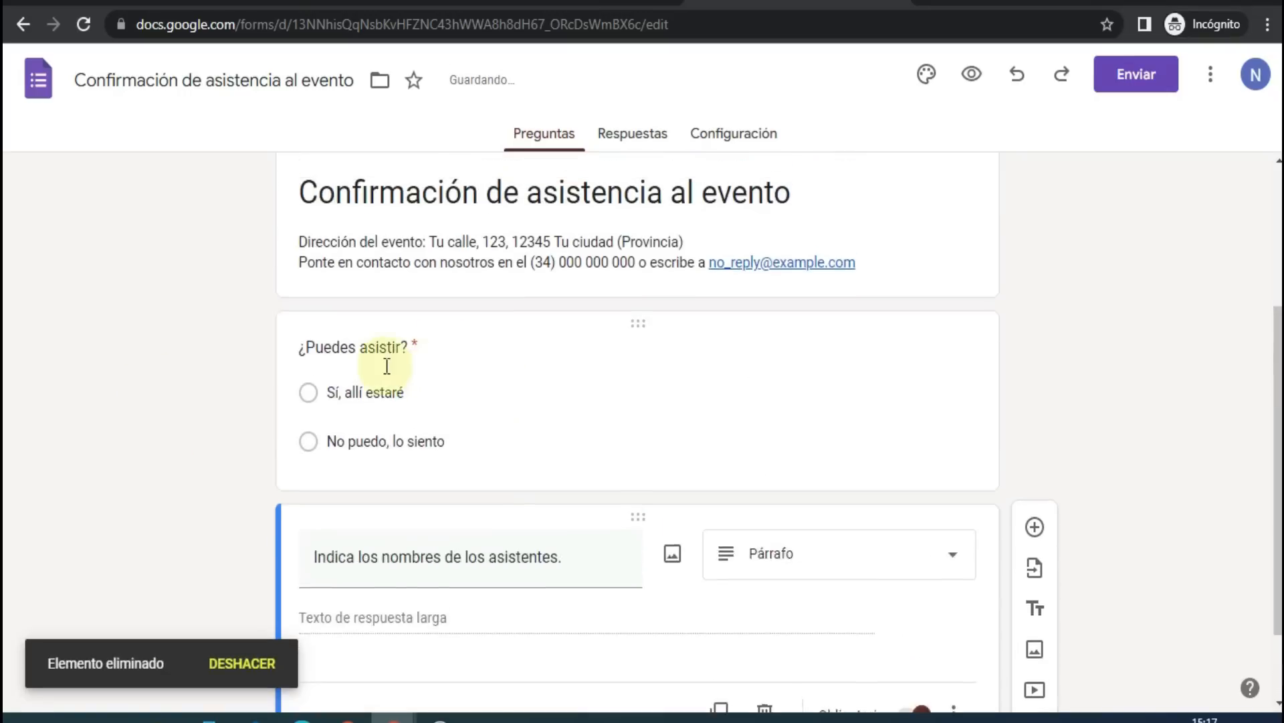
{"action": "scroll", "coordinate": [387, 366], "scroll_direction": "up", "scroll_amount": 3}
{"action": "scroll", "coordinate": [902, 346], "scroll_direction": "down", "scroll_amount": 1}
{"action": "triple_click", "coordinate": [552, 385]}
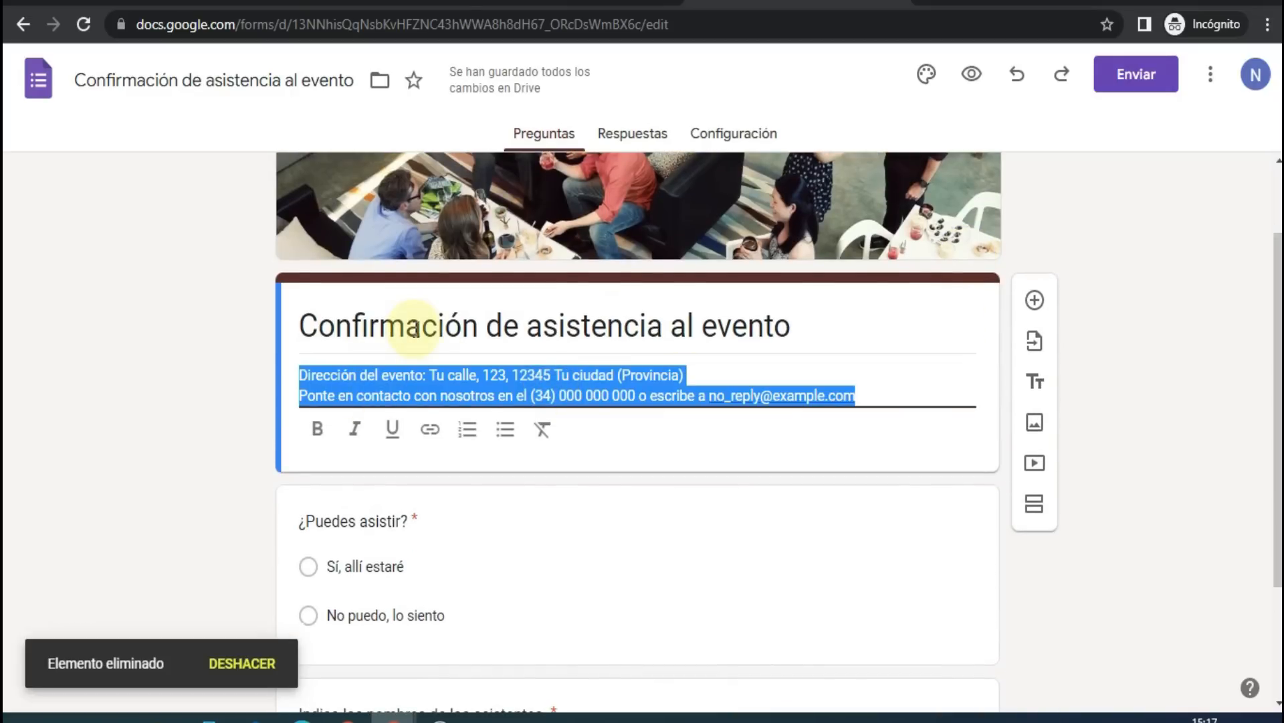
{"action": "key", "text": "BackSpace"}
{"action": "left_click", "coordinate": [1227, 207]}
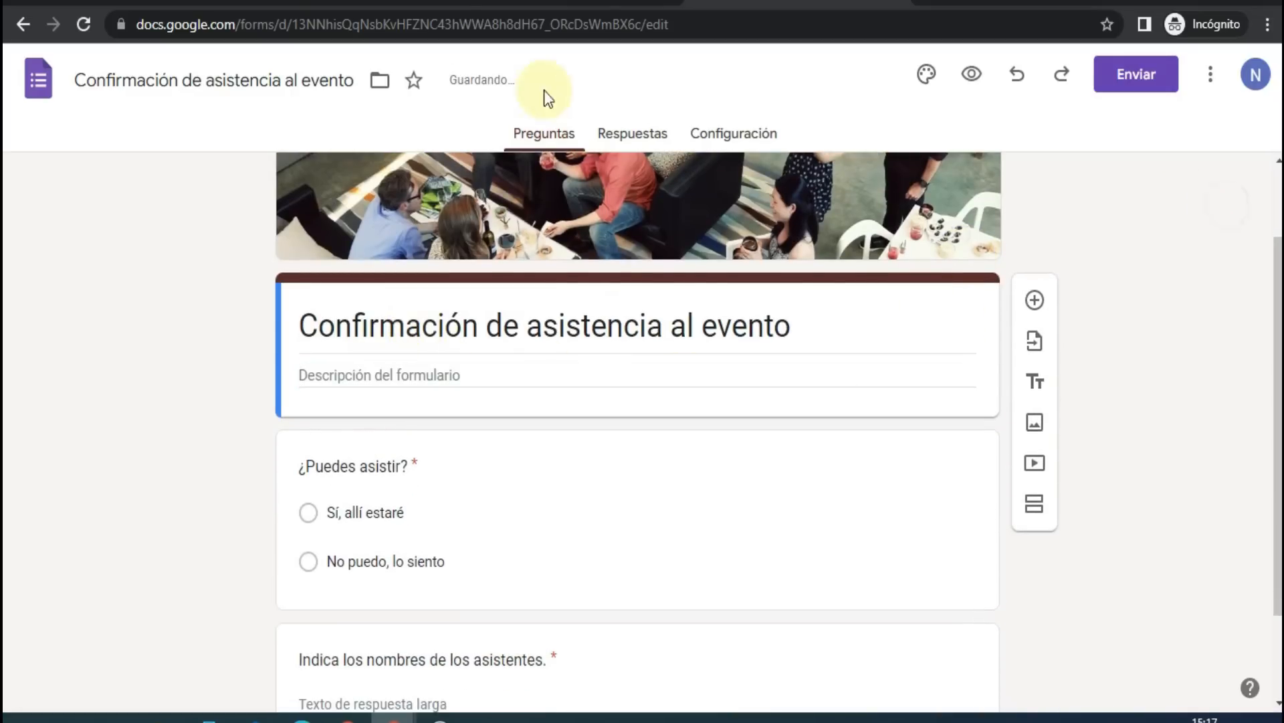
- Shorten the form's heading to "Confirmación de asistencia"
{"action": "left_click_drag", "start_coordinate": [796, 327], "coordinate": [493, 332]}
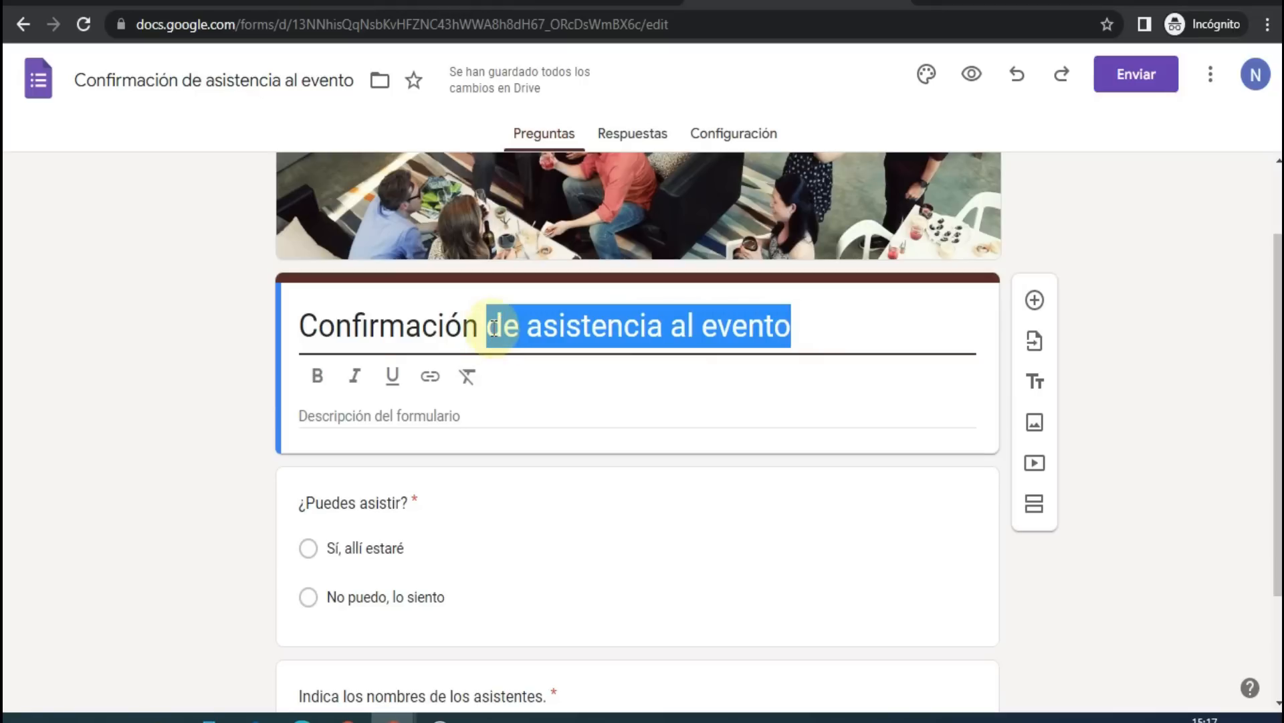
{"action": "type", "text": "de asistencia"}
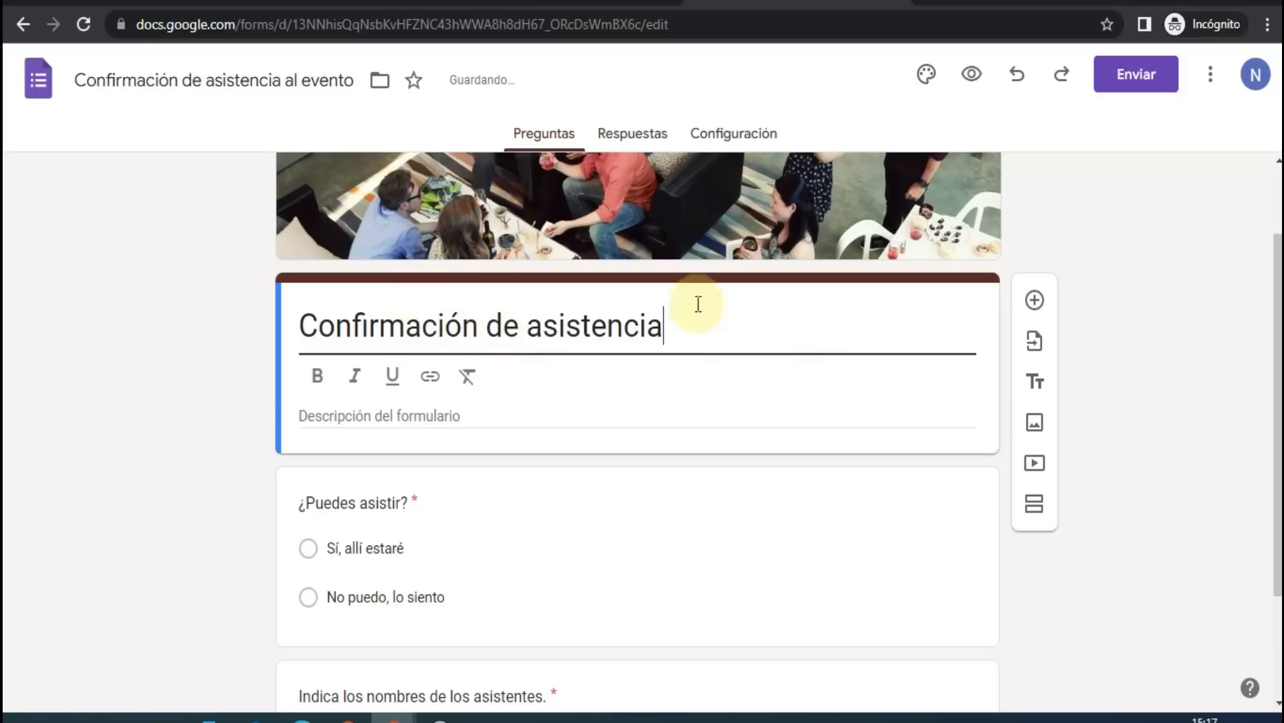
{"action": "scroll", "coordinate": [1084, 247], "scroll_direction": "up", "scroll_amount": 2}
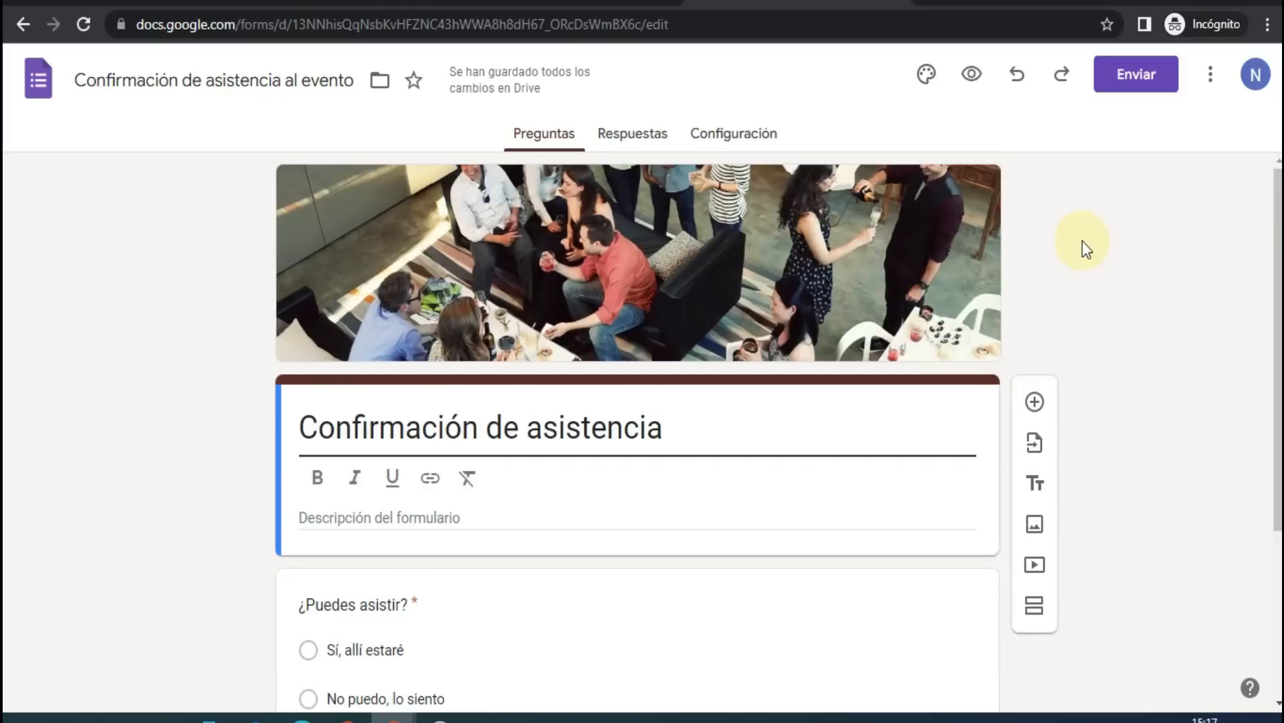
- Remove the template's header image in the form's theme settings
{"action": "left_click", "coordinate": [927, 76]}
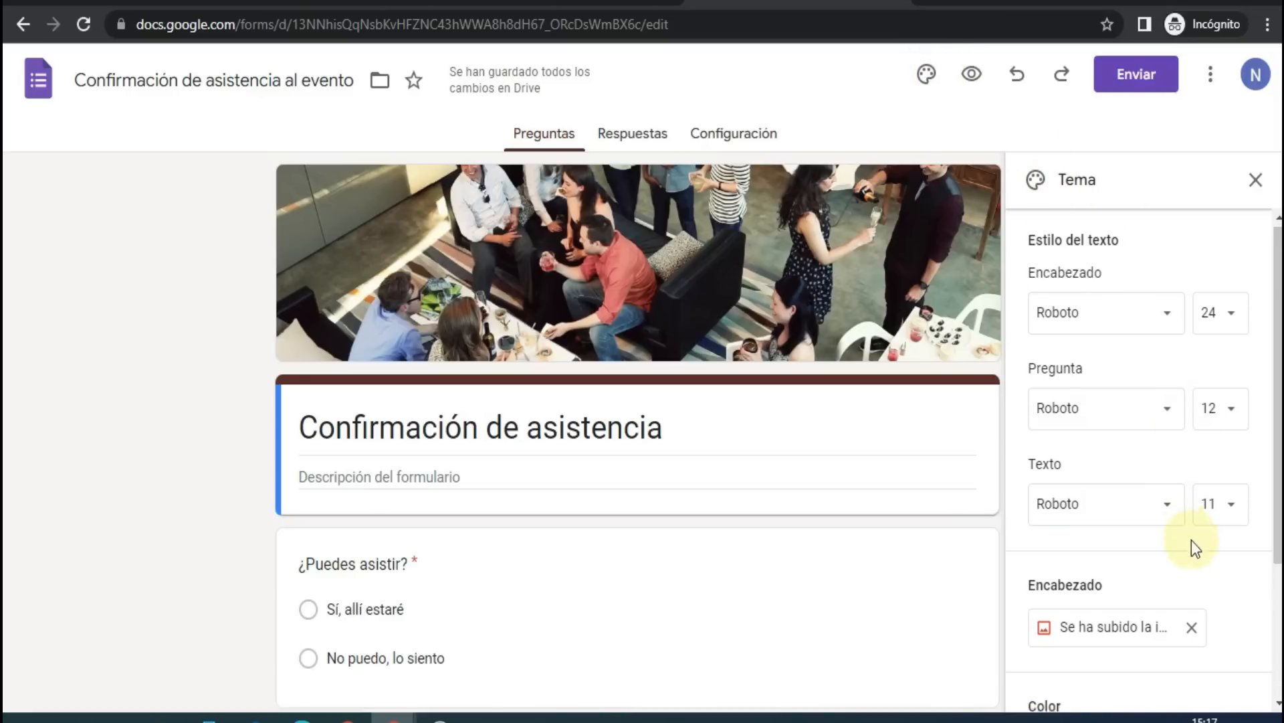
{"action": "scroll", "coordinate": [1191, 540], "scroll_direction": "down", "scroll_amount": 2}
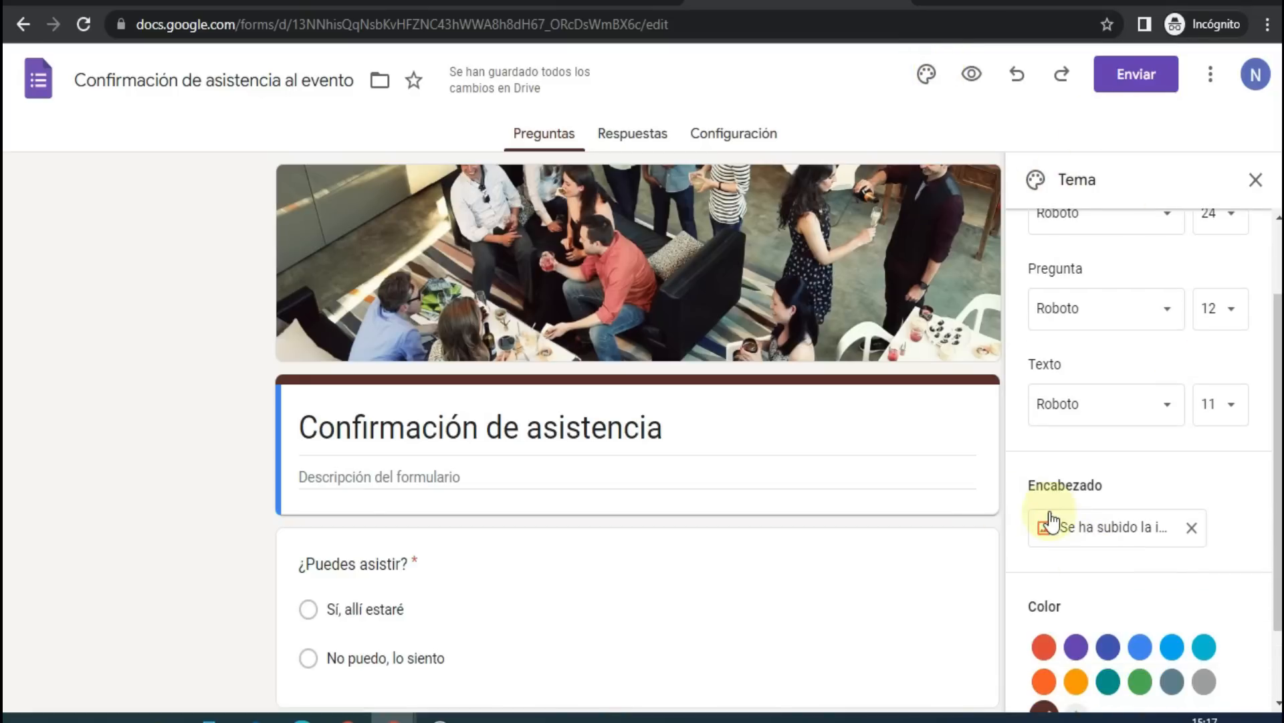
{"action": "left_click", "coordinate": [1192, 528]}
{"action": "left_click", "coordinate": [1114, 522]}
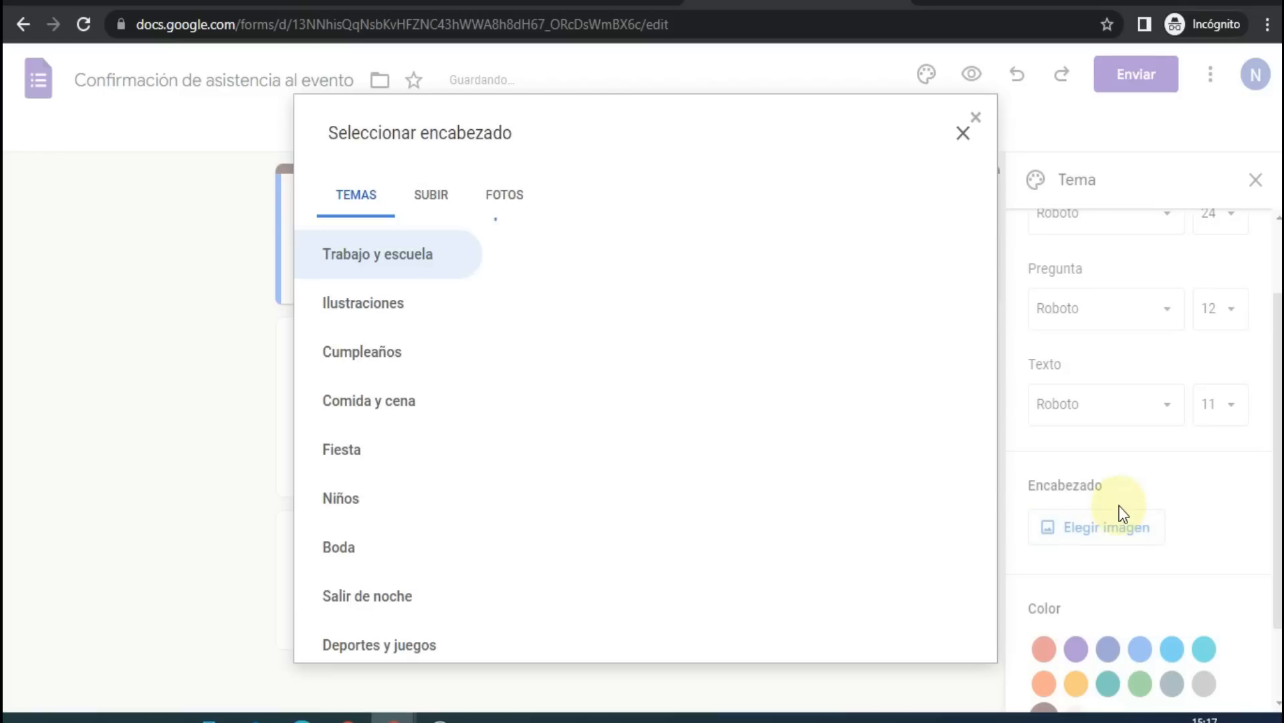
{"action": "left_click", "coordinate": [434, 198]}
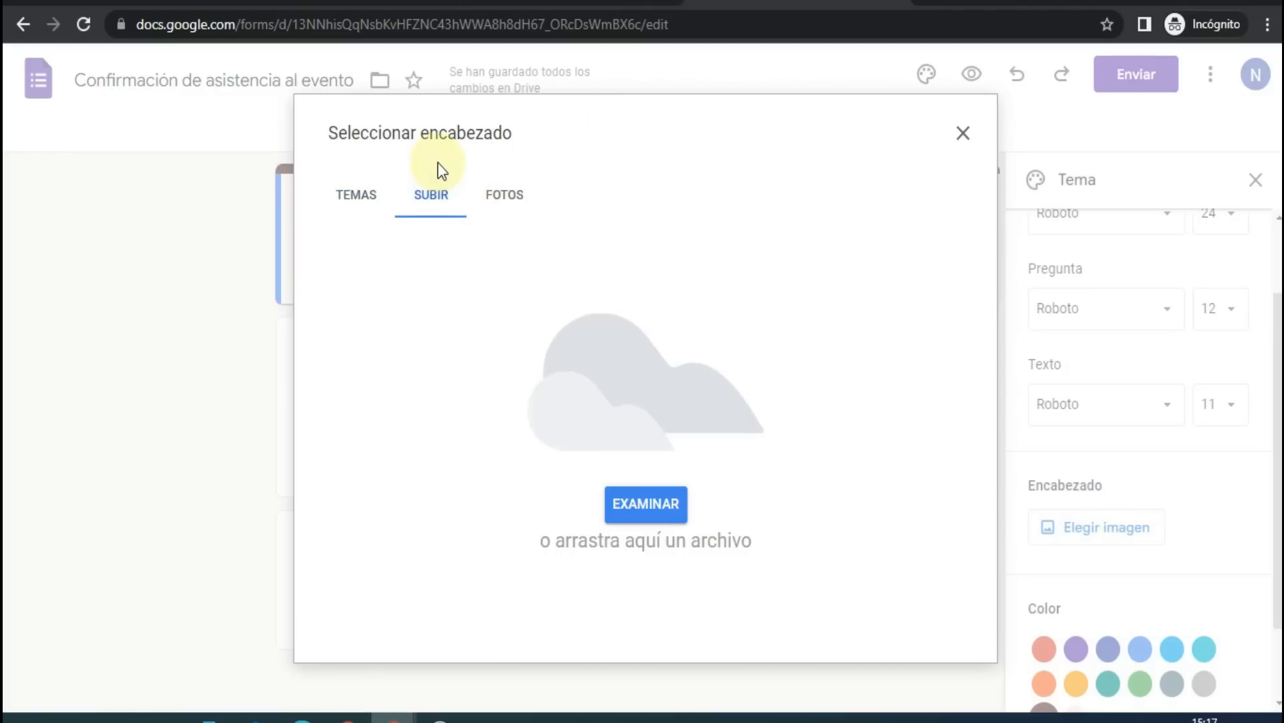
{"action": "left_click", "coordinate": [664, 510]}
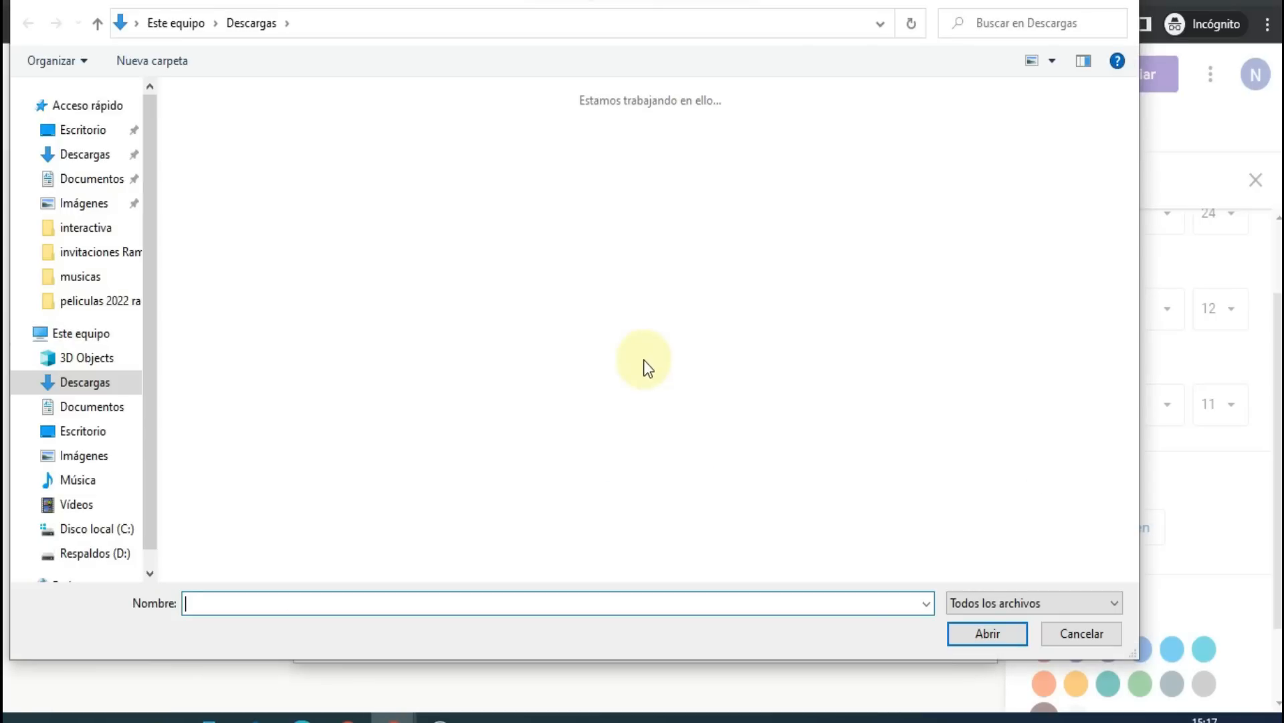
{"action": "left_click", "coordinate": [97, 129]}
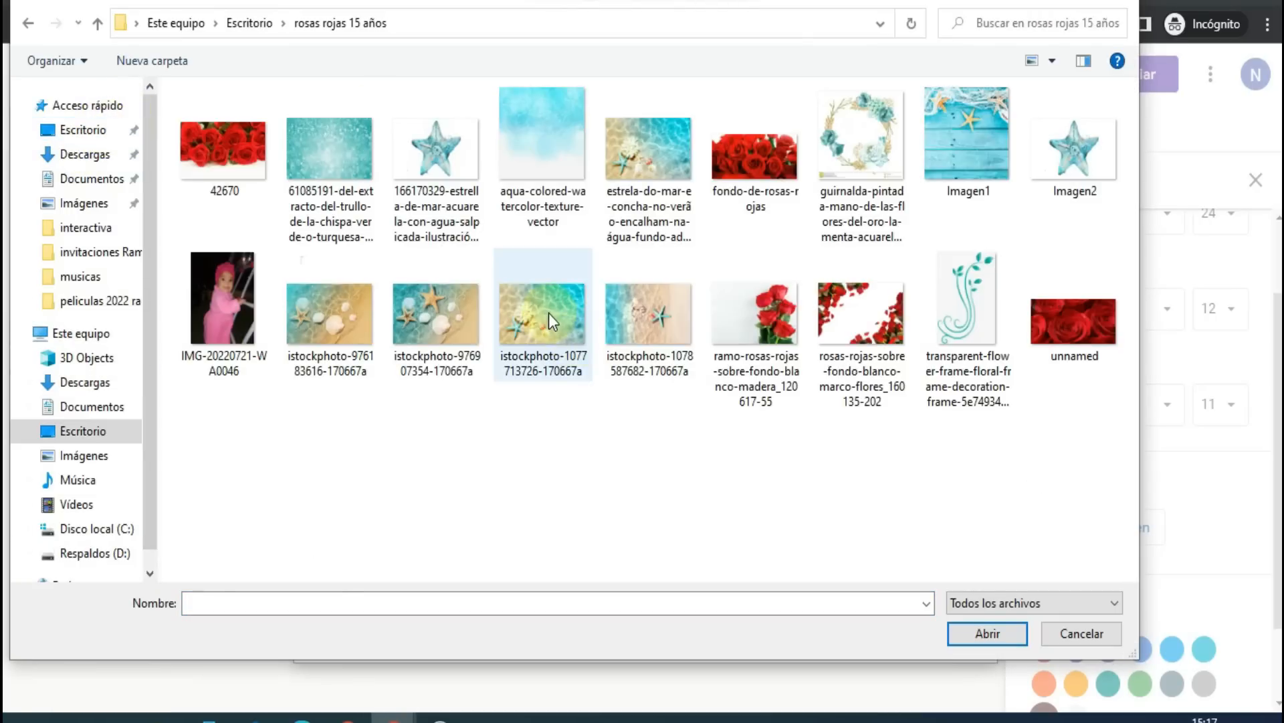
{"action": "left_click", "coordinate": [548, 313]}
{"action": "left_click", "coordinate": [641, 311]}
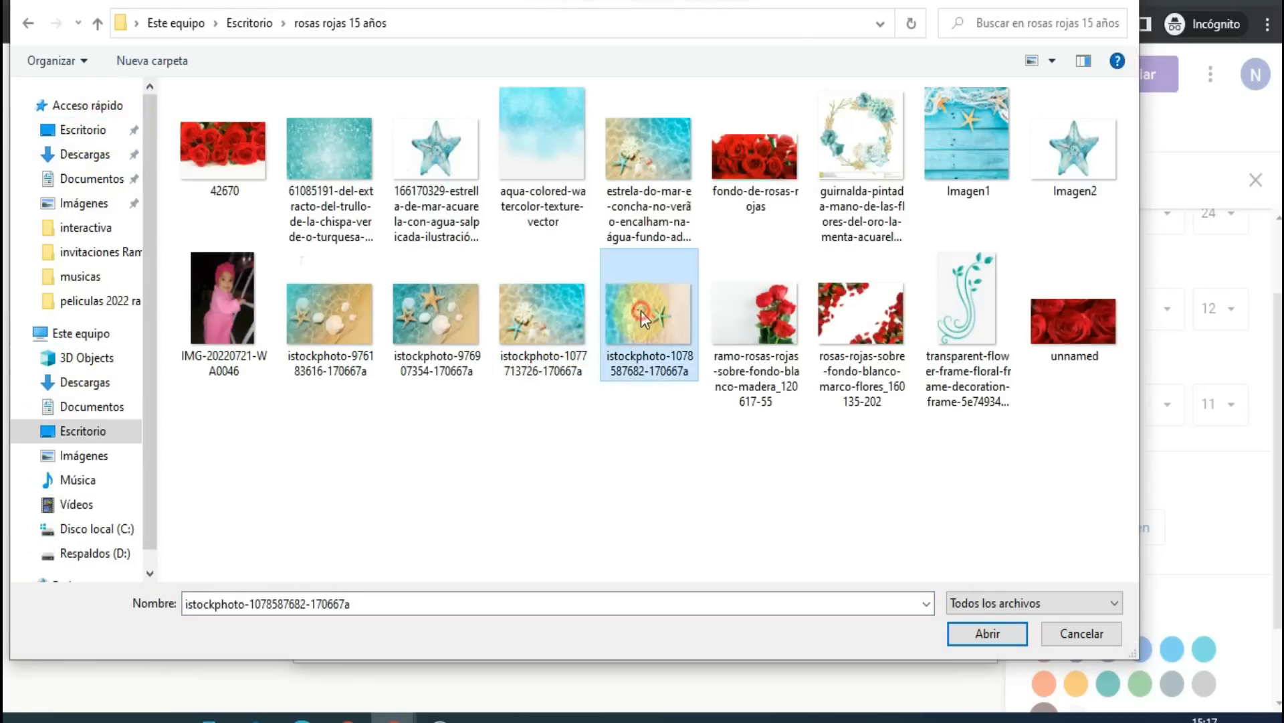
{"action": "double_click", "coordinate": [642, 314]}
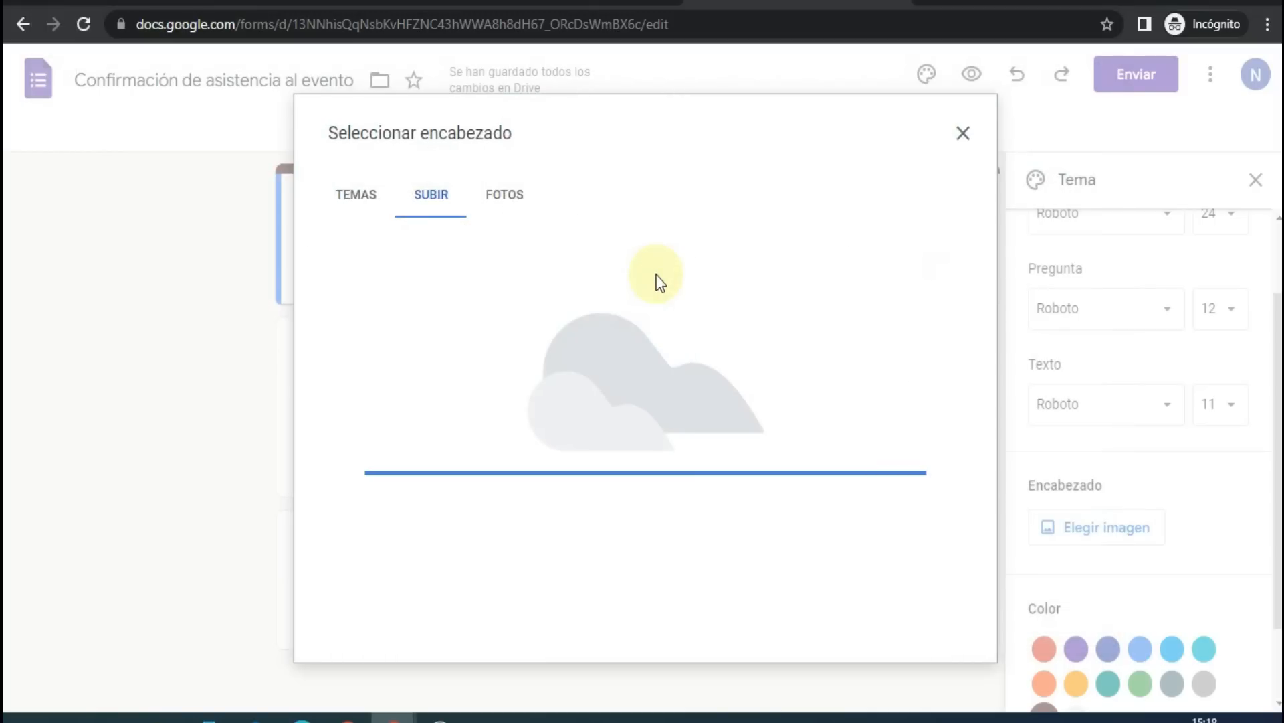
{"action": "left_click_drag", "start_coordinate": [684, 345], "coordinate": [686, 377]}
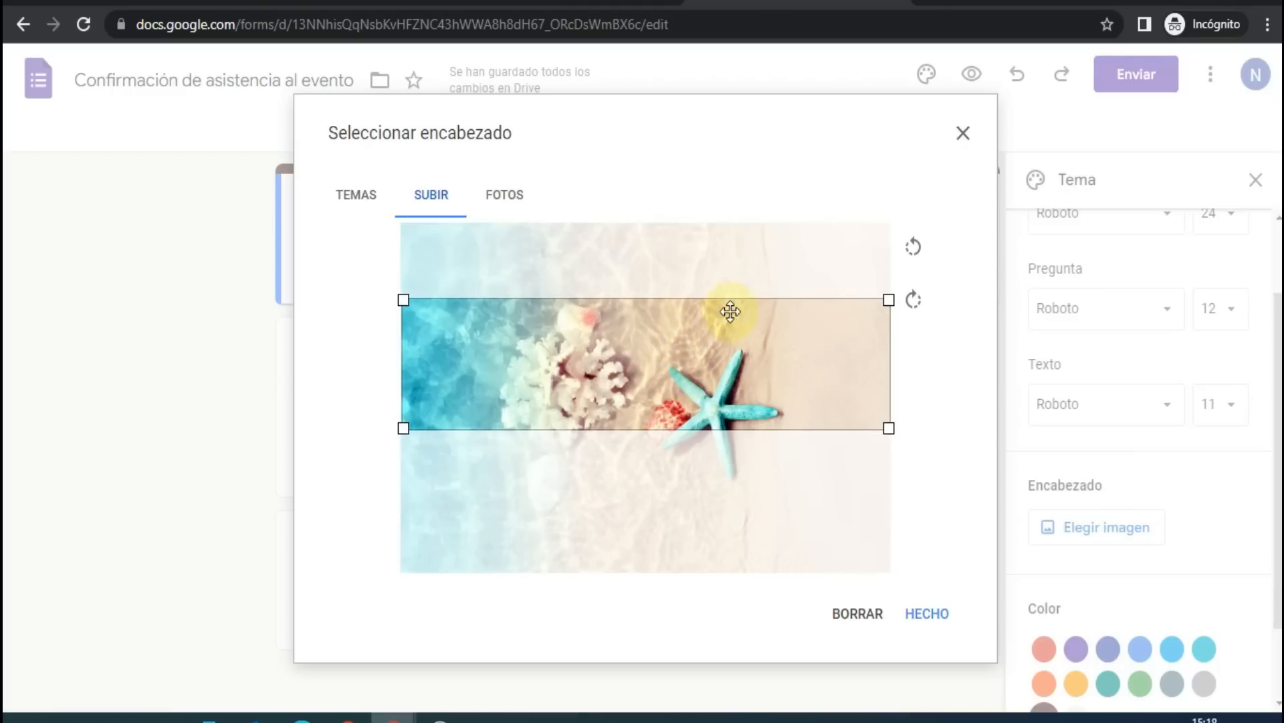
{"action": "left_click", "coordinate": [929, 610]}
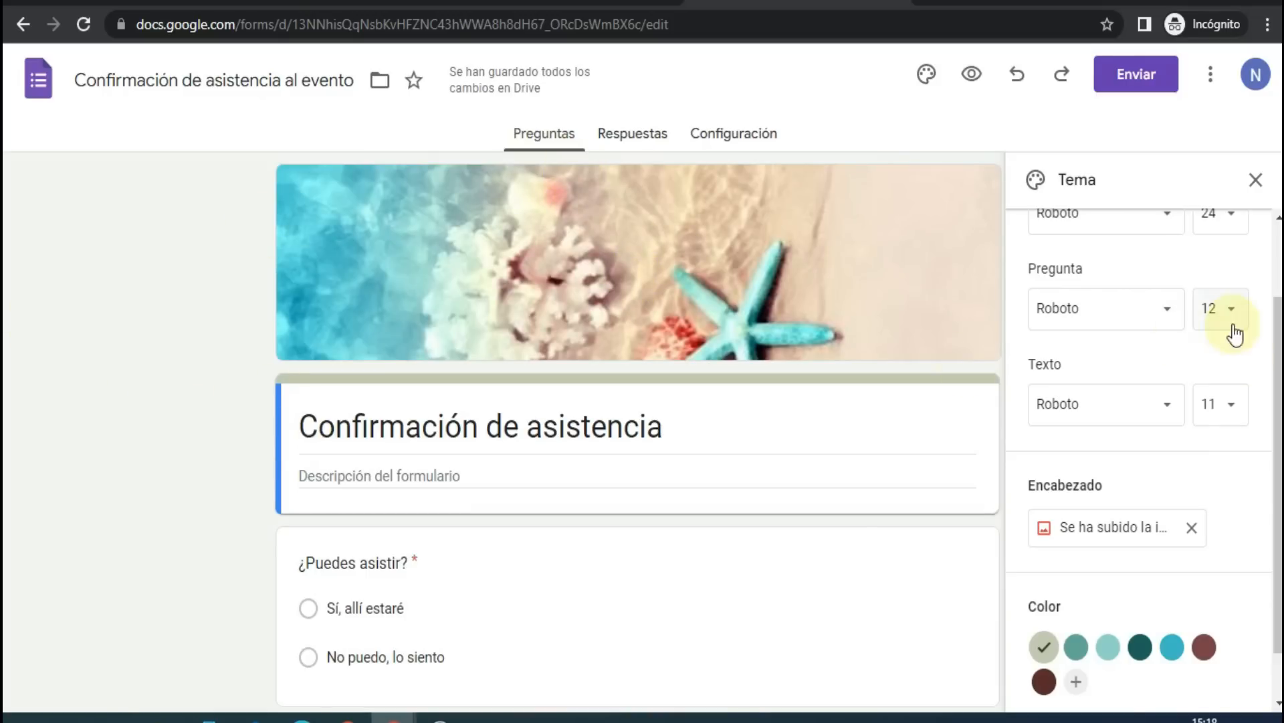
- Set the form theme color to light teal and its background to light gray, and review the questions
{"action": "scroll", "coordinate": [1043, 662], "scroll_direction": "down", "scroll_amount": 1}
{"action": "left_click", "coordinate": [1077, 591]}
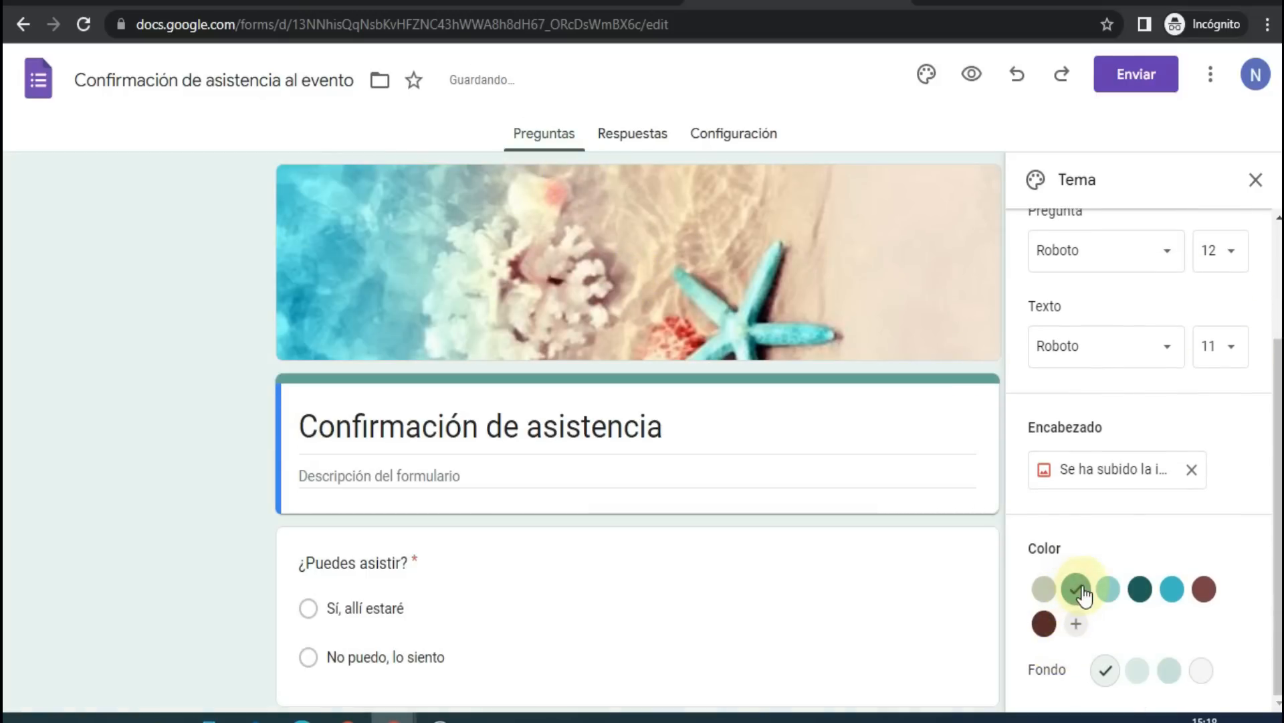
{"action": "left_click", "coordinate": [1107, 589]}
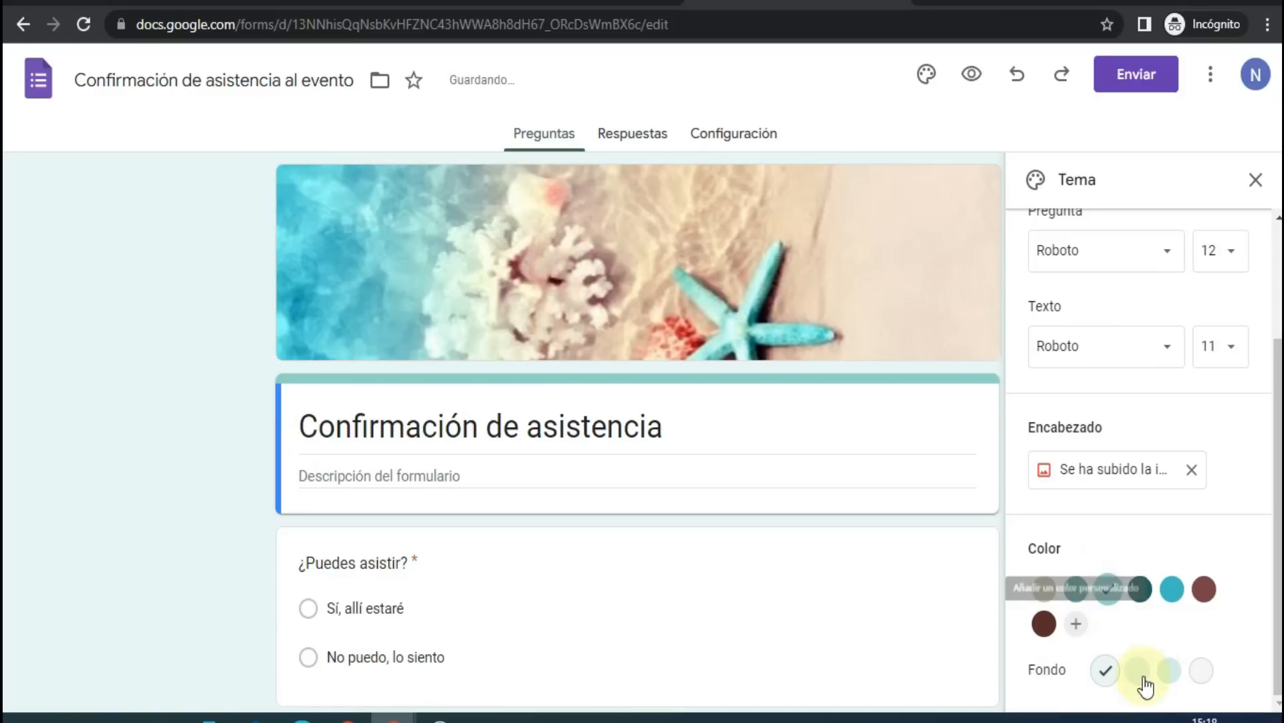
{"action": "left_click", "coordinate": [1169, 673]}
{"action": "left_click", "coordinate": [1136, 672]}
{"action": "left_click", "coordinate": [1201, 670]}
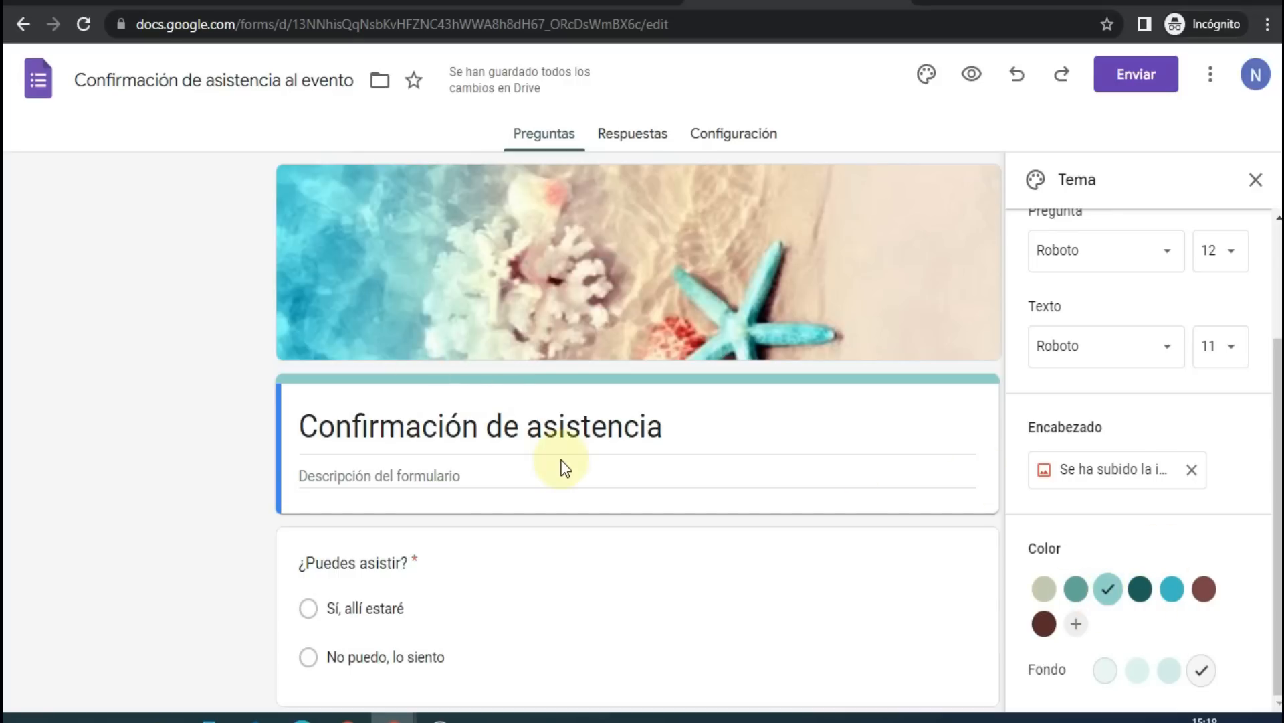
{"action": "scroll", "coordinate": [531, 375], "scroll_direction": "down", "scroll_amount": 2}
{"action": "scroll", "coordinate": [539, 422], "scroll_direction": "down", "scroll_amount": 2}
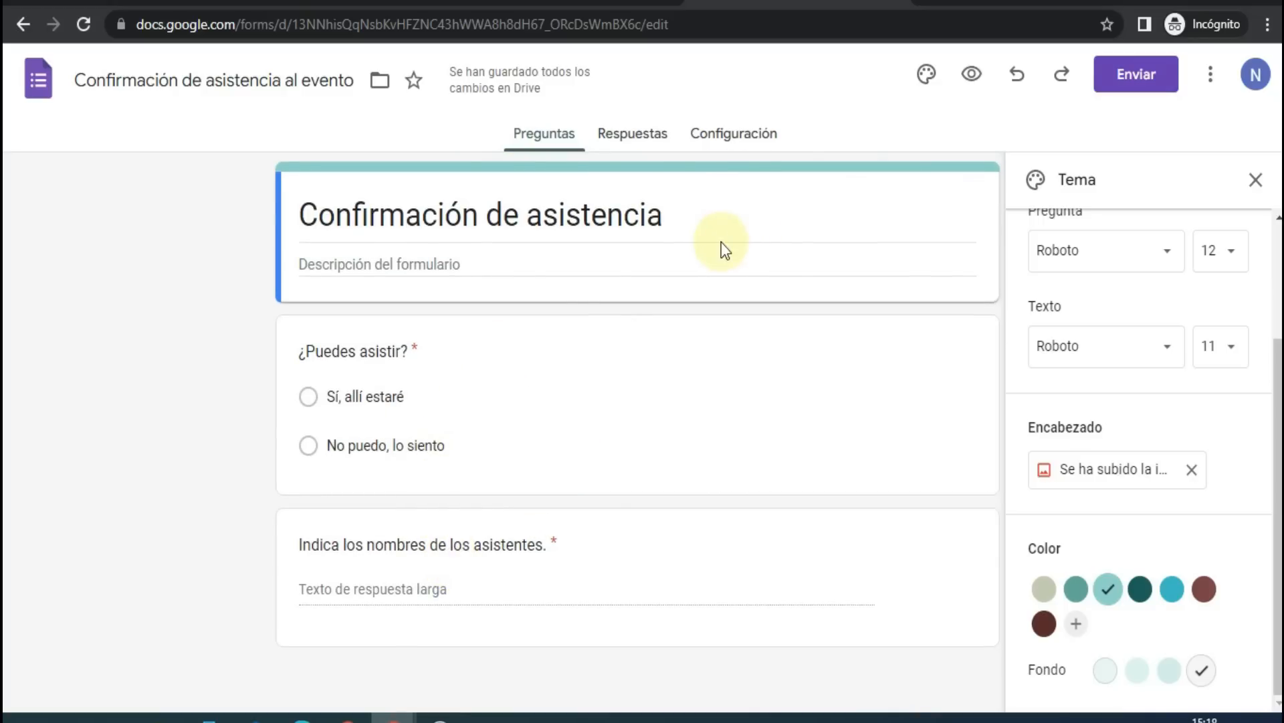
{"action": "scroll", "coordinate": [722, 247], "scroll_direction": "up", "scroll_amount": 2}
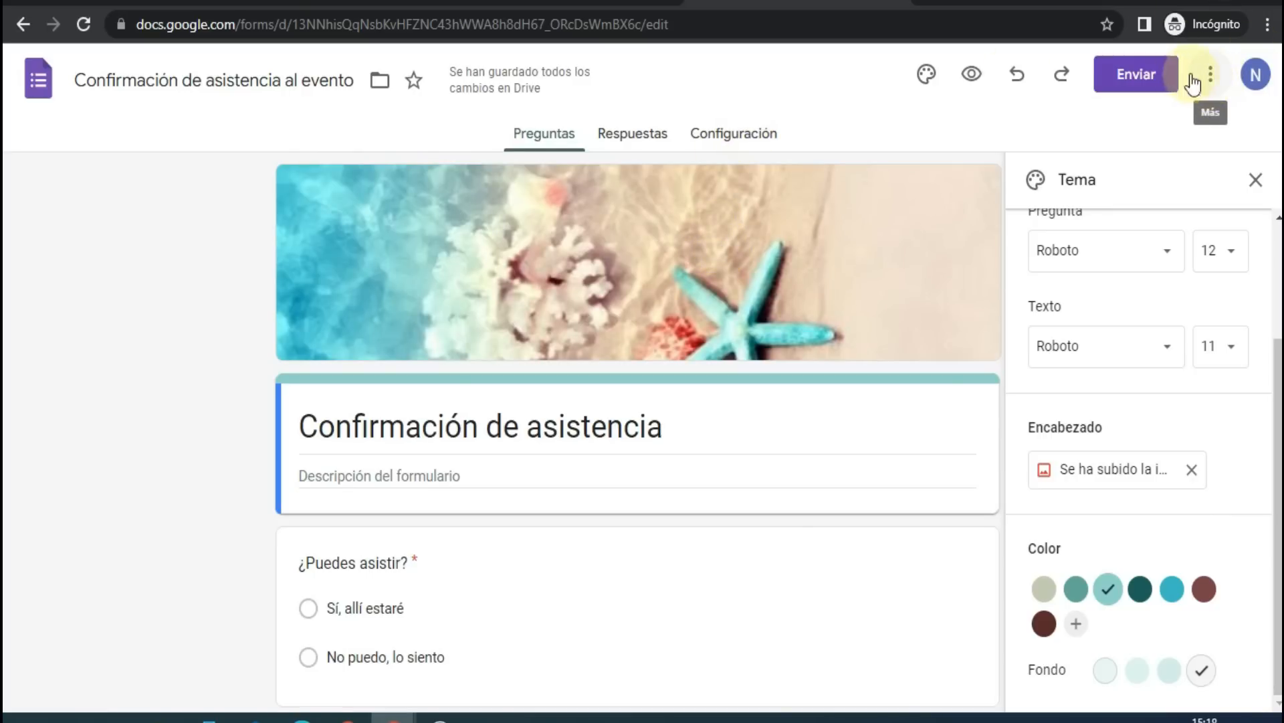
- Copy the form's shareable link as a shortened URL and close the sending dialog
{"action": "left_click", "coordinate": [1158, 76]}
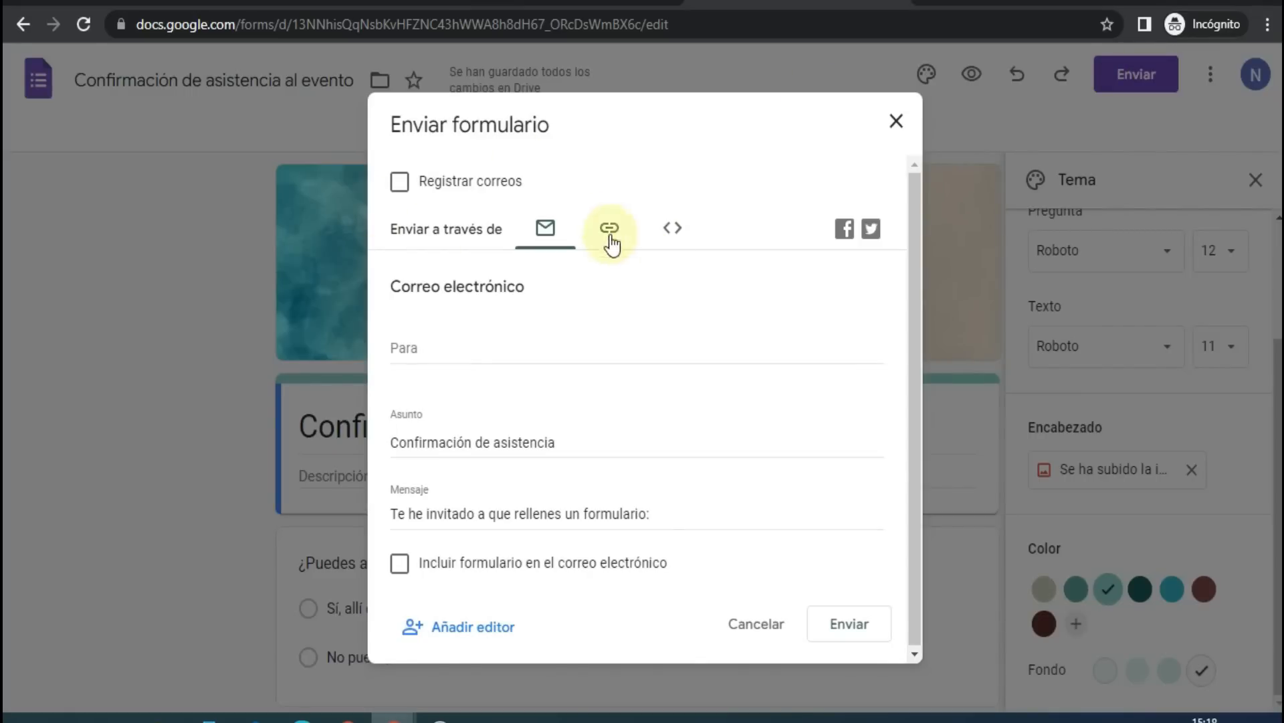
{"action": "left_click", "coordinate": [608, 231]}
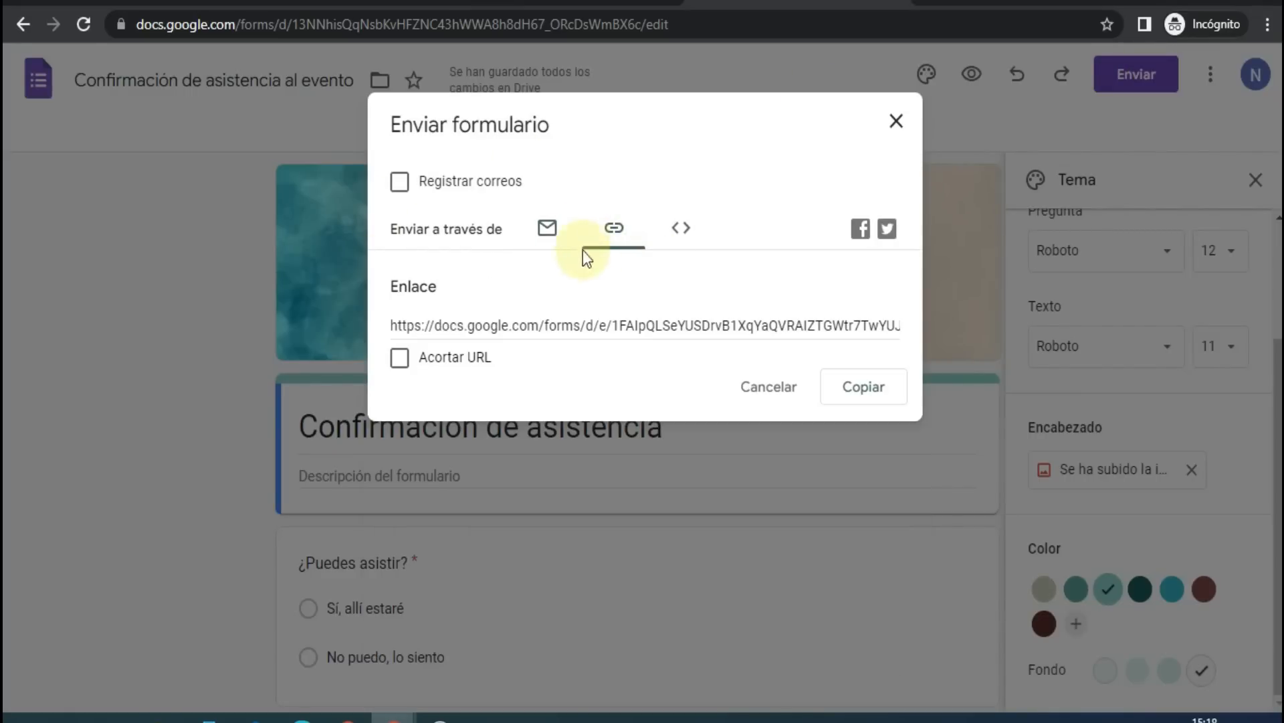
{"action": "left_click", "coordinate": [401, 358]}
{"action": "key", "text": "ctrl+c"}
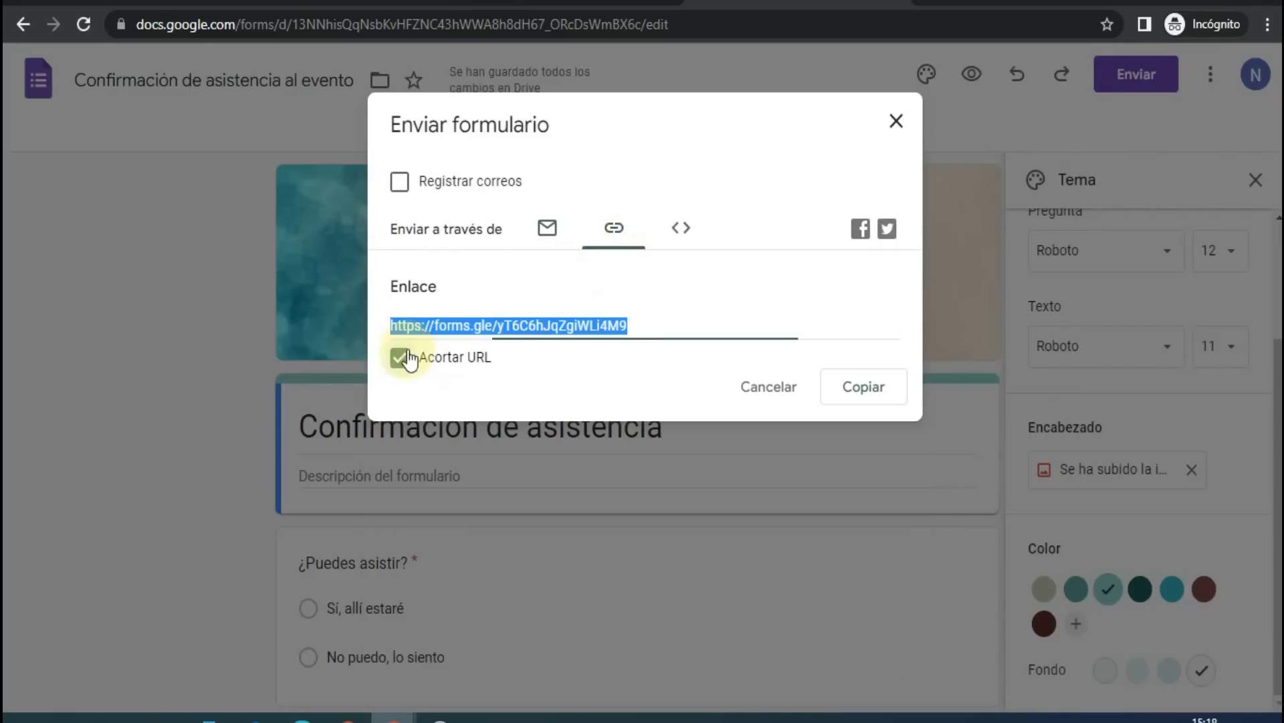
{"action": "left_click", "coordinate": [882, 387]}
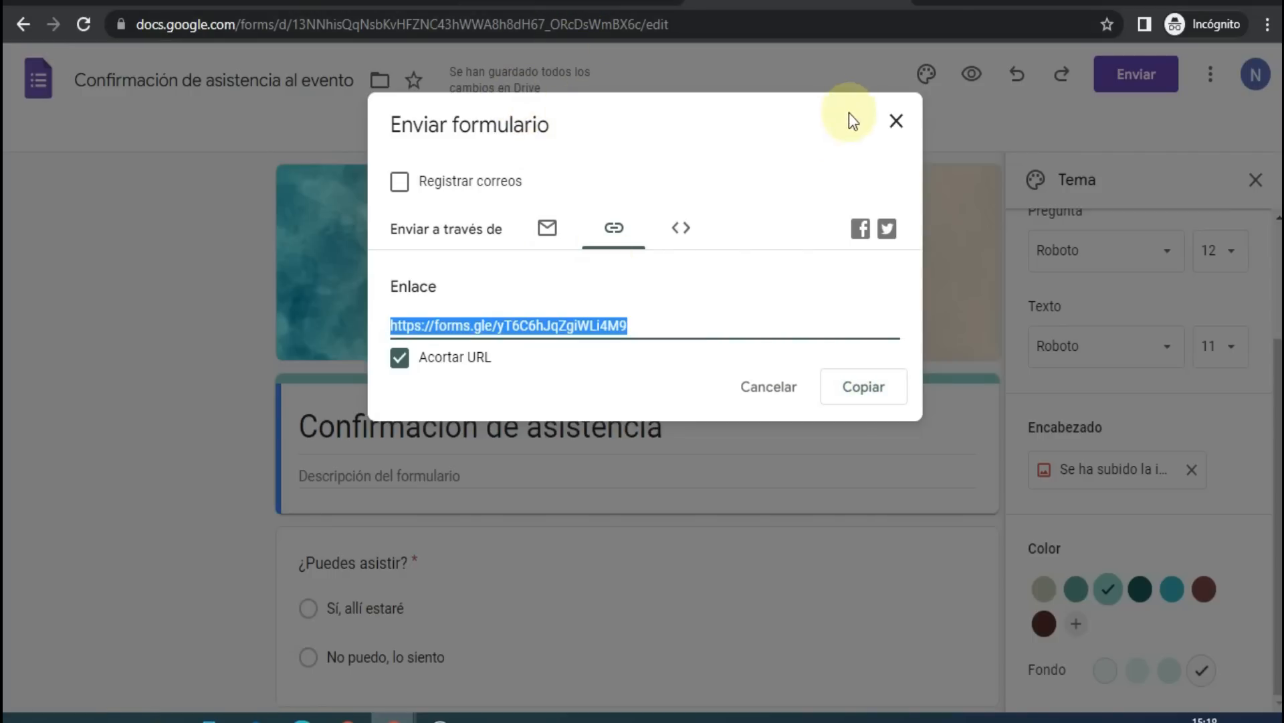
{"action": "left_click", "coordinate": [899, 125]}
- Switch to Canva and link the button shape behind "Confirmar asistencia" on page 4 to the copied form URL
{"action": "left_click", "coordinate": [560, 3]}
{"action": "left_click", "coordinate": [330, 2]}
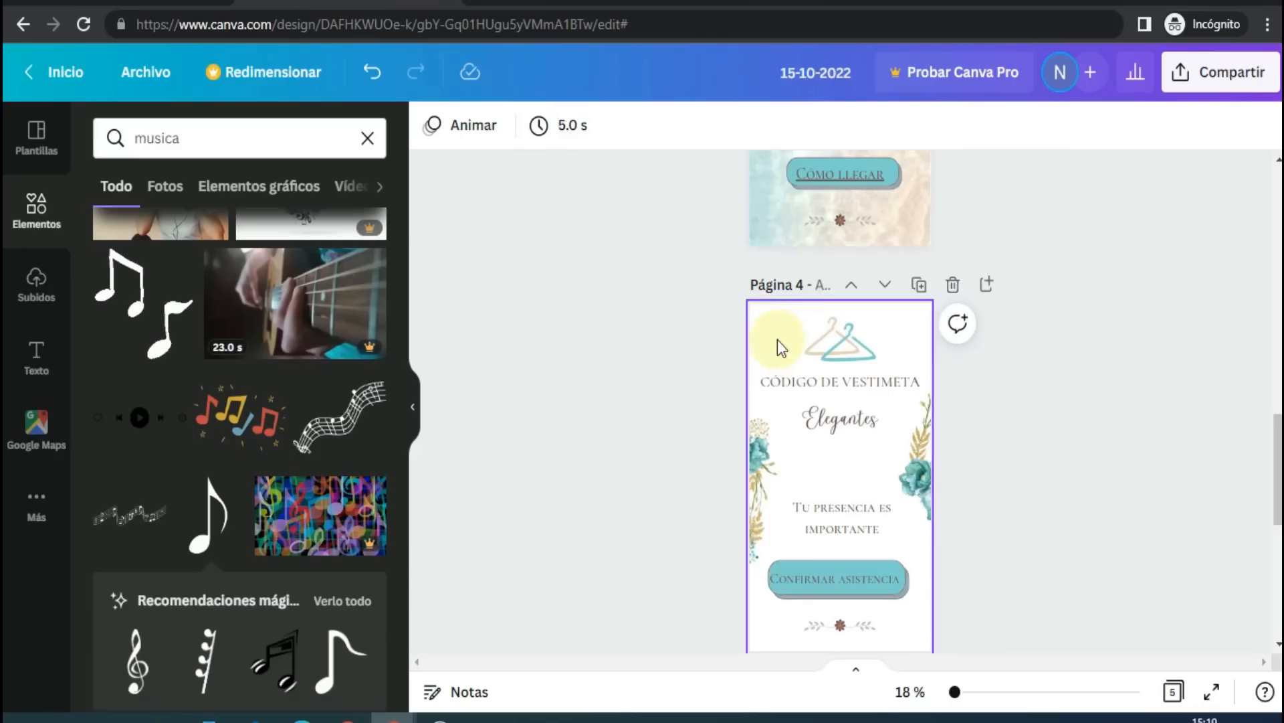
{"action": "scroll", "coordinate": [963, 471], "scroll_direction": "down", "scroll_amount": 2}
{"action": "left_click", "coordinate": [889, 471]}
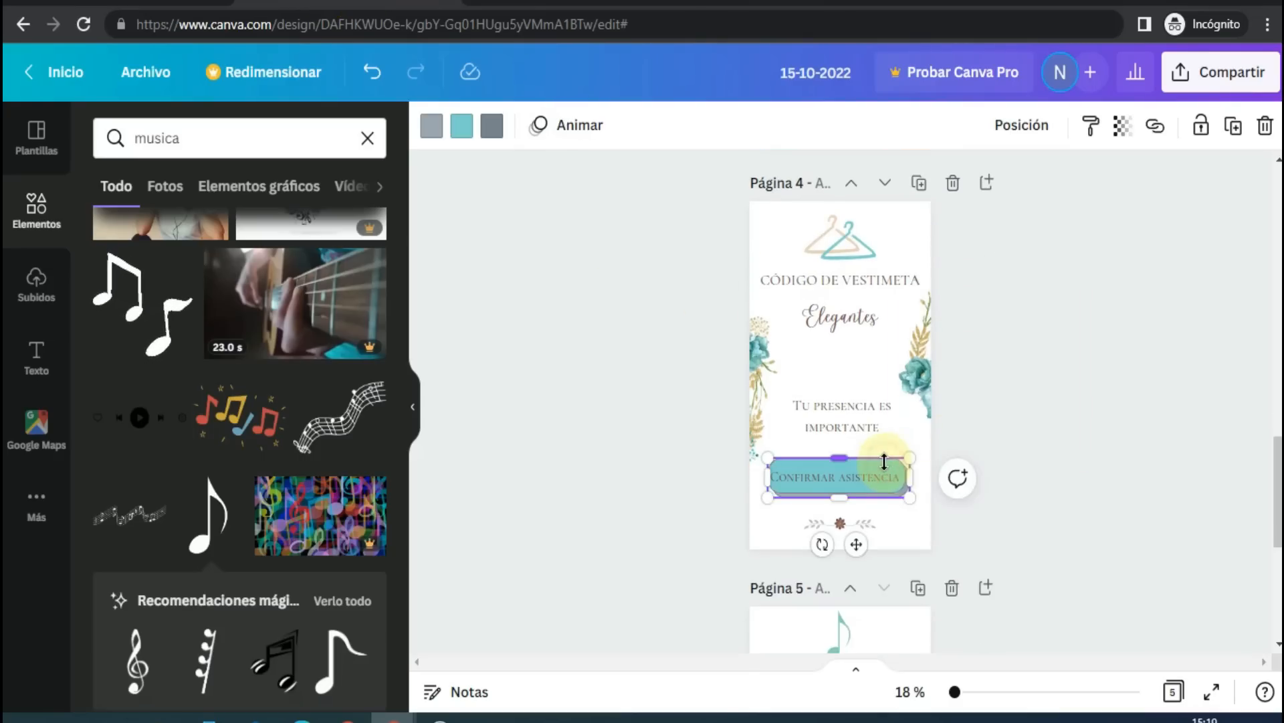
{"action": "left_click", "coordinate": [1164, 139]}
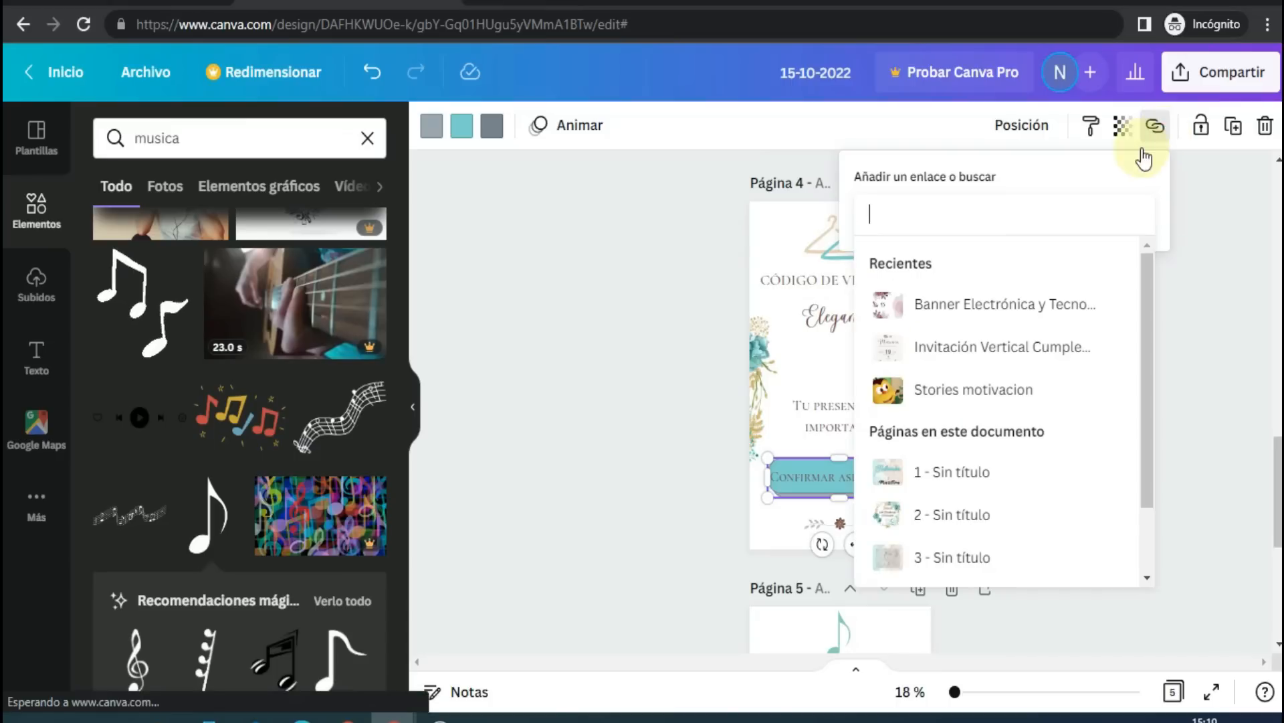
{"action": "key", "text": "ctrl+v"}
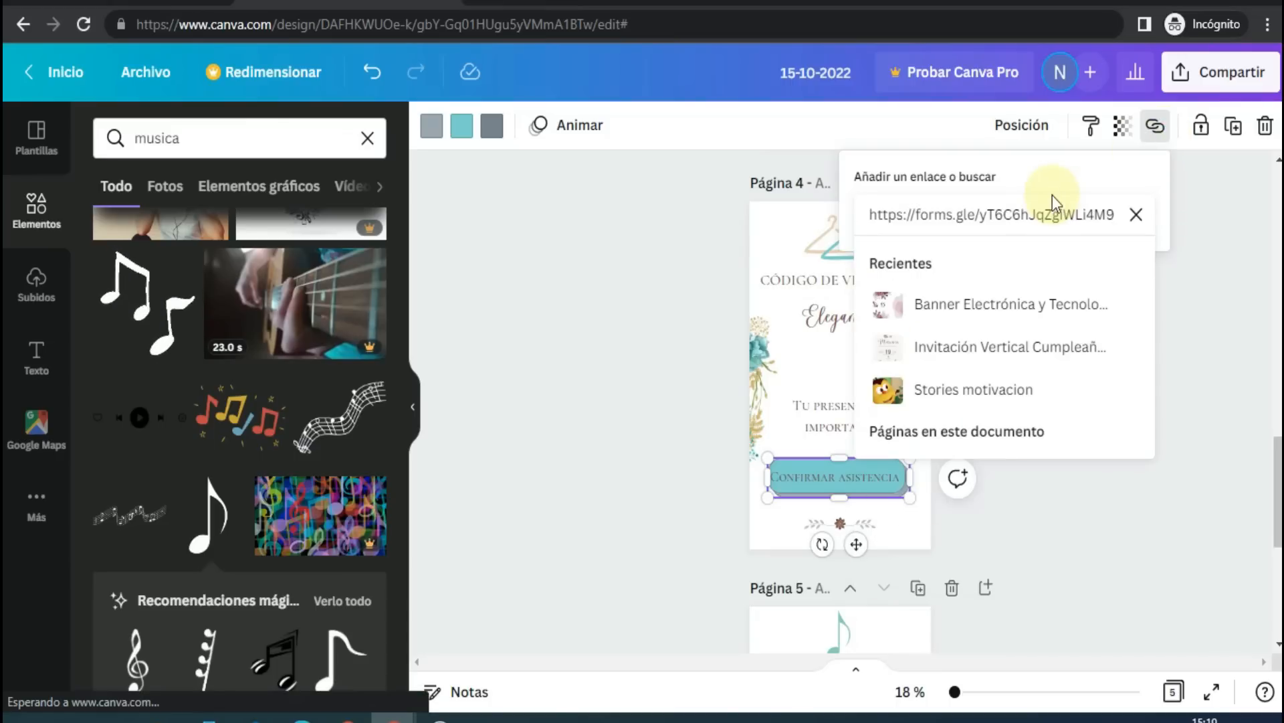
{"action": "key", "text": "Return"}
- Link the "Confirmar asistencia" text on page 4 to the same shortened form URL
{"action": "double_click", "coordinate": [872, 486]}
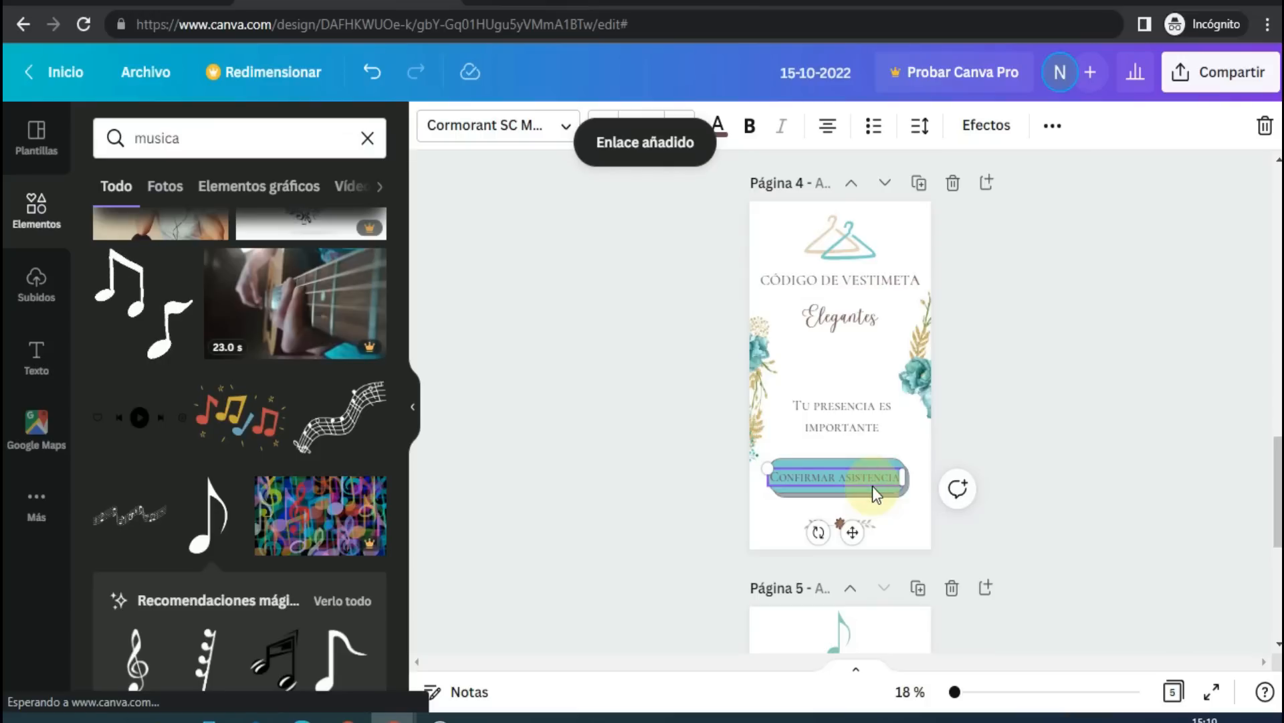
{"action": "left_click", "coordinate": [1052, 125]}
{"action": "left_click", "coordinate": [967, 176]}
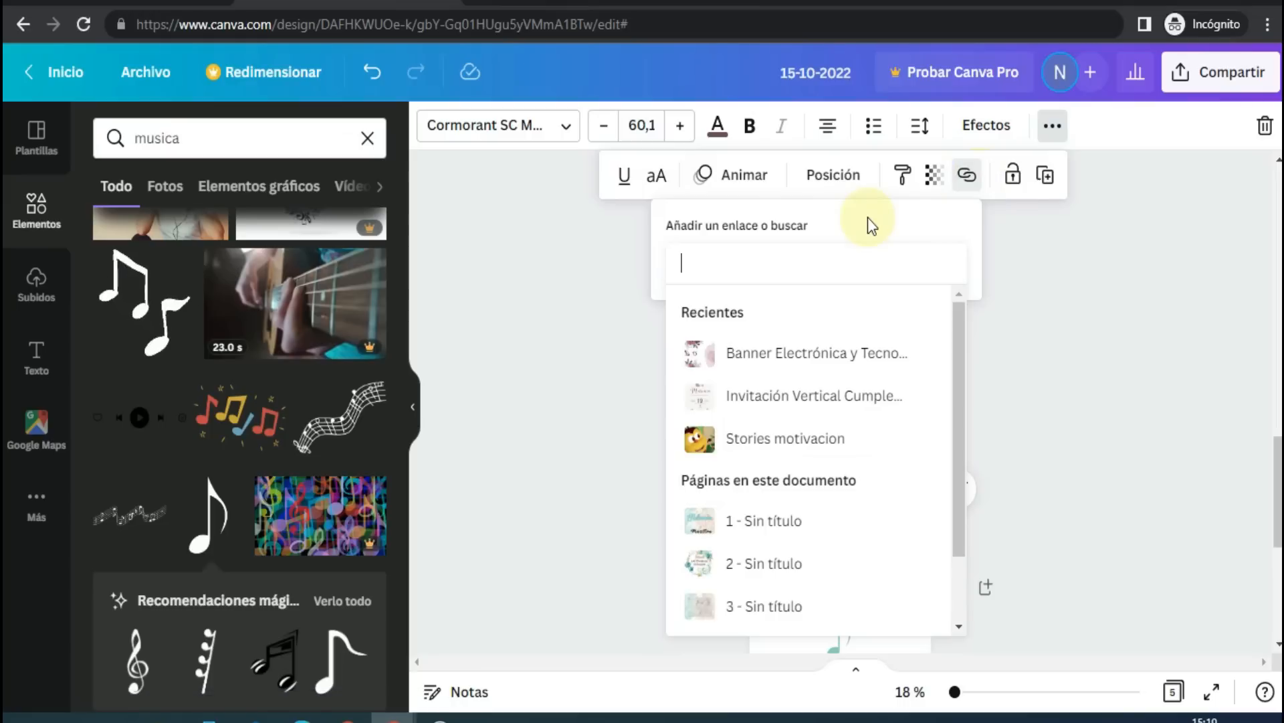
{"action": "type", "text": "https://forms.gle/7BC8tJqEqWU4R9"}
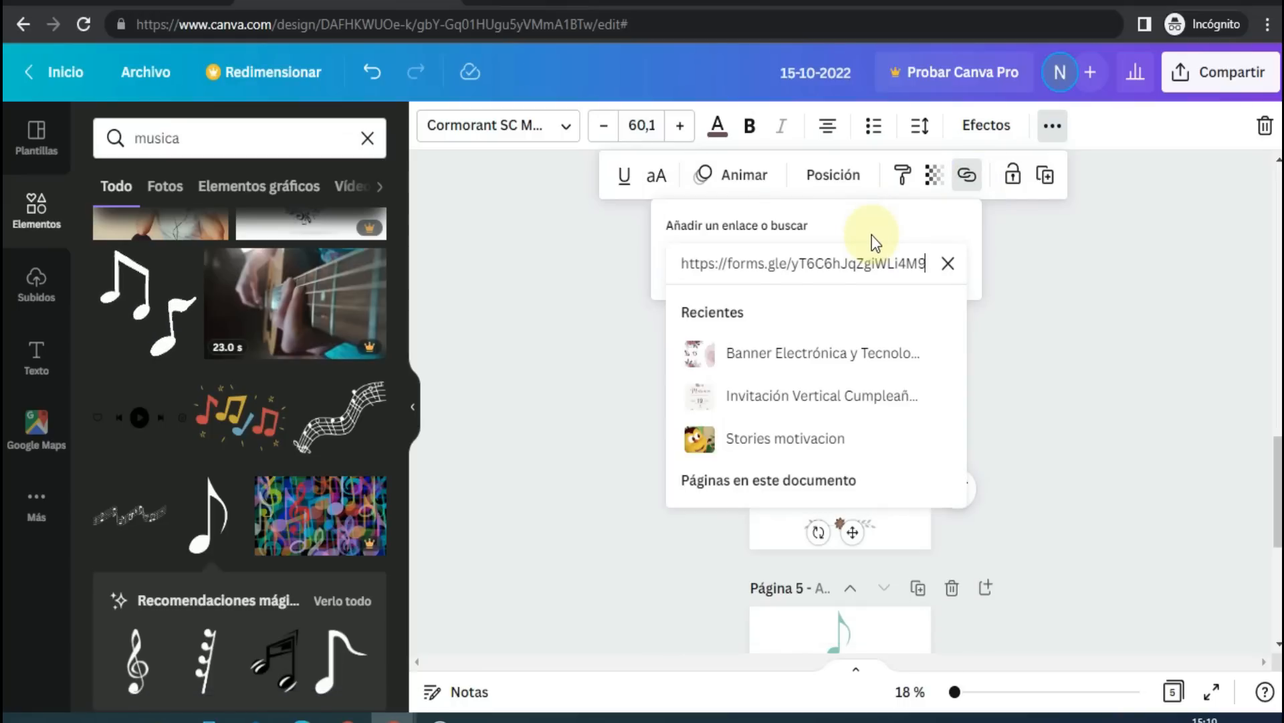
{"action": "key", "text": "Return"}
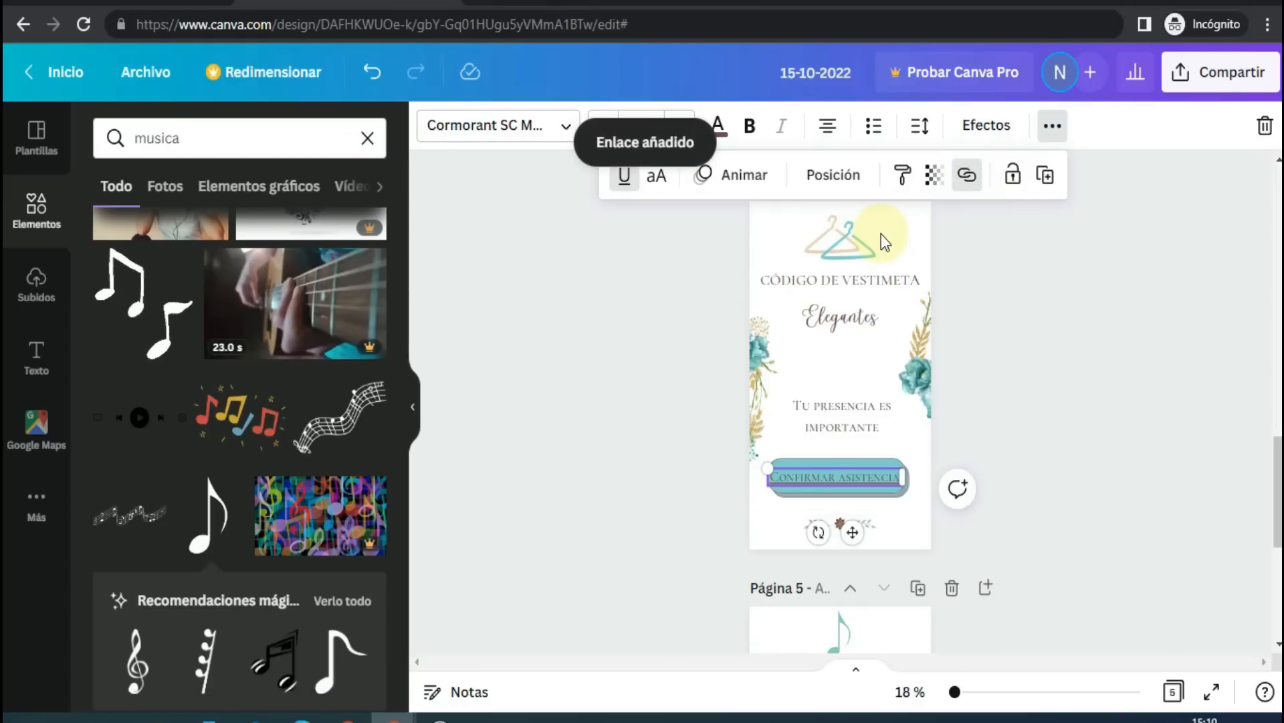
- Switch to Google Forms and expand the presentation section of the form's settings
{"action": "left_click", "coordinate": [808, 4]}
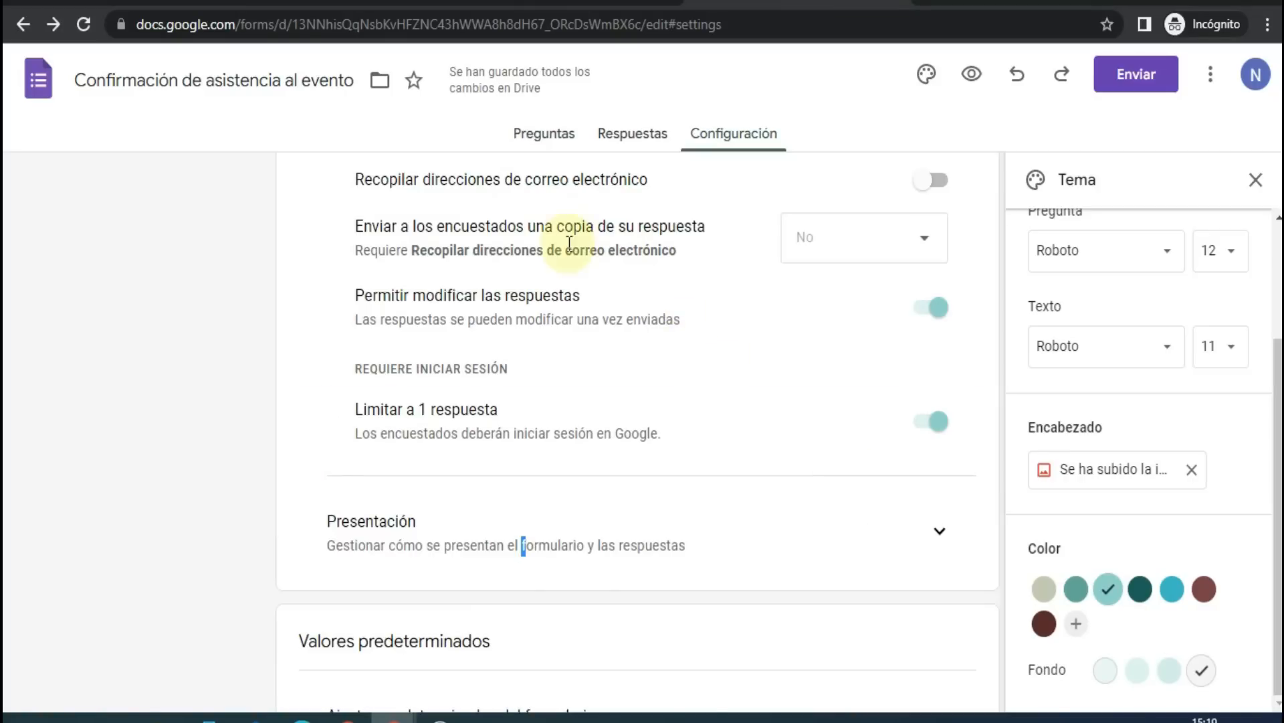
{"action": "scroll", "coordinate": [648, 343], "scroll_direction": "up", "scroll_amount": 1}
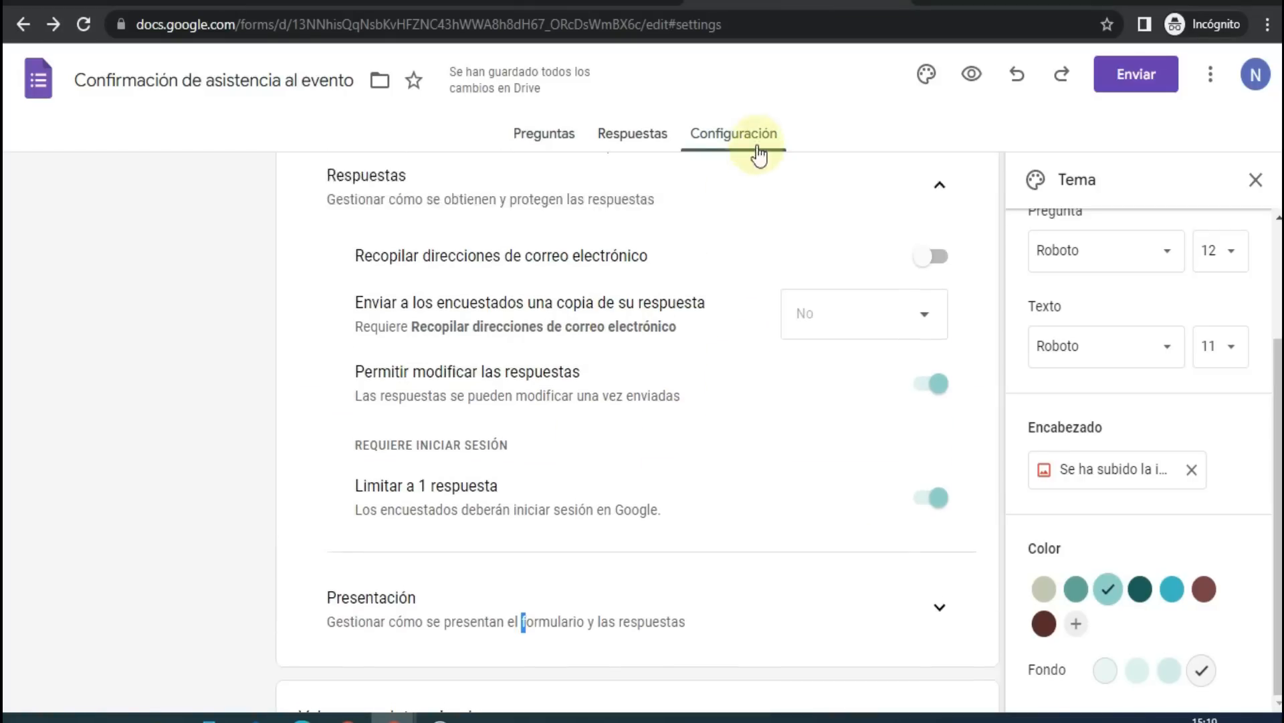
{"action": "scroll", "coordinate": [918, 573], "scroll_direction": "down", "scroll_amount": 3}
{"action": "left_click", "coordinate": [940, 430]}
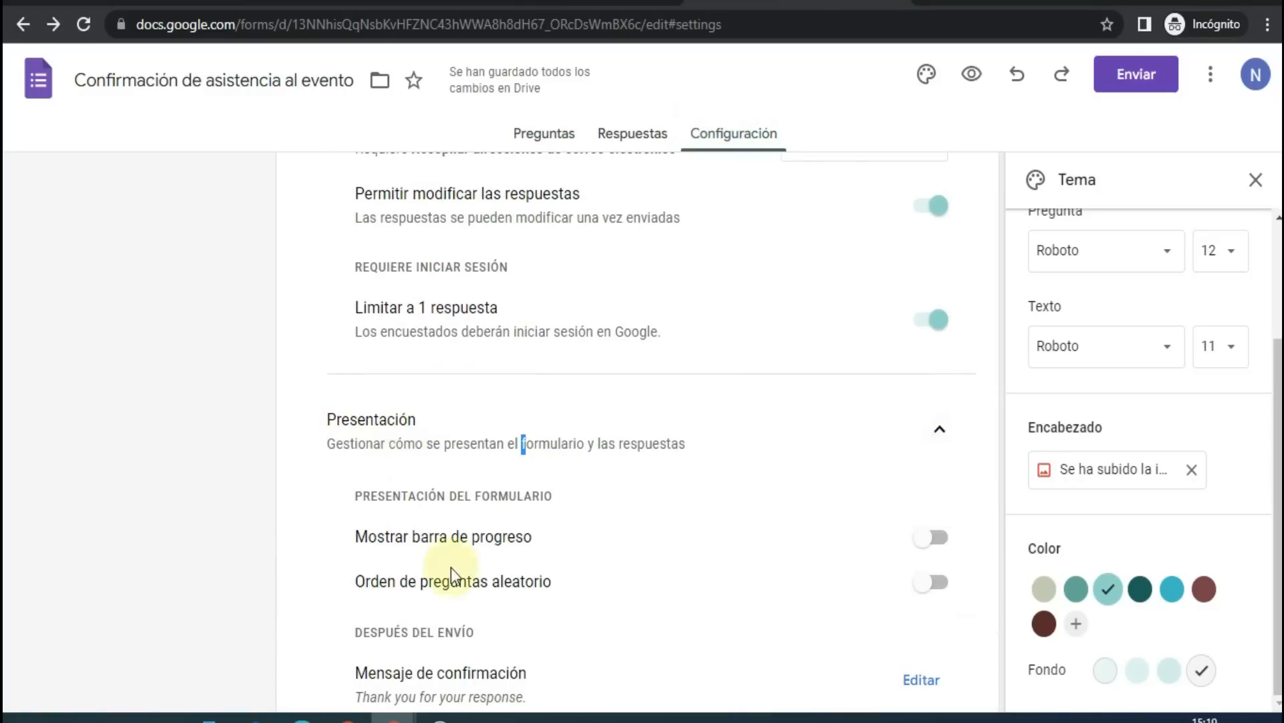
{"action": "scroll", "coordinate": [451, 568], "scroll_direction": "down", "scroll_amount": 3}
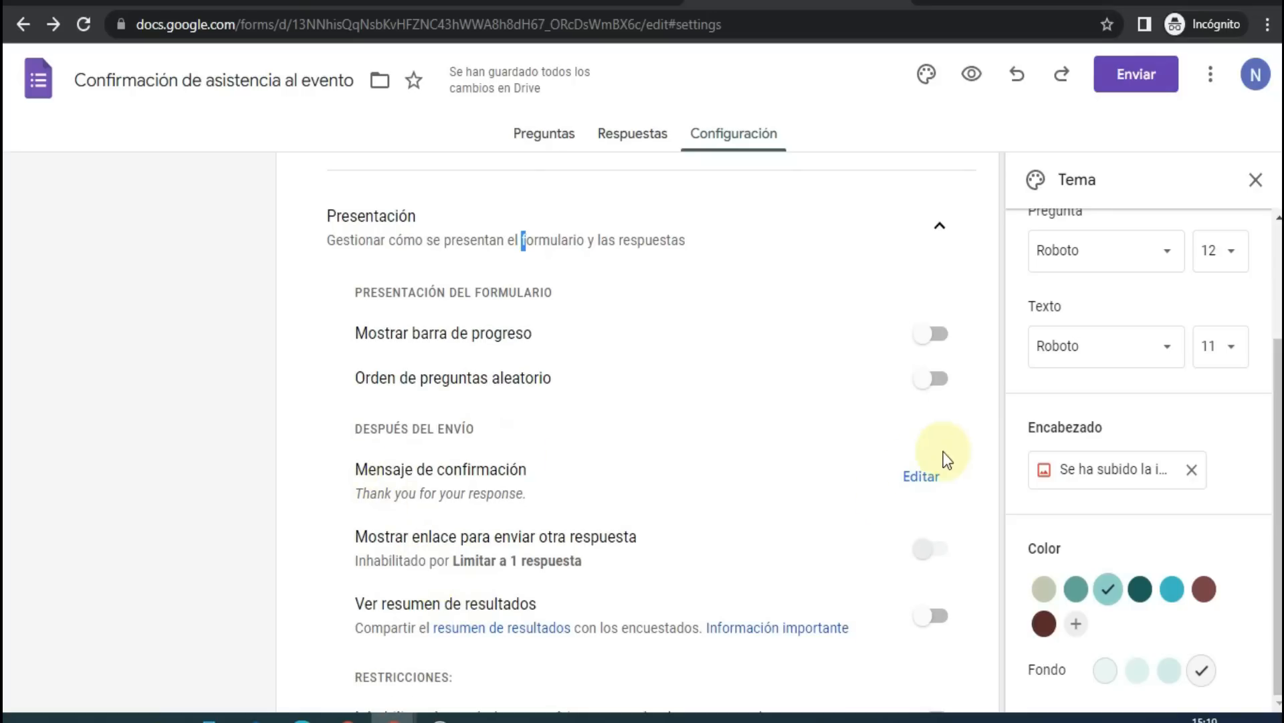
- Replace the form's confirmation message with "Gracias por responder!!!" and save it
{"action": "left_click", "coordinate": [916, 476]}
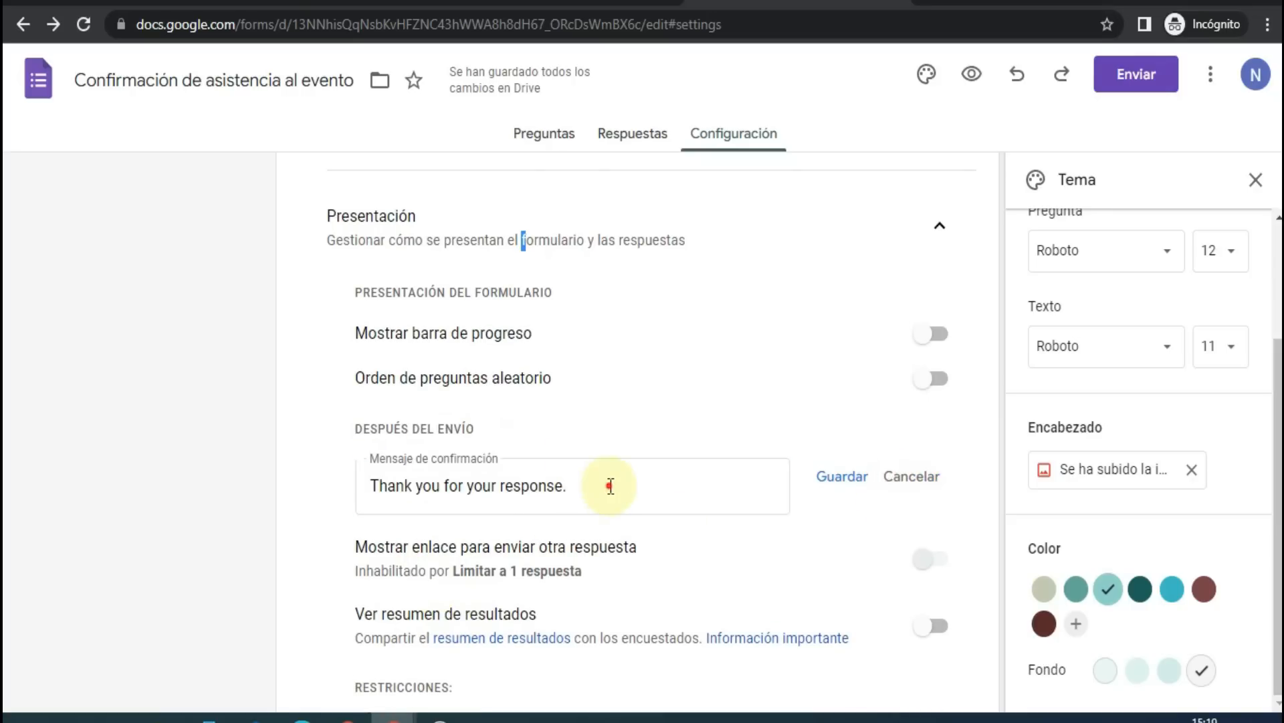
{"action": "triple_click", "coordinate": [610, 486]}
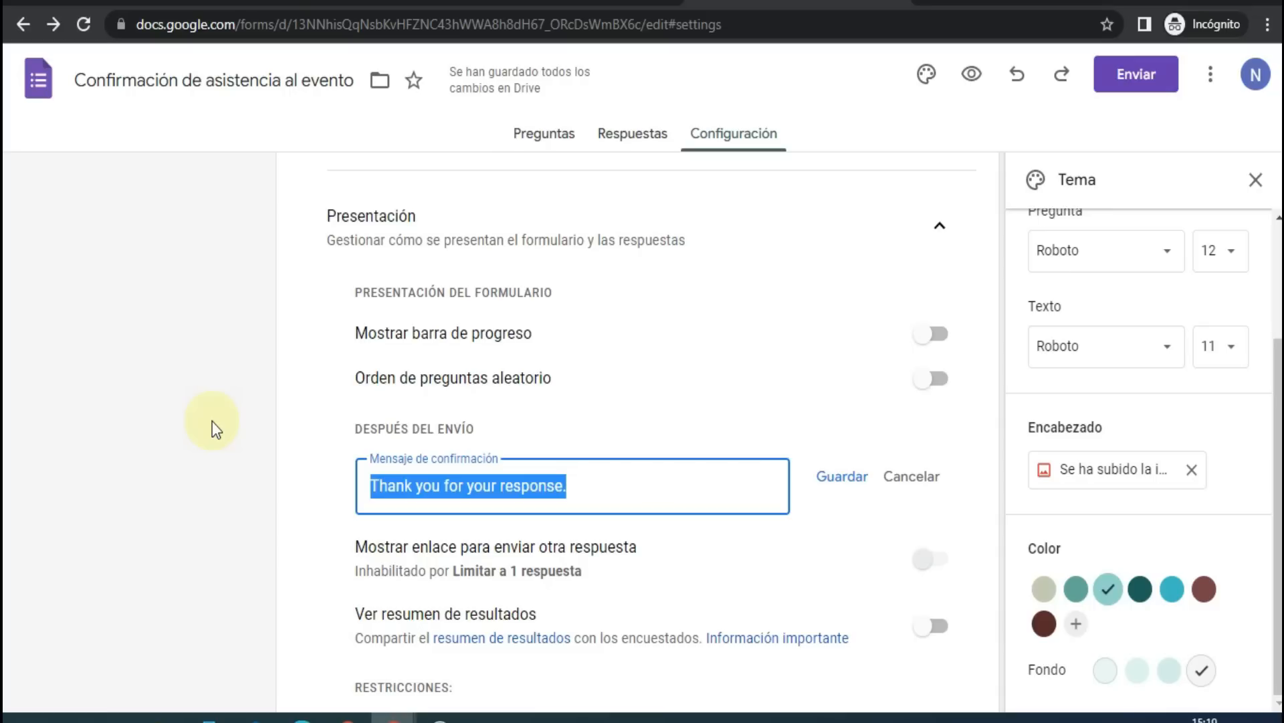
{"action": "type", "text": "Gracias p"}
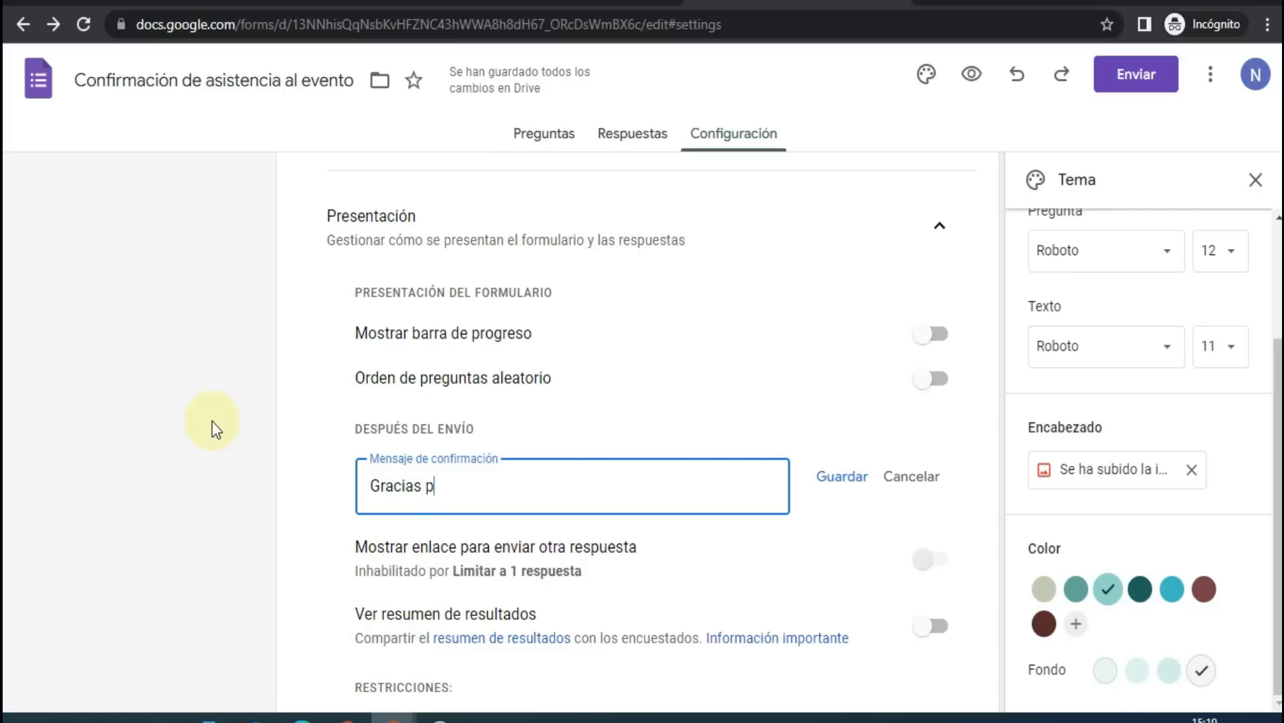
{"action": "type", "text": "or responder1"}
{"action": "key", "text": "Home"}
{"action": "type", "text": "11"}
{"action": "key", "text": "Return"}
{"action": "key", "text": "BackSpace"}
{"action": "key", "text": "BackSpace"}
{"action": "key", "text": "BackSpace"}
{"action": "key", "text": "End"}
{"action": "key", "text": "BackSpace"}
{"action": "type", "text": "!!!"}
{"action": "left_click", "coordinate": [835, 476]}
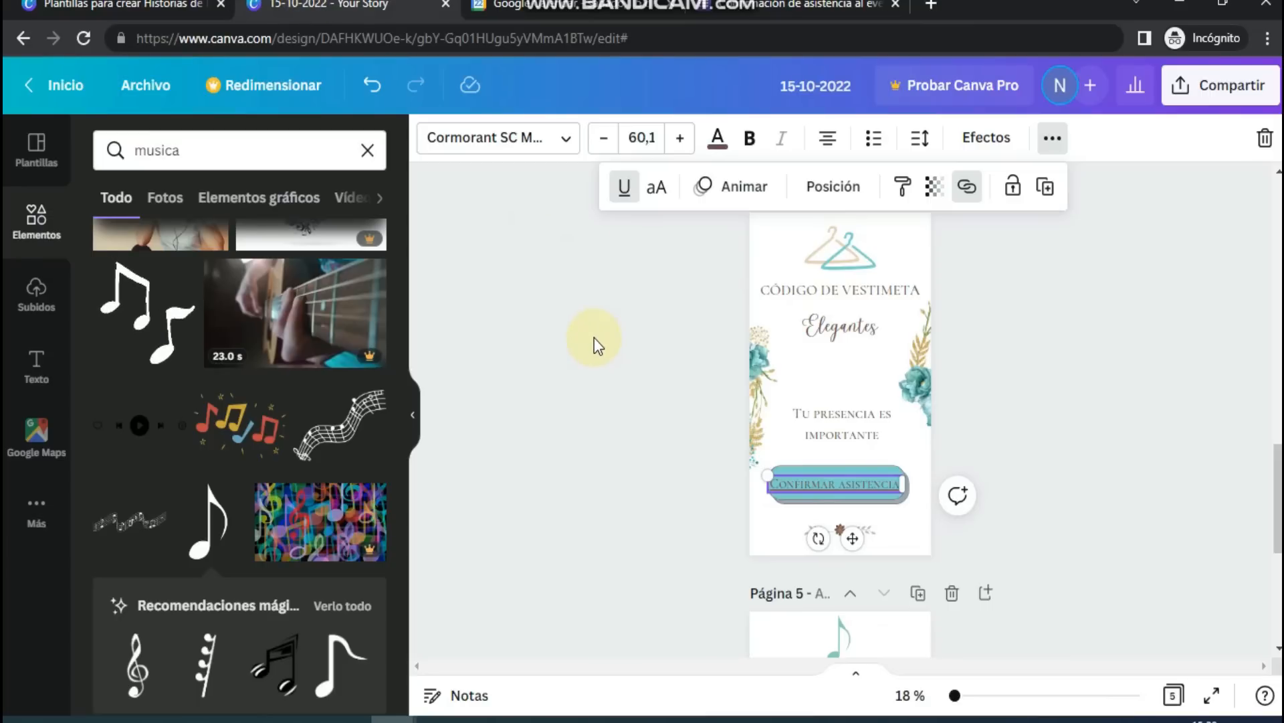
- Switch to Google Forms, view the attendance form's responses and close the theme settings
{"action": "left_click", "coordinate": [786, 5]}
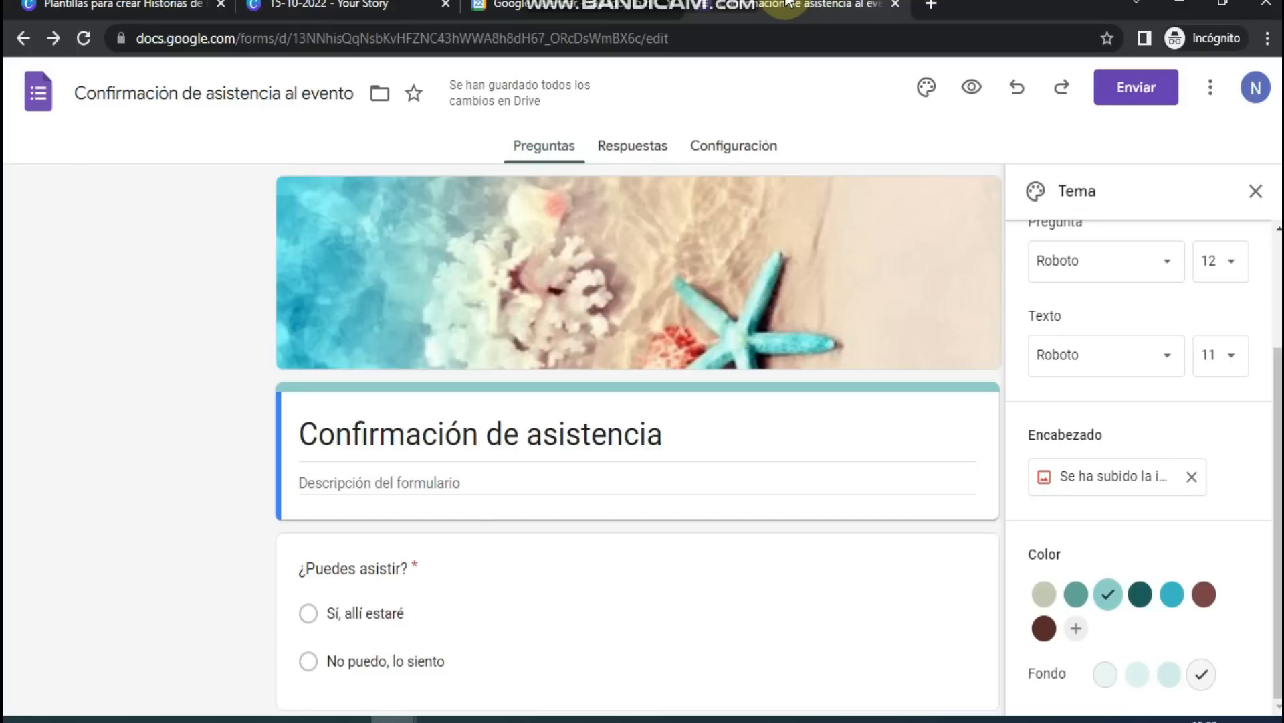
{"action": "left_click", "coordinate": [617, 150]}
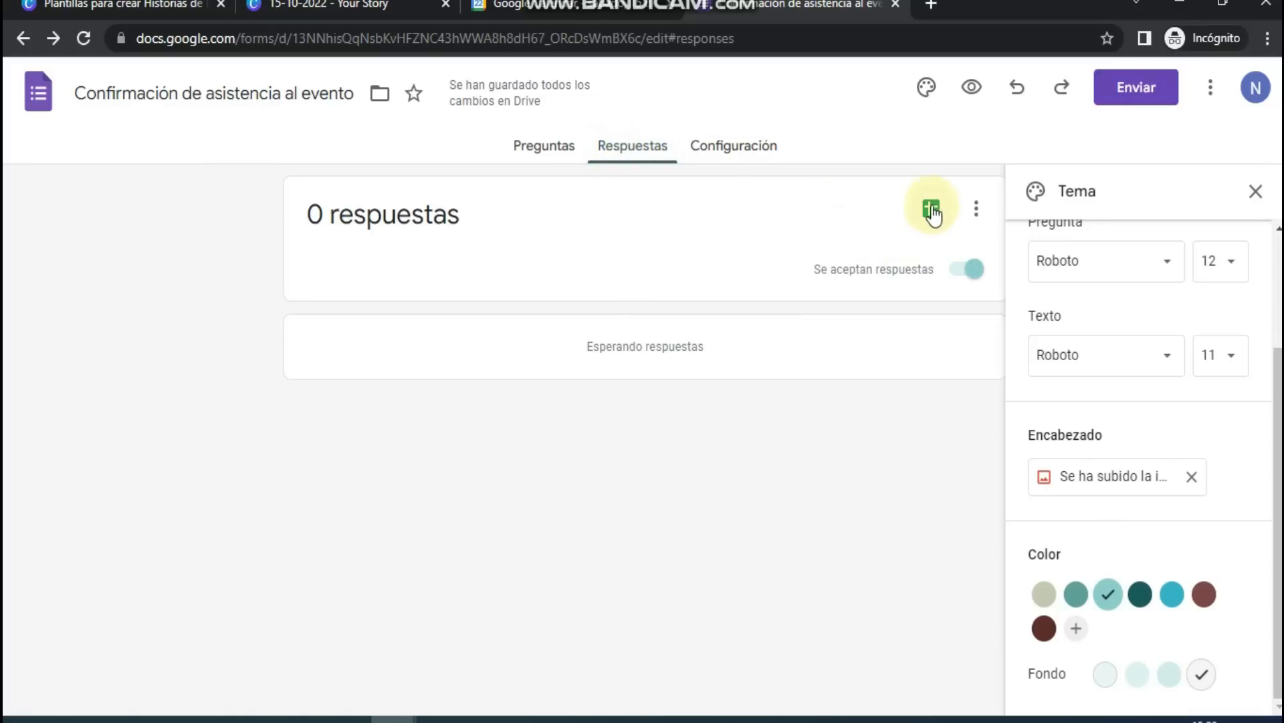
{"action": "left_click", "coordinate": [507, 7]}
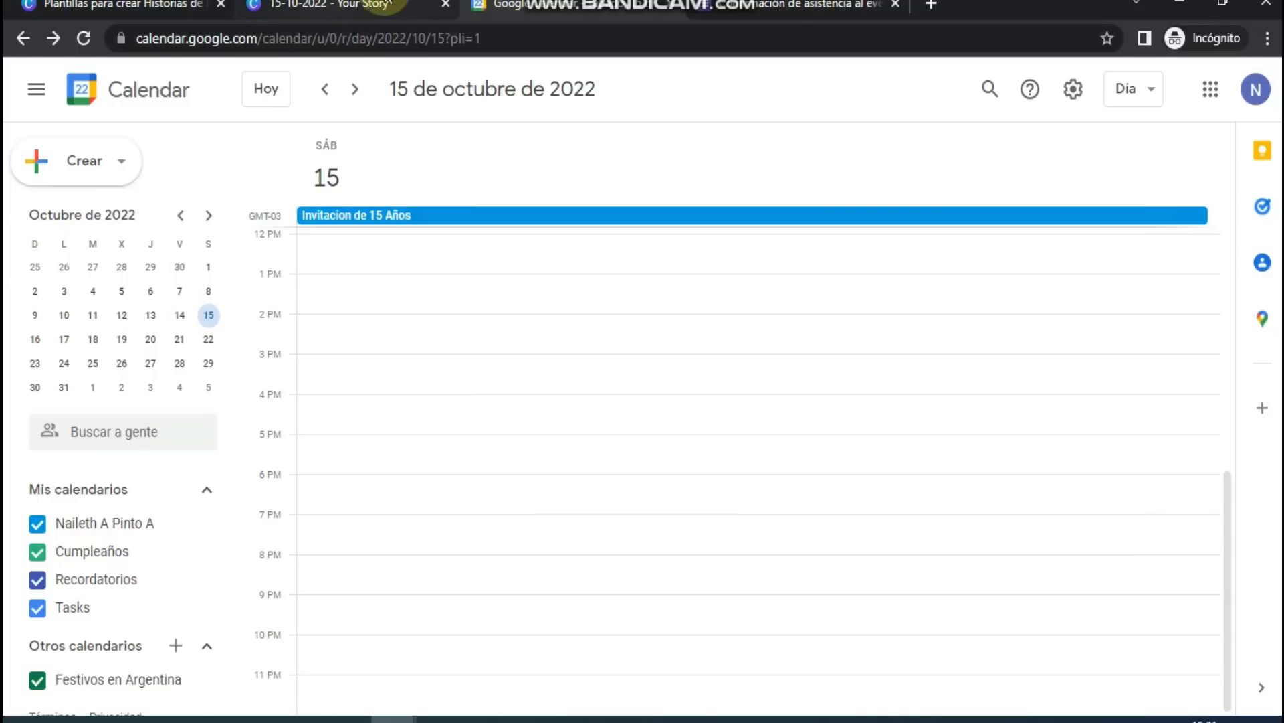
{"action": "left_click", "coordinate": [783, 11]}
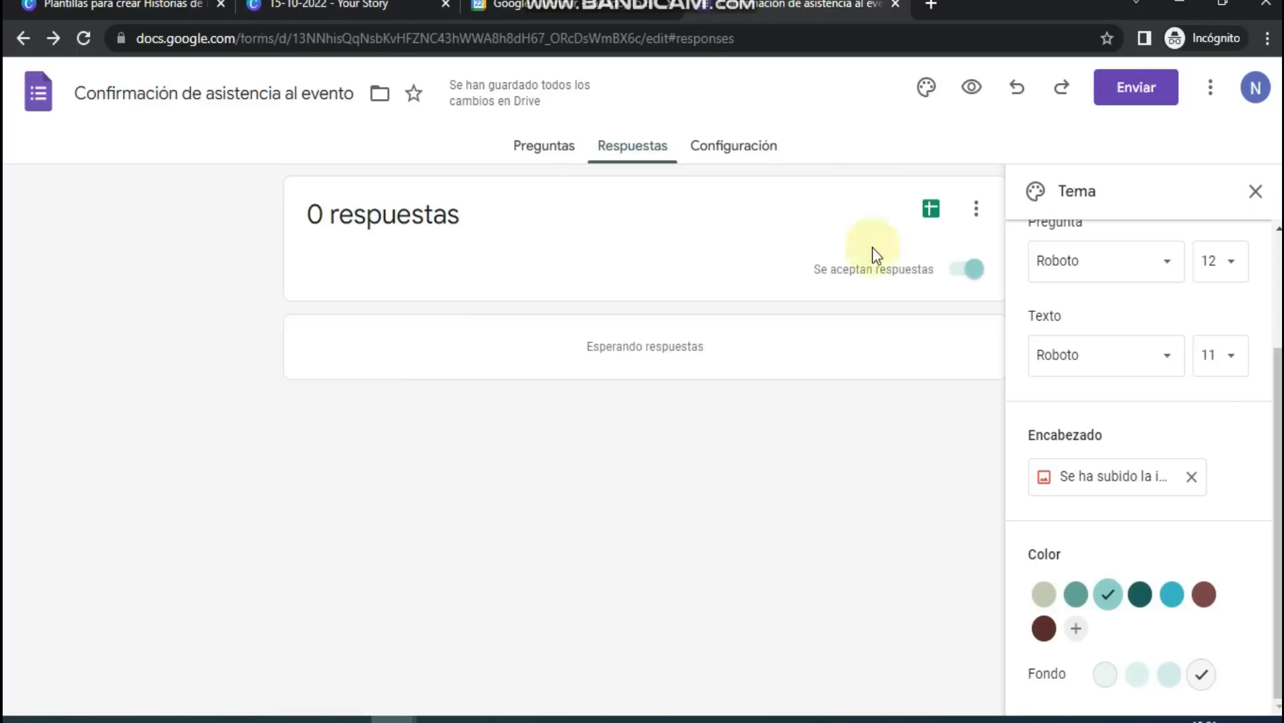
{"action": "left_click", "coordinate": [1257, 194]}
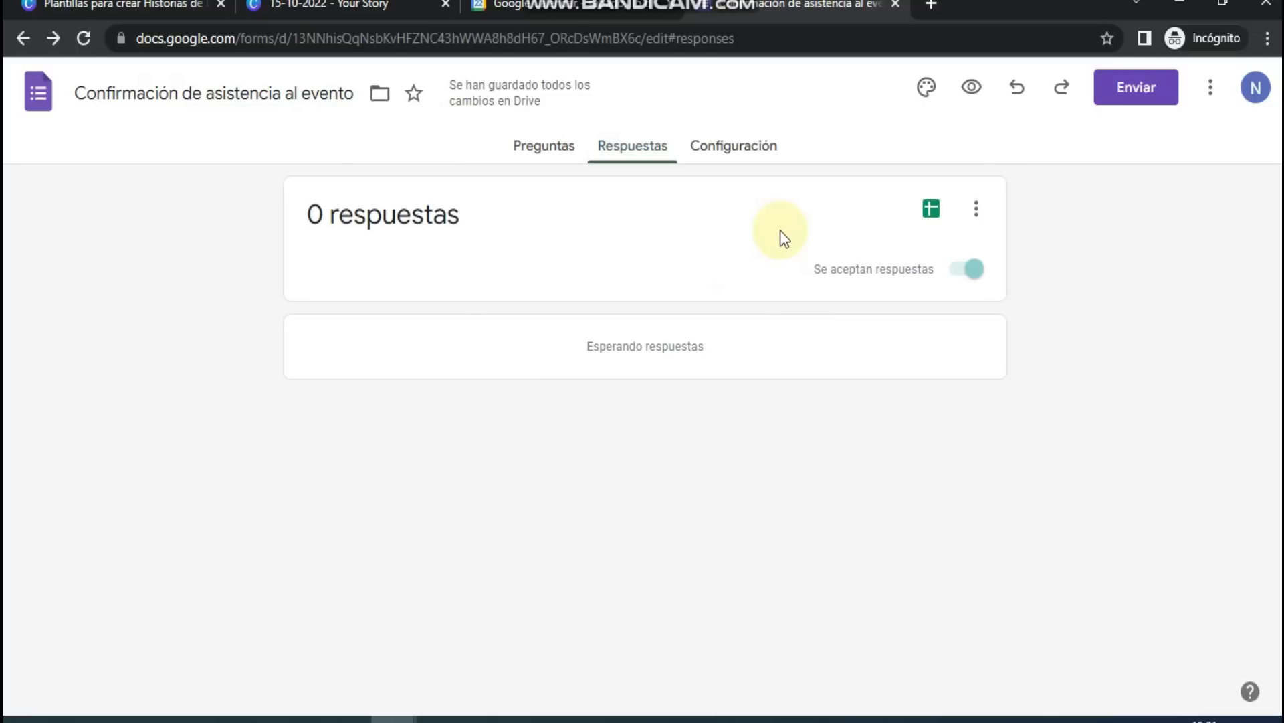
- Make a copy of the attendance form named "Sugerir cancion para los 15"
{"action": "left_click", "coordinate": [530, 138]}
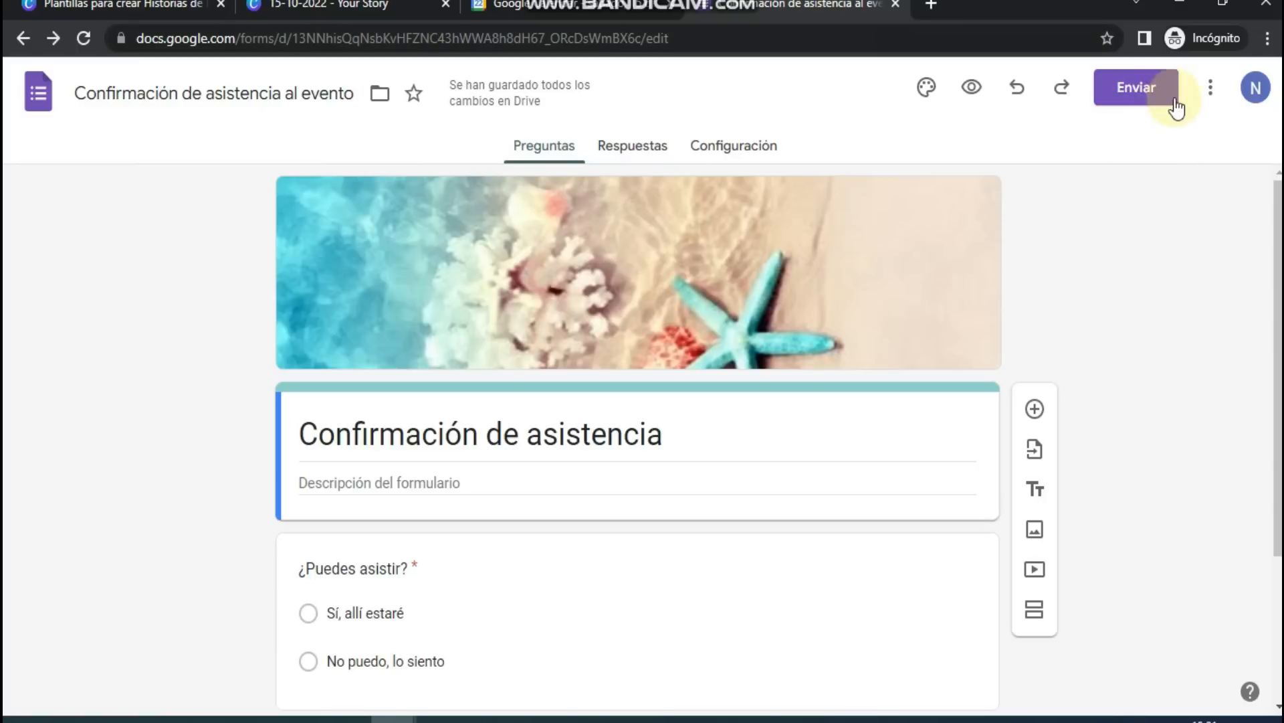
{"action": "left_click", "coordinate": [1211, 88]}
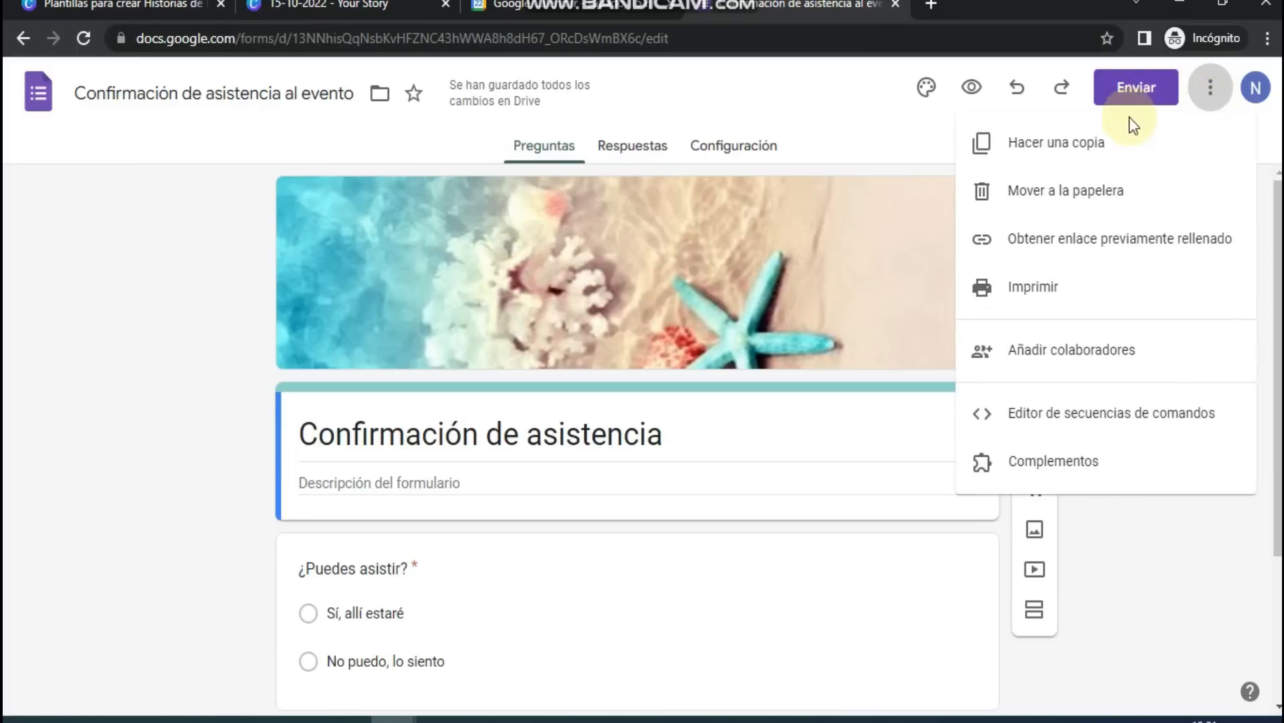
{"action": "left_click", "coordinate": [1044, 143]}
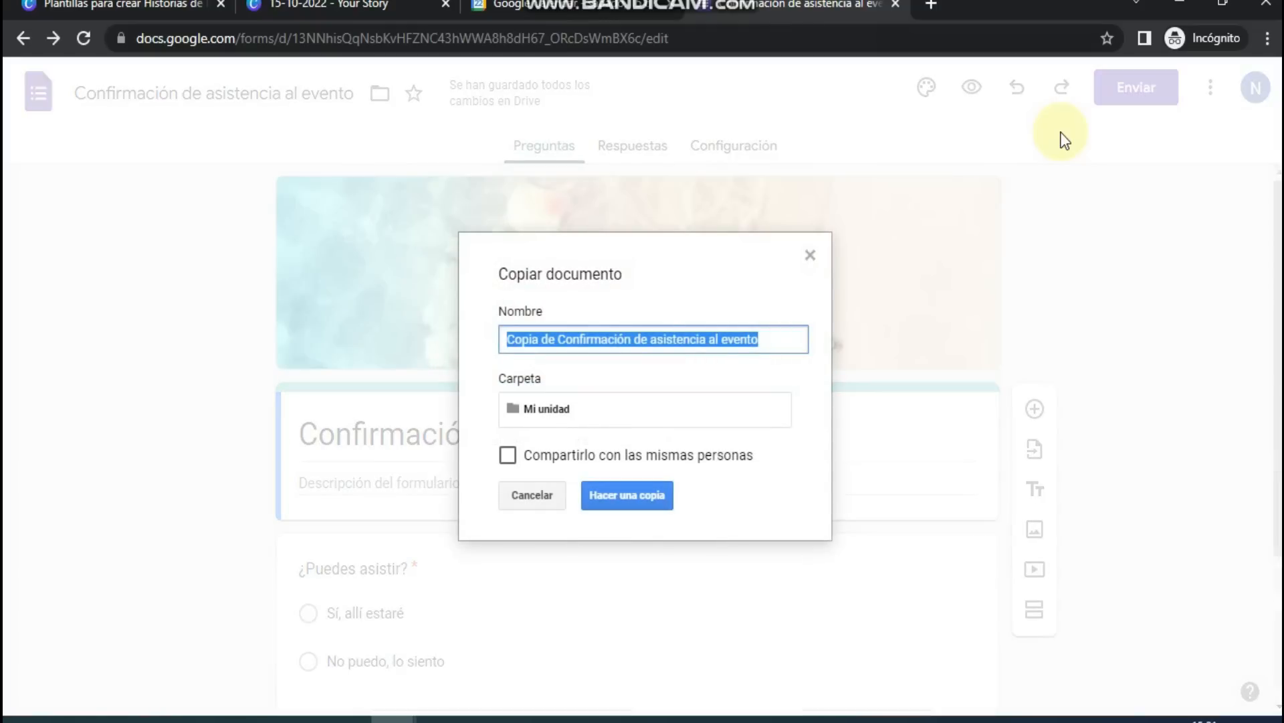
{"action": "type", "text": "S"}
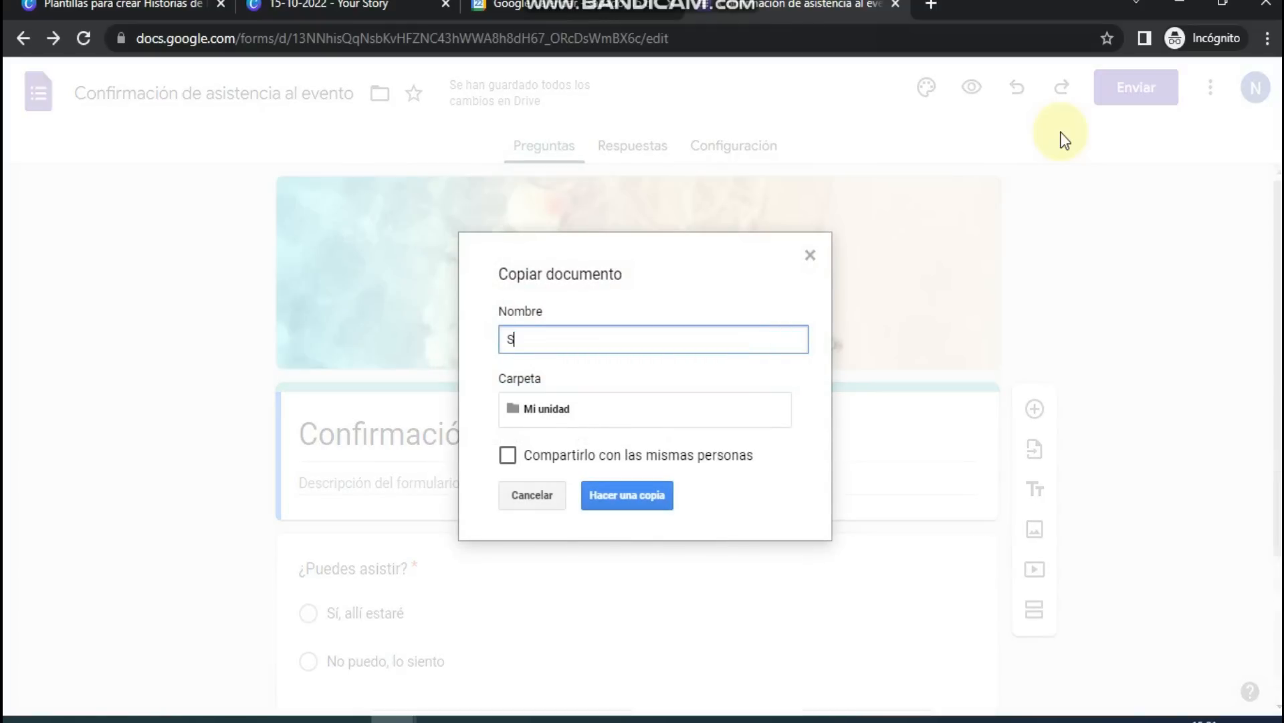
{"action": "type", "text": "ugerir canción para los 15"}
{"action": "left_click", "coordinate": [627, 495]}
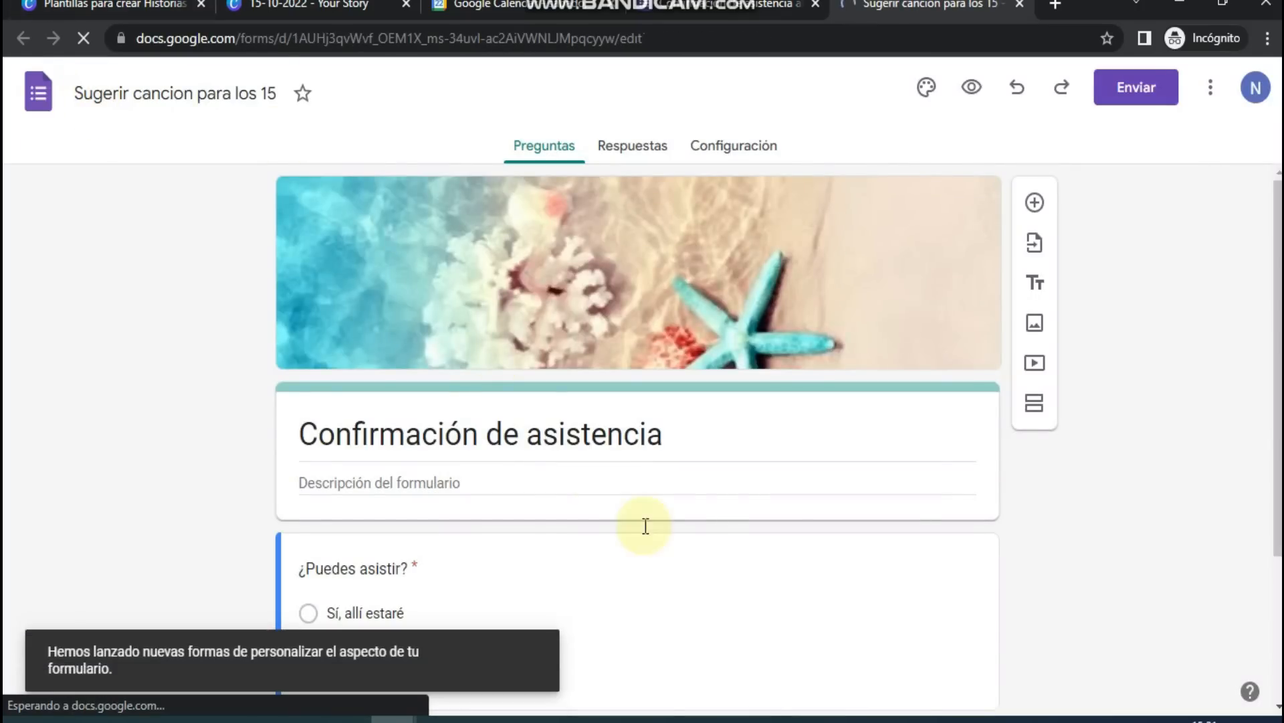
- Replace the copied form's heading with "Sugerir canción"
{"action": "left_click", "coordinate": [685, 439]}
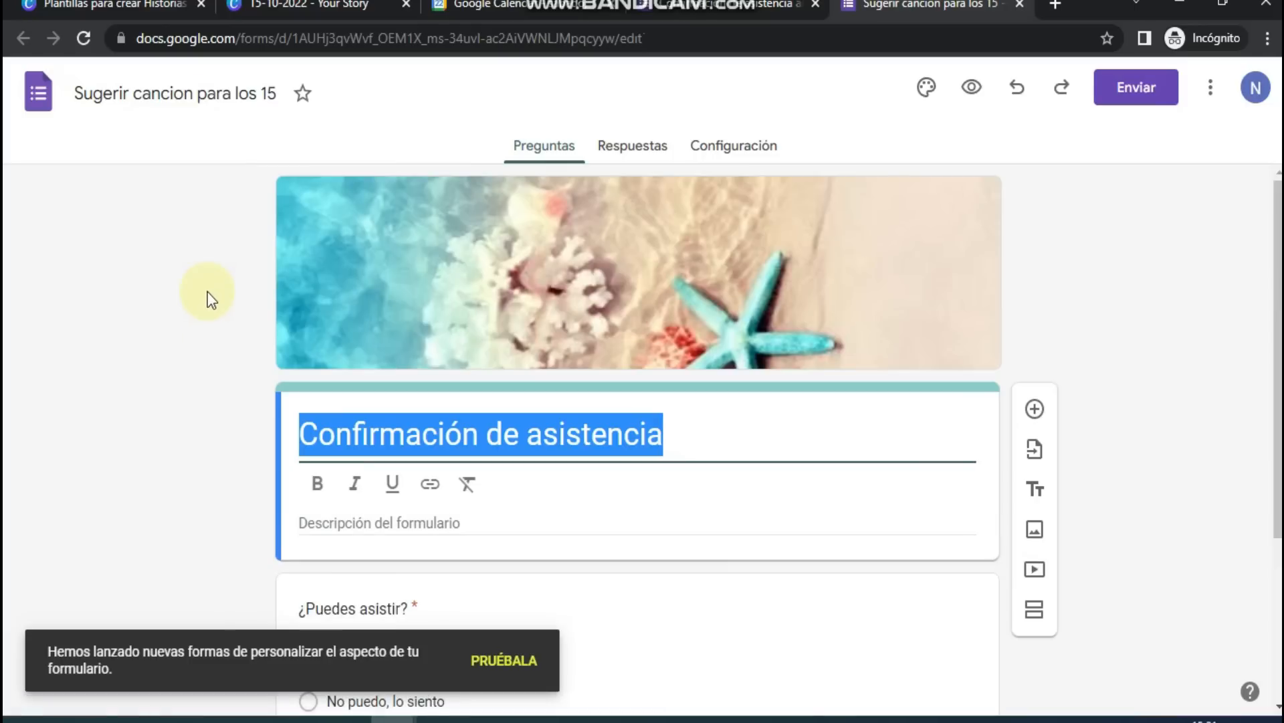
{"action": "type", "text": "Sugerir canción"}
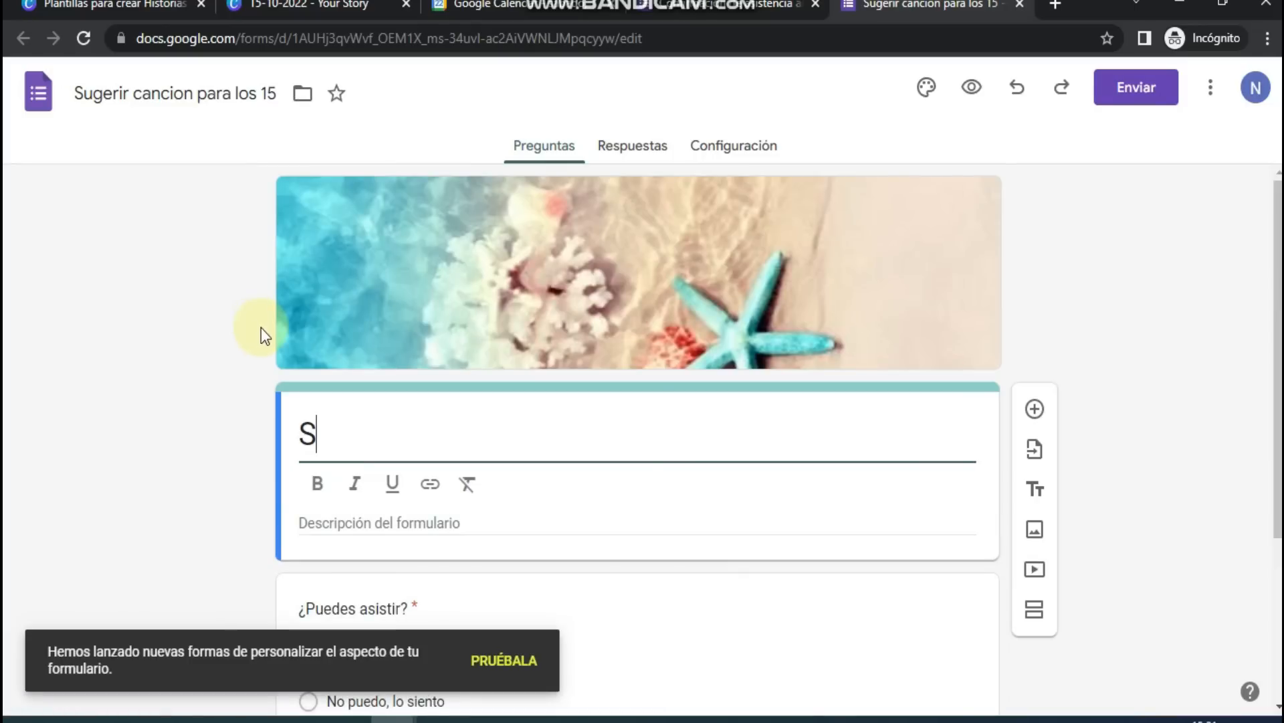
{"action": "left_click", "coordinate": [1088, 309]}
- Change the answer type of the "¿Puedes asistir?" question to Párrafo
{"action": "scroll", "coordinate": [384, 333], "scroll_direction": "down", "scroll_amount": 3}
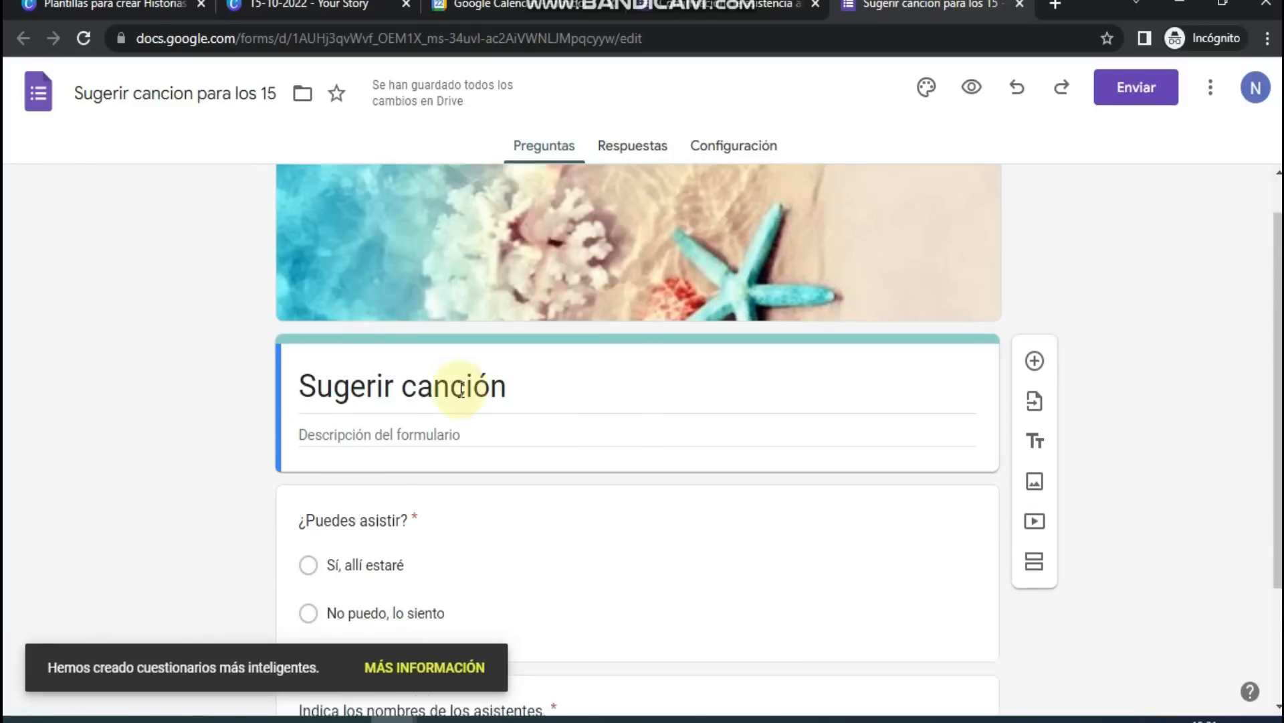
{"action": "left_click", "coordinate": [414, 369]}
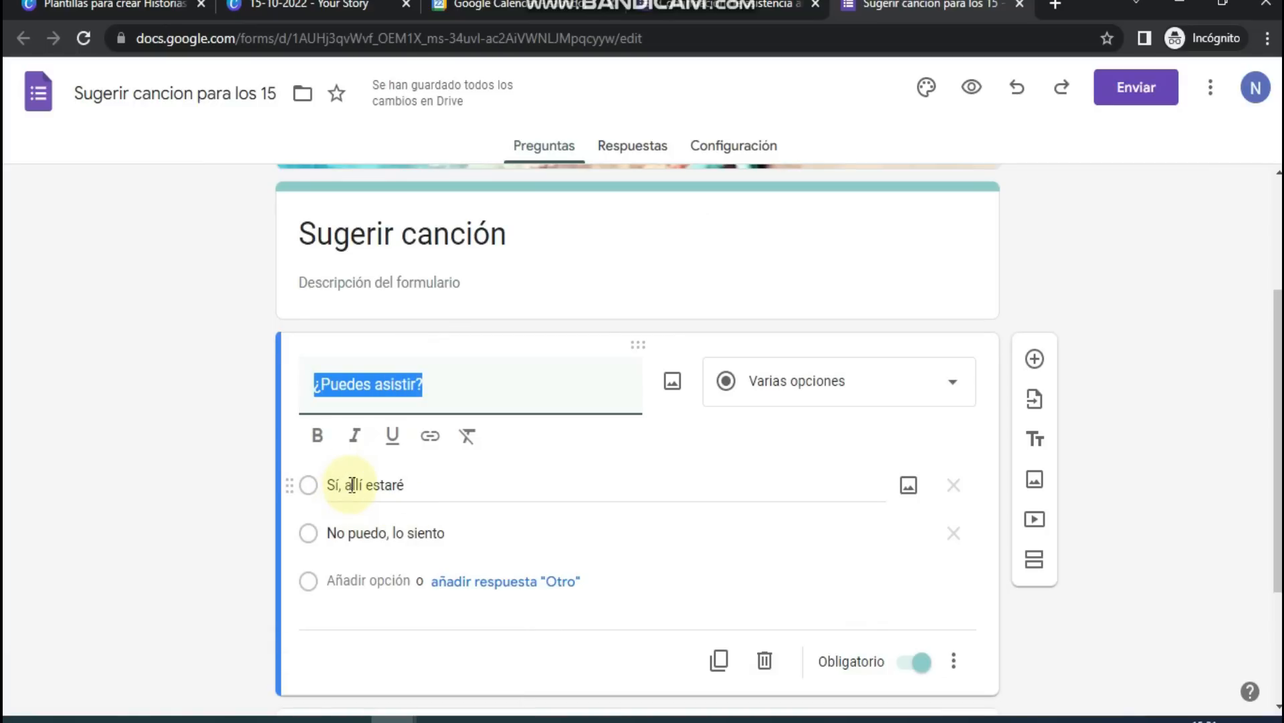
{"action": "left_click", "coordinate": [838, 387]}
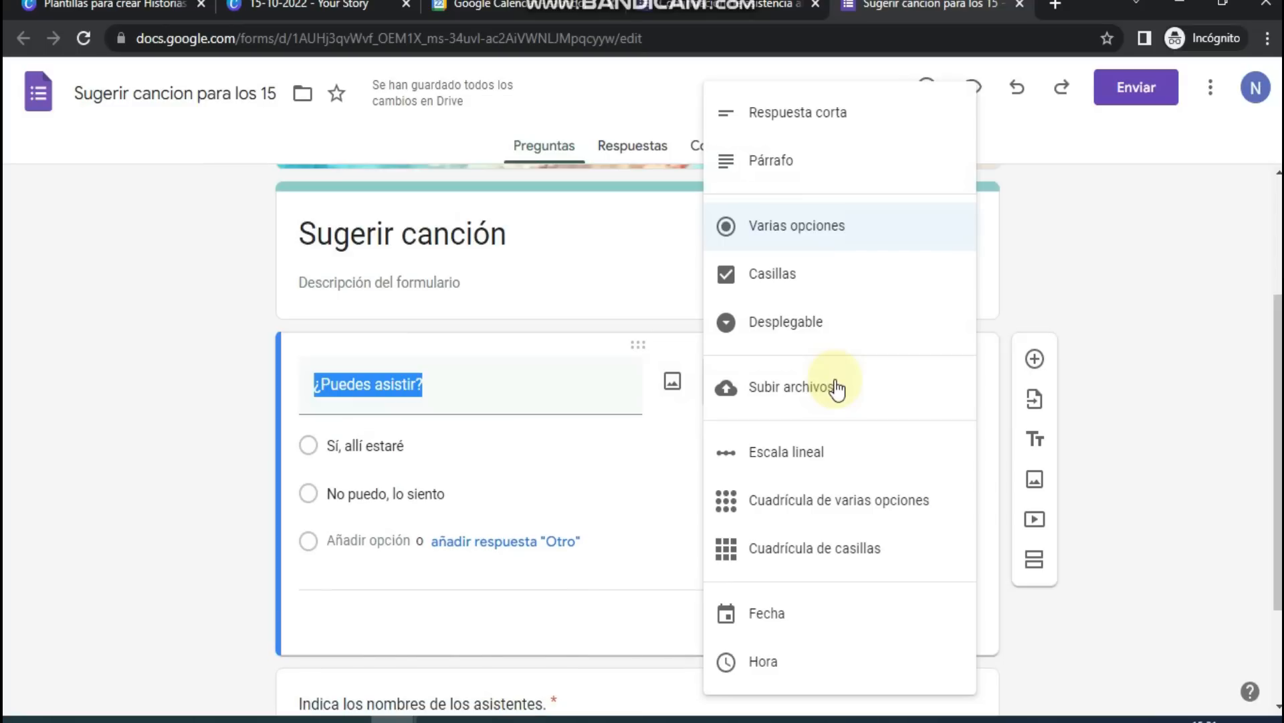
{"action": "left_click", "coordinate": [781, 159]}
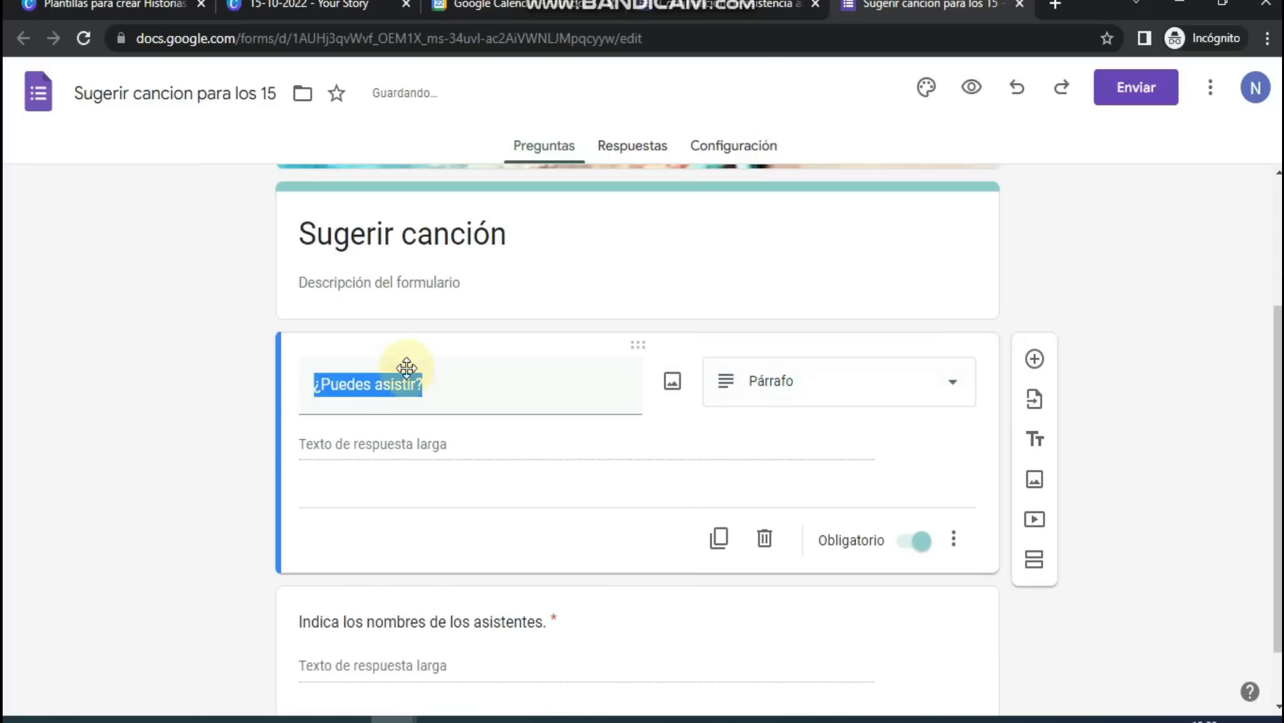
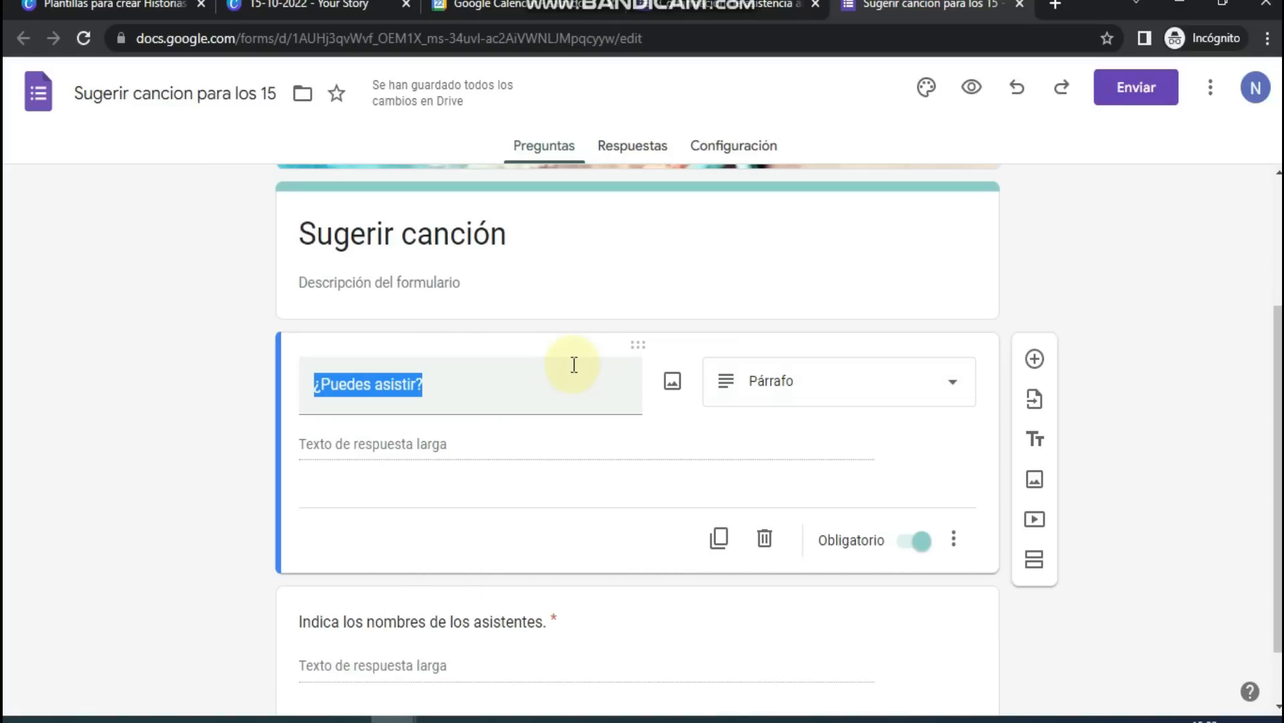
- Reword the first question as "Nombre" and the second question as "Nombre de la canción y artista"
{"action": "left_click", "coordinate": [522, 372]}
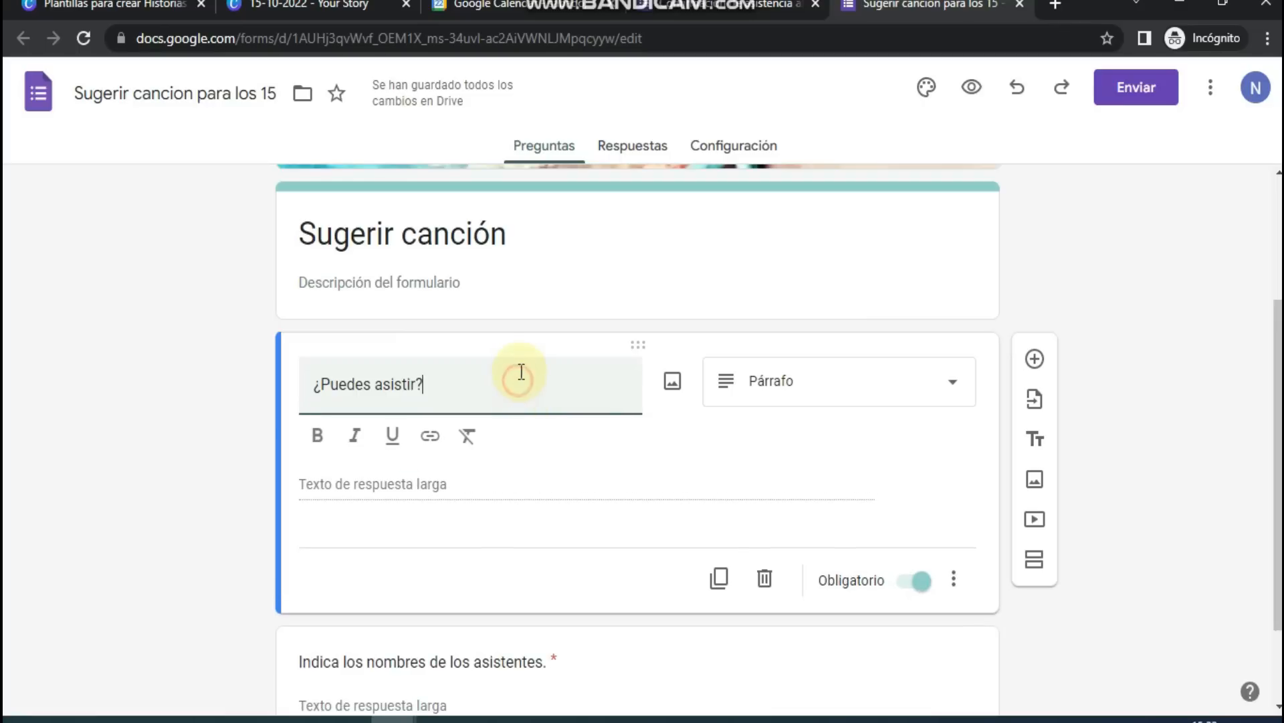
{"action": "key", "text": "BackSpace"}
{"action": "key", "text": "BackSpace"}
{"action": "key", "text": "BackSpace"}
{"action": "key", "text": "BackSpace"}
{"action": "key", "text": "BackSpace"}
{"action": "key", "text": "BackSpace"}
{"action": "key", "text": "BackSpace"}
{"action": "key", "text": "BackSpace"}
{"action": "key", "text": "BackSpace"}
{"action": "key", "text": "BackSpace"}
{"action": "key", "text": "BackSpace"}
{"action": "key", "text": "BackSpace"}
{"action": "key", "text": "BackSpace"}
{"action": "key", "text": "BackSpace"}
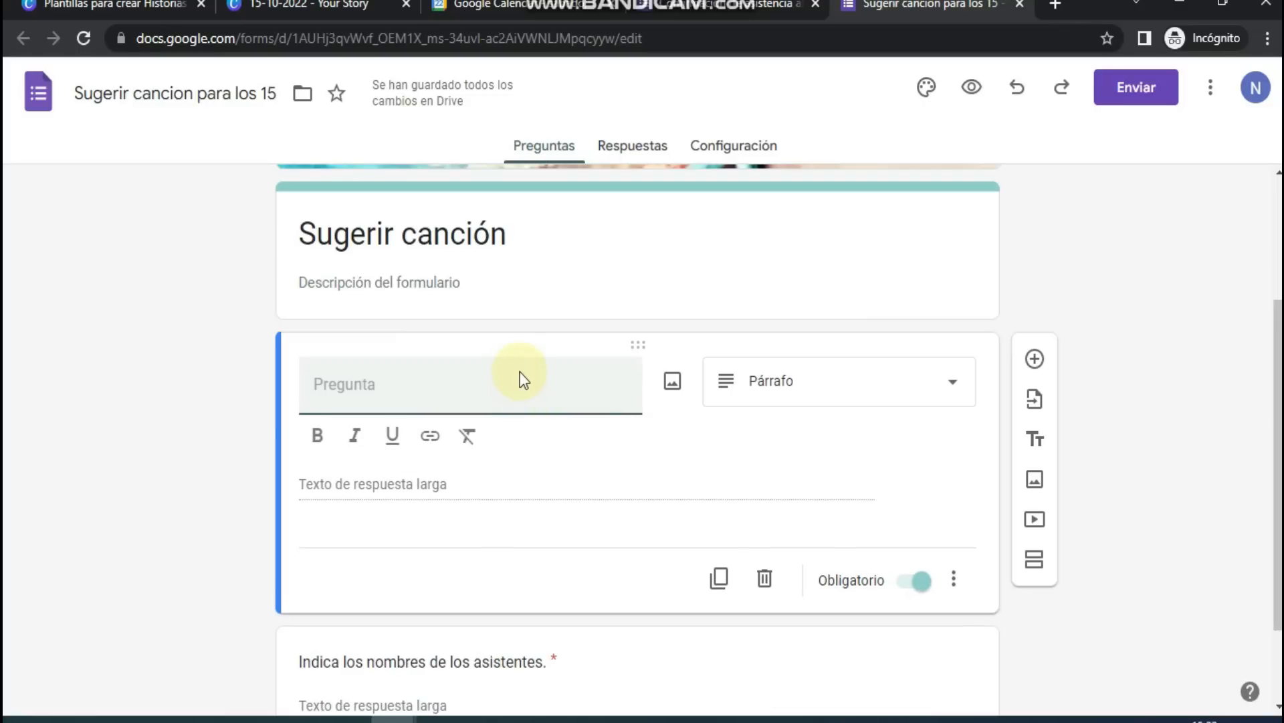
{"action": "type", "text": "Nombre de la canción y artista"}
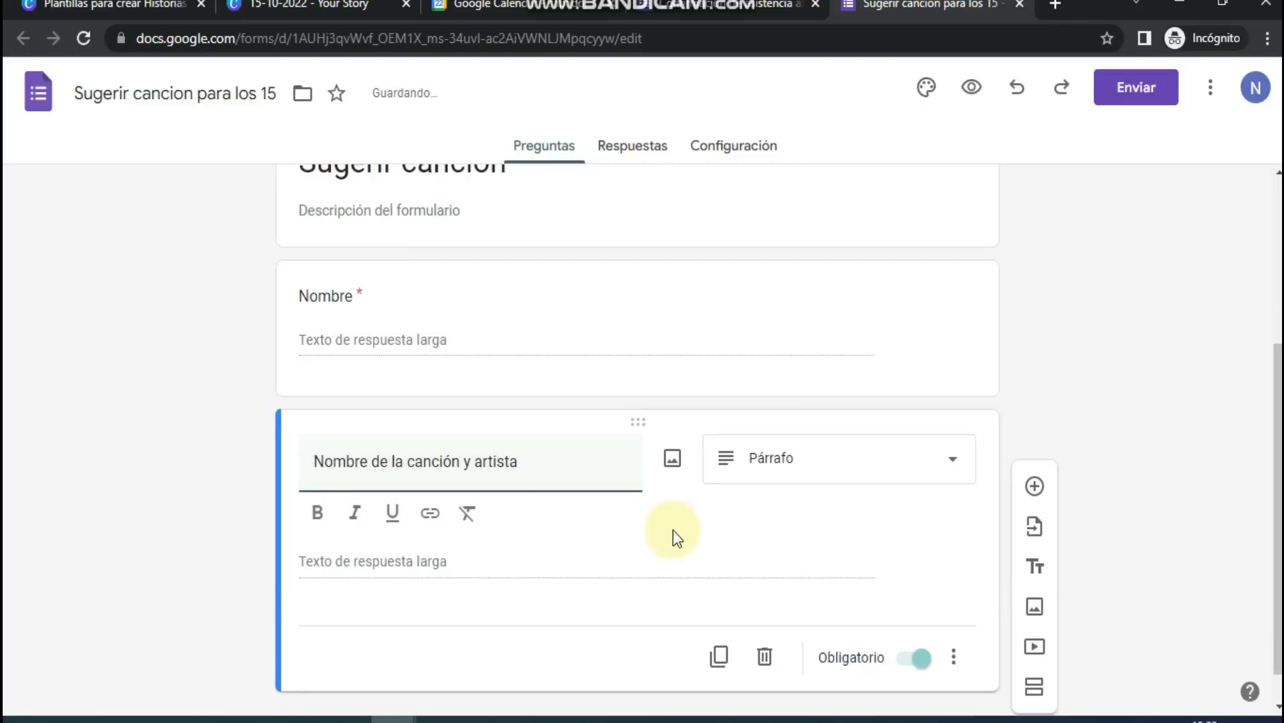
{"action": "left_click", "coordinate": [1261, 231]}
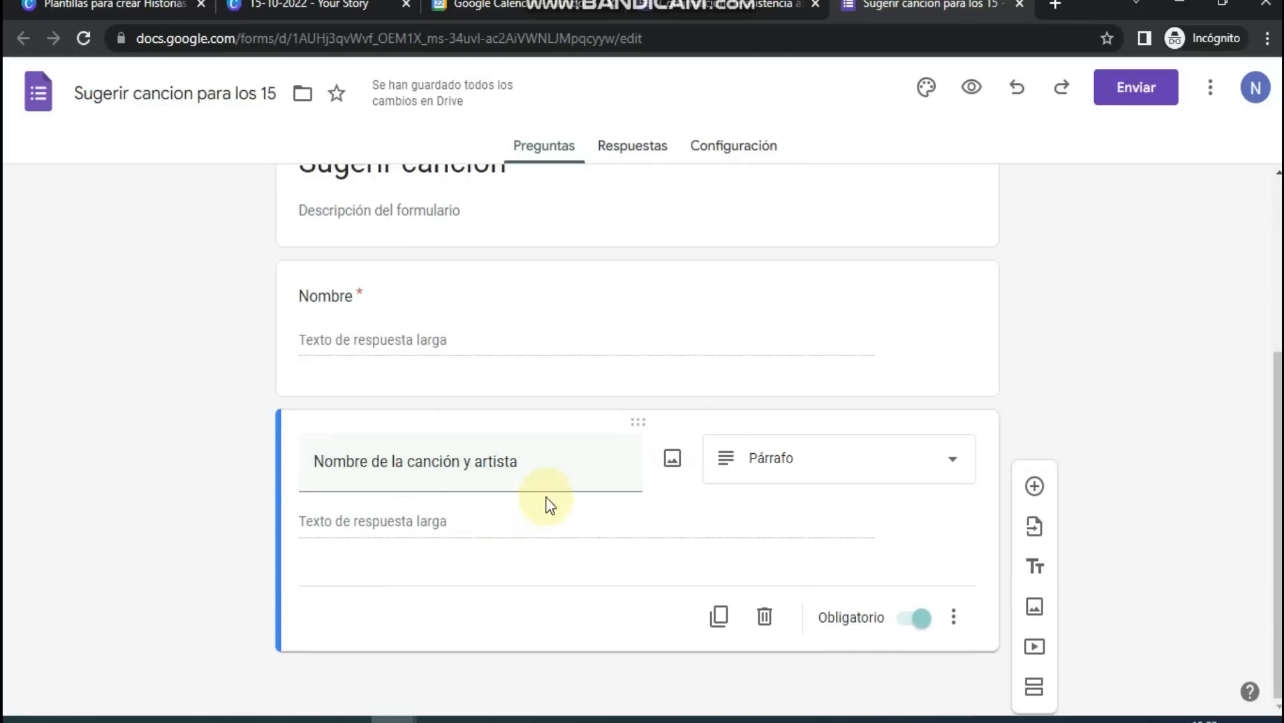
- Generate a shortened sharing link for the song suggestion form and copy it
{"action": "scroll", "coordinate": [1090, 597], "scroll_direction": "up", "scroll_amount": 4}
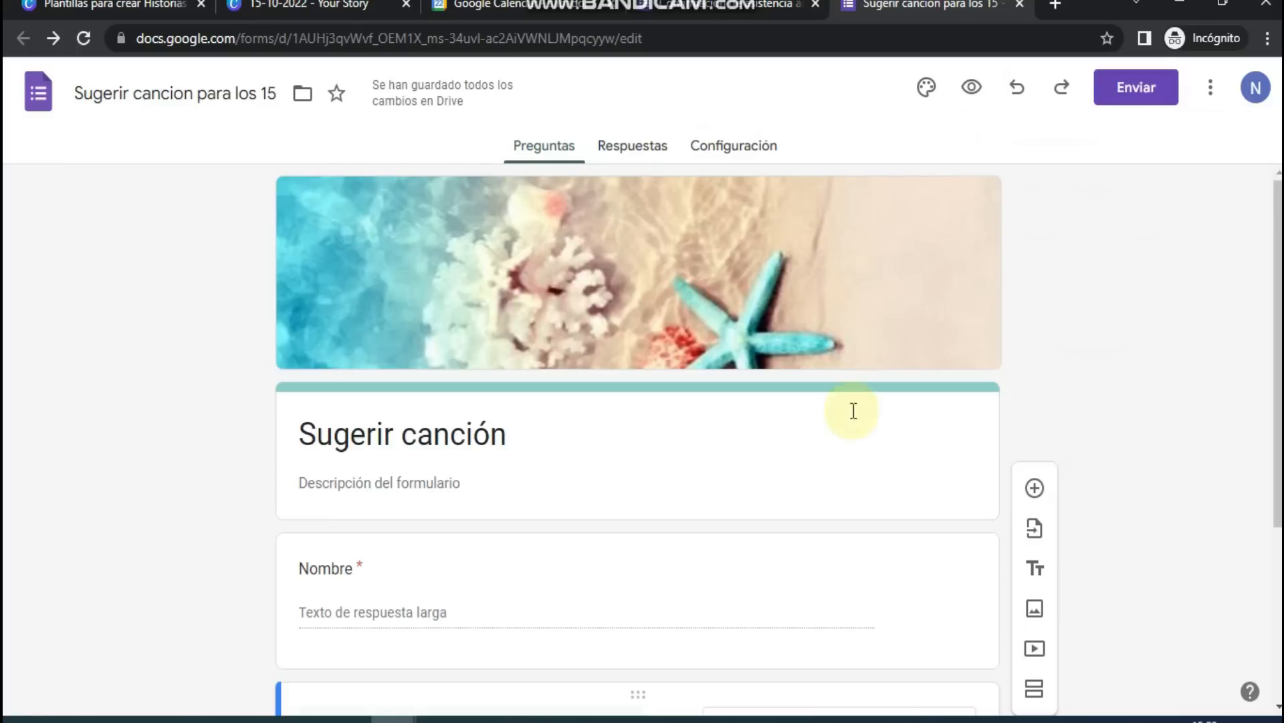
{"action": "left_click", "coordinate": [1141, 99]}
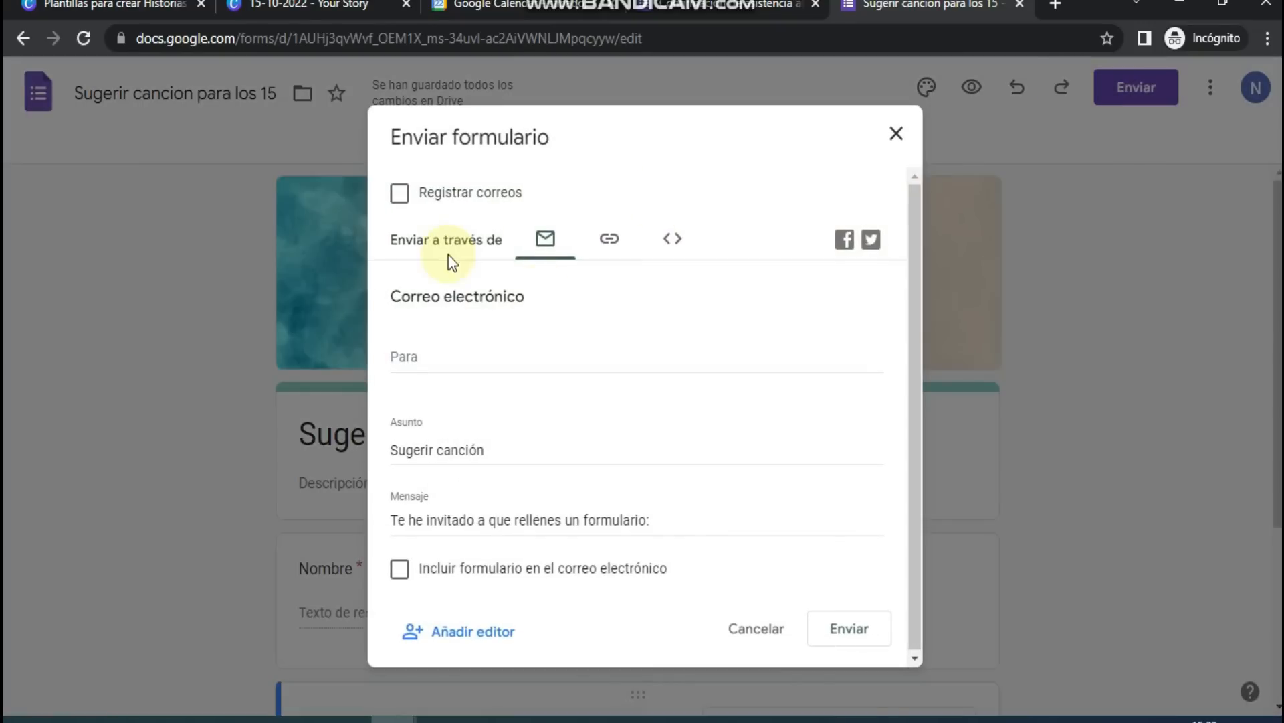
{"action": "left_click", "coordinate": [611, 241]}
{"action": "left_click", "coordinate": [399, 366]}
{"action": "key", "text": "ctrl+c"}
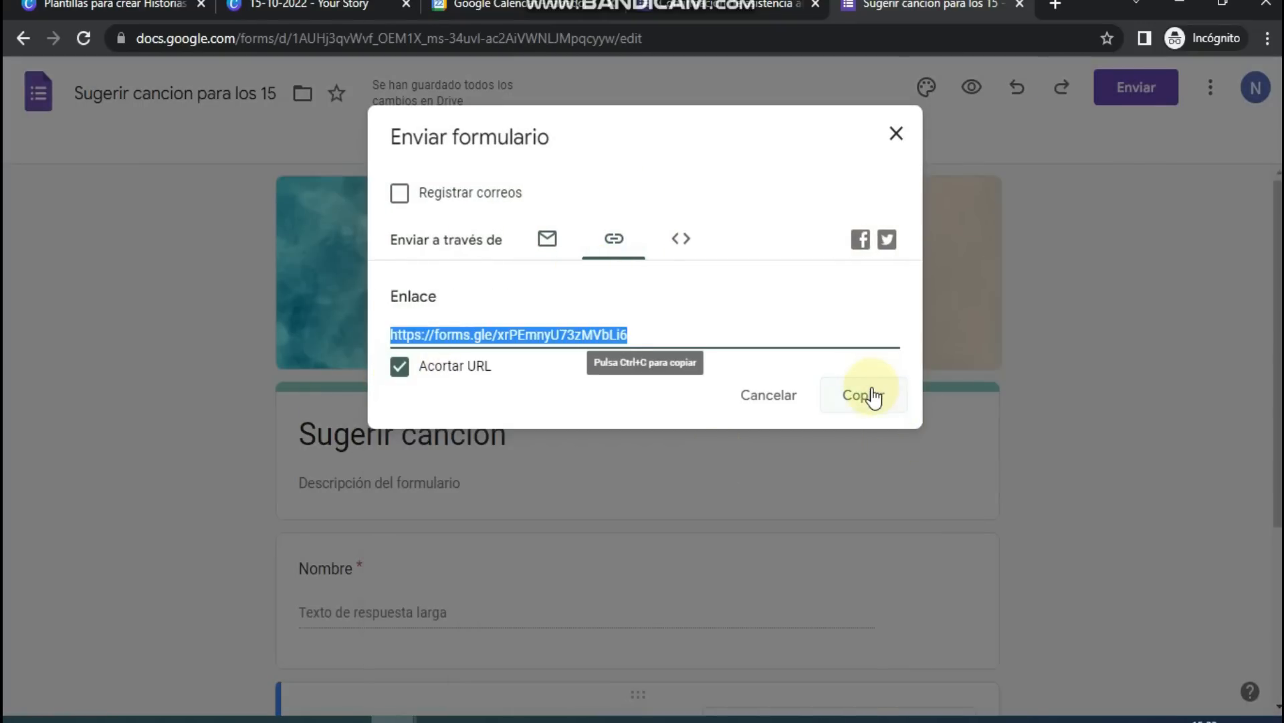
{"action": "left_click", "coordinate": [876, 398]}
- Switch to Canva and link the button shape behind "Sugerir canción" on page 5 to the copied form URL
{"action": "left_click", "coordinate": [264, 7]}
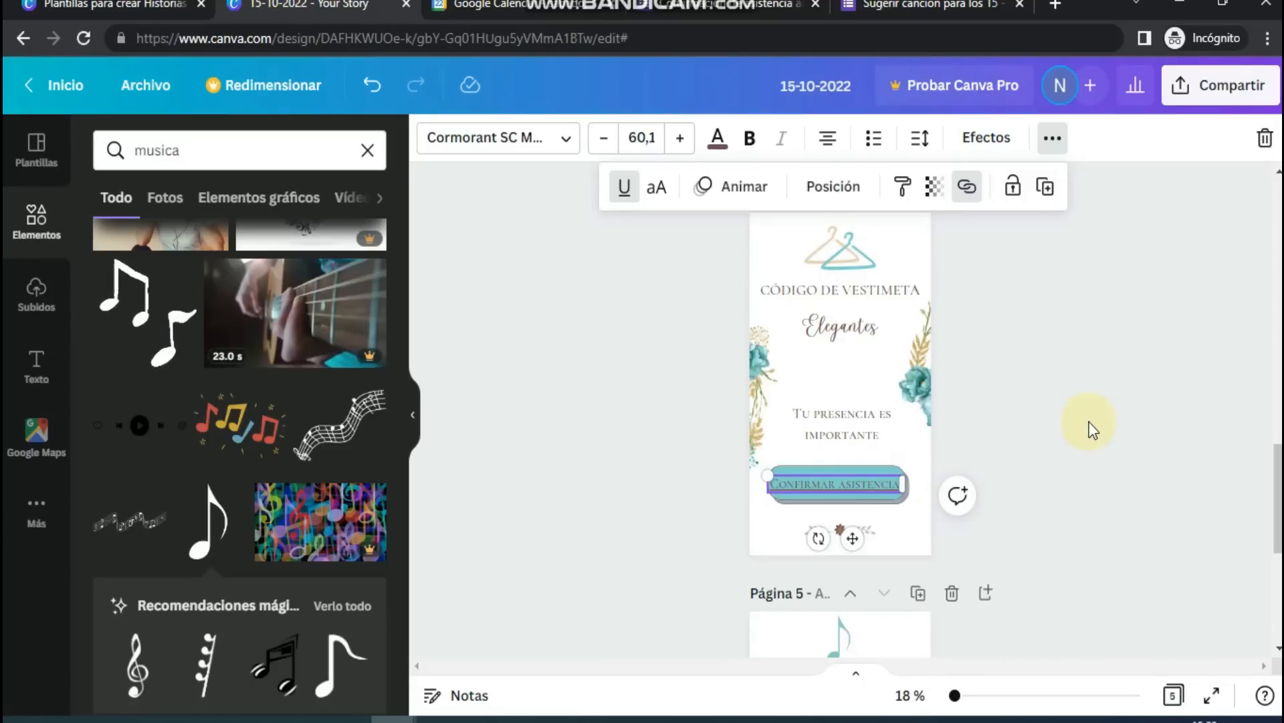
{"action": "scroll", "coordinate": [1050, 428], "scroll_direction": "down", "scroll_amount": 5}
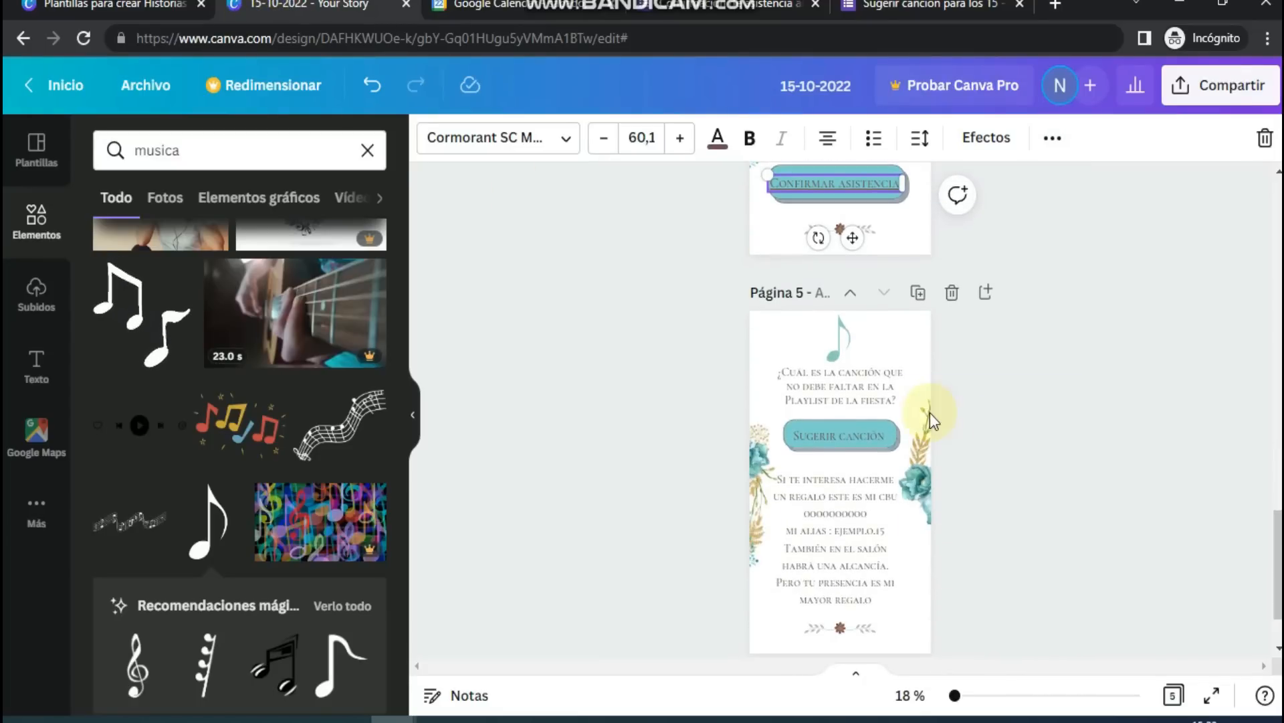
{"action": "left_click", "coordinate": [869, 419]}
{"action": "left_click", "coordinate": [869, 423]}
{"action": "left_click", "coordinate": [1155, 137]}
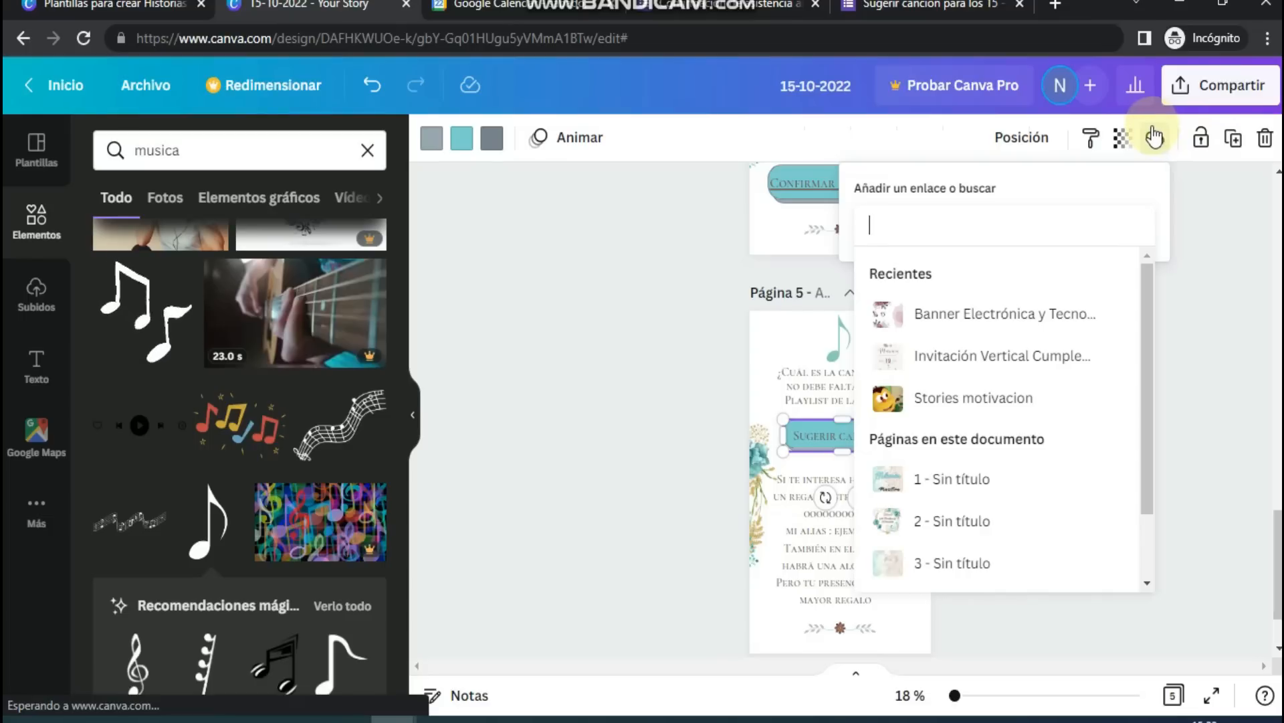
{"action": "key", "text": "ctrl+v"}
{"action": "key", "text": "Return"}
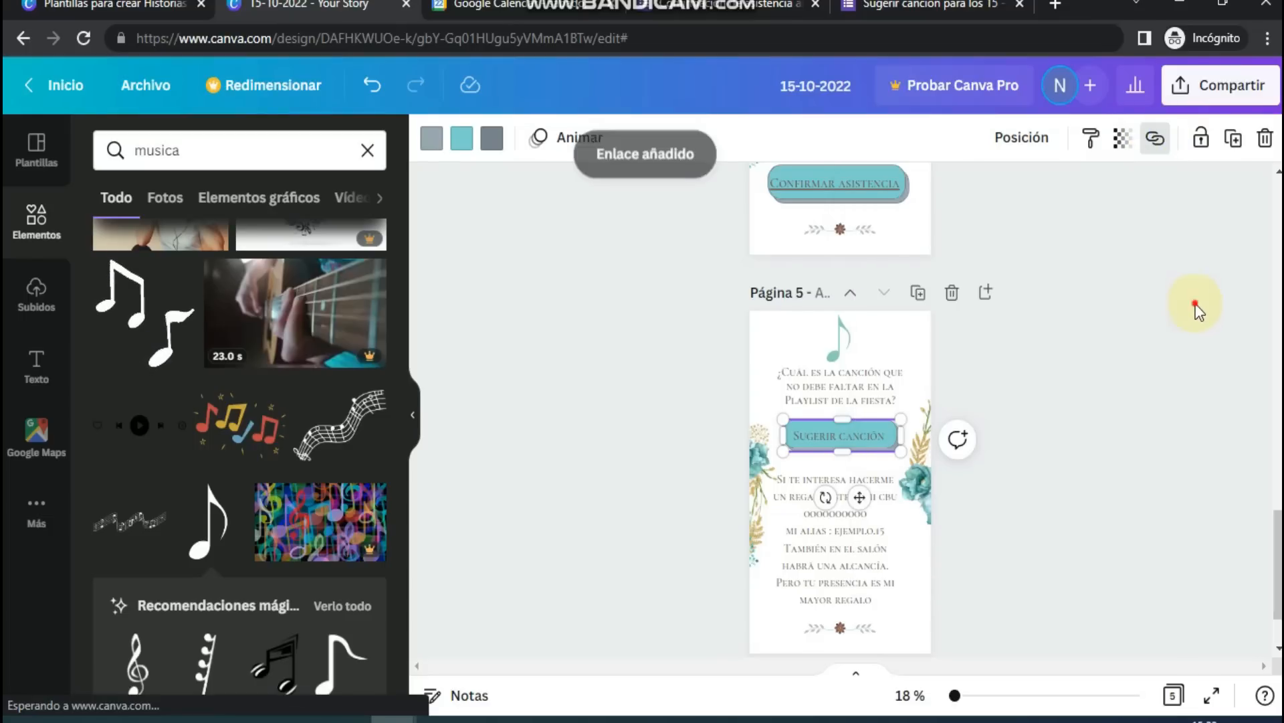
{"action": "left_click", "coordinate": [1194, 301]}
- Link the "Sugerir canción" text on page 5 to the same song suggestion form URL
{"action": "left_click", "coordinate": [837, 430]}
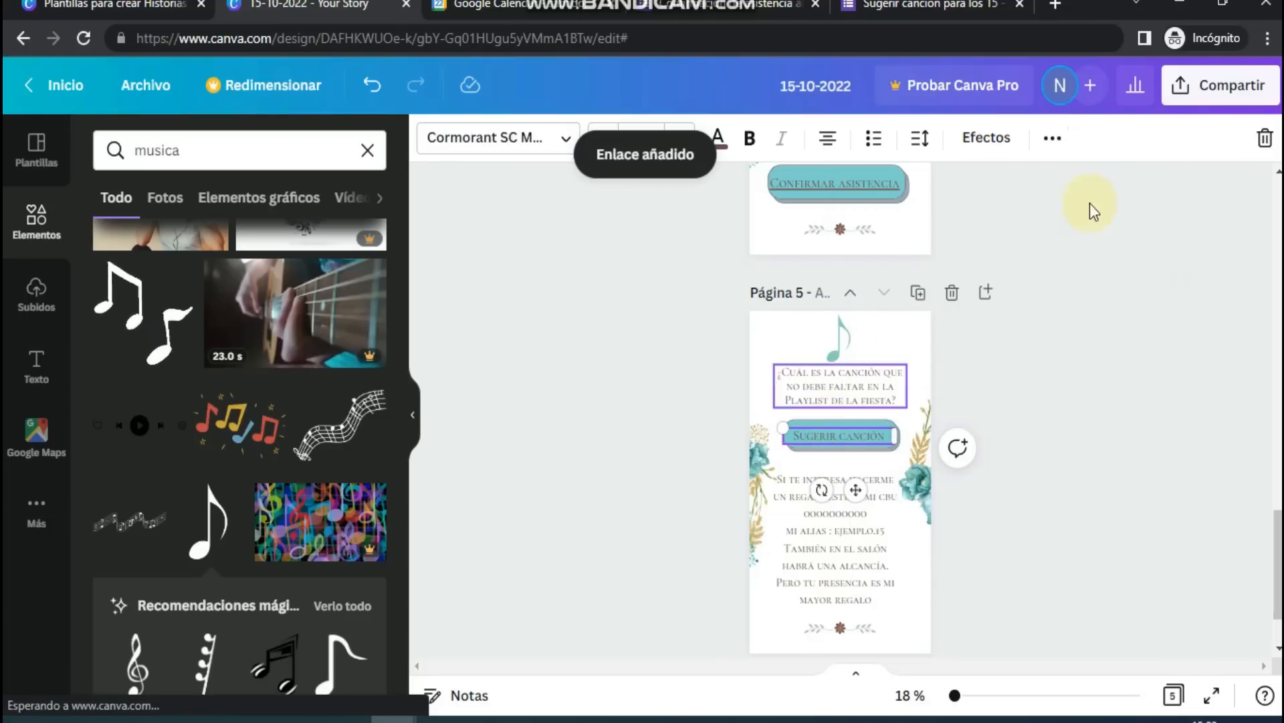
{"action": "left_click", "coordinate": [1052, 139]}
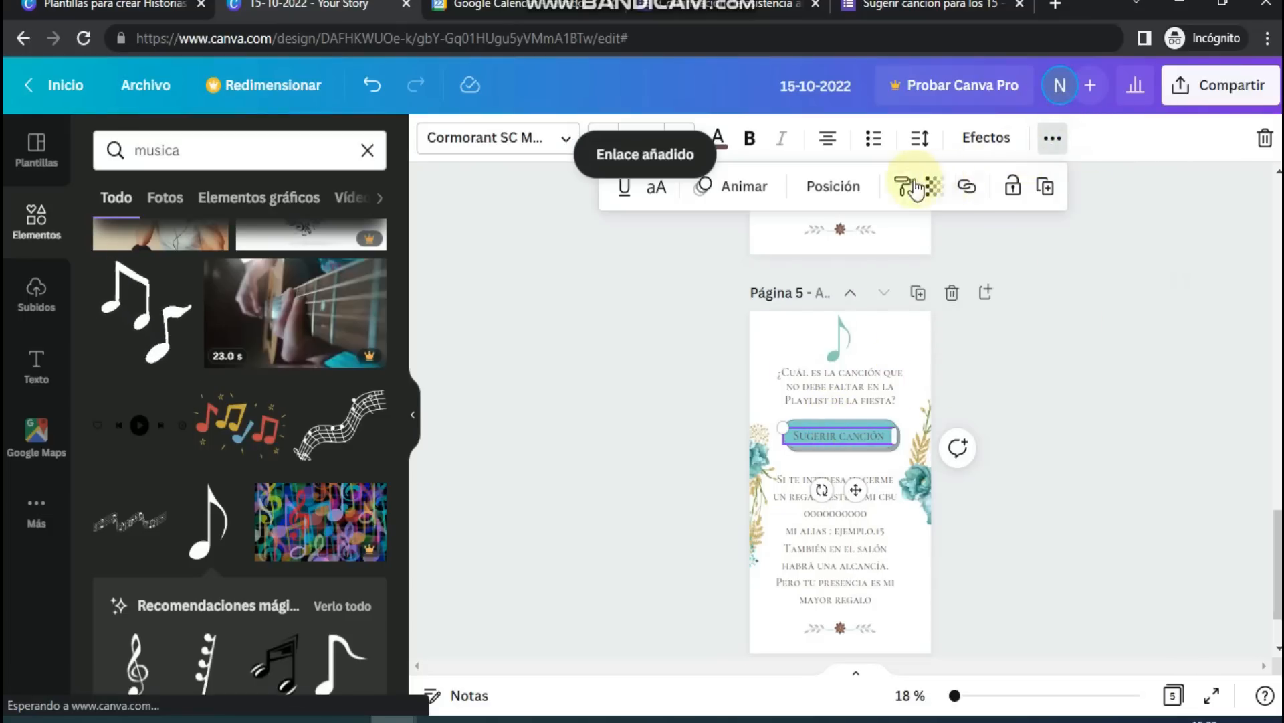
{"action": "left_click", "coordinate": [969, 184]}
{"action": "key", "text": "Return"}
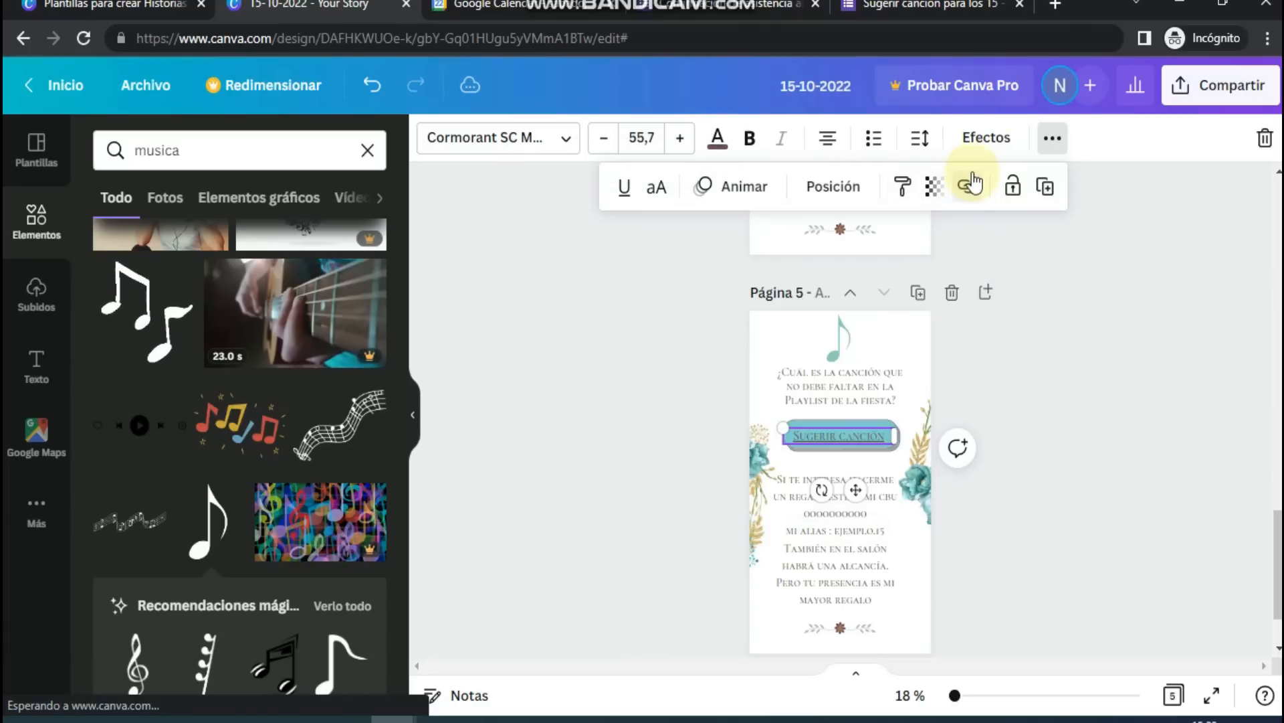
- Rename the design with a first name followed by "te invita a sus 15"
{"action": "scroll", "coordinate": [1078, 278], "scroll_direction": "up", "scroll_amount": 6}
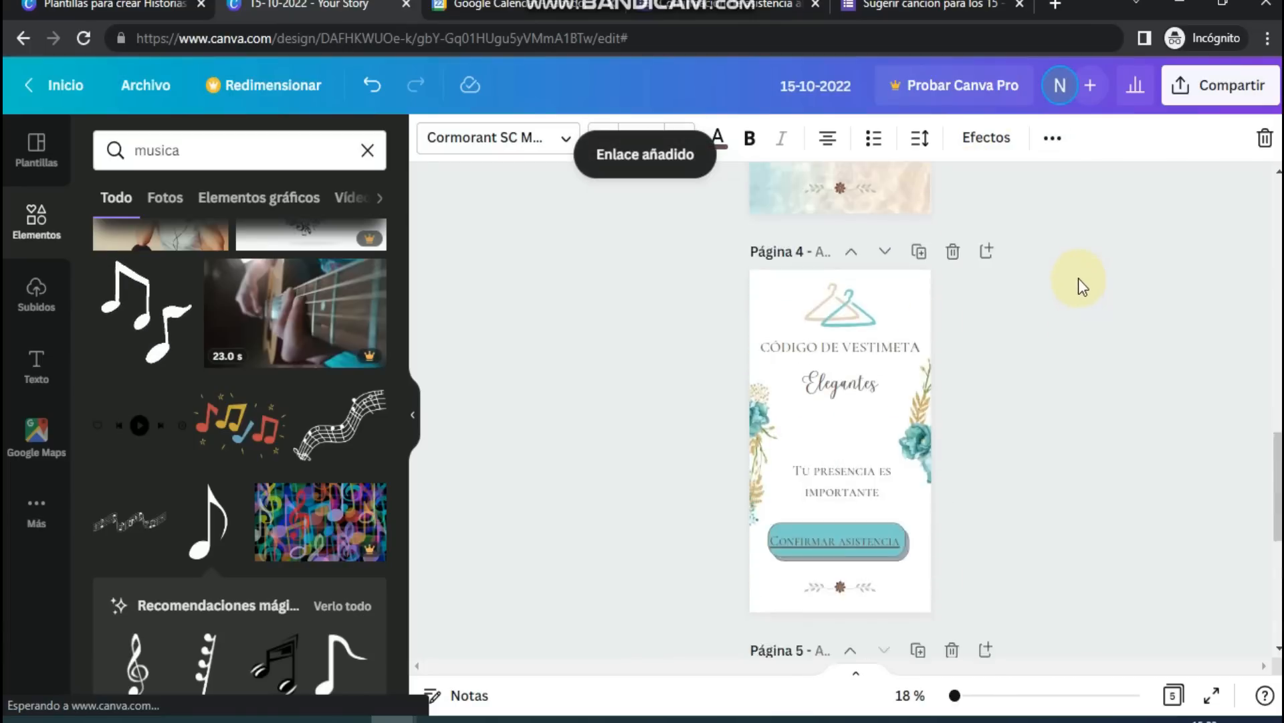
{"action": "scroll", "coordinate": [1069, 251], "scroll_direction": "up", "scroll_amount": 8}
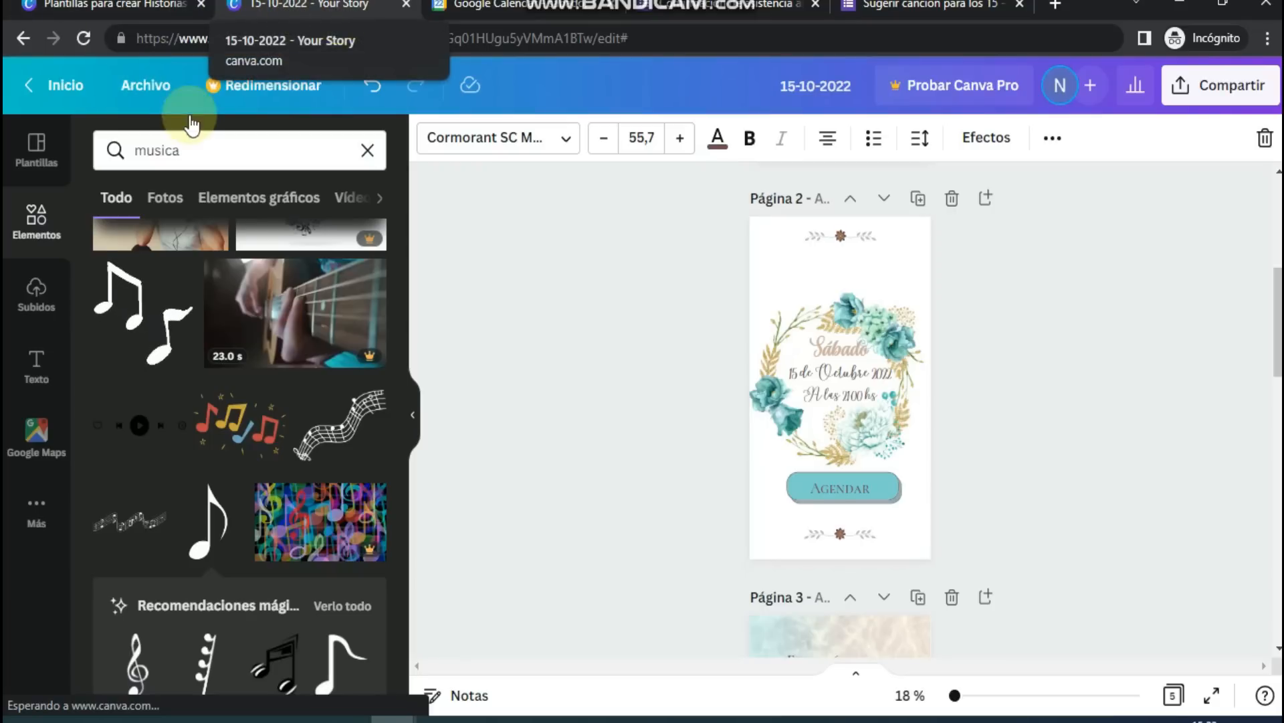
{"action": "left_click", "coordinate": [148, 87]}
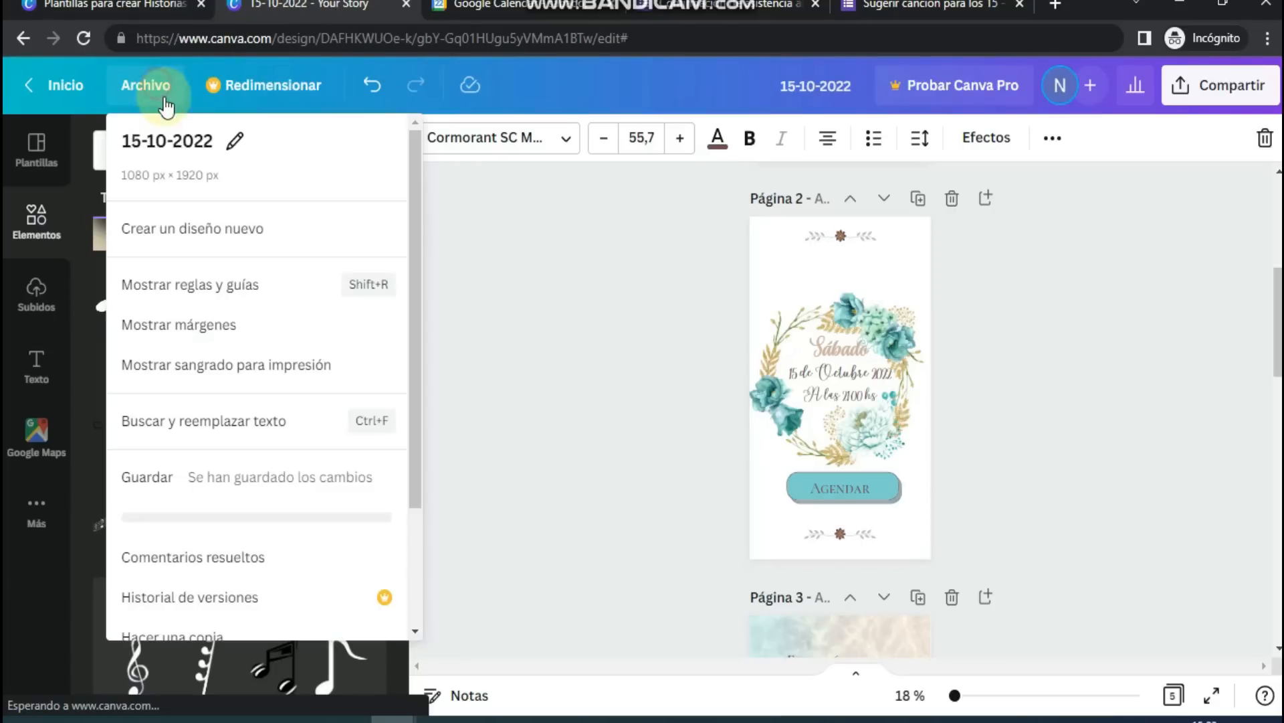
{"action": "left_click", "coordinate": [234, 141]}
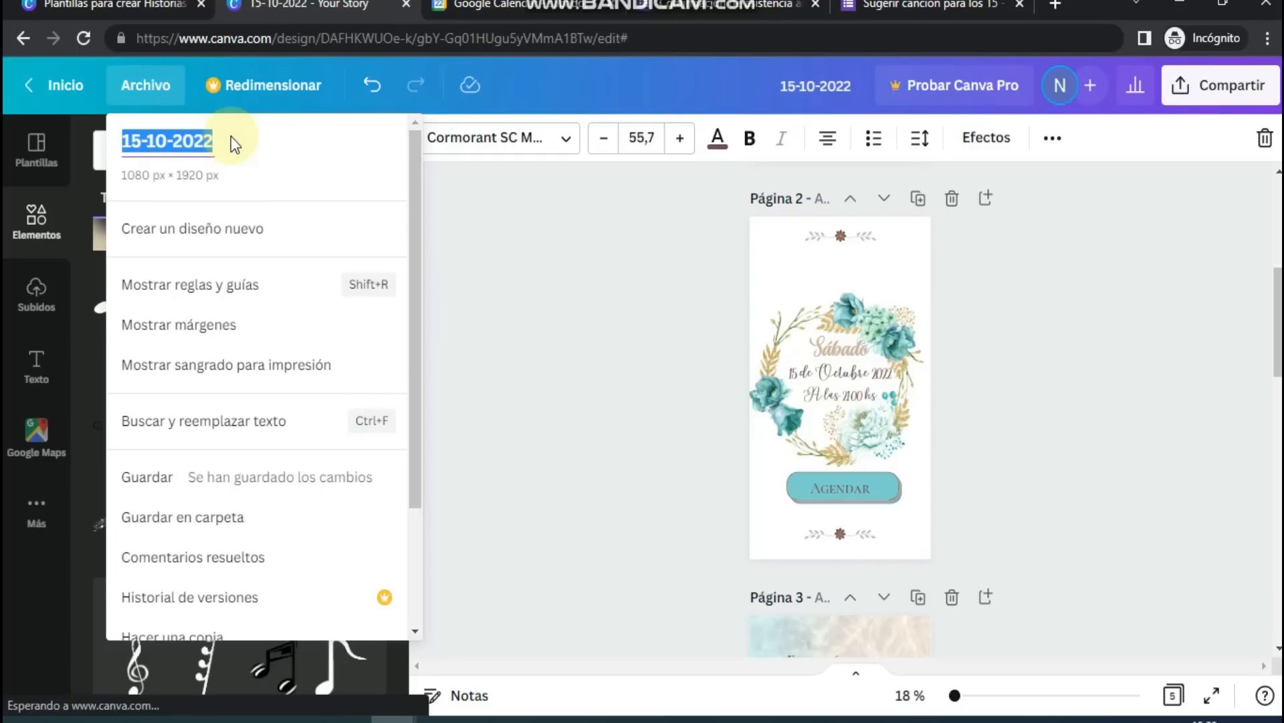
{"action": "type", "text": "Alma t"}
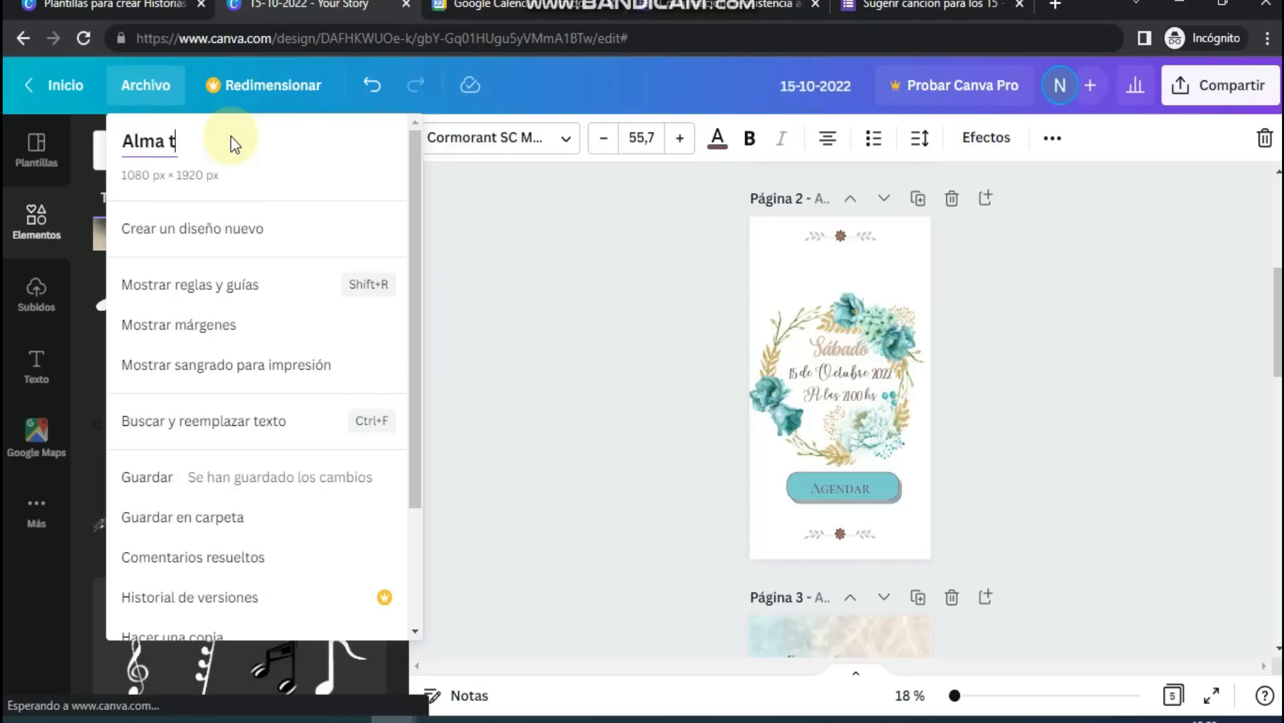
{"action": "type", "text": "e invita a sus 15"}
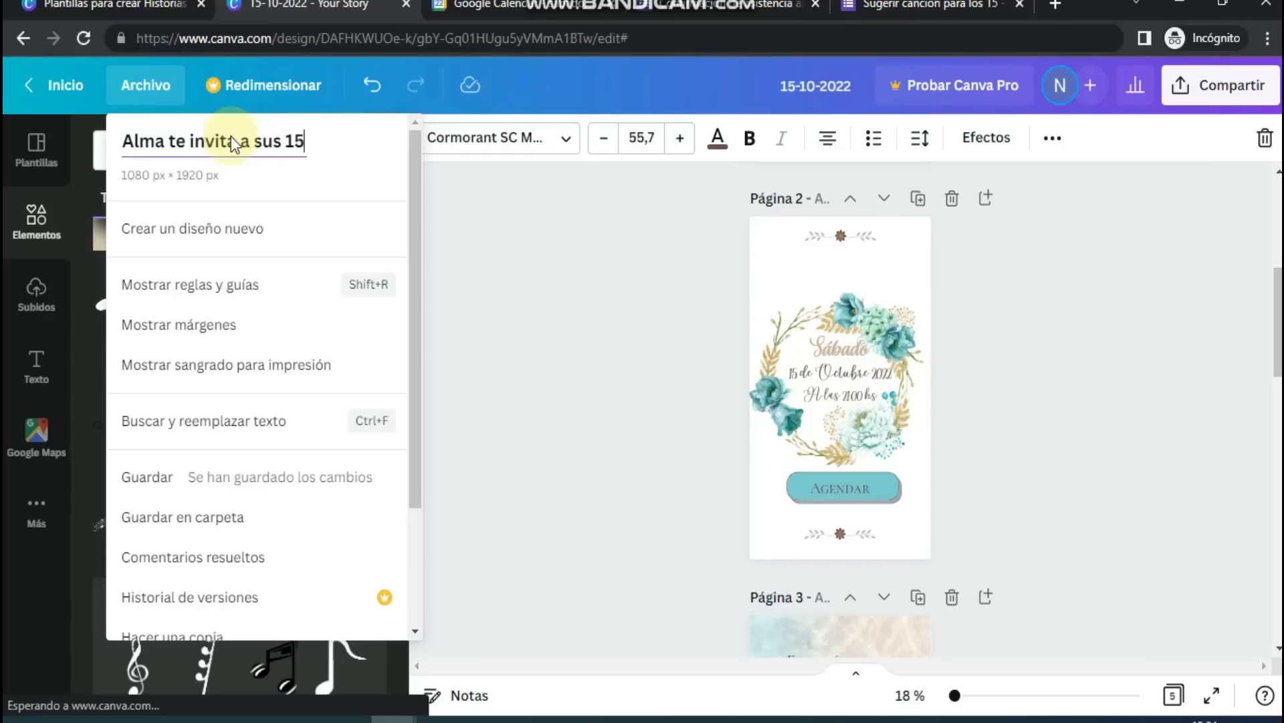
{"action": "key", "text": "Return"}
{"action": "left_click", "coordinate": [549, 258]}
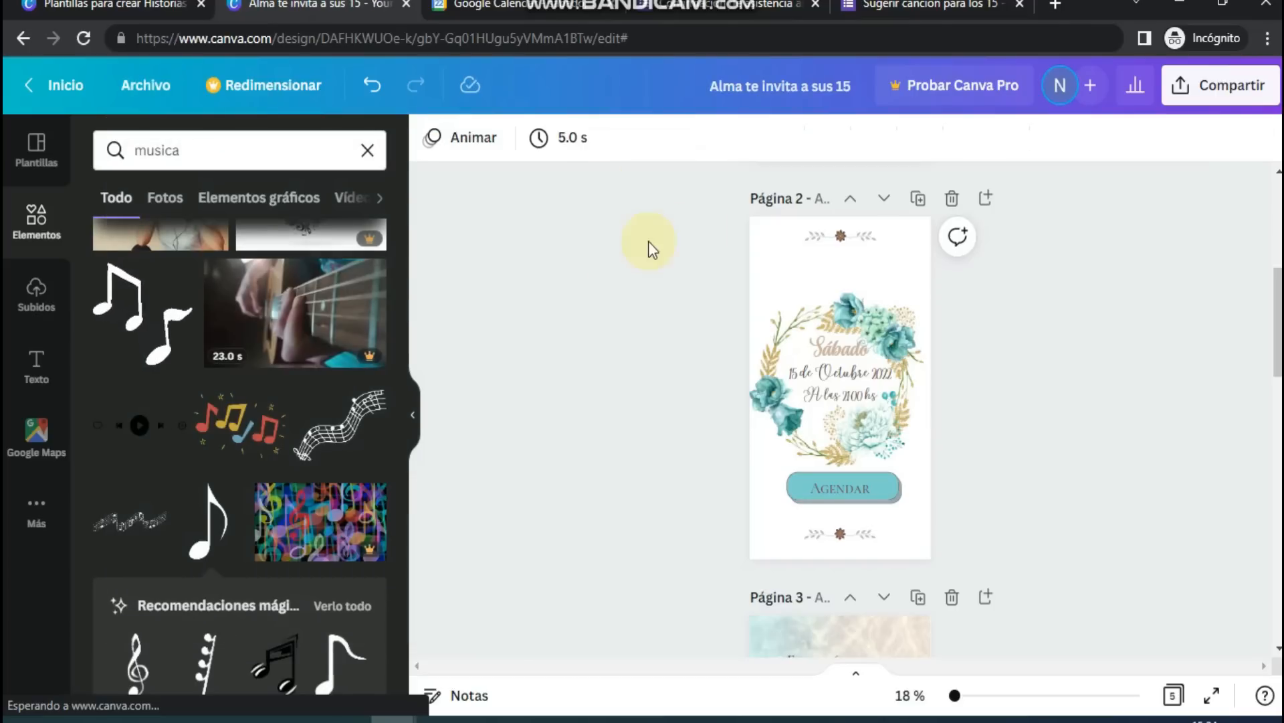
- Retitle the design with the celebrant's name as written on page 1, followed by "te invita a sus 15"
{"action": "left_click", "coordinate": [810, 188]}
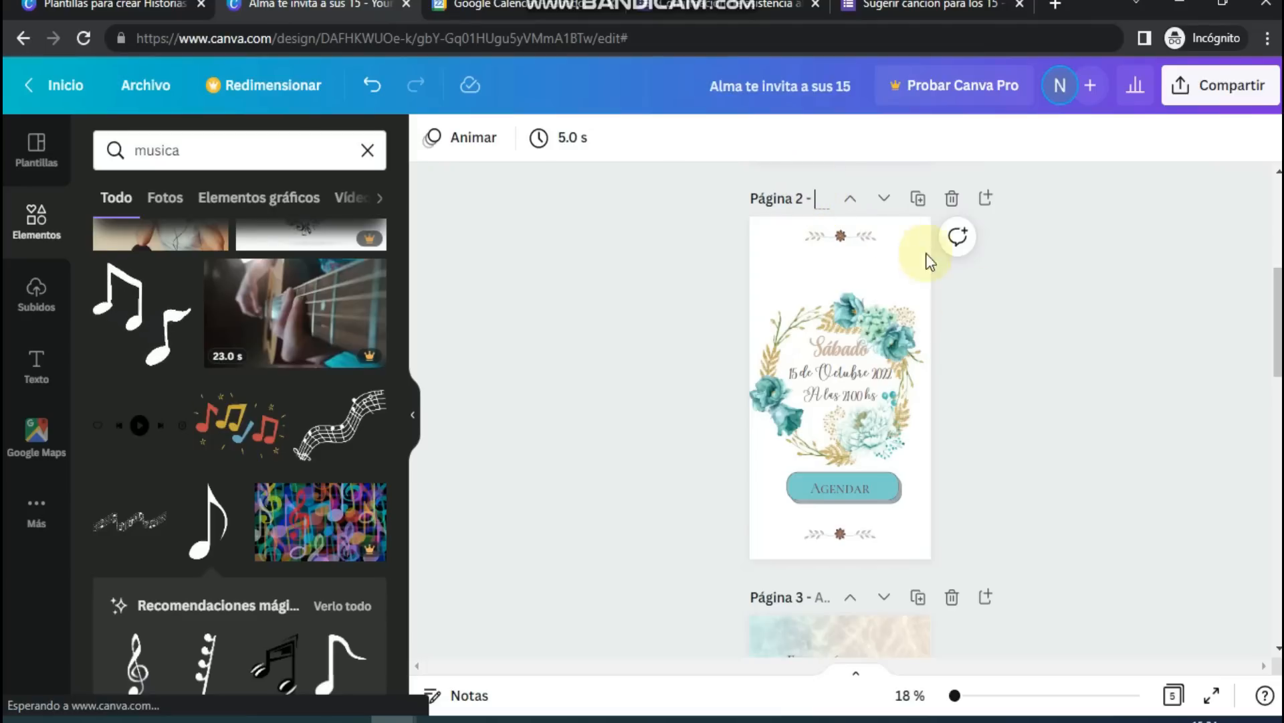
{"action": "scroll", "coordinate": [1017, 330], "scroll_direction": "up", "scroll_amount": 5}
{"action": "scroll", "coordinate": [911, 268], "scroll_direction": "up", "scroll_amount": 2}
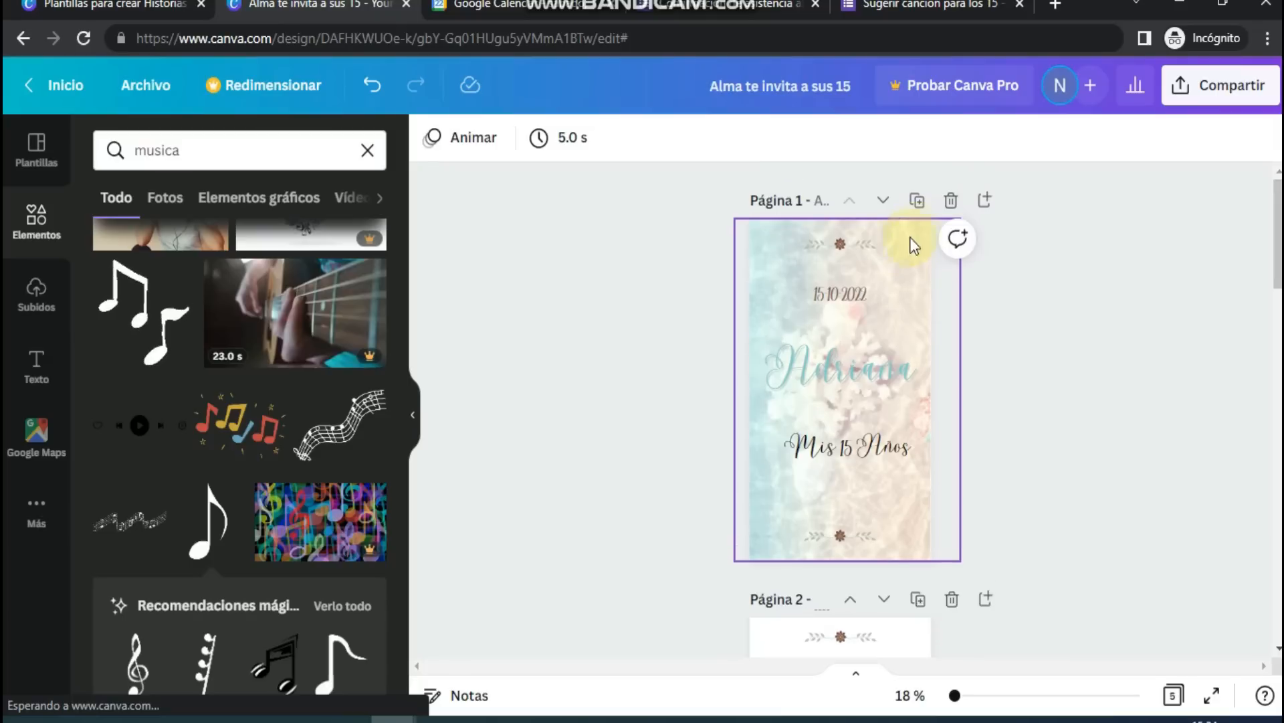
{"action": "left_click", "coordinate": [166, 100]}
{"action": "left_click_drag", "start_coordinate": [176, 141], "coordinate": [151, 123]}
{"action": "type", "text": "Adrians te invita a sus 15"}
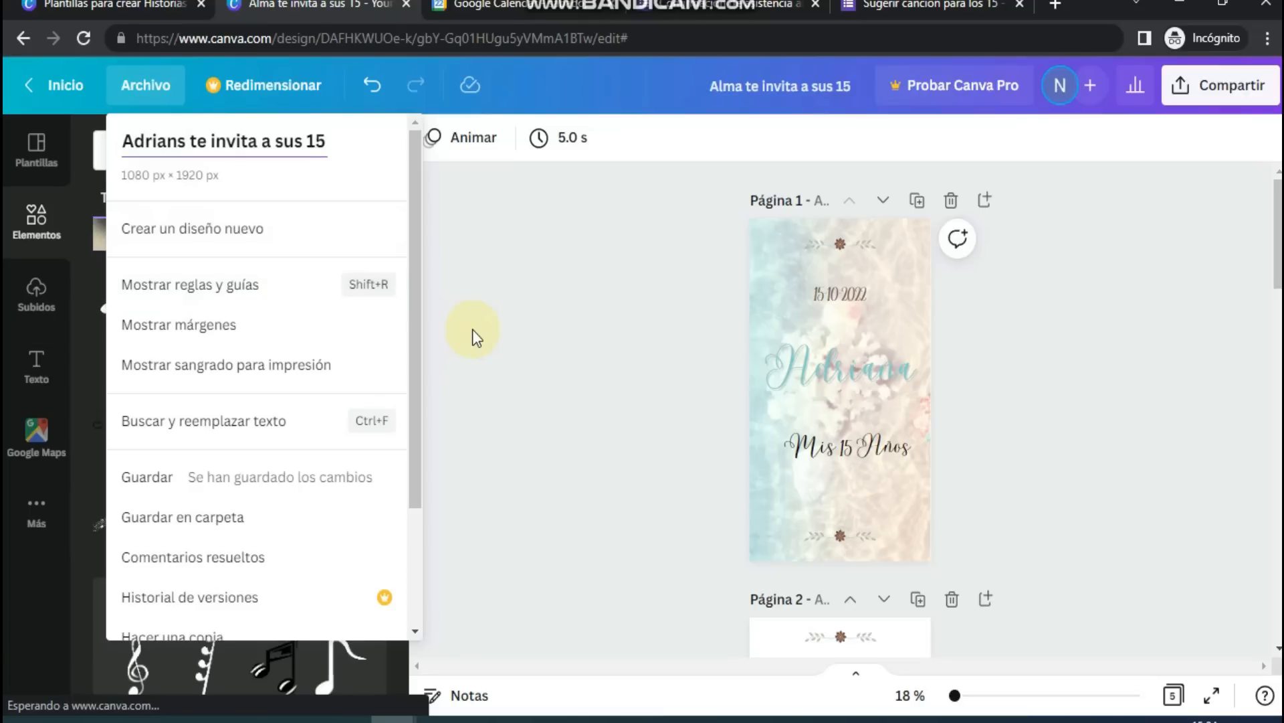
{"action": "key", "text": "BackSpace"}
{"action": "type", "text": "ana"}
{"action": "key", "text": "Return"}
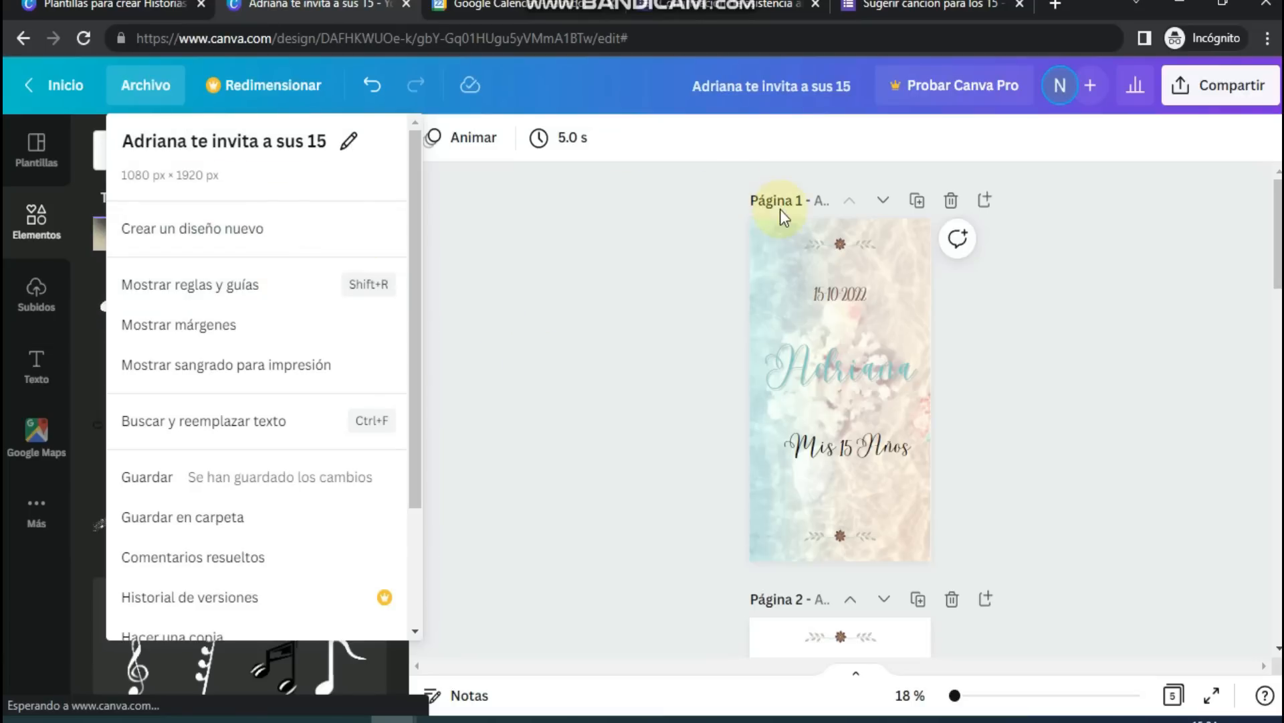
- Title pages 1, 2 and 3 "Inicio", "Cuándo" and "Dónde" respectively
{"action": "left_click", "coordinate": [812, 201]}
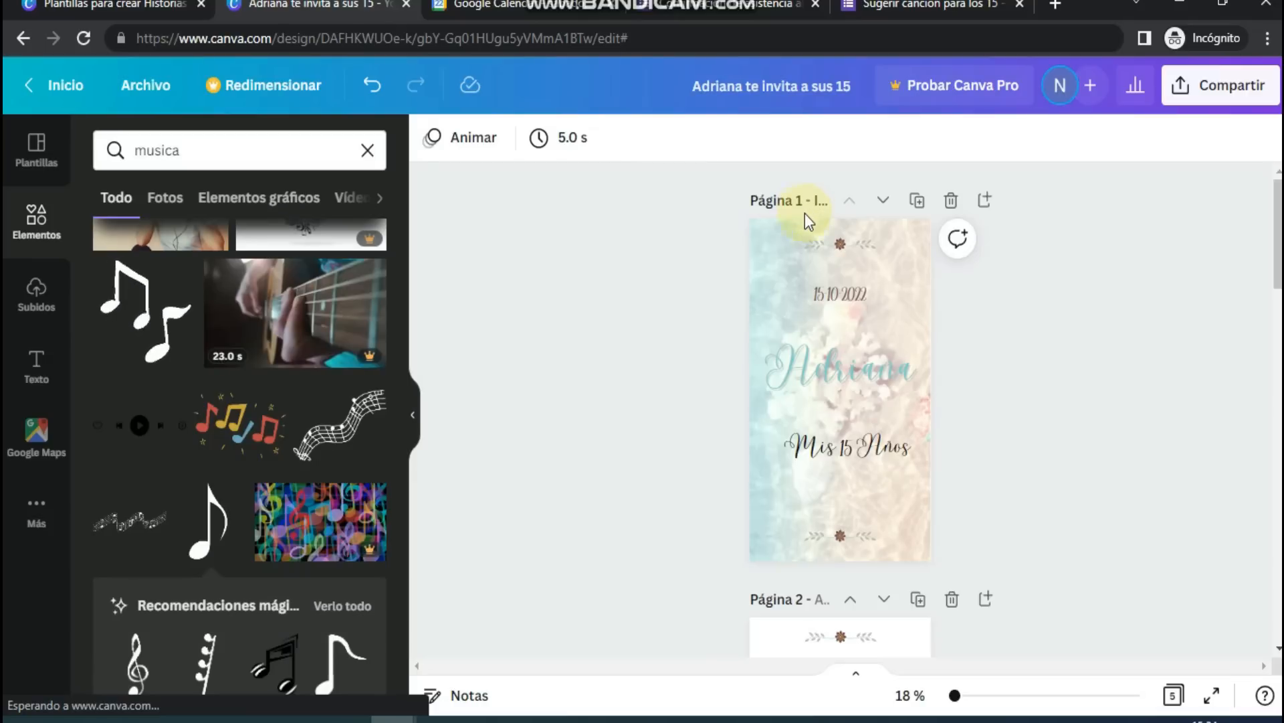
{"action": "scroll", "coordinate": [1012, 464], "scroll_direction": "down", "scroll_amount": 3}
{"action": "left_click", "coordinate": [829, 402]}
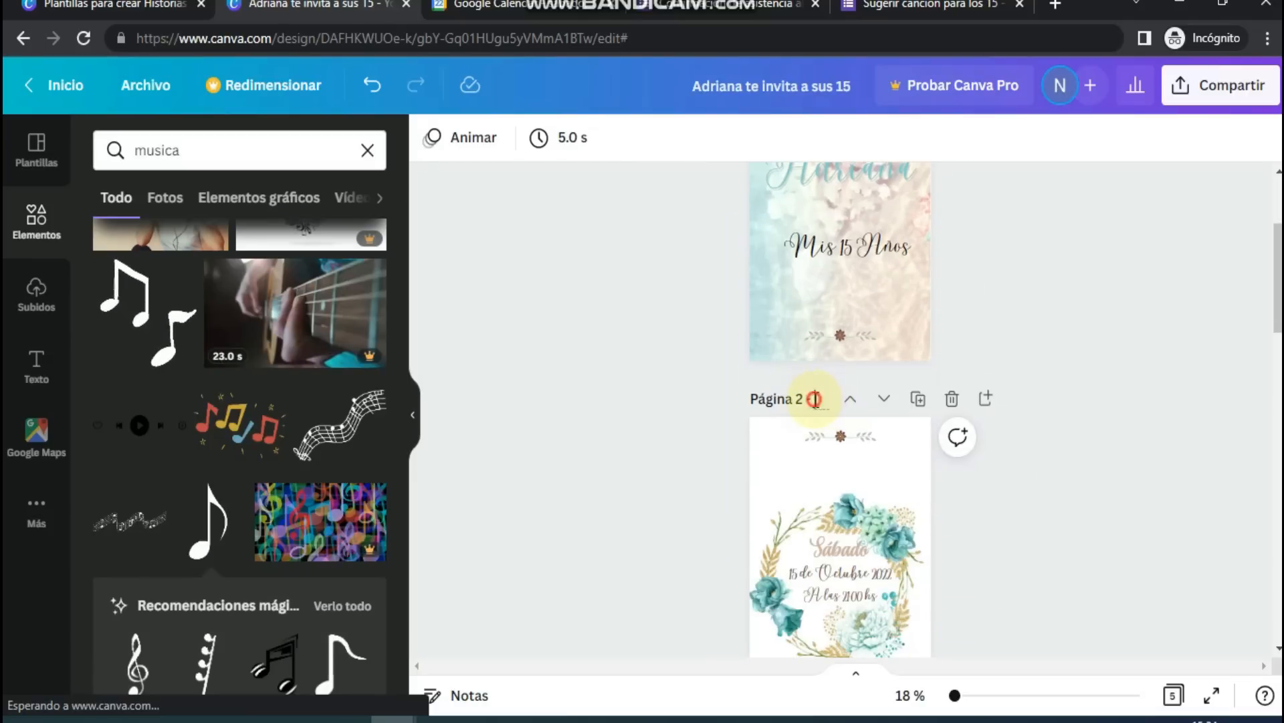
{"action": "type", "text": "Cán"}
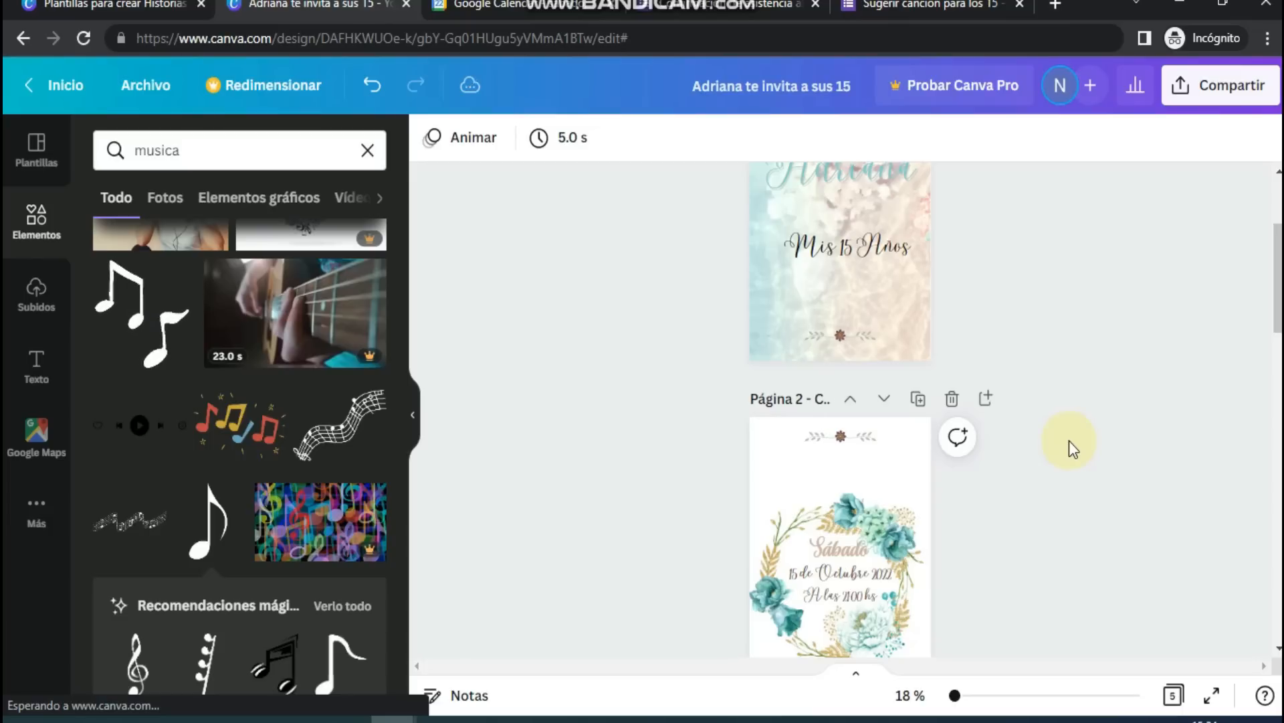
{"action": "scroll", "coordinate": [1069, 441], "scroll_direction": "down", "scroll_amount": 6}
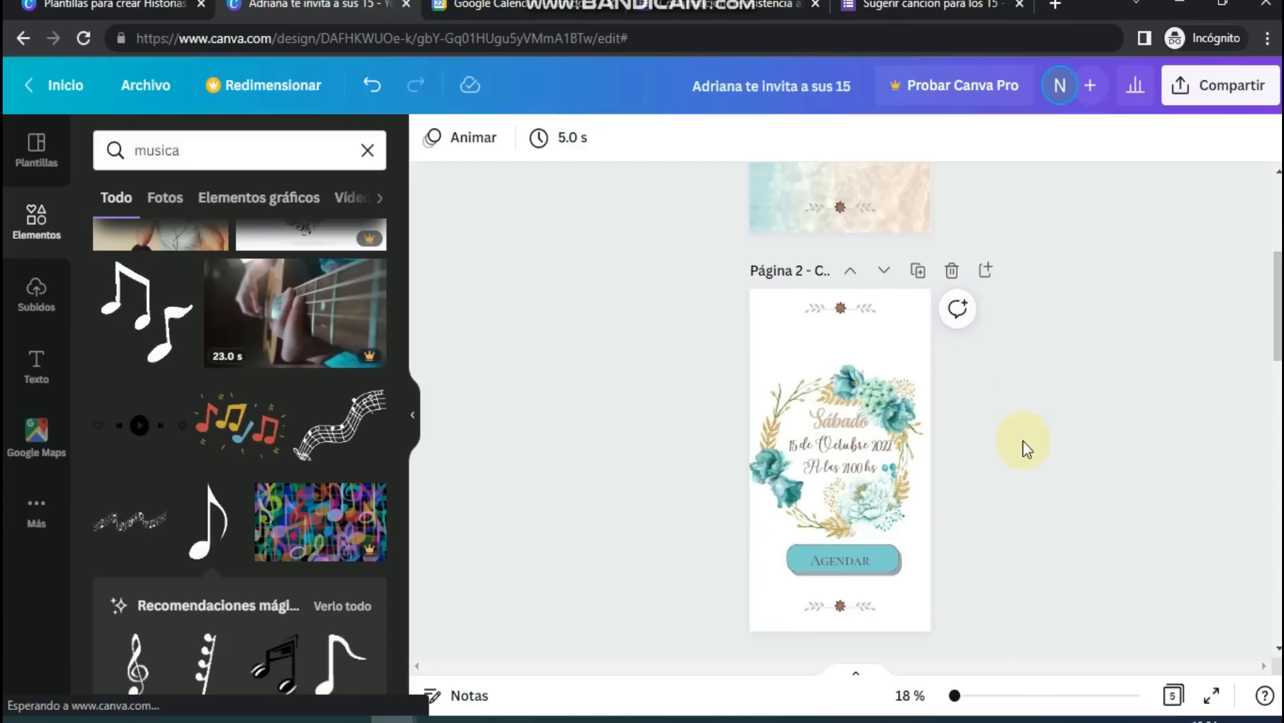
{"action": "left_click", "coordinate": [820, 399]}
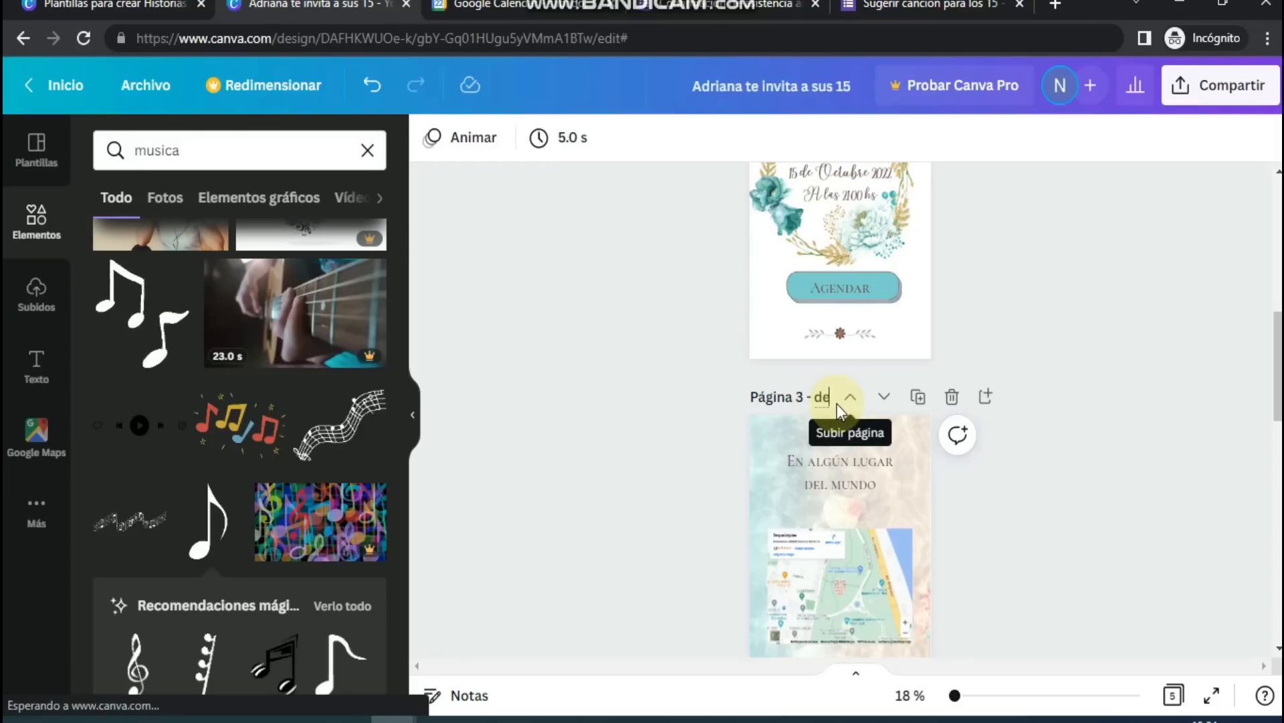
- Title page 4 "Confirmar asistencia" and page 5 "Sugerir canción"
{"action": "scroll", "coordinate": [850, 401], "scroll_direction": "down", "scroll_amount": 3}
{"action": "scroll", "coordinate": [854, 400], "scroll_direction": "down", "scroll_amount": 2}
{"action": "left_click", "coordinate": [822, 496]}
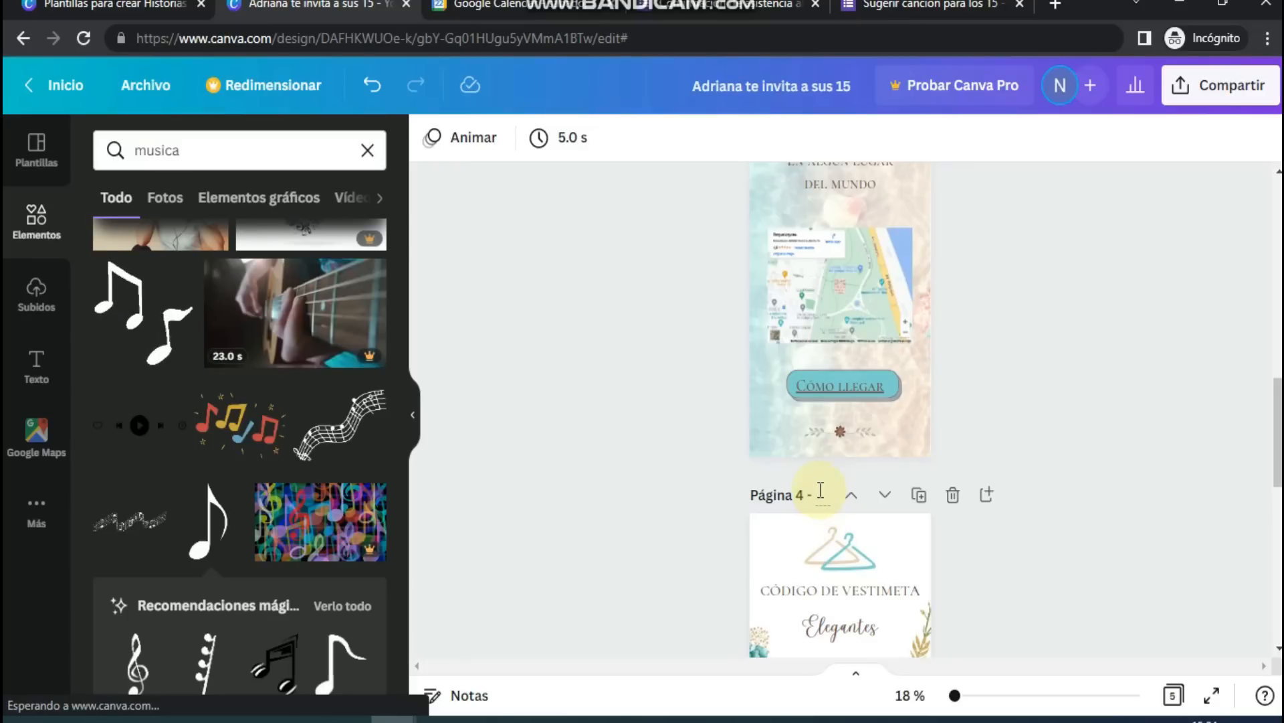
{"action": "scroll", "coordinate": [822, 494], "scroll_direction": "down", "scroll_amount": 2}
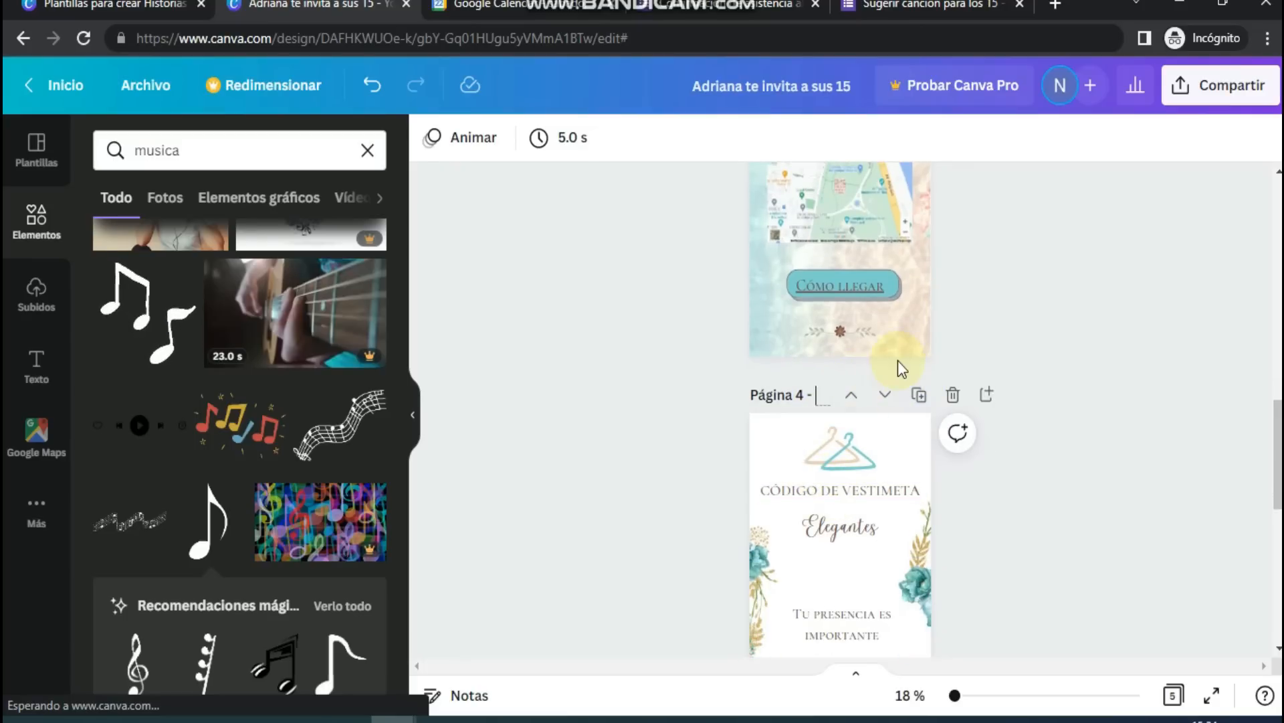
{"action": "scroll", "coordinate": [898, 359], "scroll_direction": "down", "scroll_amount": 4}
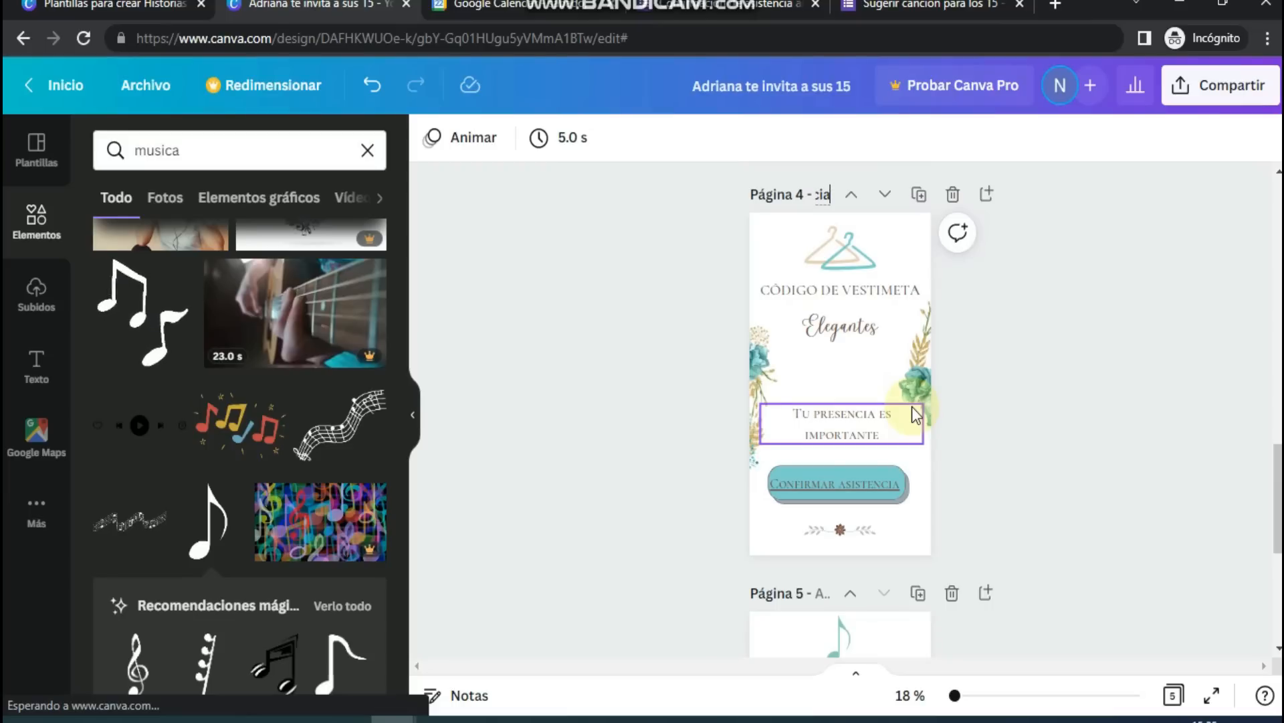
{"action": "scroll", "coordinate": [936, 448], "scroll_direction": "down", "scroll_amount": 4}
{"action": "left_click", "coordinate": [824, 395]}
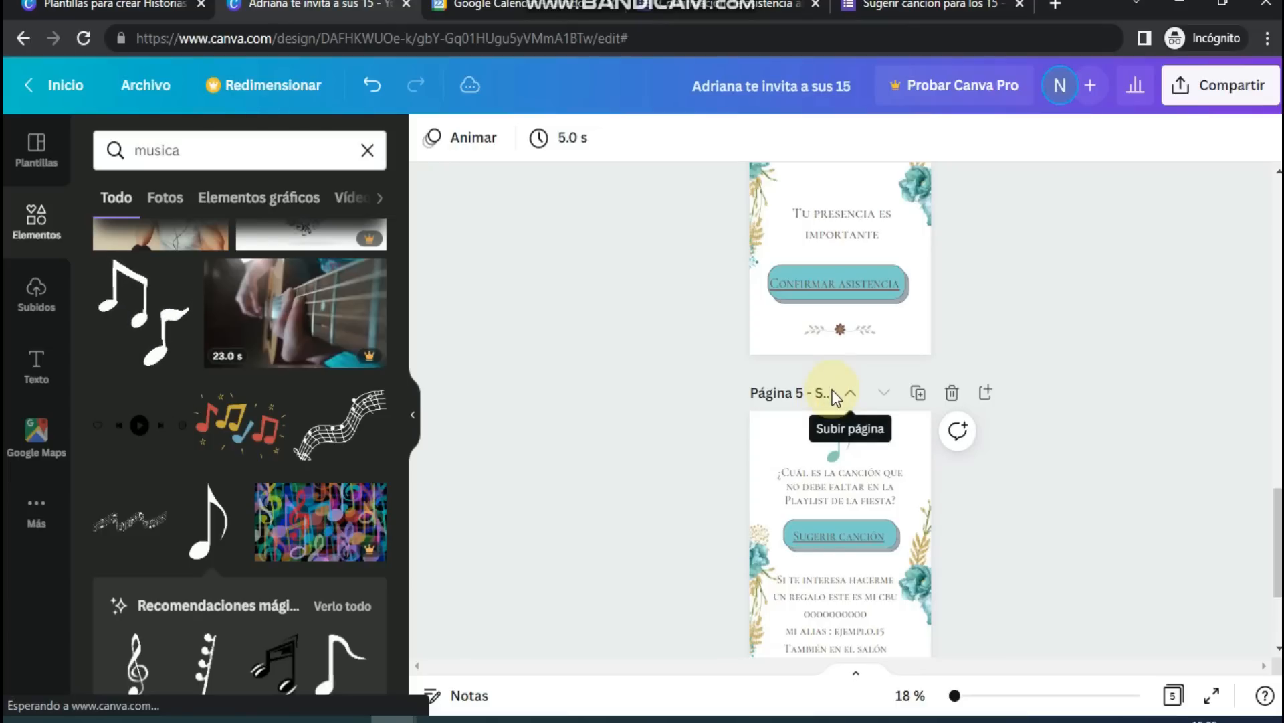
- Publish the design as a web page with the Estándar web style and open the website
{"action": "scroll", "coordinate": [914, 510], "scroll_direction": "down", "scroll_amount": 1}
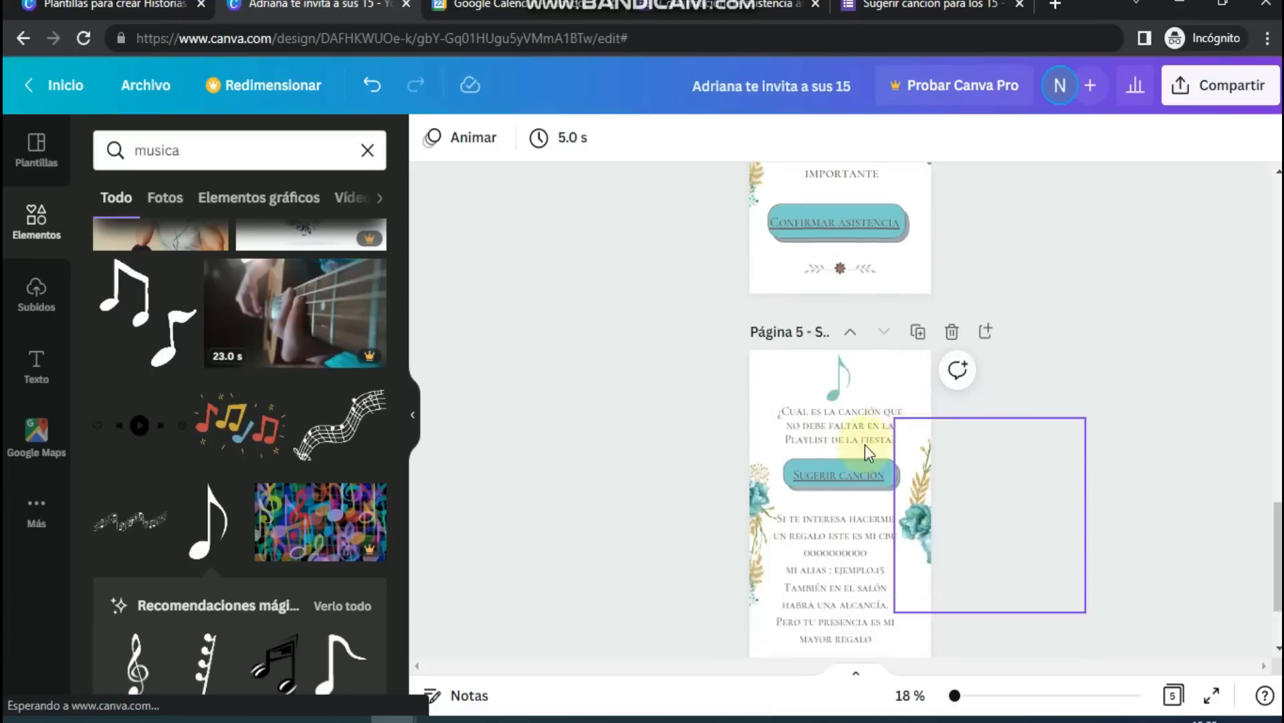
{"action": "scroll", "coordinate": [865, 444], "scroll_direction": "down", "scroll_amount": 2}
{"action": "scroll", "coordinate": [869, 315], "scroll_direction": "up", "scroll_amount": 5}
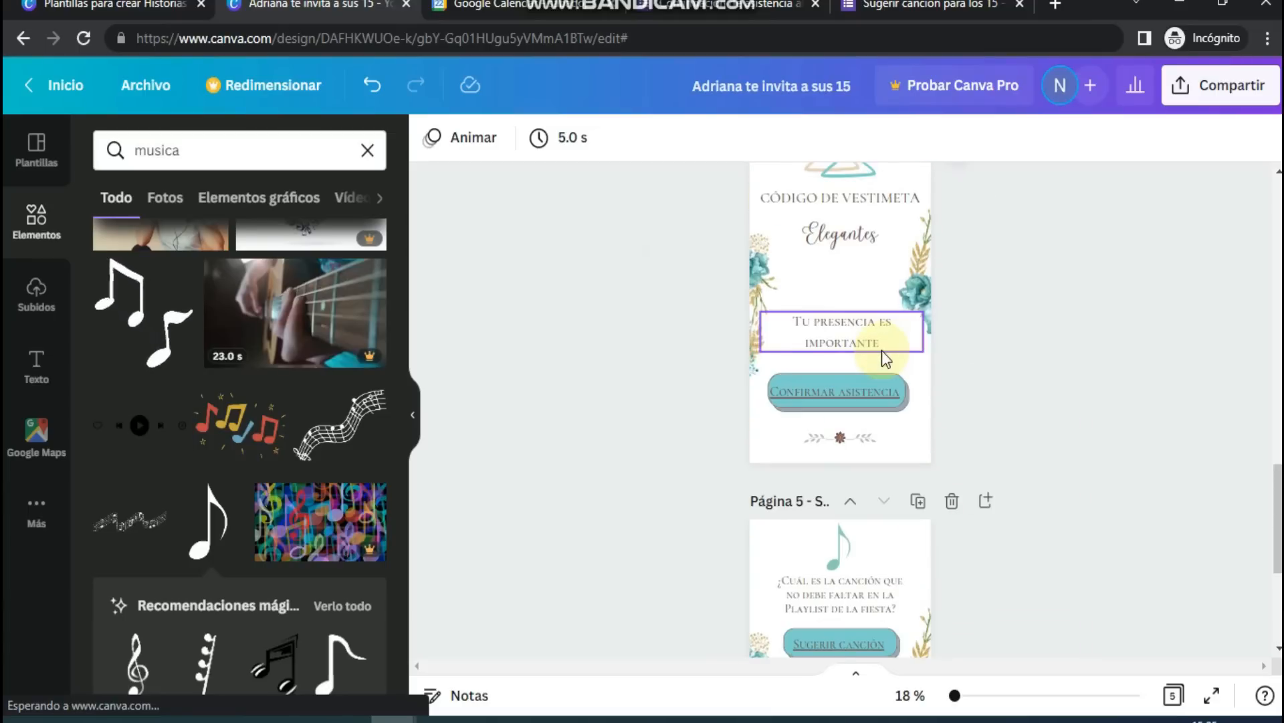
{"action": "scroll", "coordinate": [1027, 418], "scroll_direction": "up", "scroll_amount": 10}
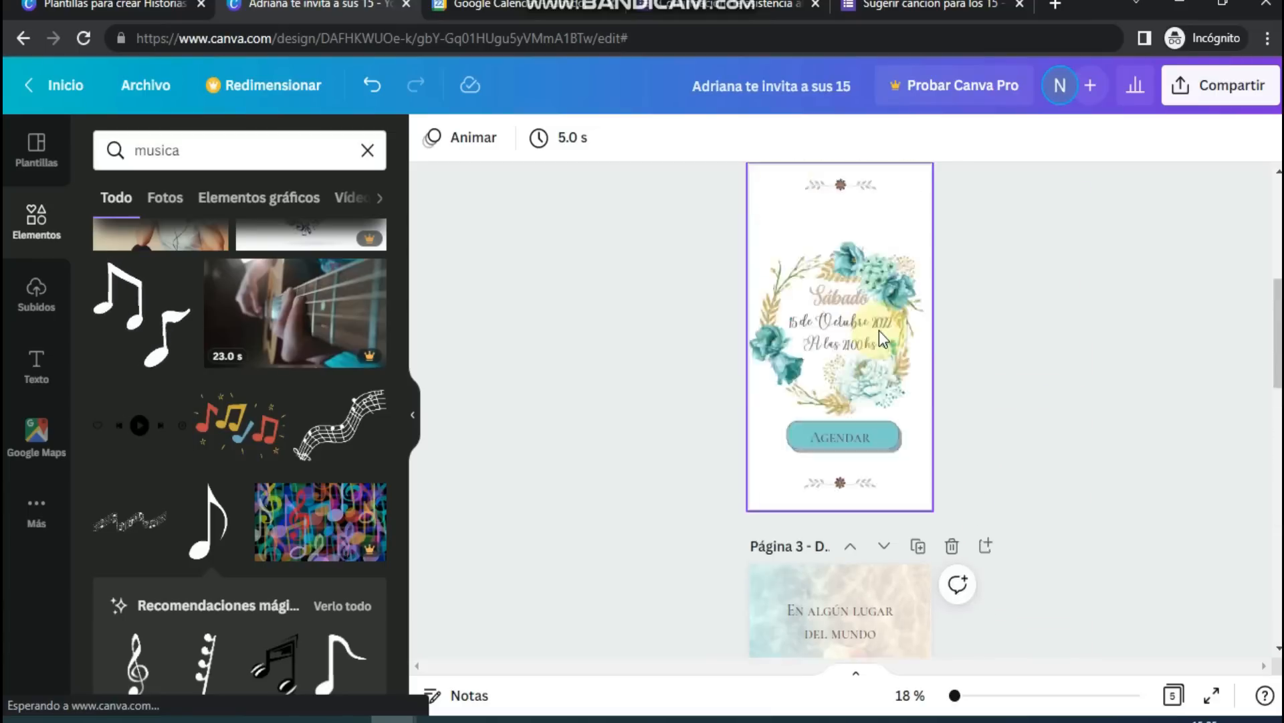
{"action": "scroll", "coordinate": [879, 330], "scroll_direction": "up", "scroll_amount": 5}
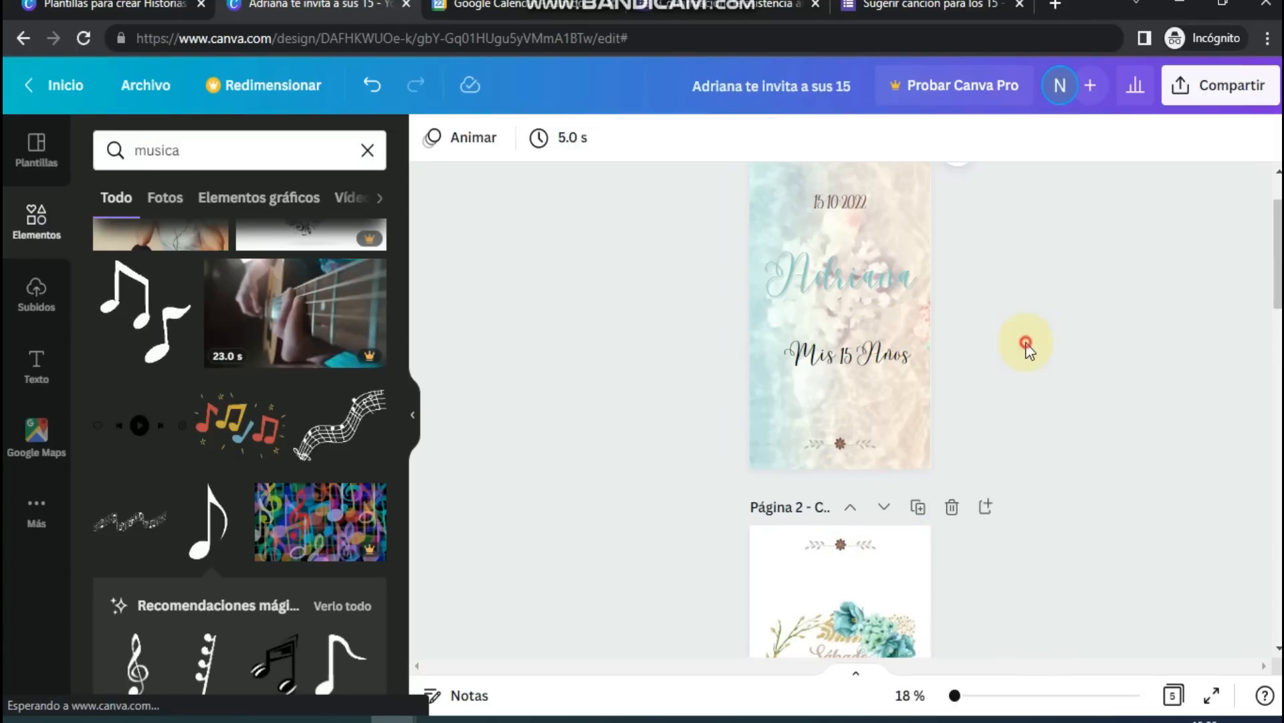
{"action": "scroll", "coordinate": [1084, 301], "scroll_direction": "up", "scroll_amount": 1}
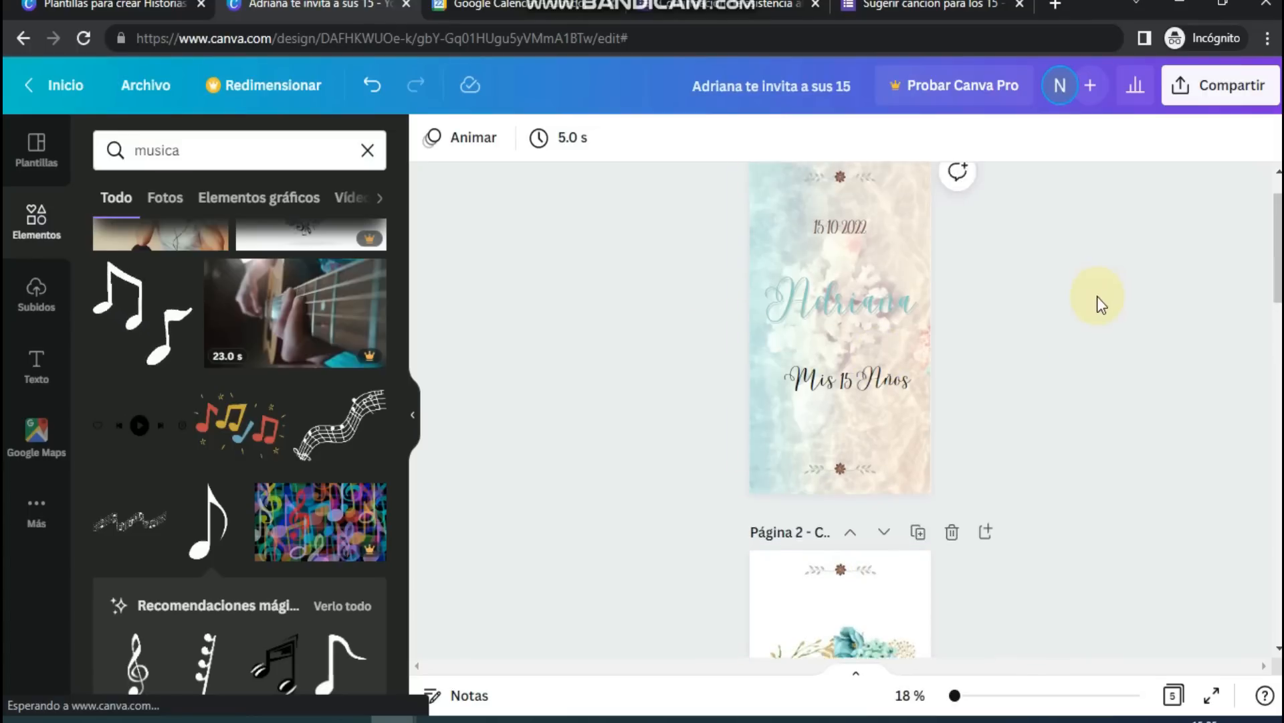
{"action": "left_click", "coordinate": [1207, 96]}
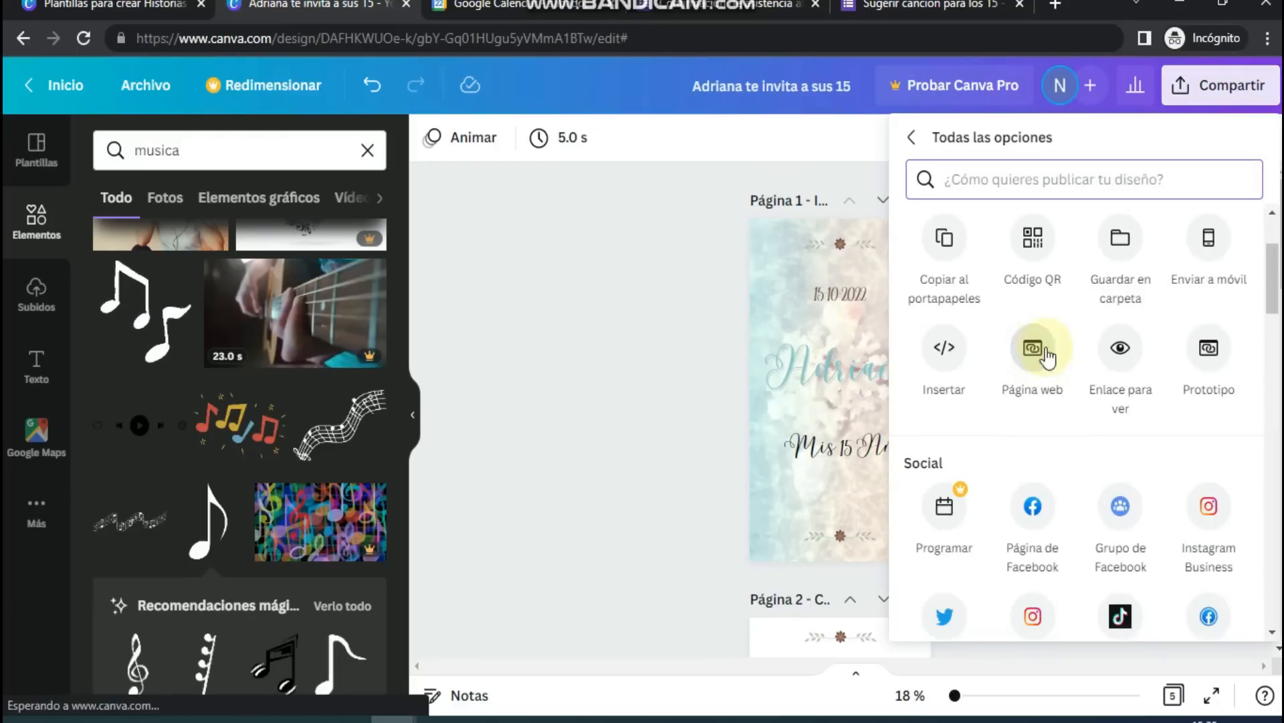
{"action": "left_click", "coordinate": [1040, 351]}
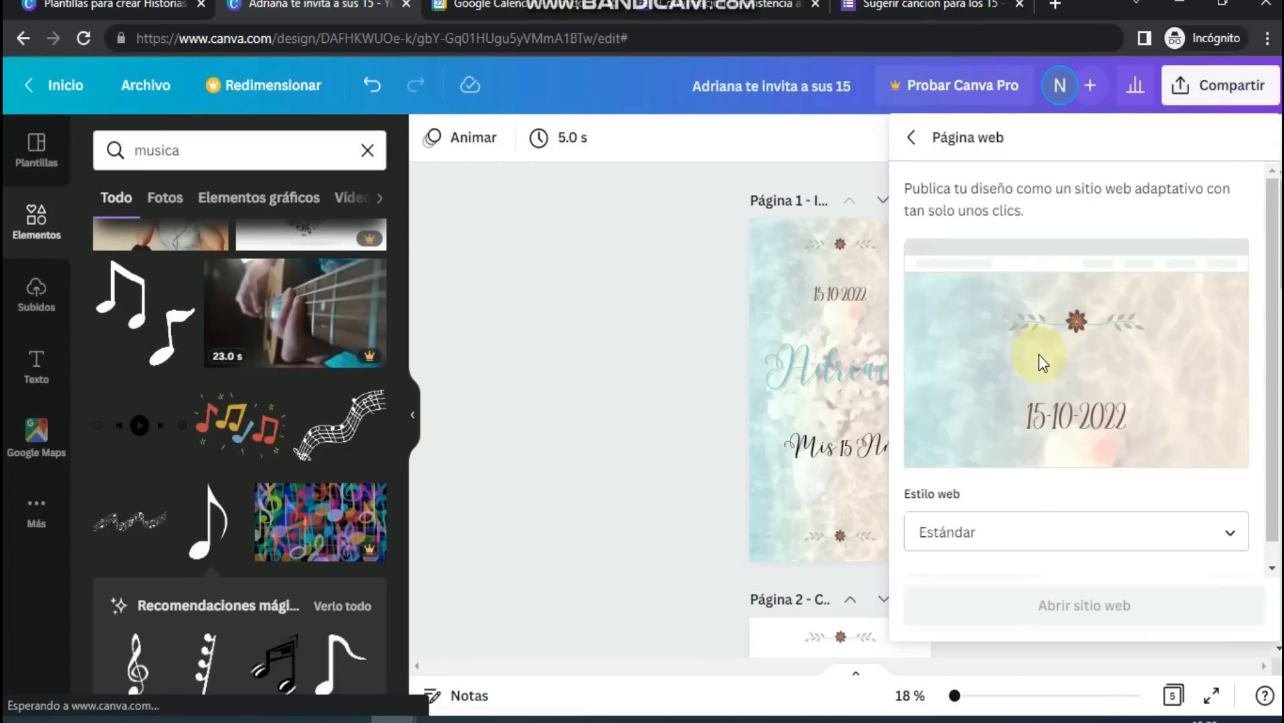
{"action": "left_click", "coordinate": [962, 543]}
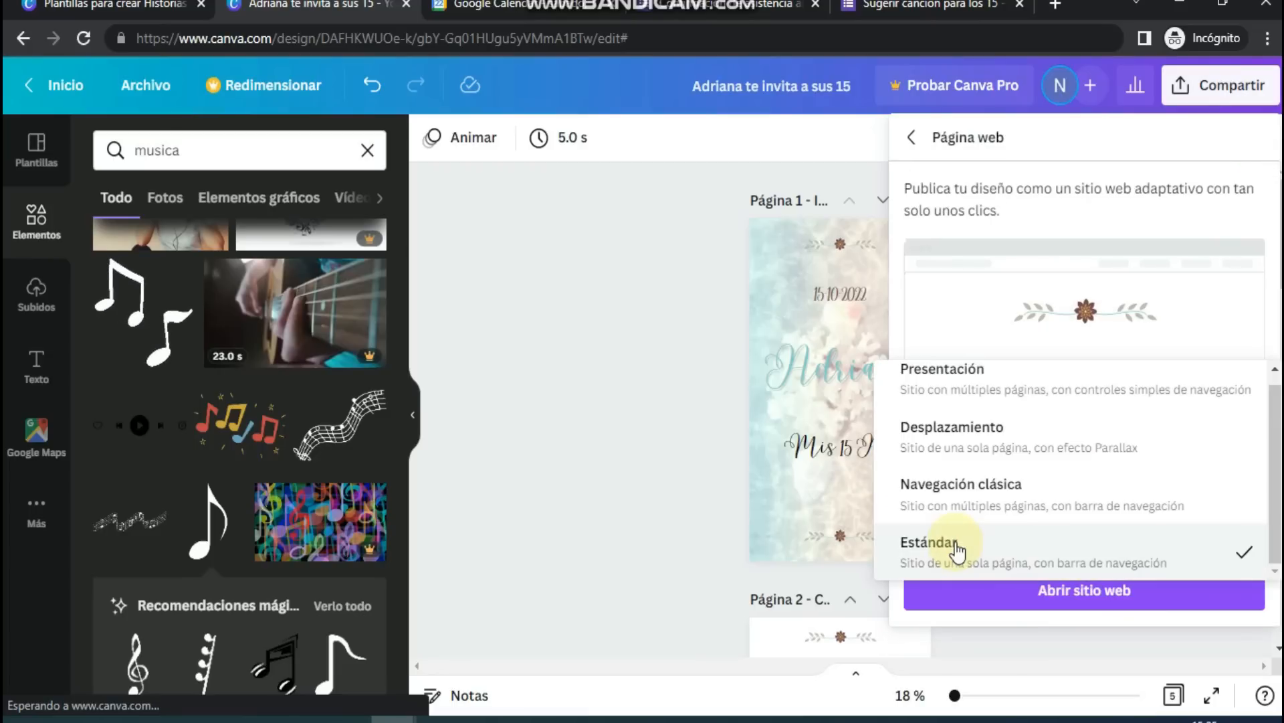
{"action": "scroll", "coordinate": [960, 522], "scroll_direction": "down", "scroll_amount": 1}
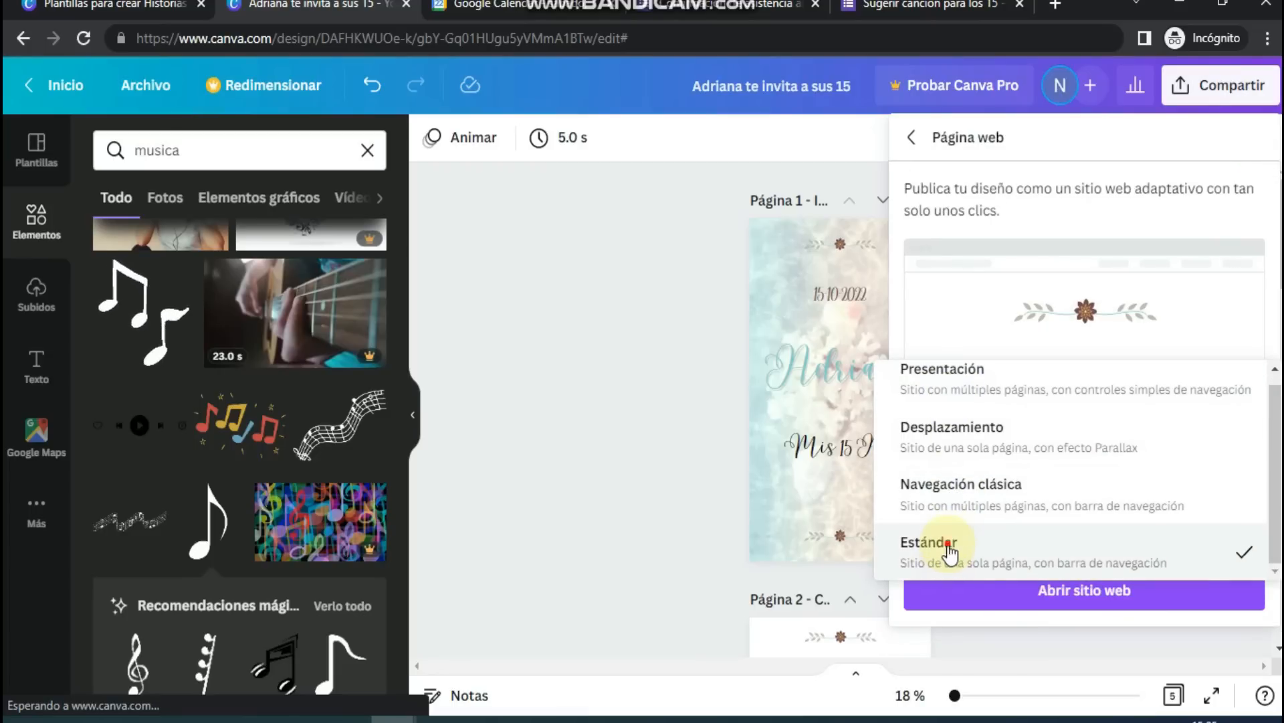
{"action": "left_click", "coordinate": [1068, 592]}
{"action": "left_click", "coordinate": [1070, 590]}
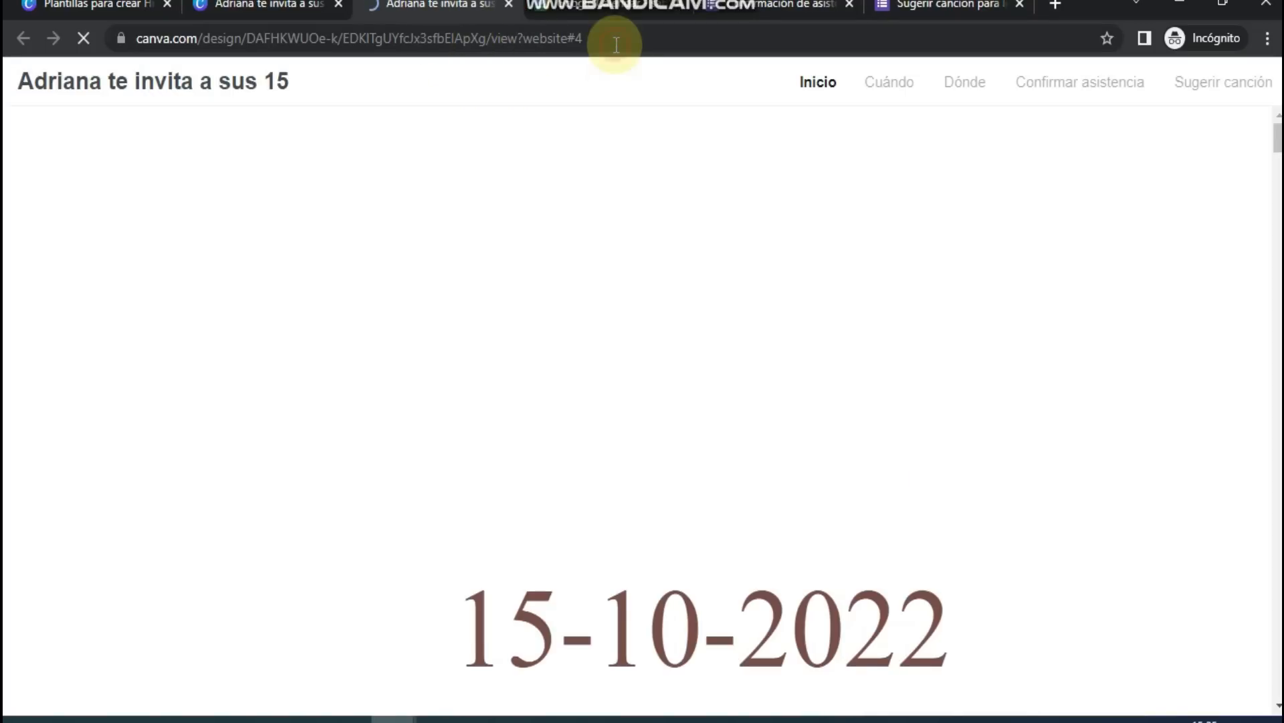
- Copy the full URL of the published invitation website
{"action": "left_click", "coordinate": [616, 45]}
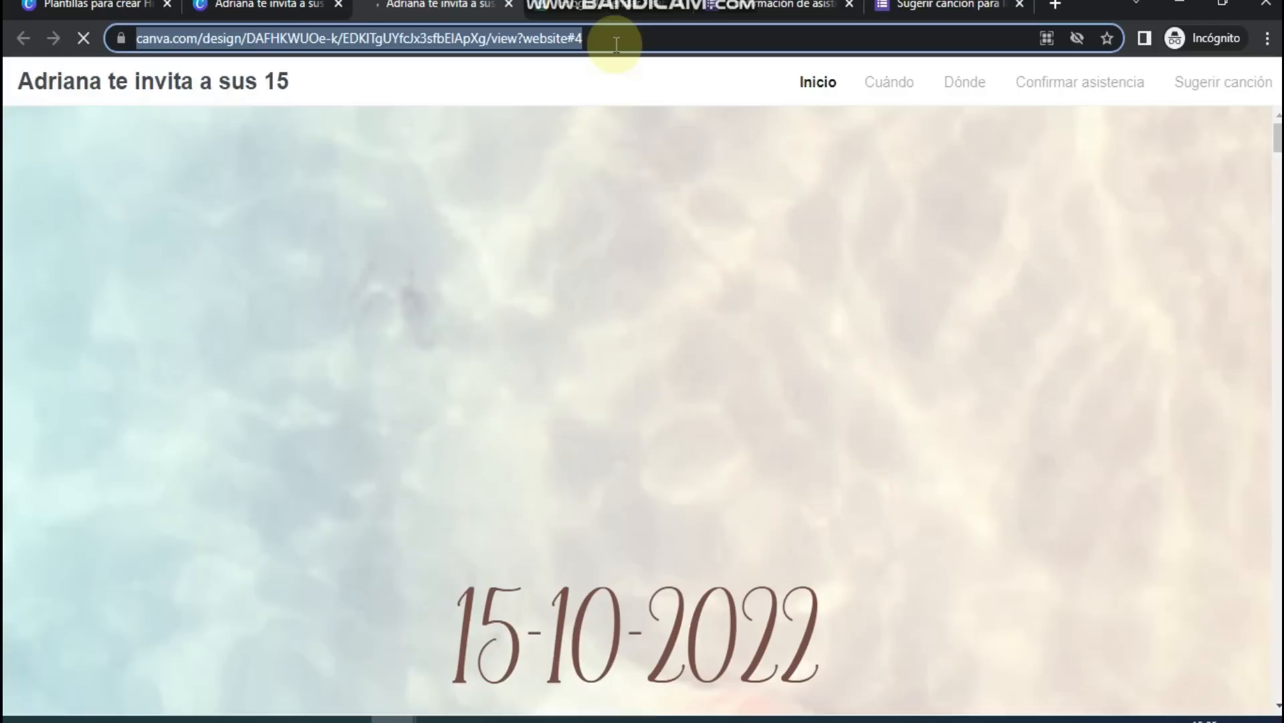
{"action": "right_click", "coordinate": [540, 39]}
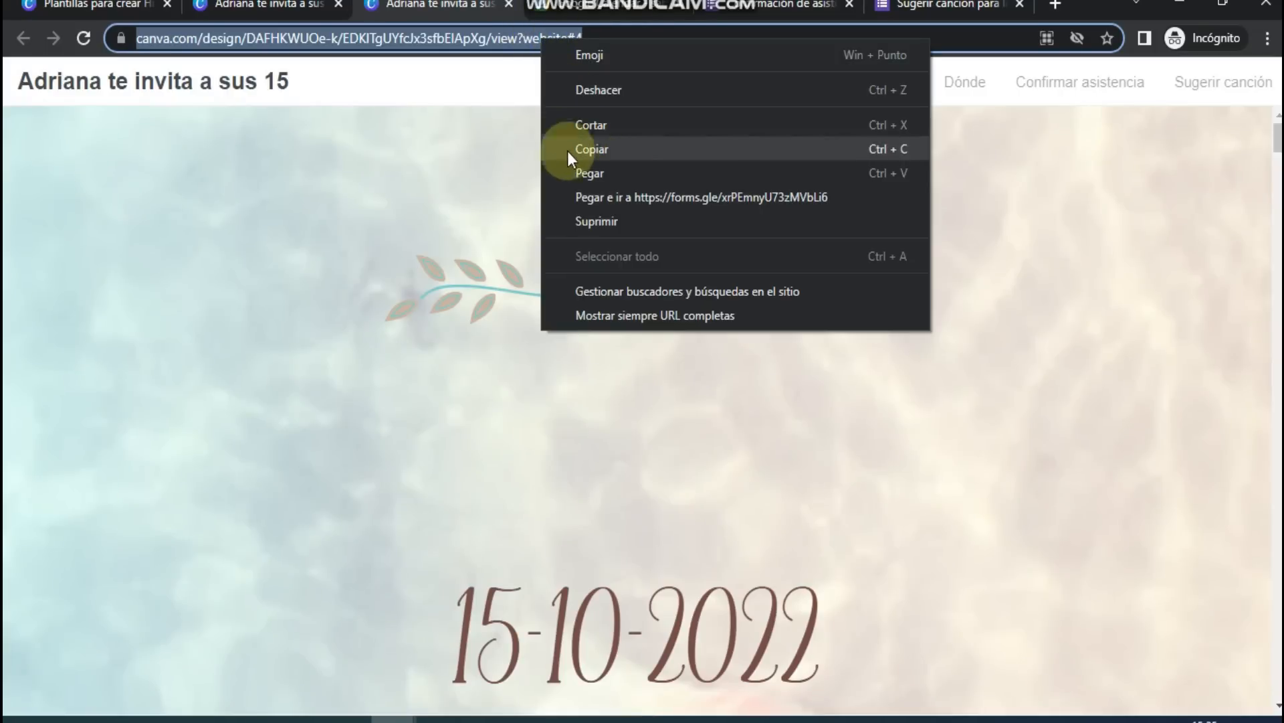
{"action": "left_click", "coordinate": [635, 150]}
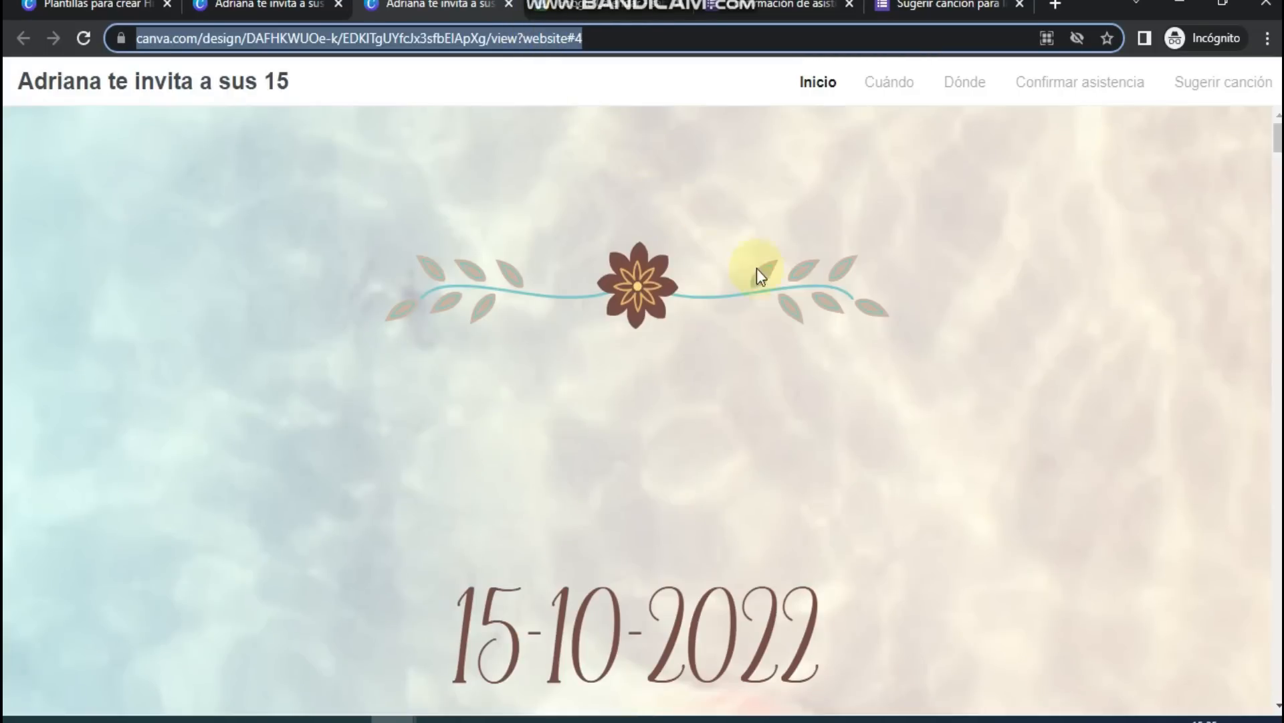
- Review the published invitation's opening page and test its Cuándo, Dónde, Confirmar asistencia, Sugerir canción and Inicio navigation links in that order
{"action": "scroll", "coordinate": [978, 365], "scroll_direction": "down", "scroll_amount": 10}
{"action": "scroll", "coordinate": [967, 355], "scroll_direction": "down", "scroll_amount": 3}
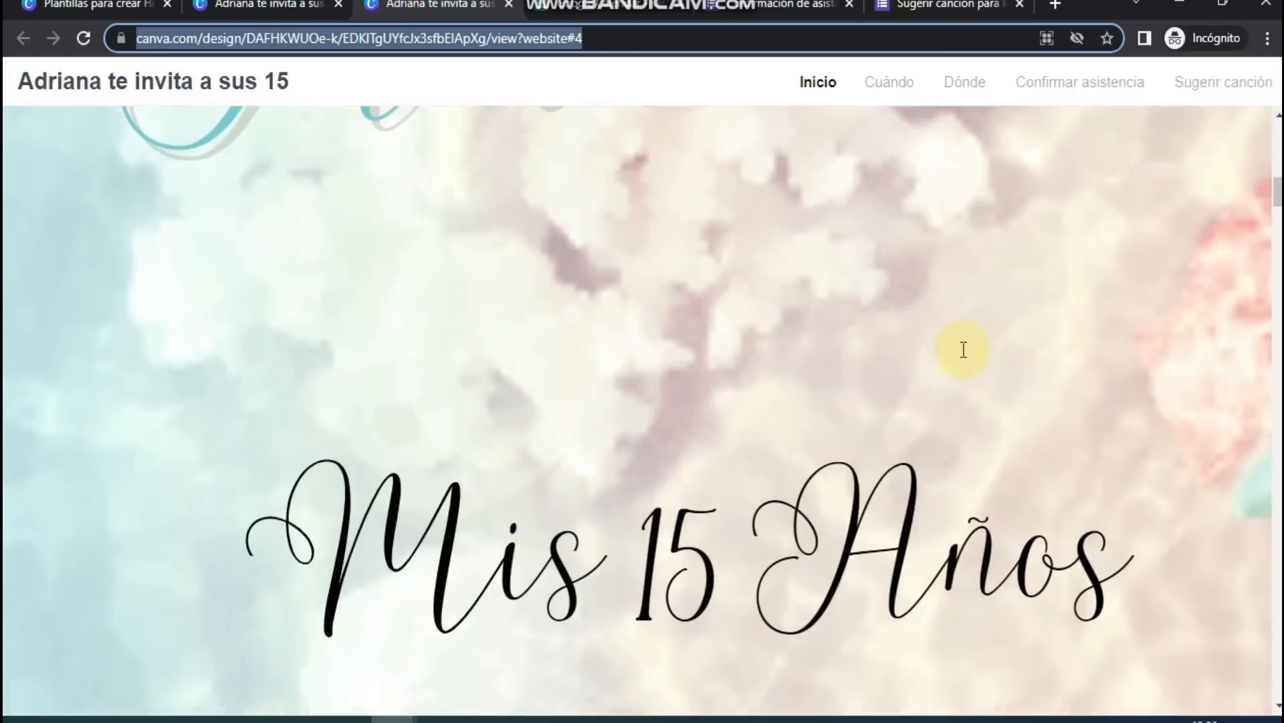
{"action": "scroll", "coordinate": [956, 340], "scroll_direction": "up", "scroll_amount": 8}
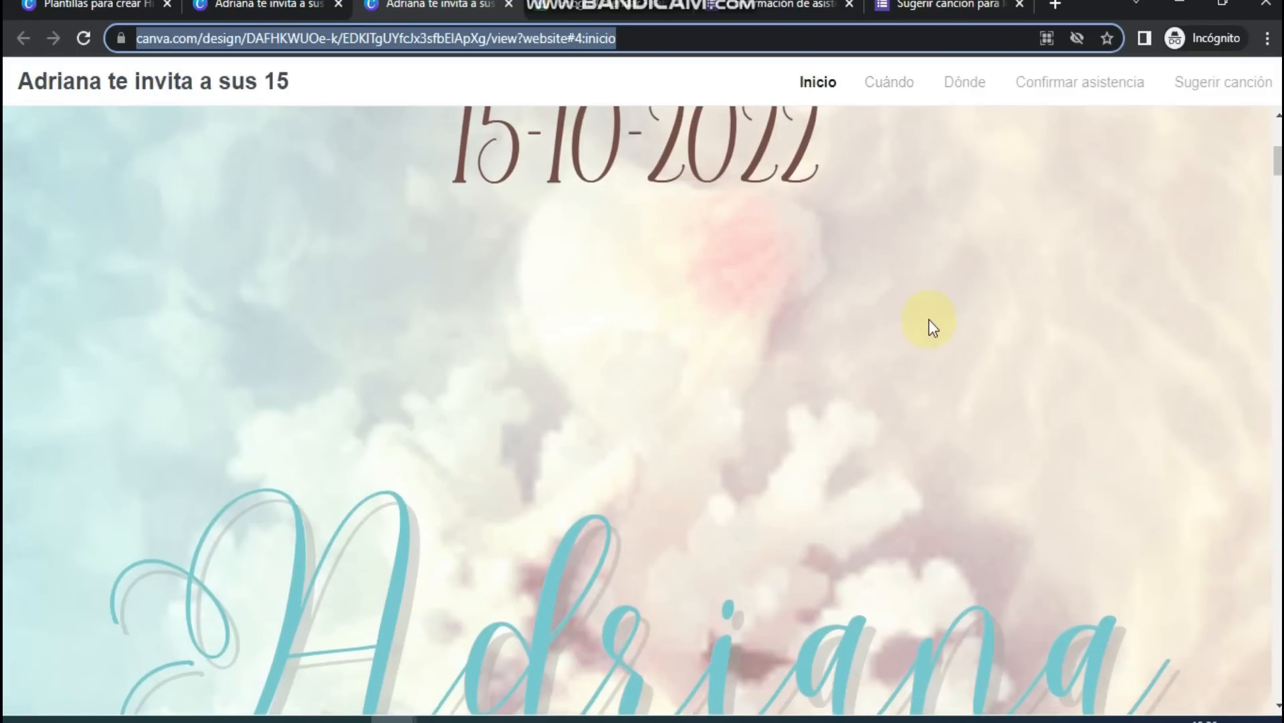
{"action": "scroll", "coordinate": [933, 324], "scroll_direction": "up", "scroll_amount": 7}
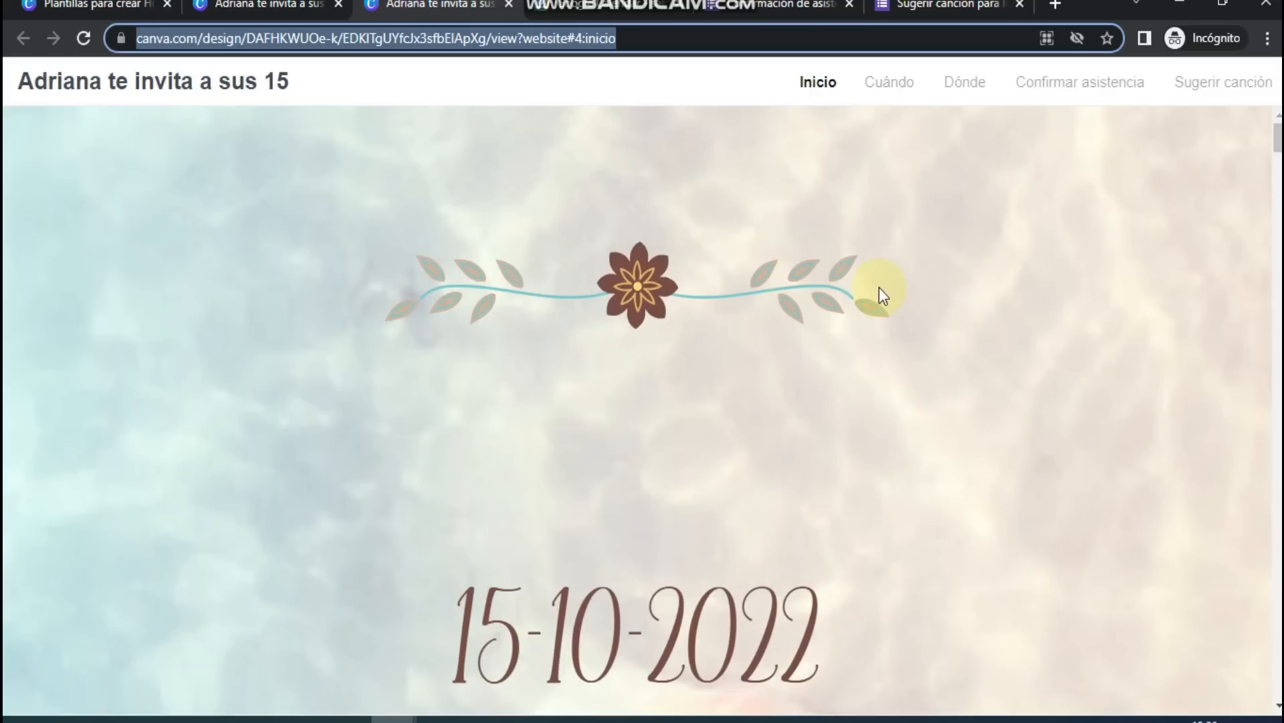
{"action": "left_click", "coordinate": [897, 83]}
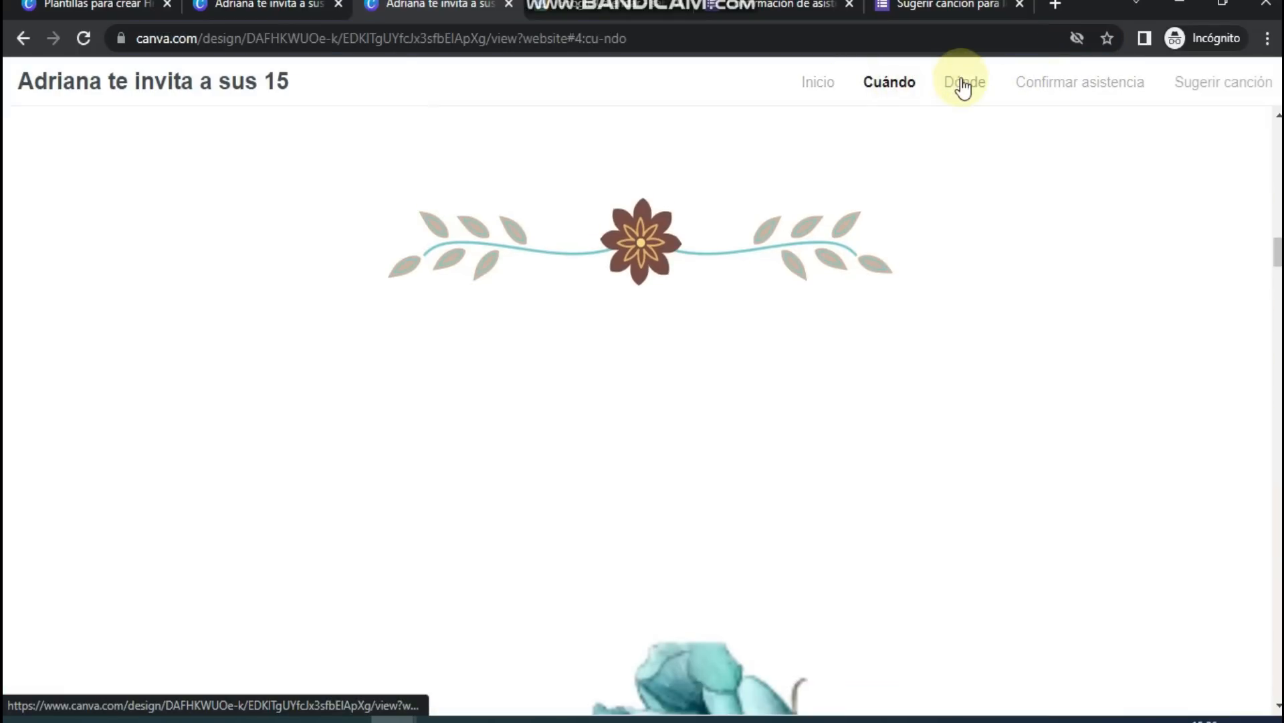
{"action": "left_click", "coordinate": [966, 83]}
{"action": "left_click", "coordinate": [1059, 93]}
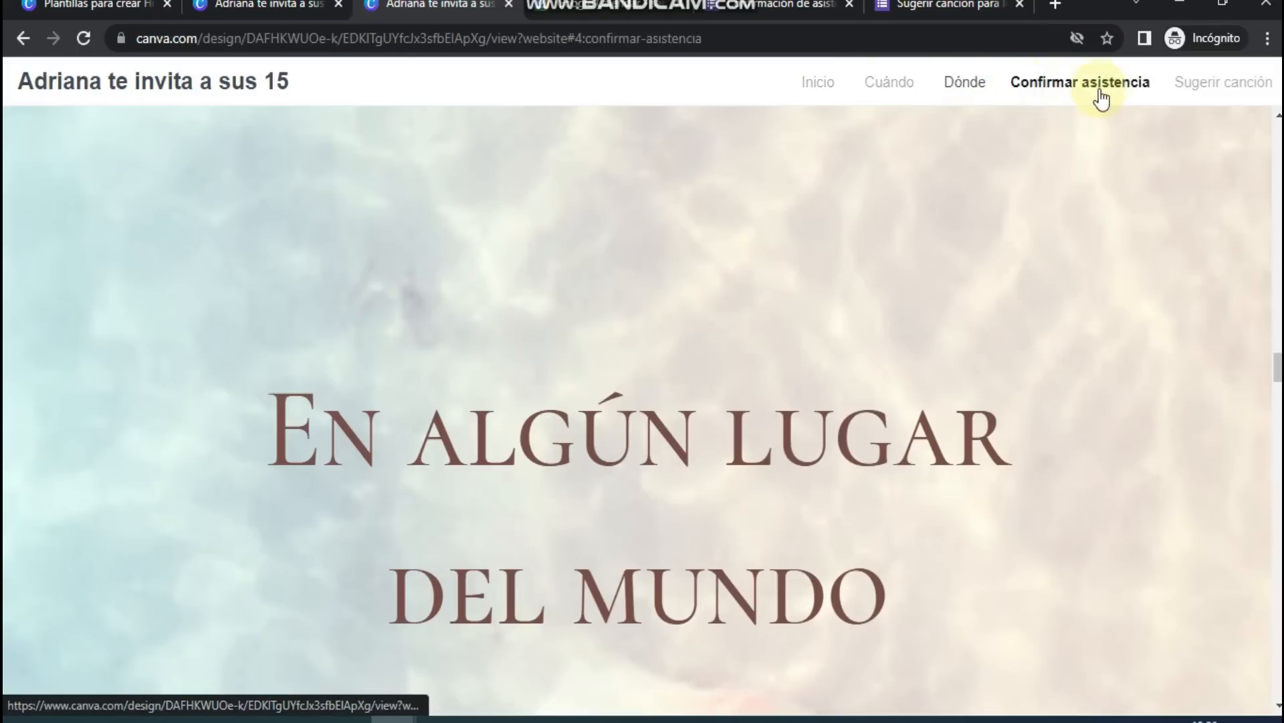
{"action": "left_click", "coordinate": [1237, 79]}
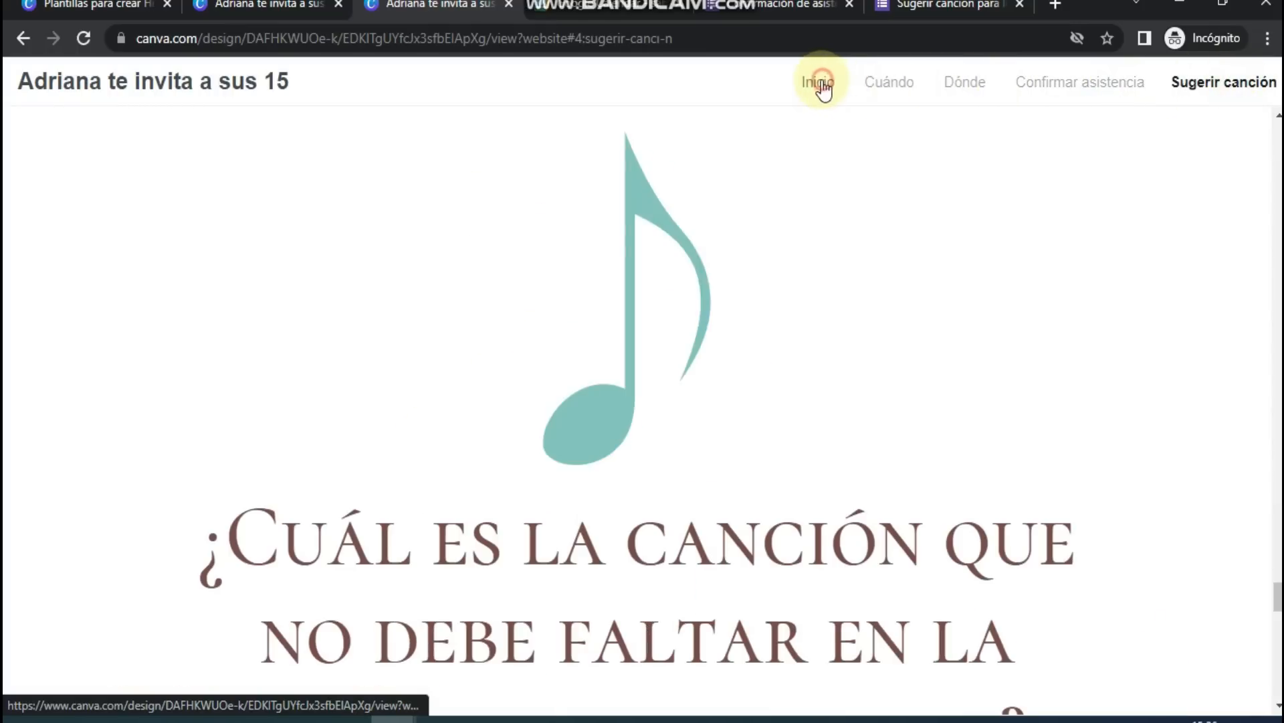
{"action": "left_click", "coordinate": [817, 85]}
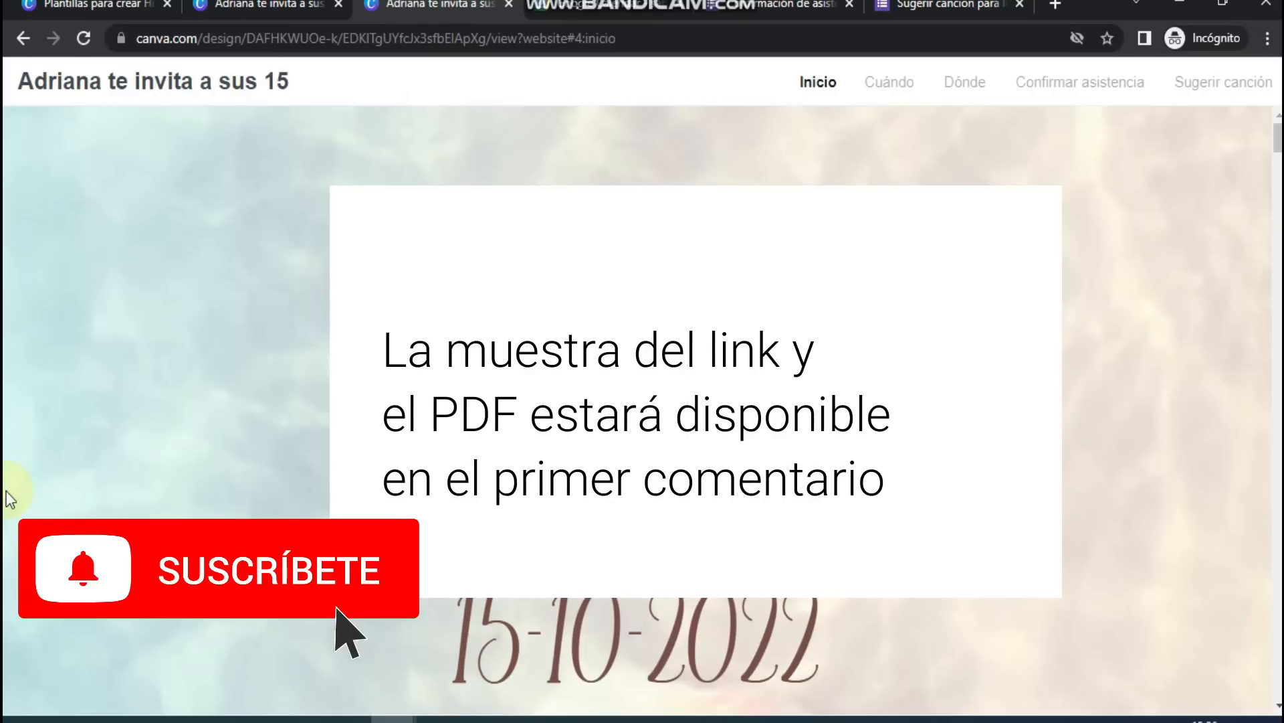
- Switch to the other Chrome window showing the Google Sites invitation's Sugerir Canción page
{"action": "mouse_move", "coordinate": [394, 719]}
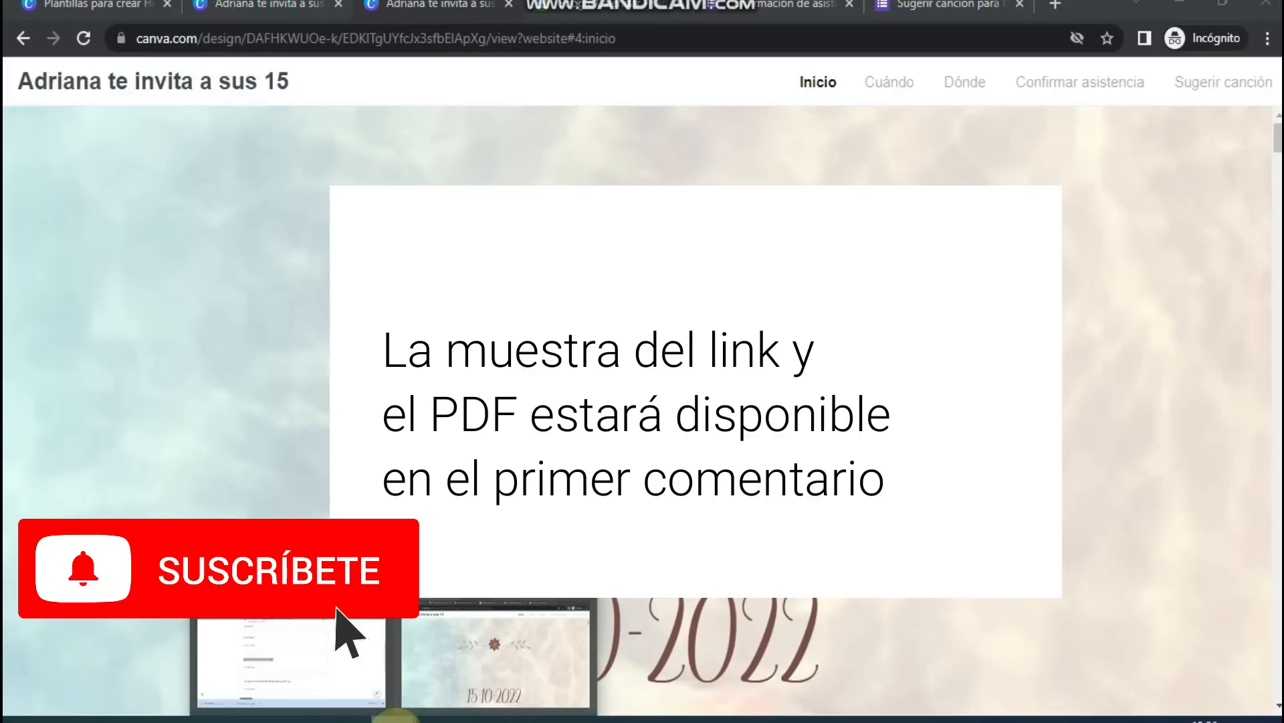
{"action": "left_click", "coordinate": [330, 669]}
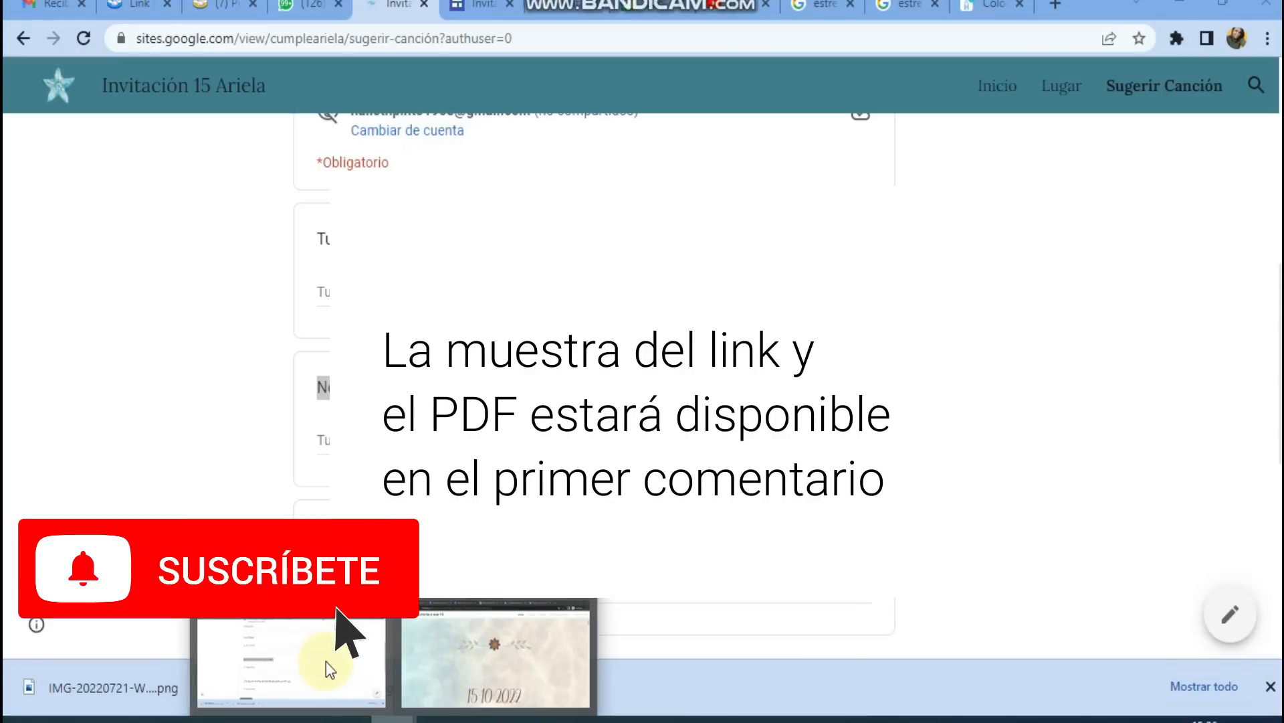